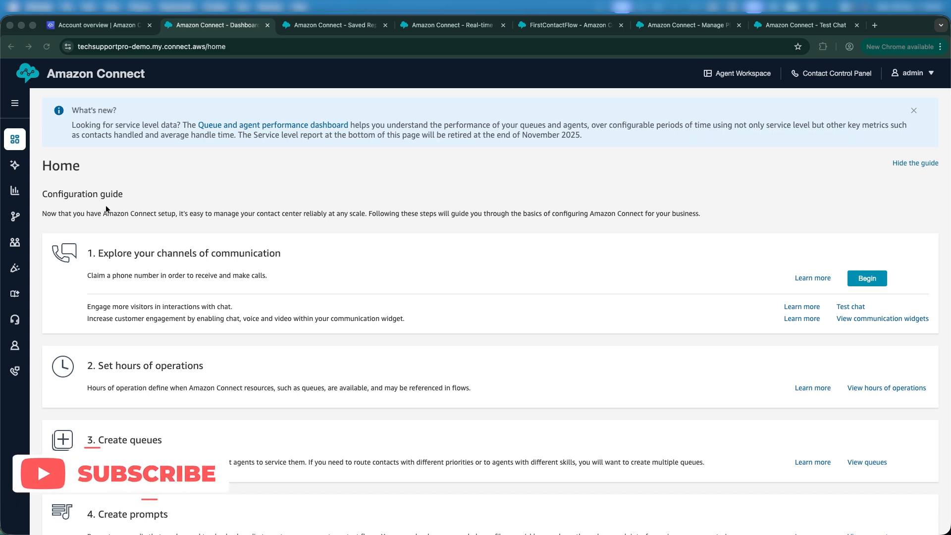
# Open the Flows page from the Routing section in a new browser tab and switch to it.
pyautogui.moveTo(15, 218)
pyautogui.rightClick(56, 238)
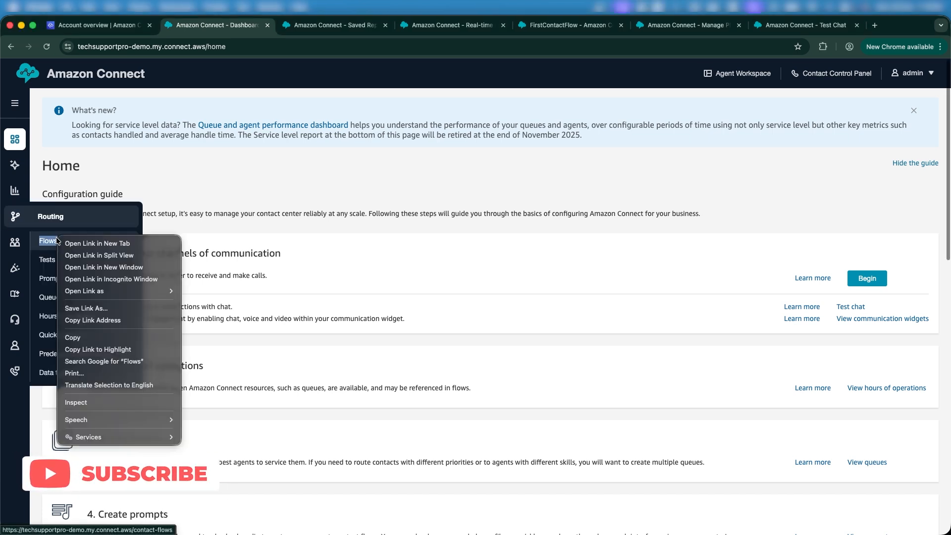
pyautogui.click(88, 245)
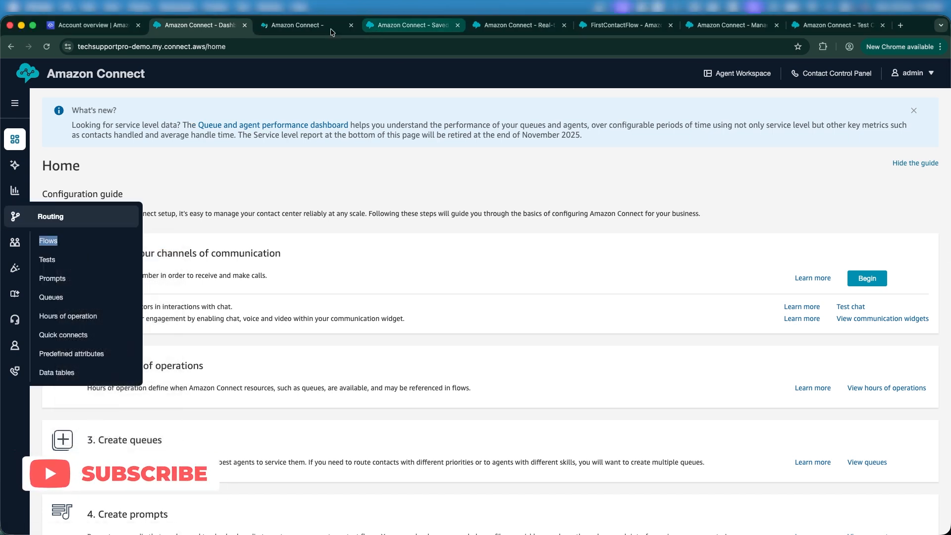
pyautogui.click(300, 27)
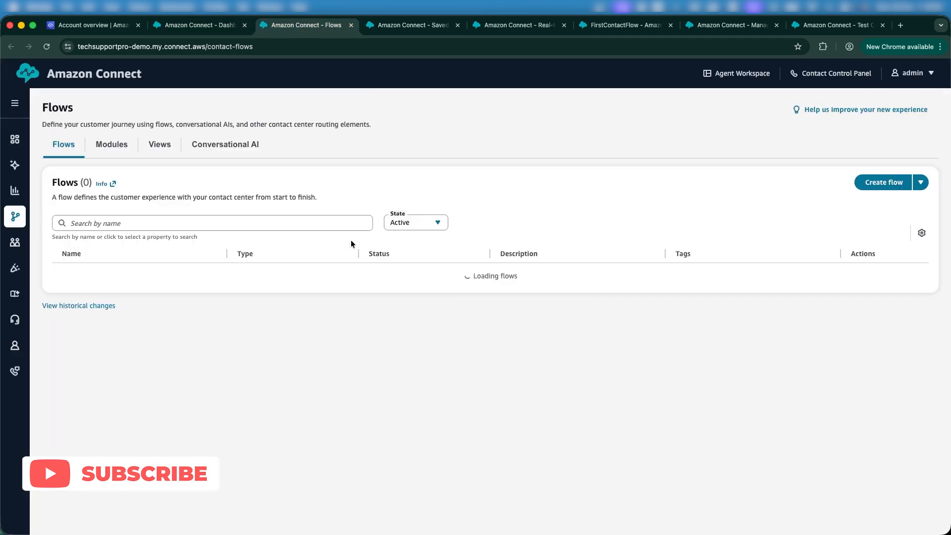
# Examine the existing flows with their types and descriptions, and list the other flow types that can be created.
pyautogui.scroll(-5, 275, 285)
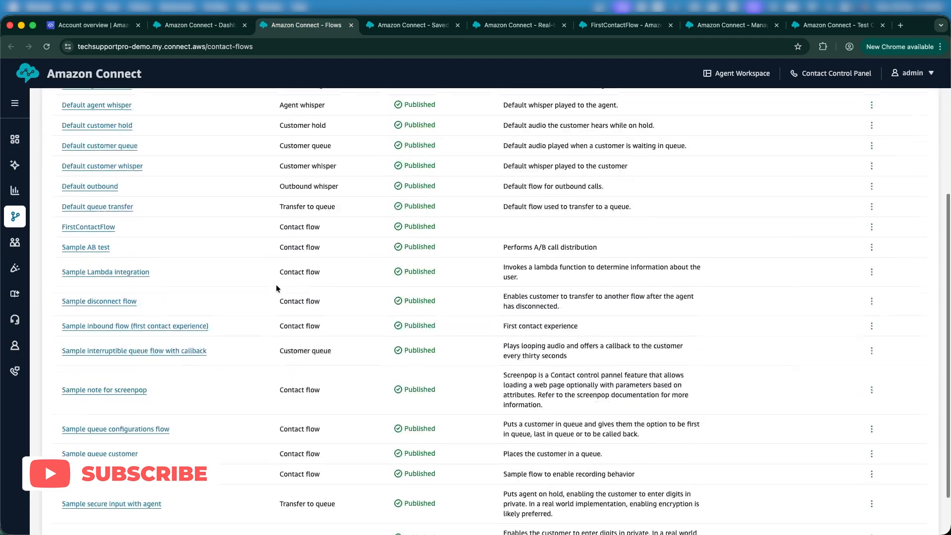
pyautogui.scroll(5, 276, 285)
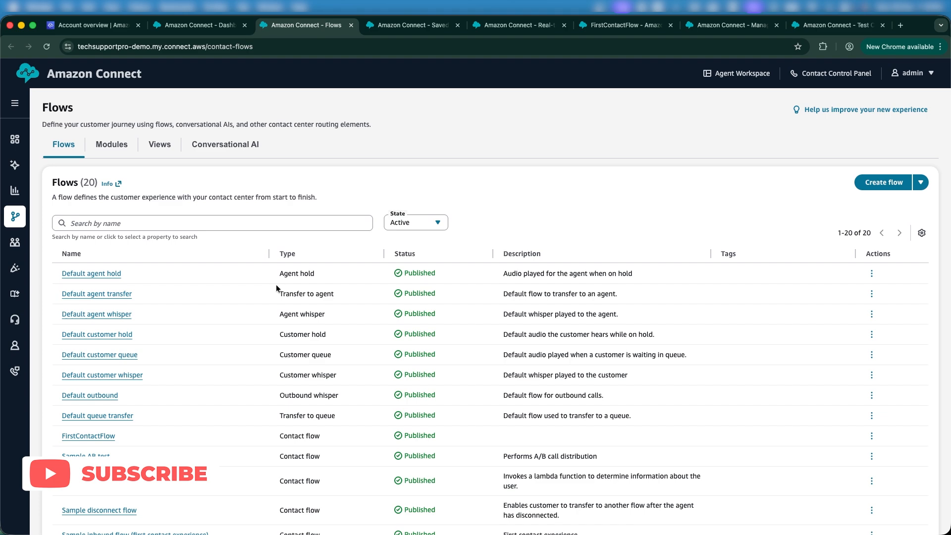
pyautogui.scroll(-3, 462, 314)
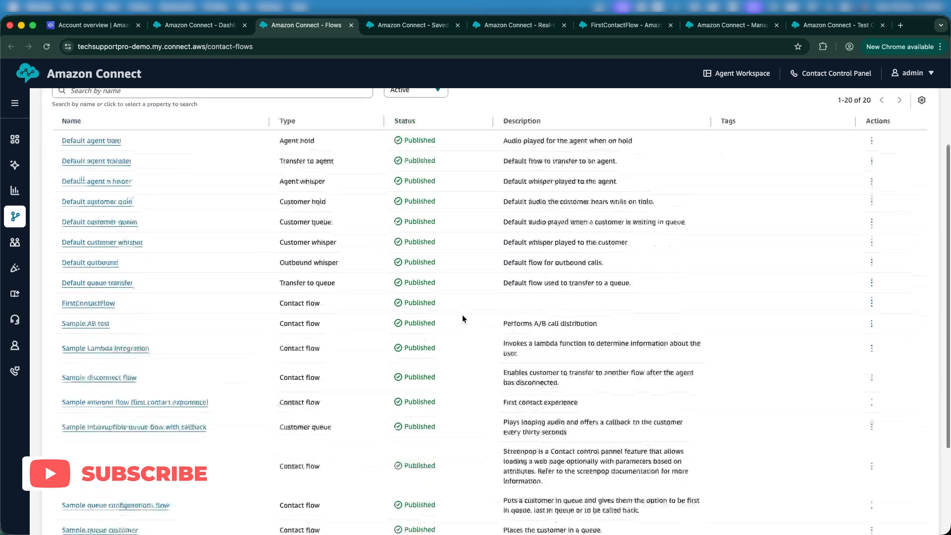
pyautogui.scroll(5, 463, 318)
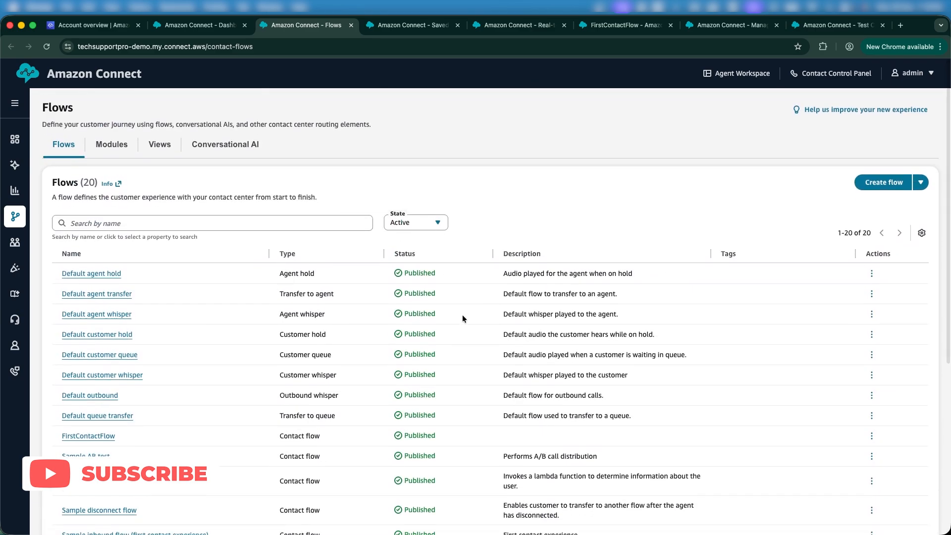
pyautogui.scroll(-5, 462, 314)
pyautogui.scroll(5, 462, 314)
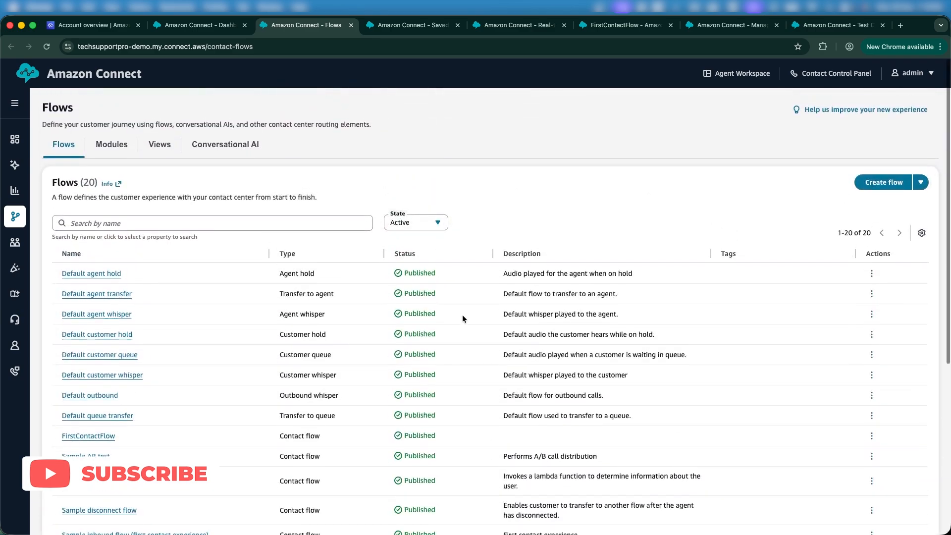
pyautogui.scroll(-3, 462, 314)
pyautogui.scroll(3, 462, 314)
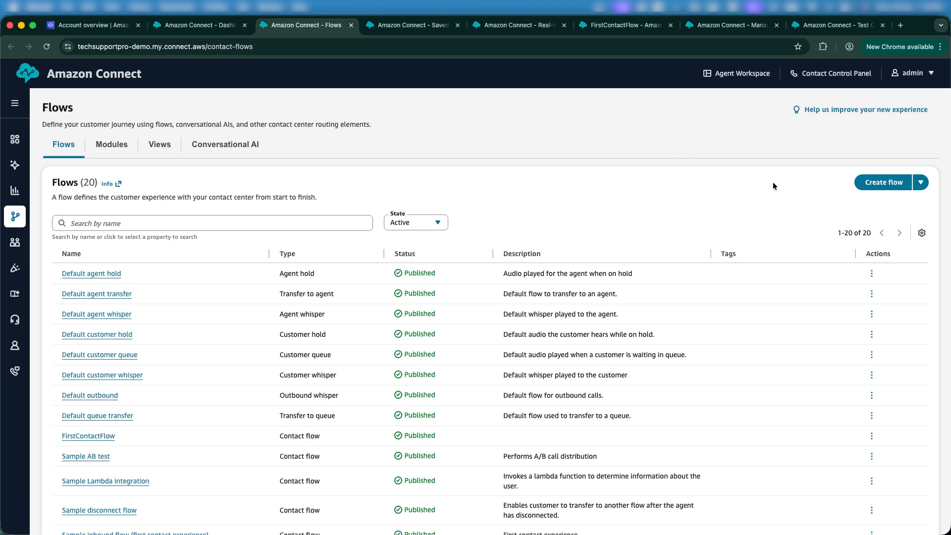
pyautogui.click(921, 183)
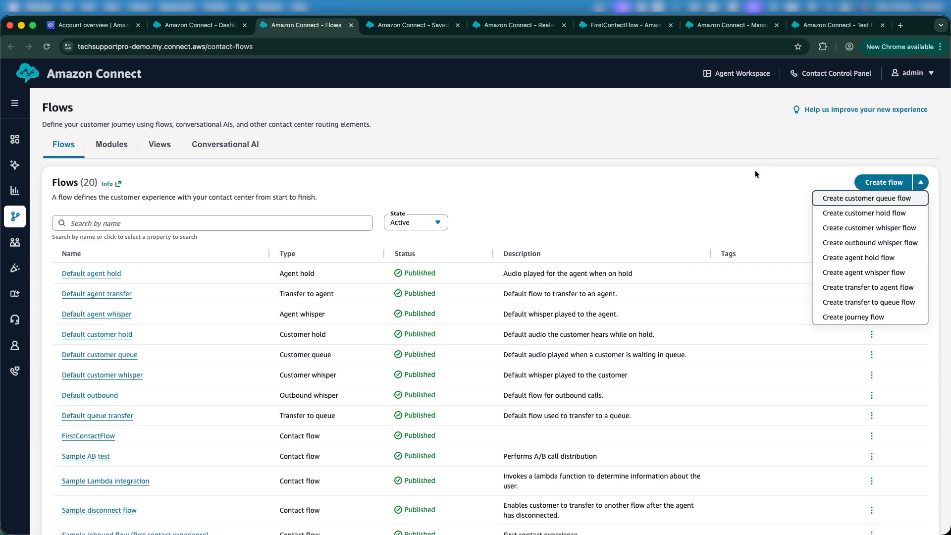
# Inspect the Play prompt block's settings in FirstContactFlow, close them without changes, and shift the Set working queue block slightly.
pyautogui.click(639, 26)
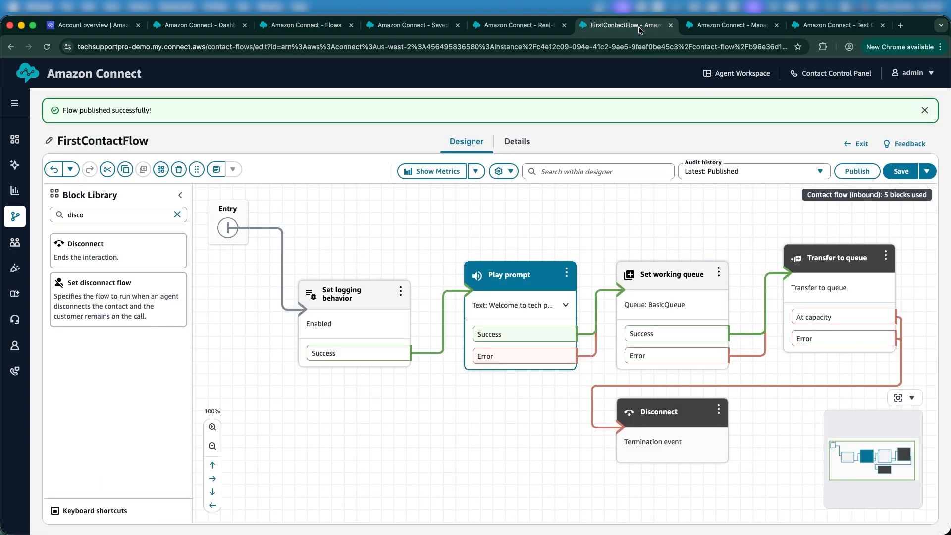
pyautogui.click(528, 281)
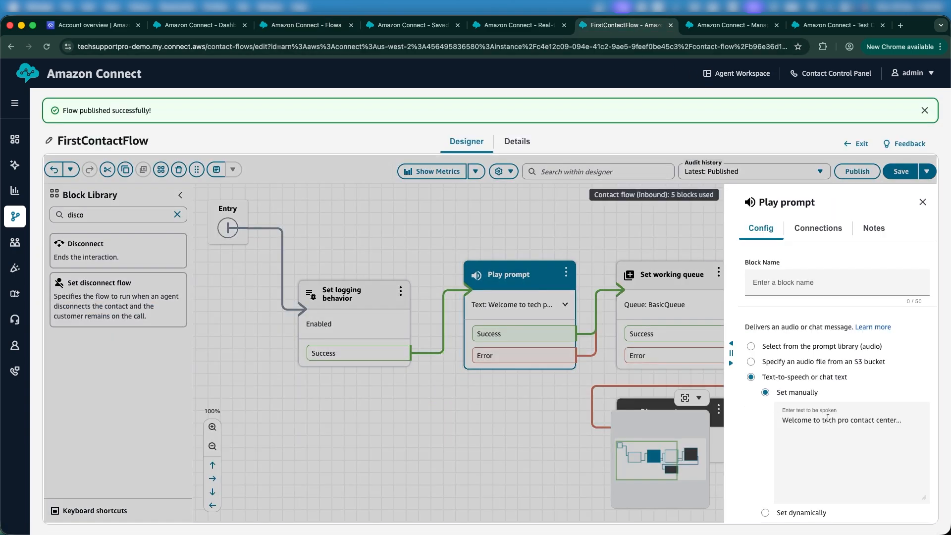
pyautogui.scroll(-3, 848, 429)
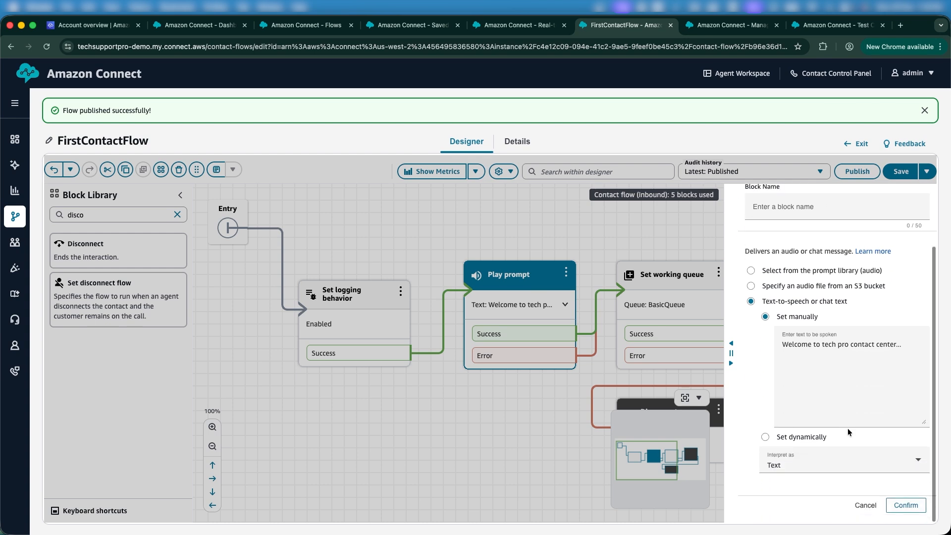
pyautogui.click(865, 504)
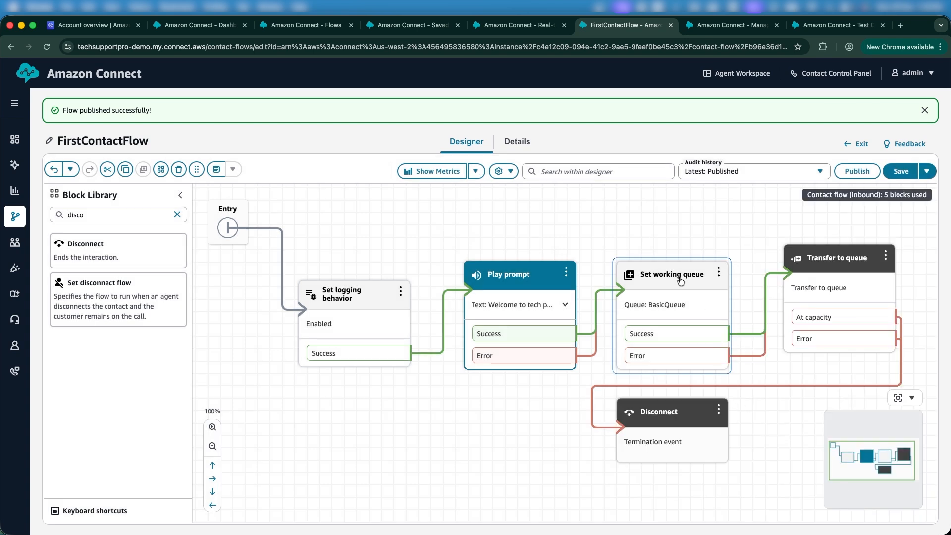
pyautogui.moveTo(669, 272); pyautogui.dragTo(665, 266)
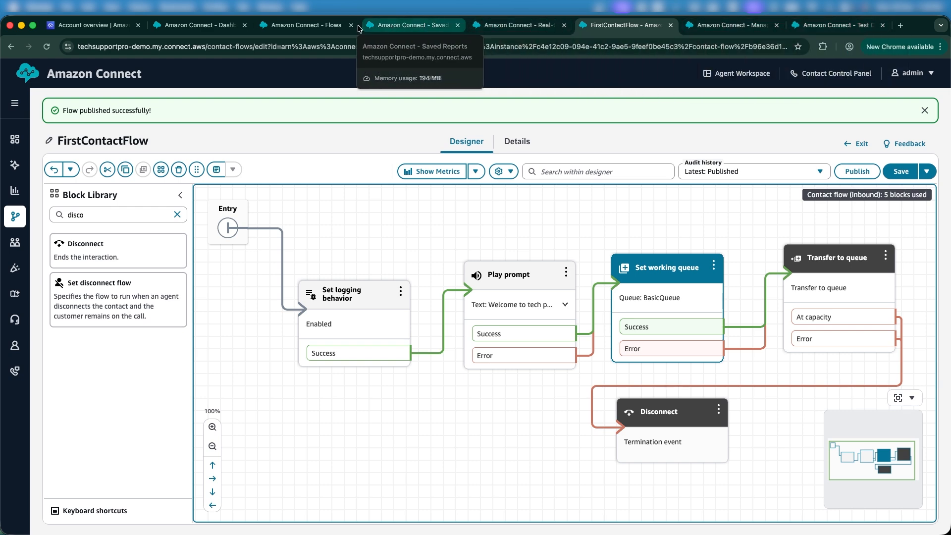
# Return to the Flows page and review the specialized flow types, from agent hold to transfer to agent, without creating one.
pyautogui.click(316, 26)
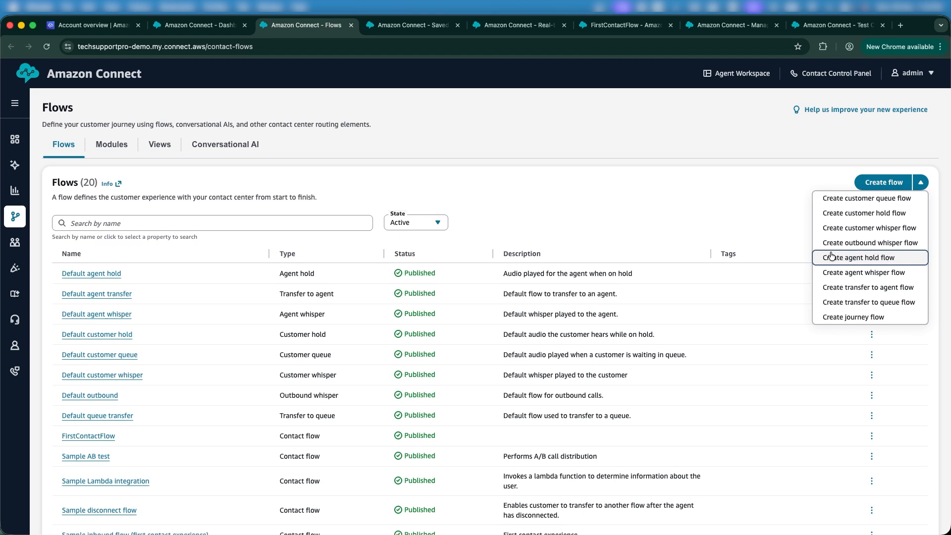
pyautogui.press('Down')
pyautogui.press('Down')
pyautogui.press('Down')
pyautogui.press('Down')
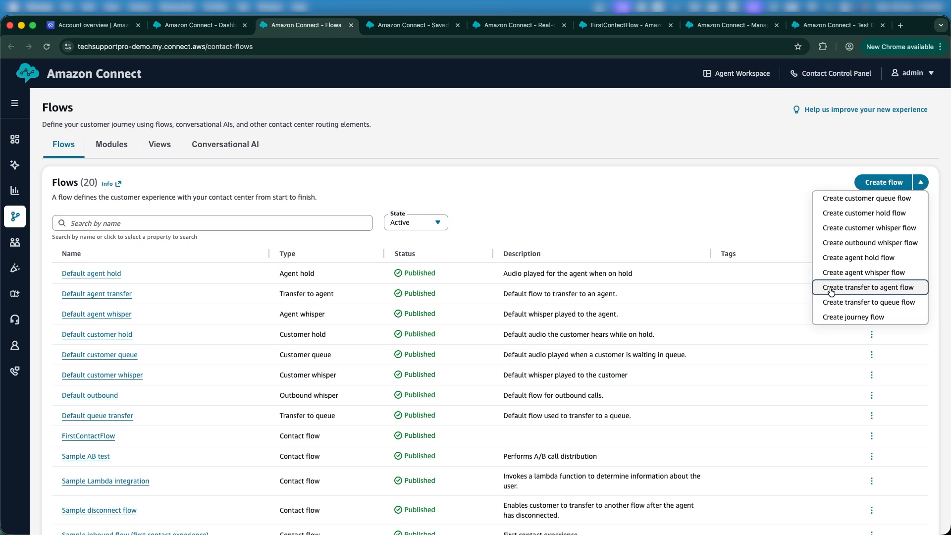
pyautogui.click(732, 206)
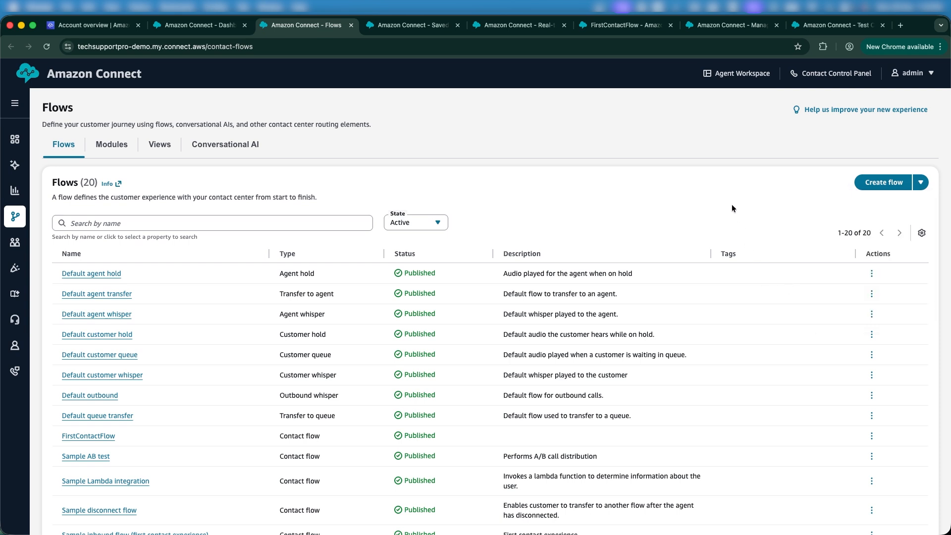
# Create a new inbound contact flow and name it TechPro MainLine.
pyautogui.click(899, 187)
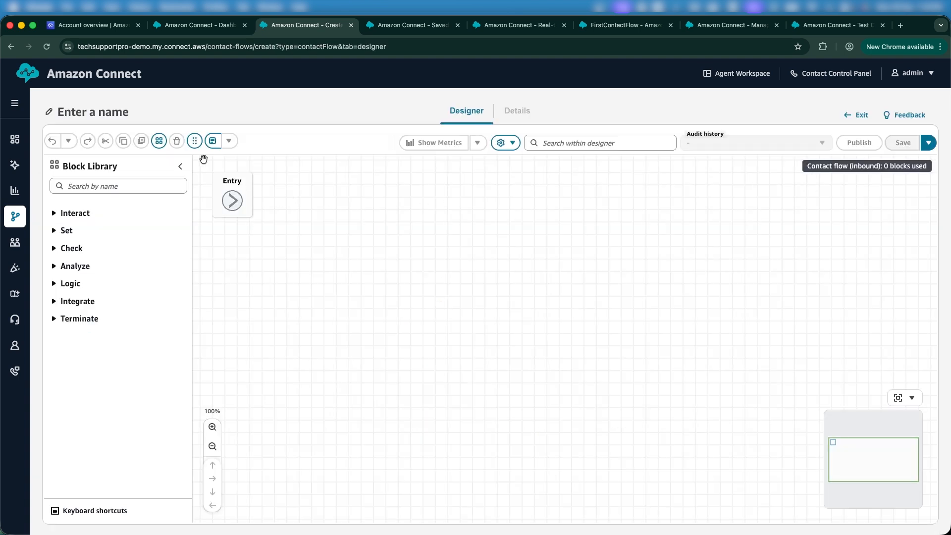
pyautogui.click(111, 109)
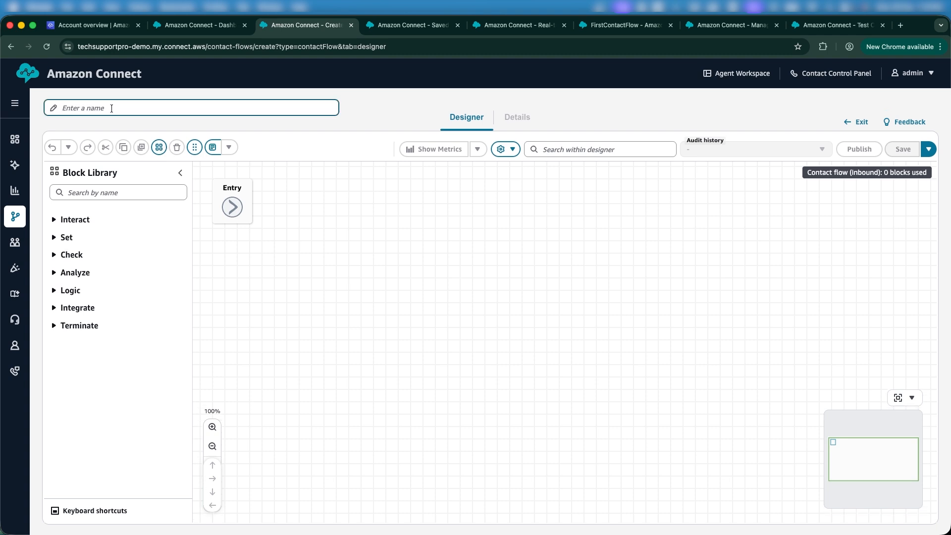
pyautogui.write('TechPro MainLine')
pyautogui.click(272, 325)
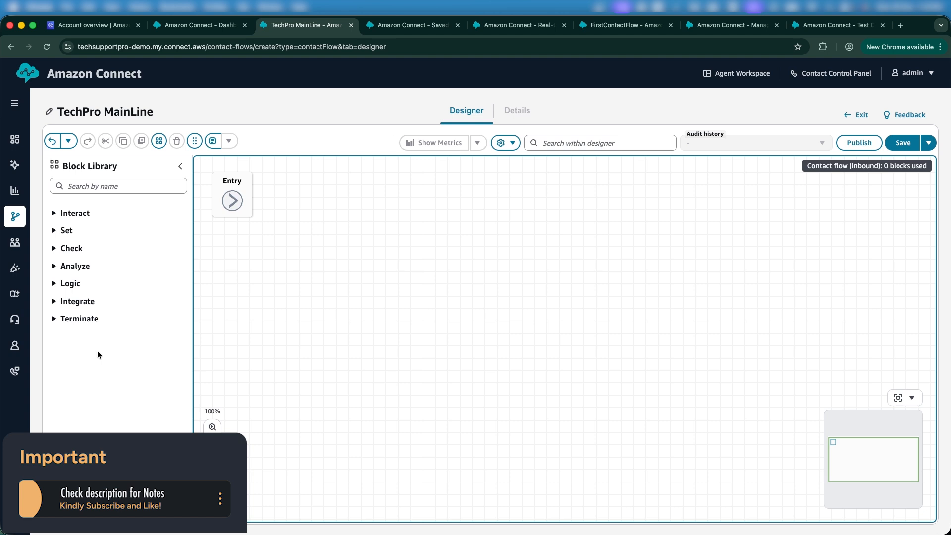
# Look through the blocks in the Interact and Set categories of the block library, and collapse both categories.
pyautogui.click(74, 213)
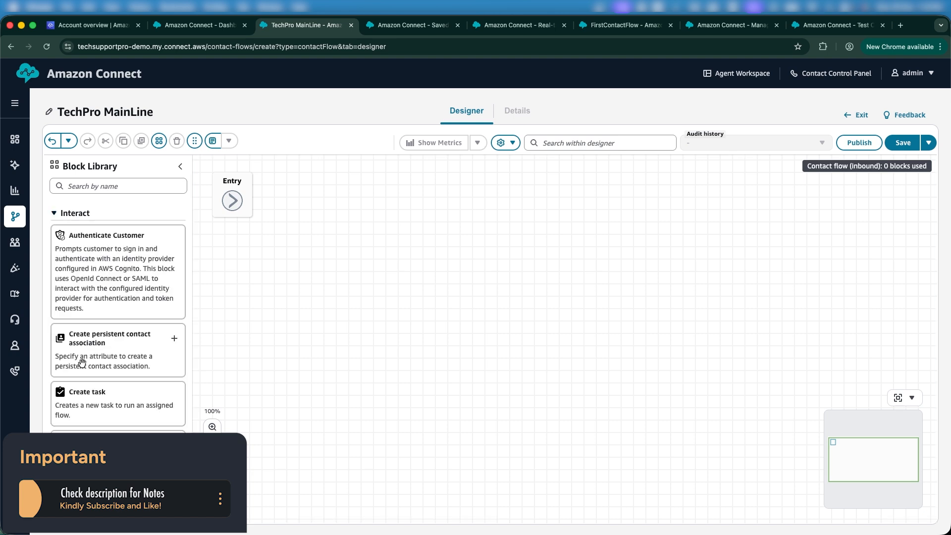
pyautogui.scroll(-10, 81, 363)
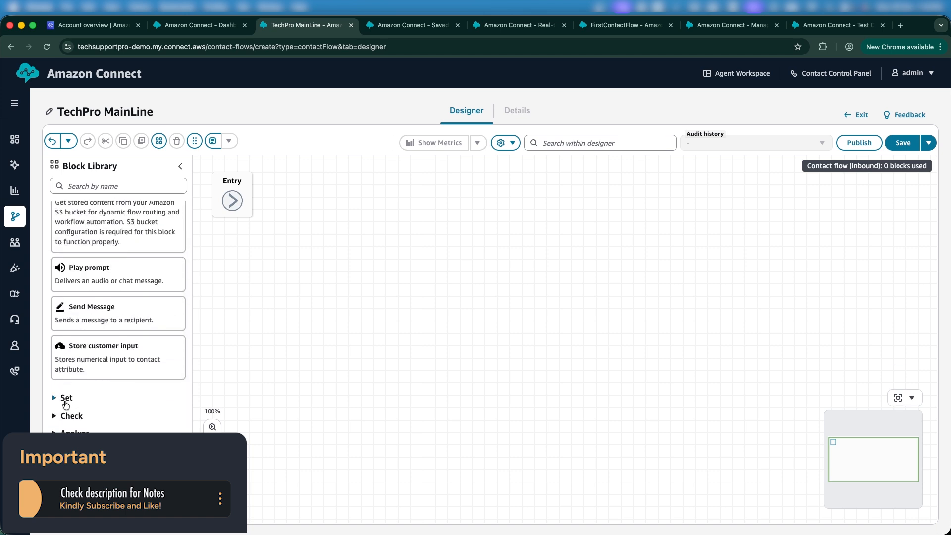
pyautogui.click(66, 402)
pyautogui.scroll(-5, 61, 395)
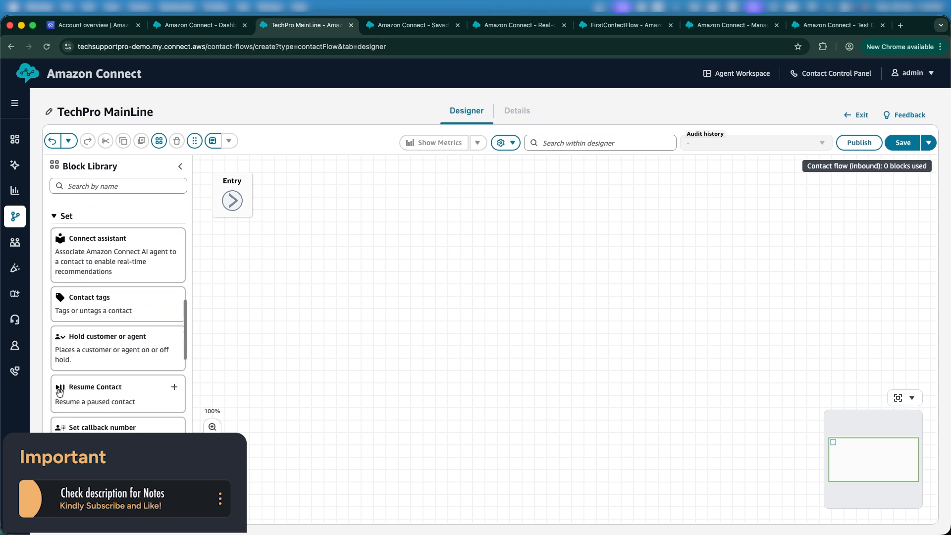
pyautogui.scroll(-8, 60, 391)
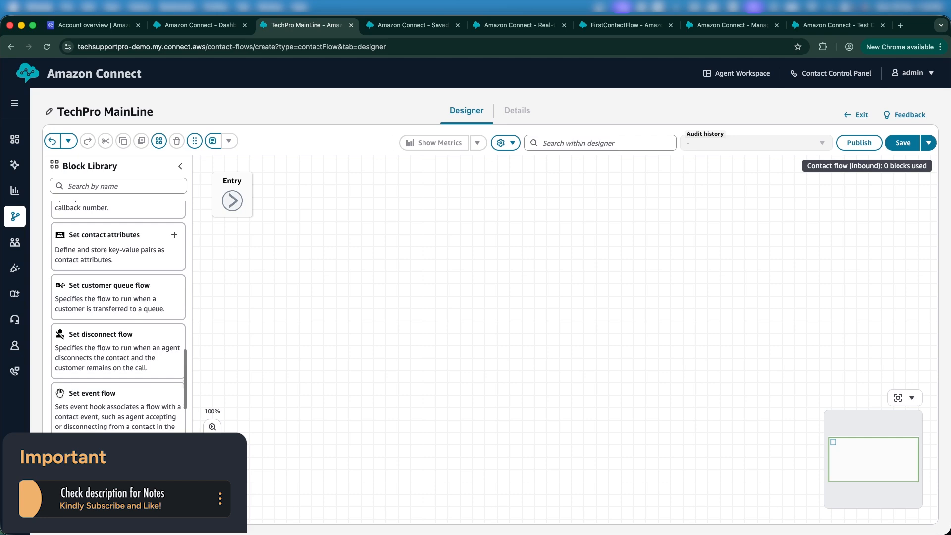
pyautogui.scroll(-15, 60, 393)
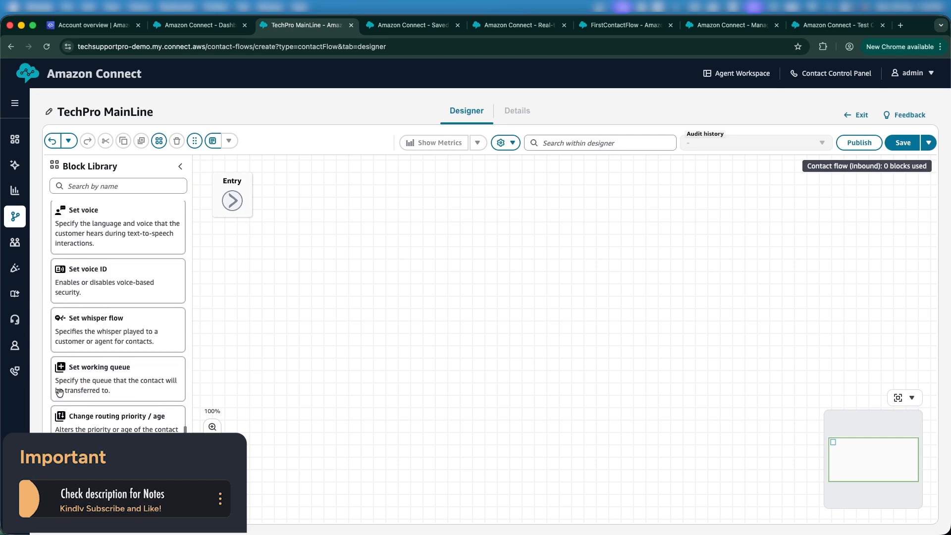
pyautogui.scroll(20, 60, 391)
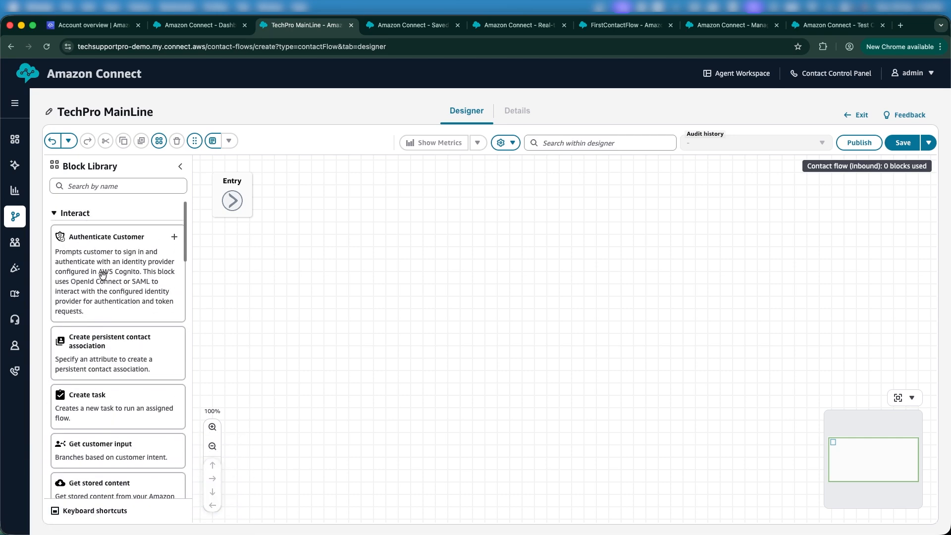
pyautogui.click(100, 214)
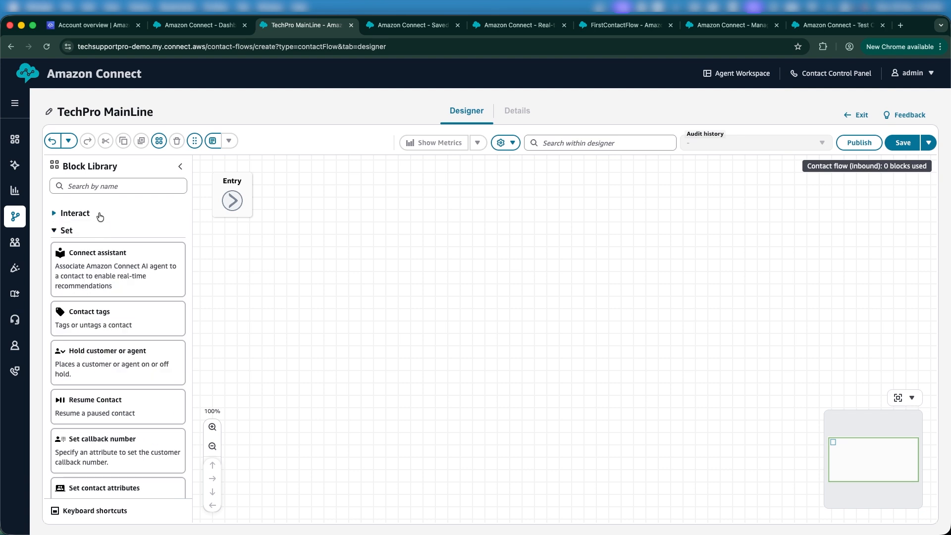
pyautogui.click(87, 229)
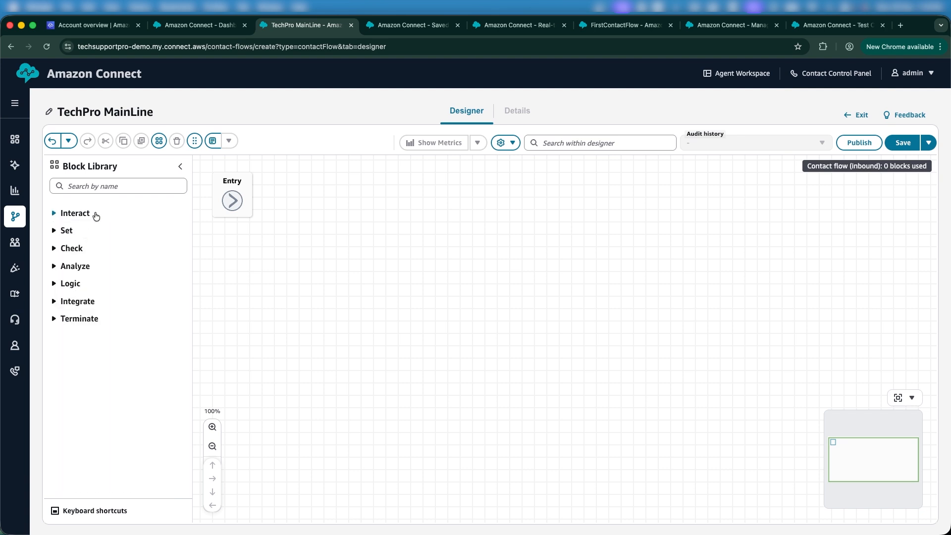
# Find the Set logging behavior block with the search "set lo", place it beside Entry, and connect Entry to it.
pyautogui.moveTo(249, 285); pyautogui.dragTo(278, 358)
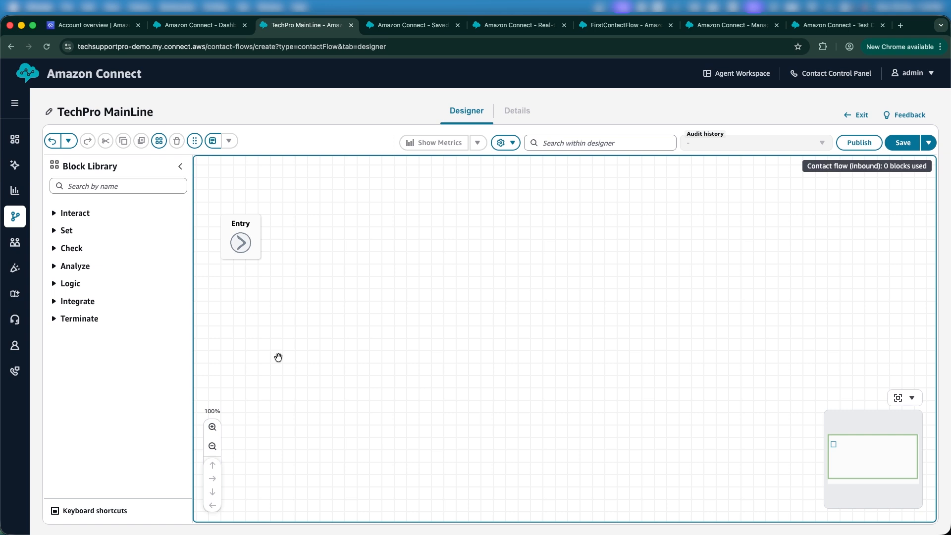
pyautogui.click(129, 186)
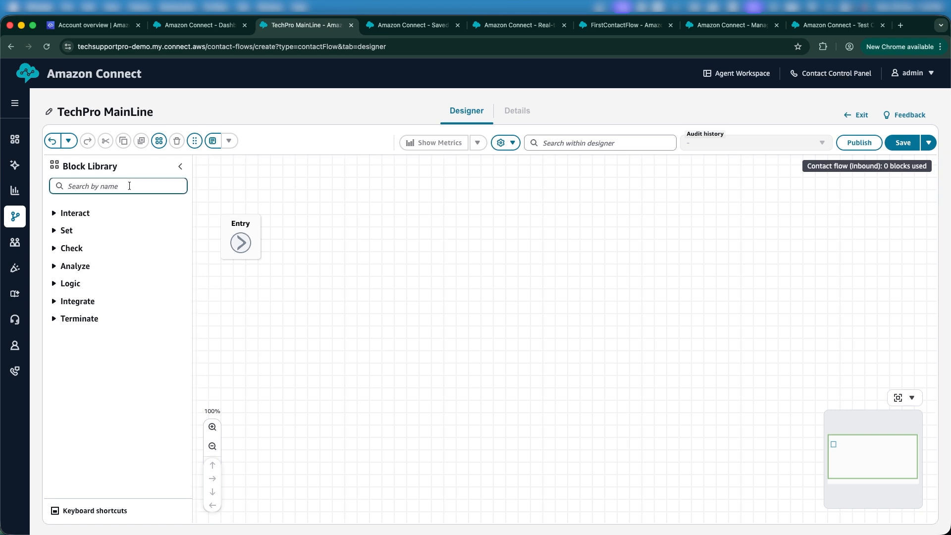
pyautogui.write('set')
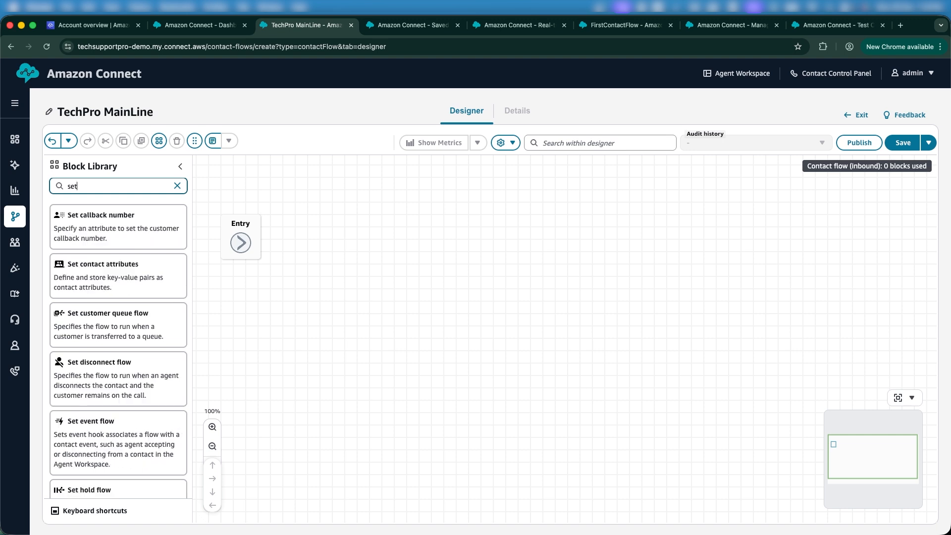
pyautogui.write(' lo')
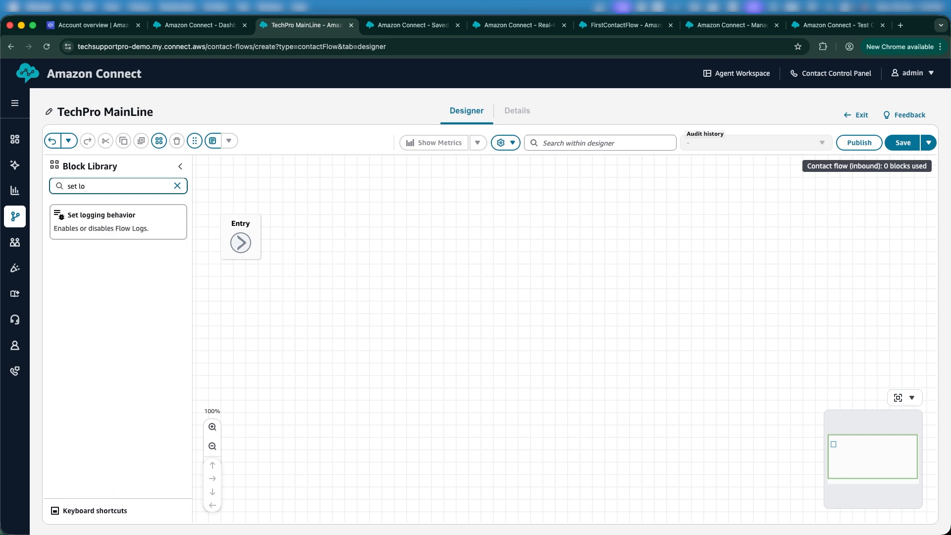
pyautogui.moveTo(132, 236); pyautogui.dragTo(383, 221)
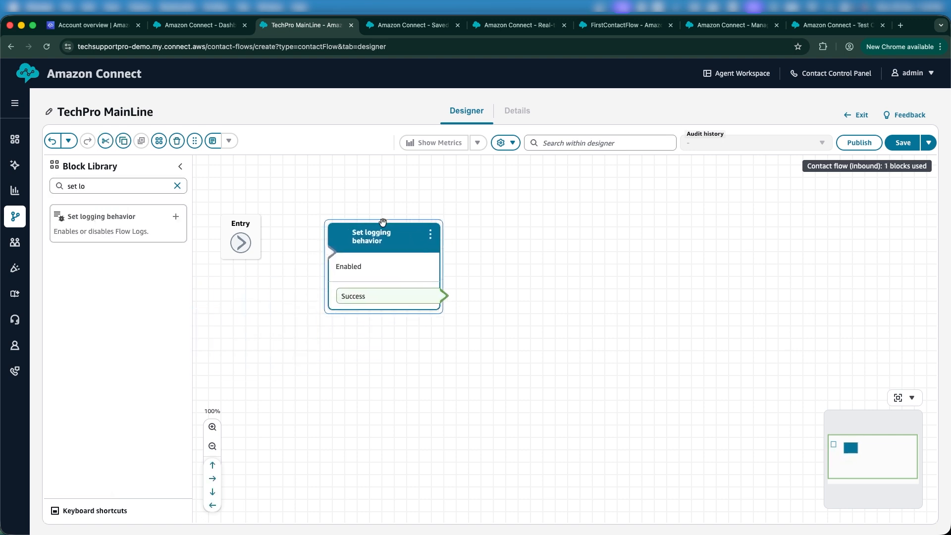
pyautogui.moveTo(241, 243); pyautogui.dragTo(358, 229)
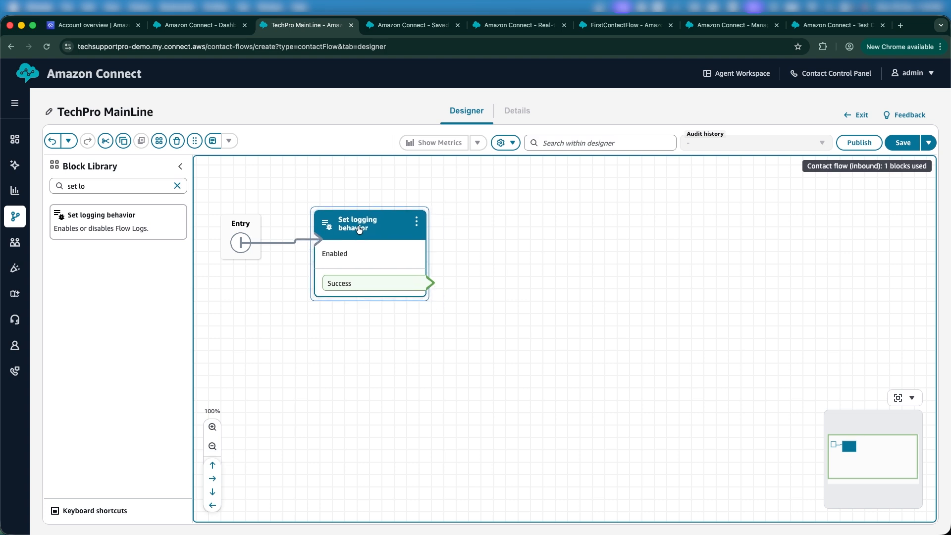
# Review the configuration of the Set logging behavior block and cancel without changing it.
pyautogui.click(359, 229)
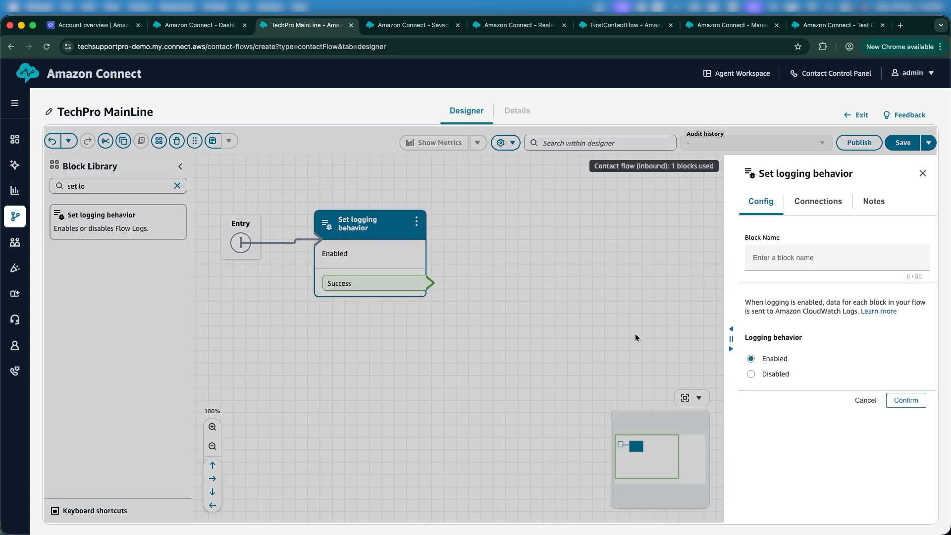
pyautogui.click(862, 401)
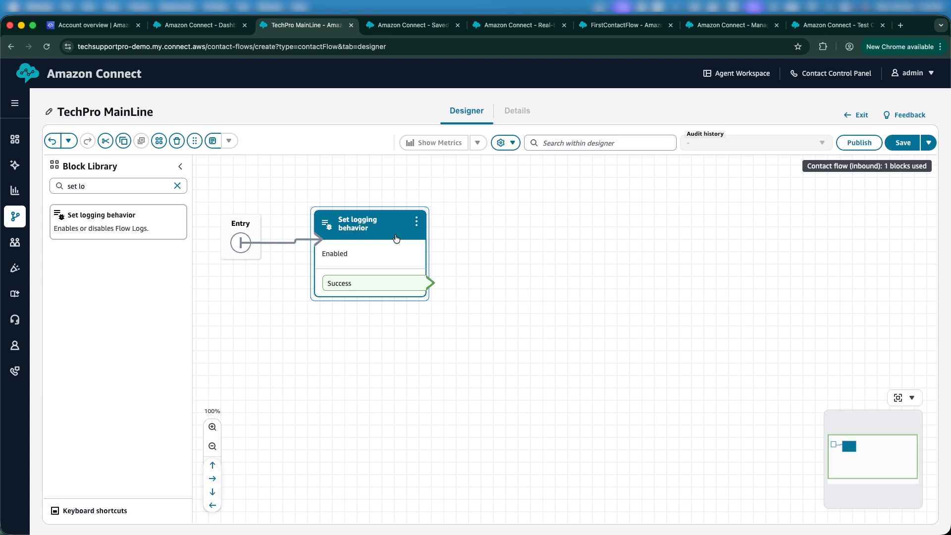
pyautogui.click(270, 208)
# Find the Set voice block with the search "set vo", place it beside Set logging behavior, and view its settings without changing them.
pyautogui.click(83, 186)
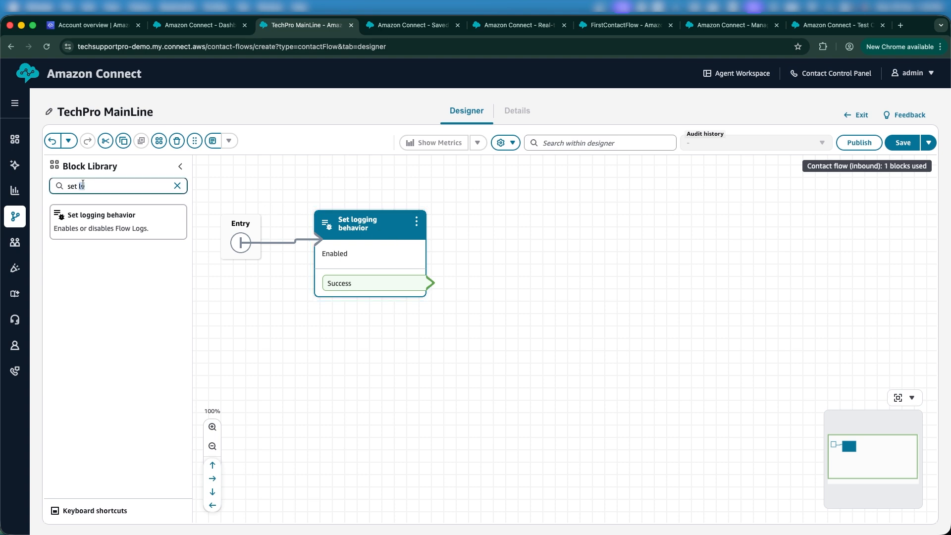
pyautogui.press('BackSpace')
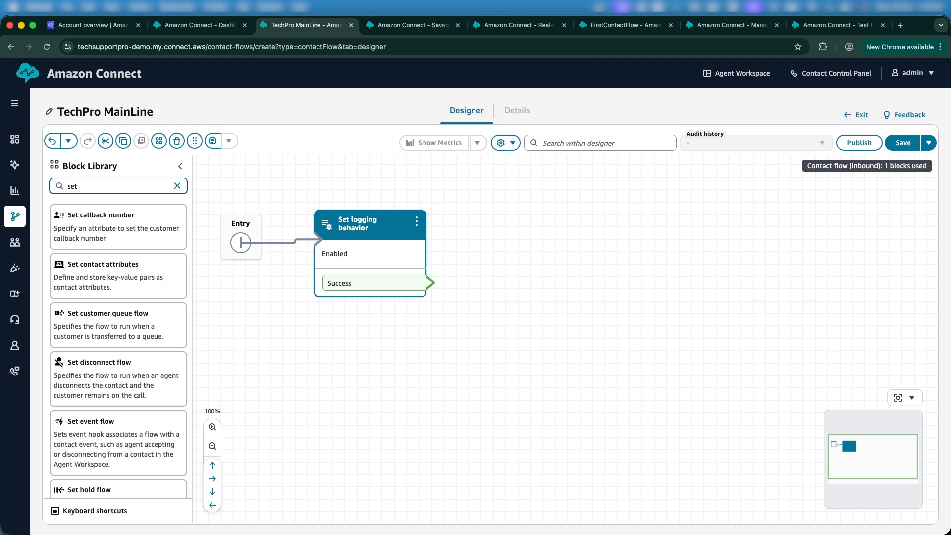
pyautogui.write('v')
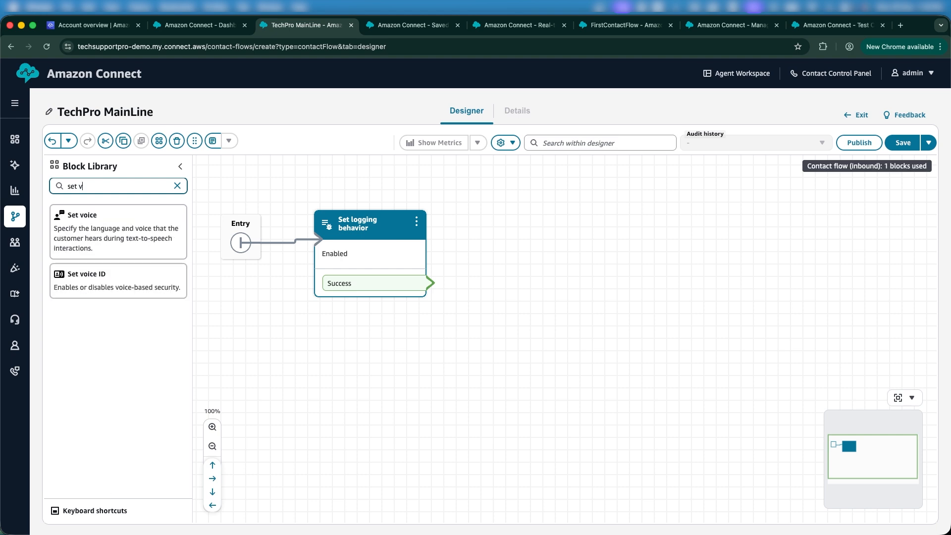
pyautogui.write('o')
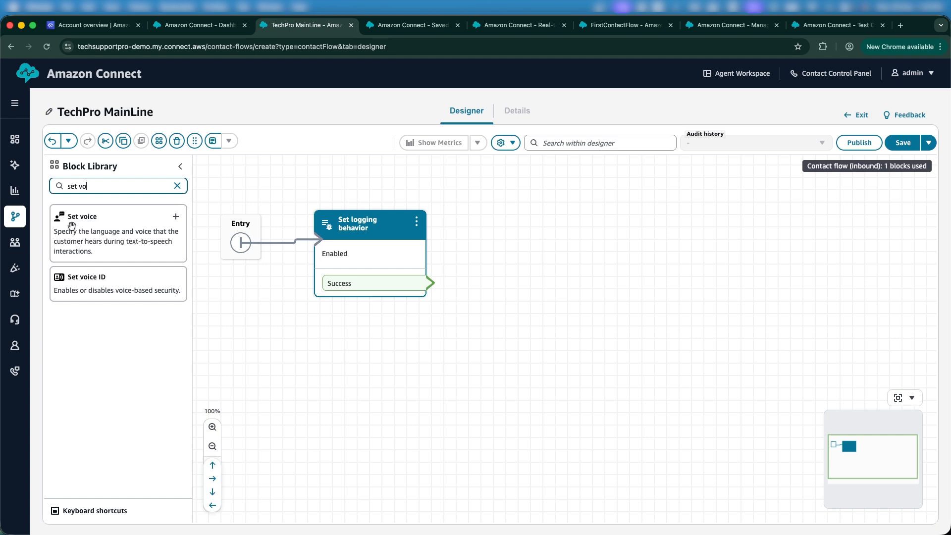
pyautogui.moveTo(72, 226); pyautogui.dragTo(529, 205)
pyautogui.click(529, 205)
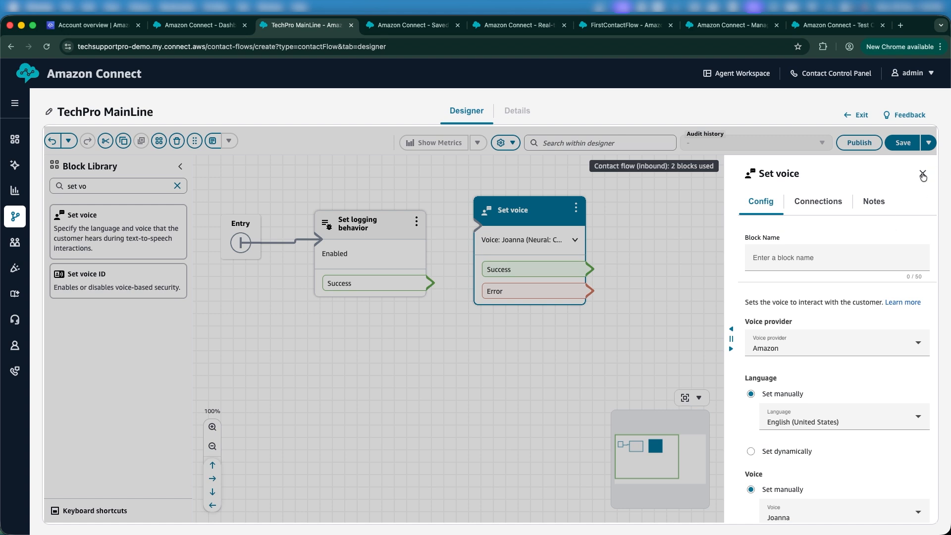
pyautogui.click(923, 174)
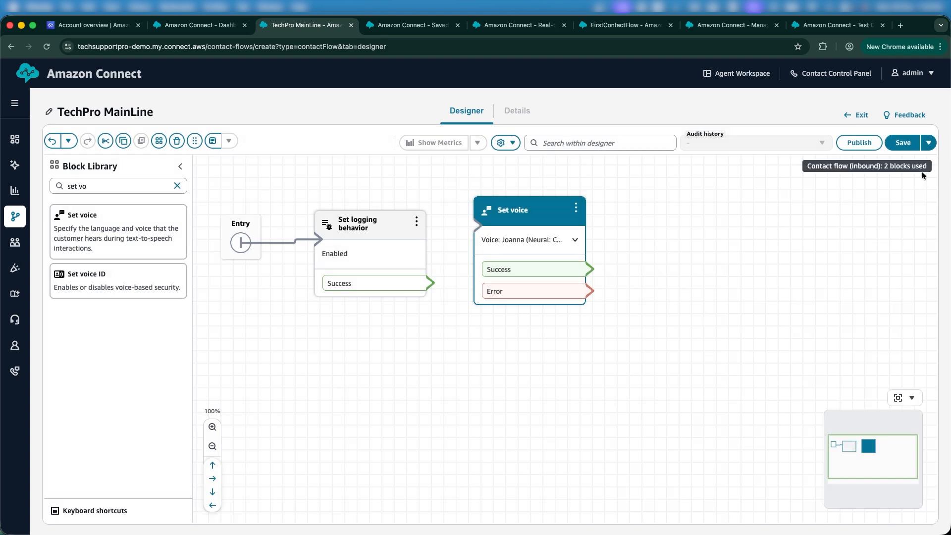
# Delete the Set voice block from the flow and clear the block library search.
pyautogui.click(575, 210)
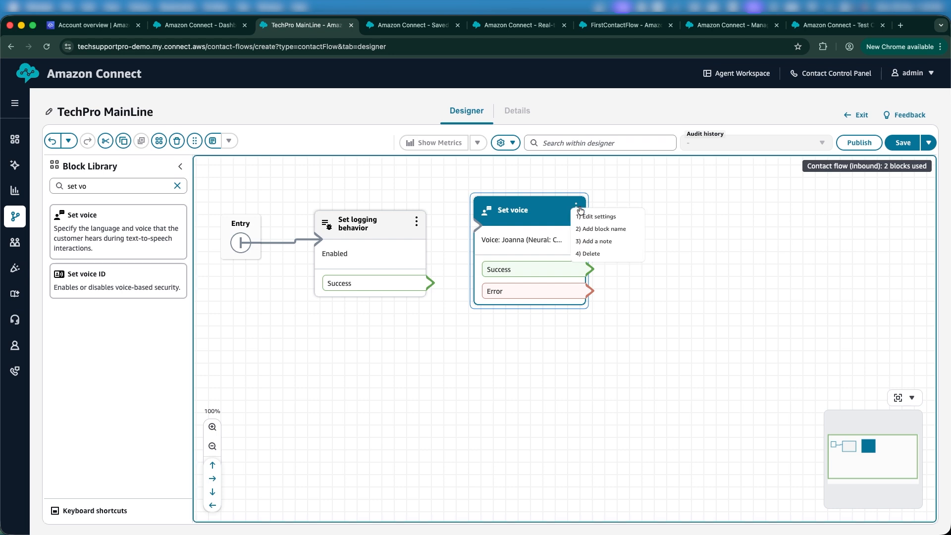
pyautogui.click(586, 255)
pyautogui.click(177, 186)
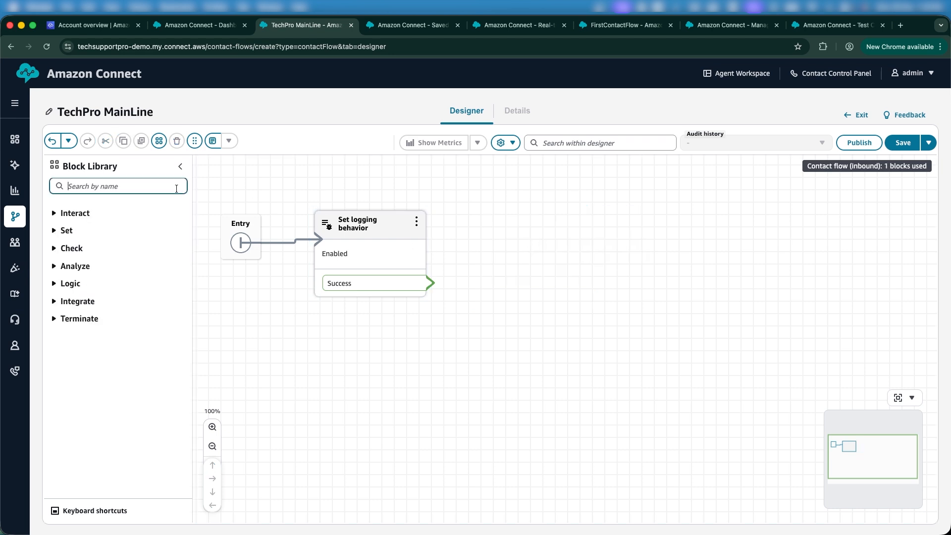
# Browse the Interact and Set categories of the block library again, leaving both collapsed.
pyautogui.click(81, 213)
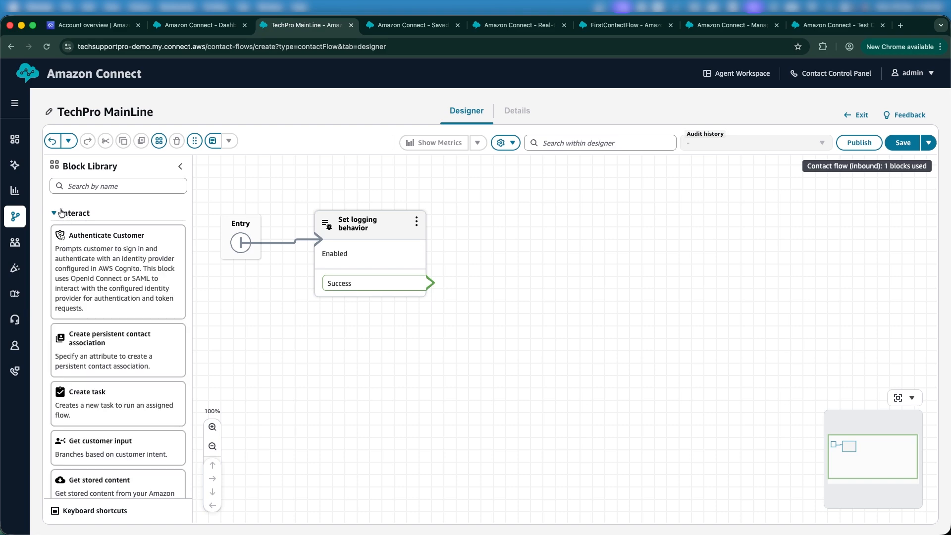
pyautogui.click(64, 213)
pyautogui.click(66, 231)
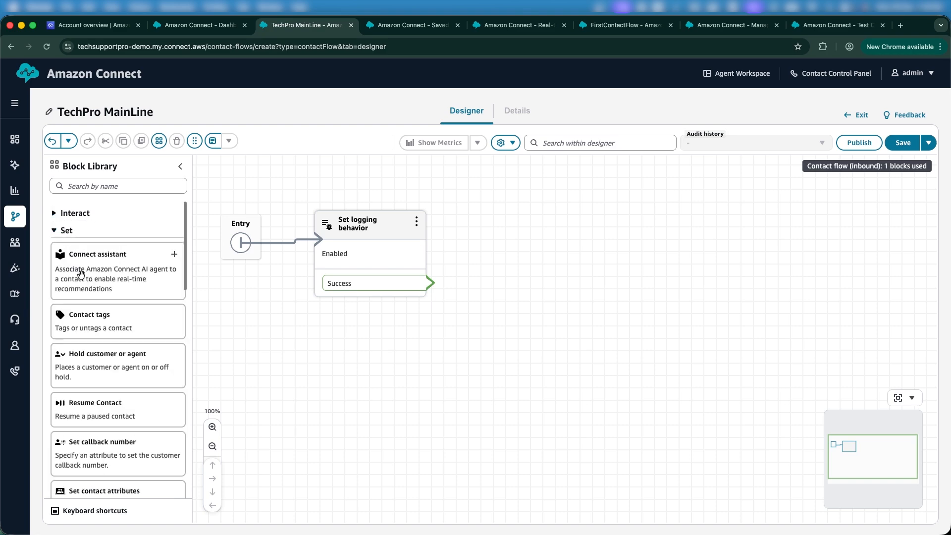
pyautogui.scroll(-2, 81, 274)
pyautogui.scroll(-10, 81, 274)
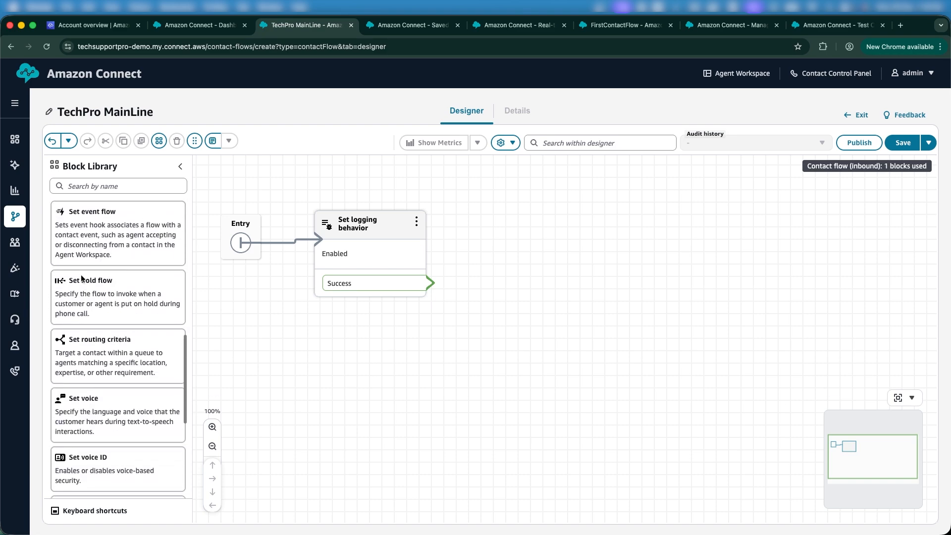
pyautogui.scroll(12, 82, 278)
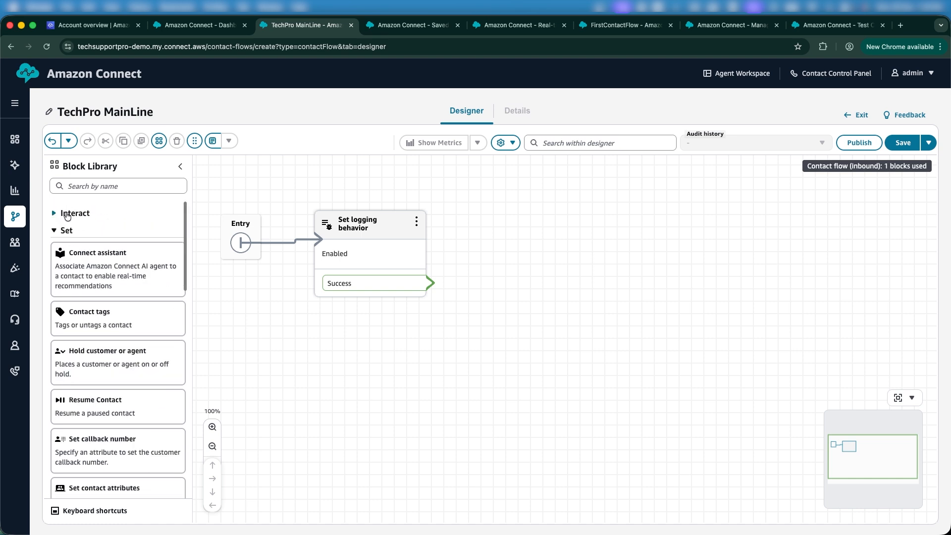
pyautogui.click(54, 232)
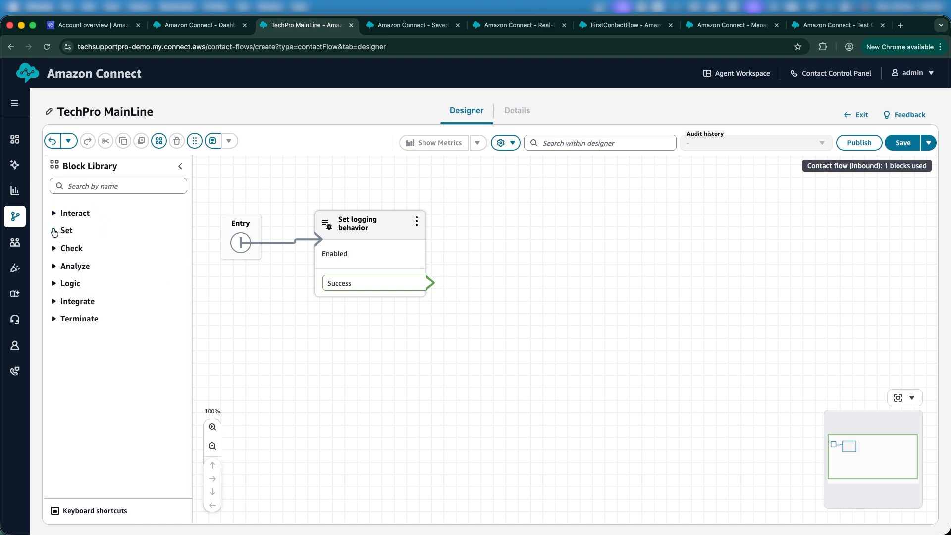
# Shift the Set logging behavior block slightly away from Entry, and place a Play prompt block after it using the search "play".
pyautogui.click(349, 227)
pyautogui.moveTo(349, 226); pyautogui.dragTo(366, 228)
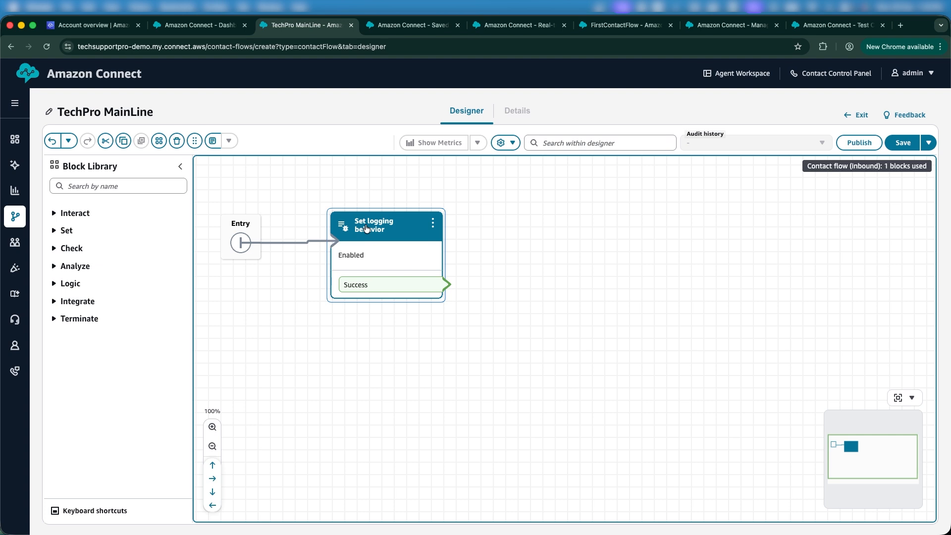
pyautogui.click(111, 187)
pyautogui.write('play')
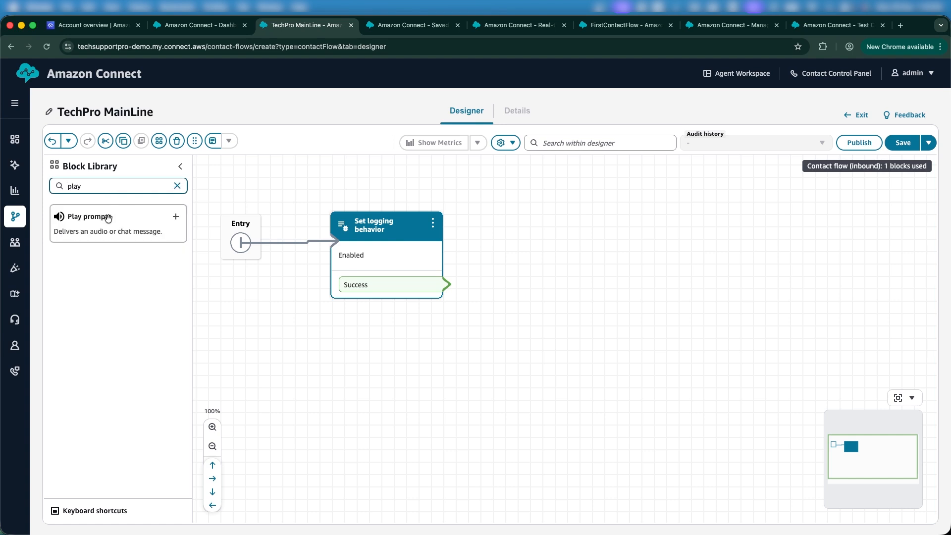
pyautogui.moveTo(108, 218); pyautogui.dragTo(569, 261)
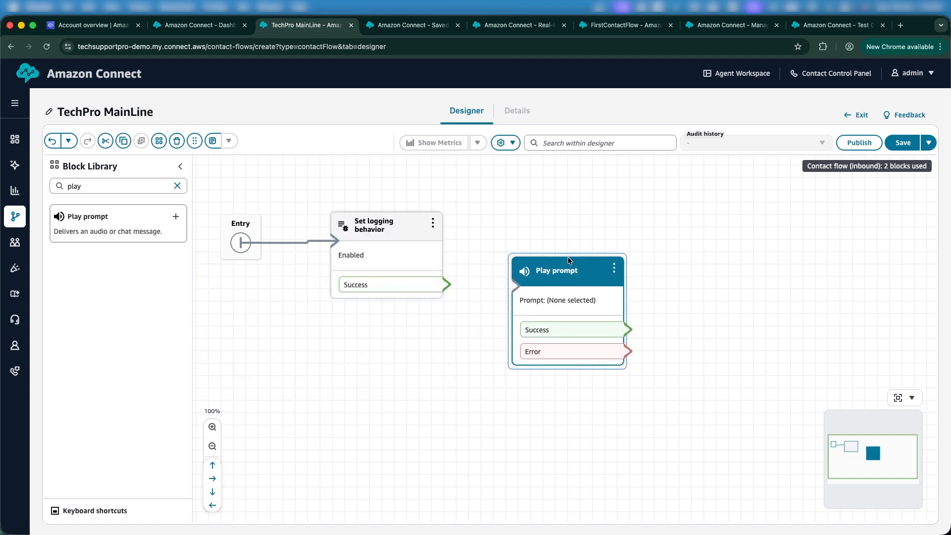
# Place a Get customer input block after Play prompt, followed by a Store customer input block, using the searches "get" and "store".
pyautogui.doubleClick(110, 183)
pyautogui.write('get')
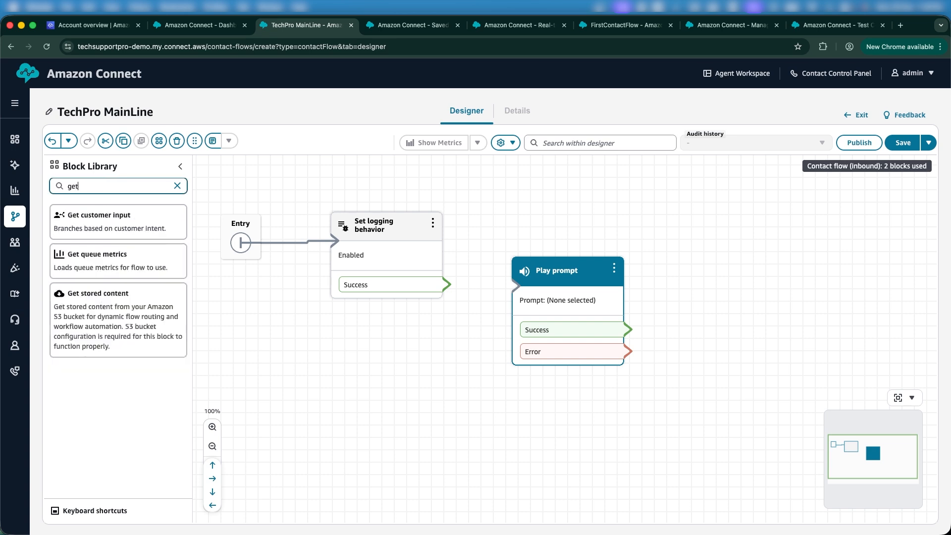
pyautogui.moveTo(99, 216); pyautogui.dragTo(455, 239)
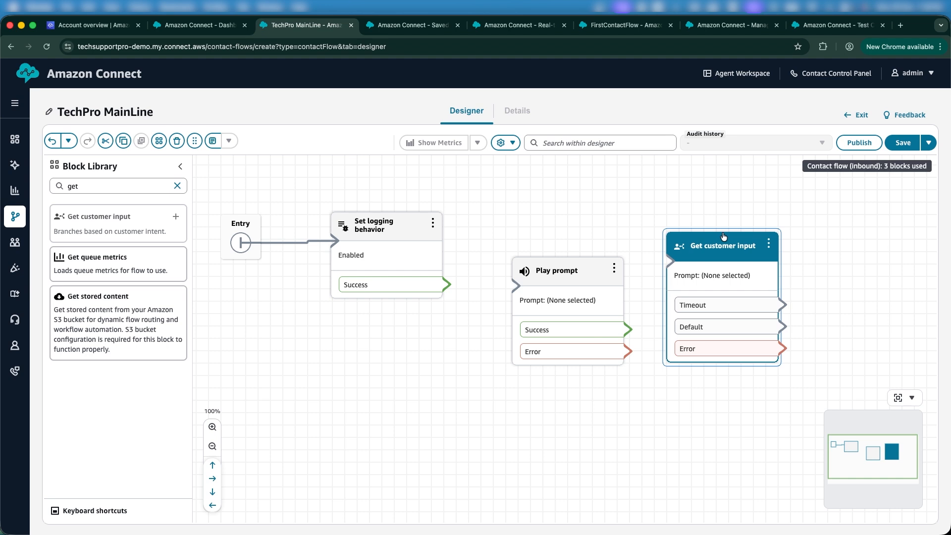
pyautogui.doubleClick(102, 185)
pyautogui.write('store')
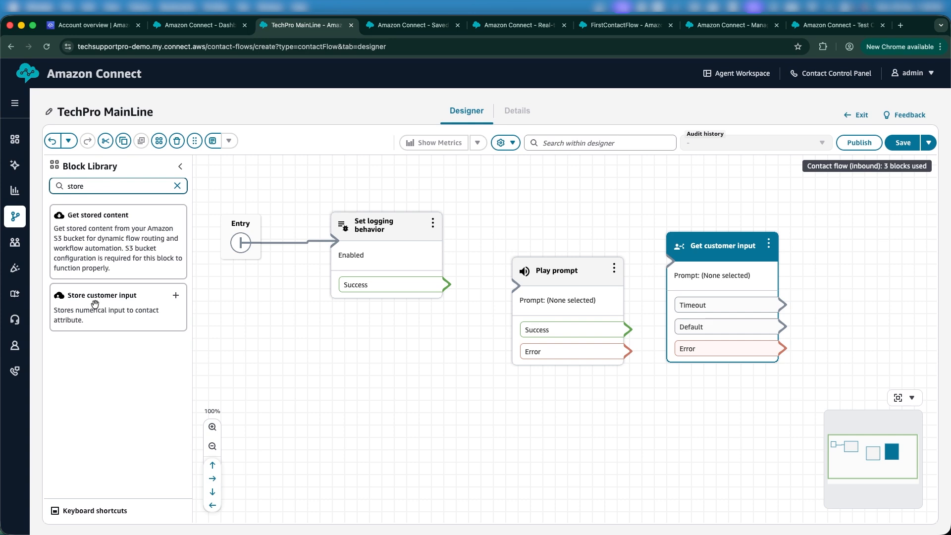
pyautogui.moveTo(94, 304); pyautogui.dragTo(885, 248)
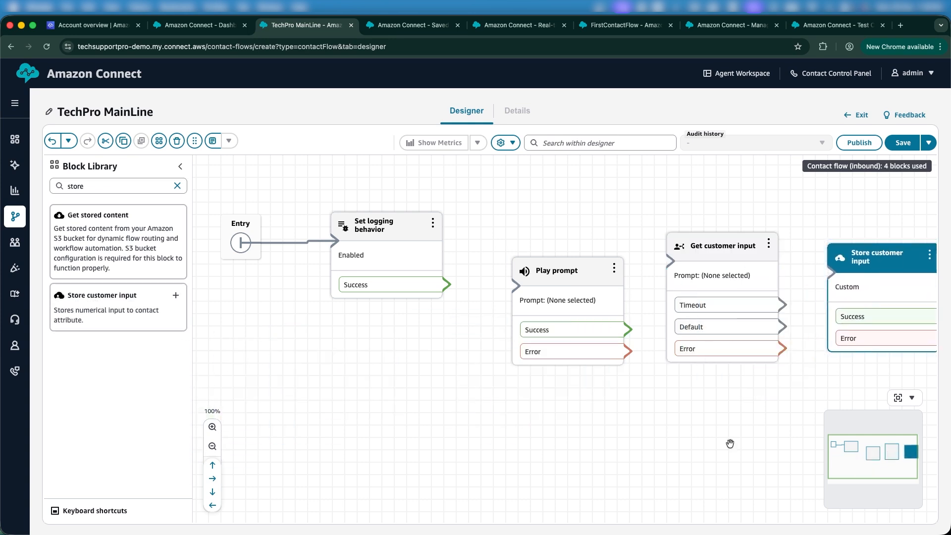
# Rearrange the Play prompt, Get customer input and Store customer input blocks into a roughly even row beside Set logging behavior.
pyautogui.moveTo(731, 444); pyautogui.dragTo(599, 471)
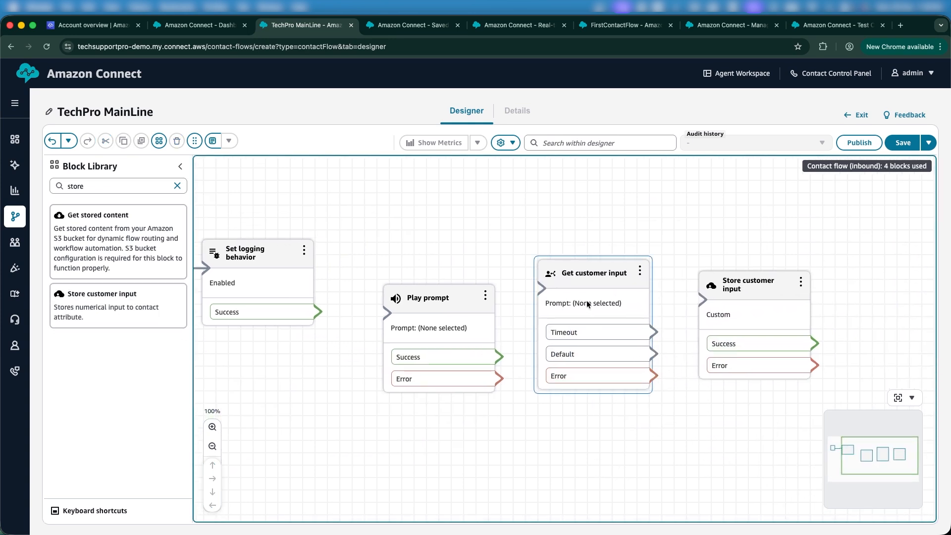
pyautogui.moveTo(572, 276); pyautogui.dragTo(581, 253)
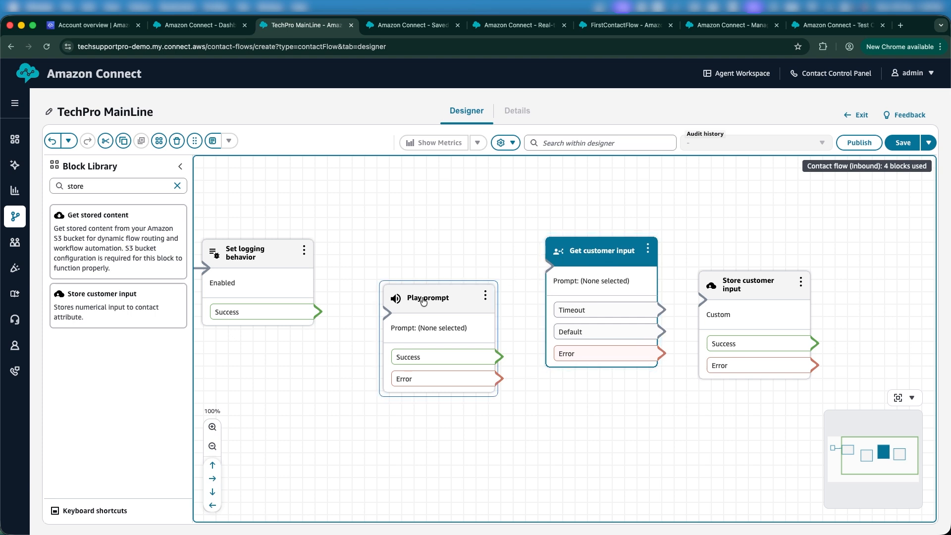
pyautogui.moveTo(422, 300); pyautogui.dragTo(433, 251)
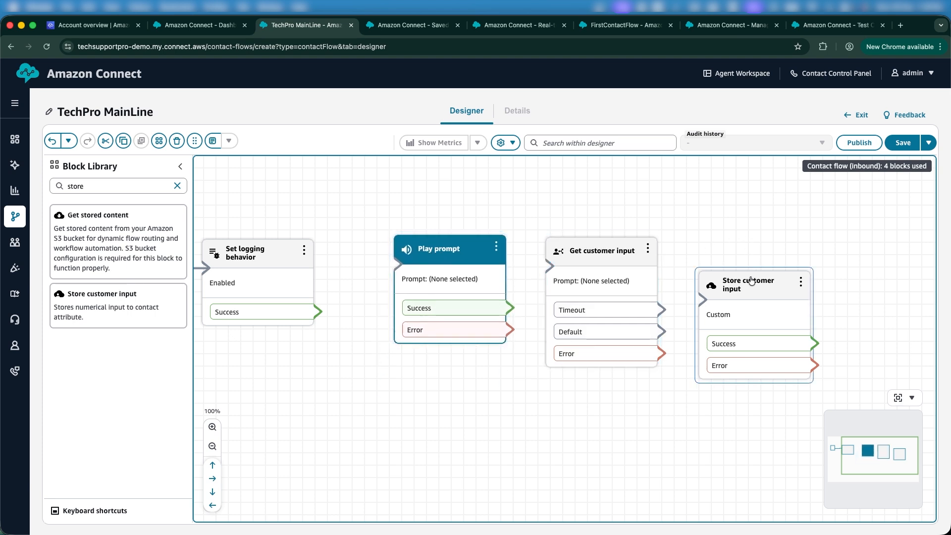
pyautogui.moveTo(752, 281); pyautogui.dragTo(765, 248)
pyautogui.moveTo(624, 249); pyautogui.dragTo(636, 243)
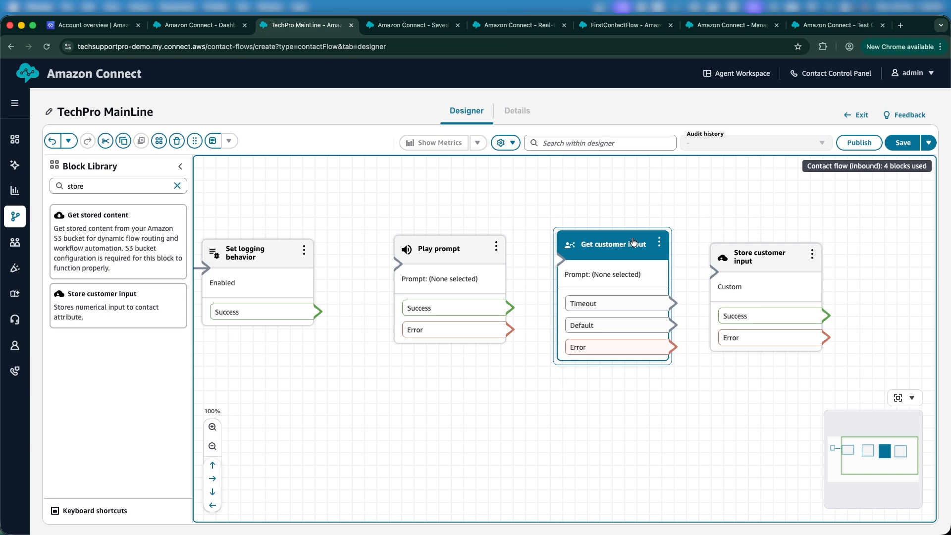
# Review the settings of the Play prompt block and the DTMF settings of Get customer input, closing both without changes.
pyautogui.doubleClick(454, 247)
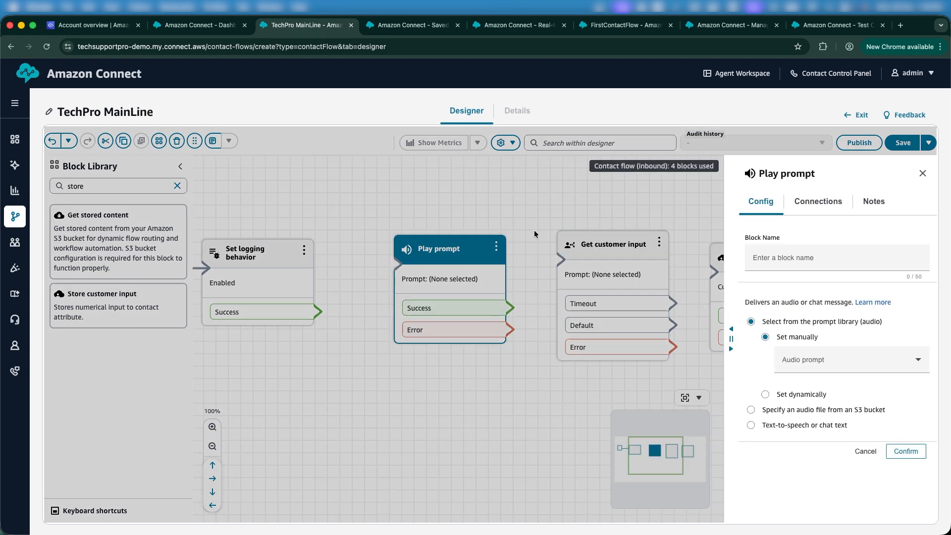
pyautogui.click(923, 174)
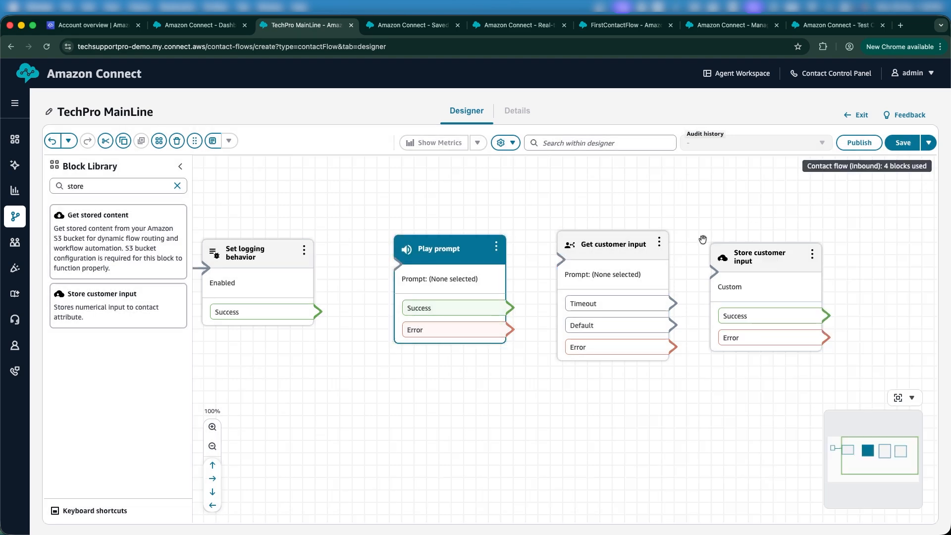
pyautogui.moveTo(616, 246); pyautogui.dragTo(606, 245)
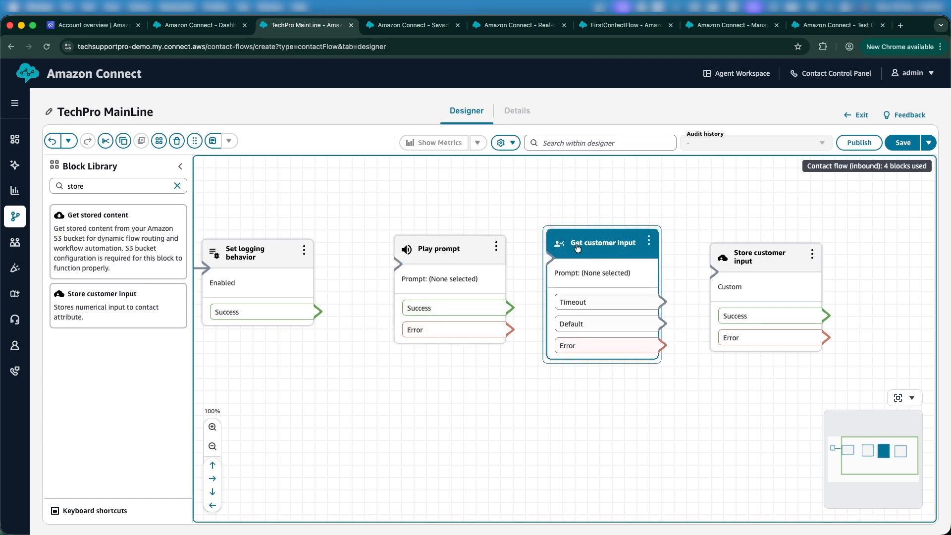
pyautogui.click(630, 253)
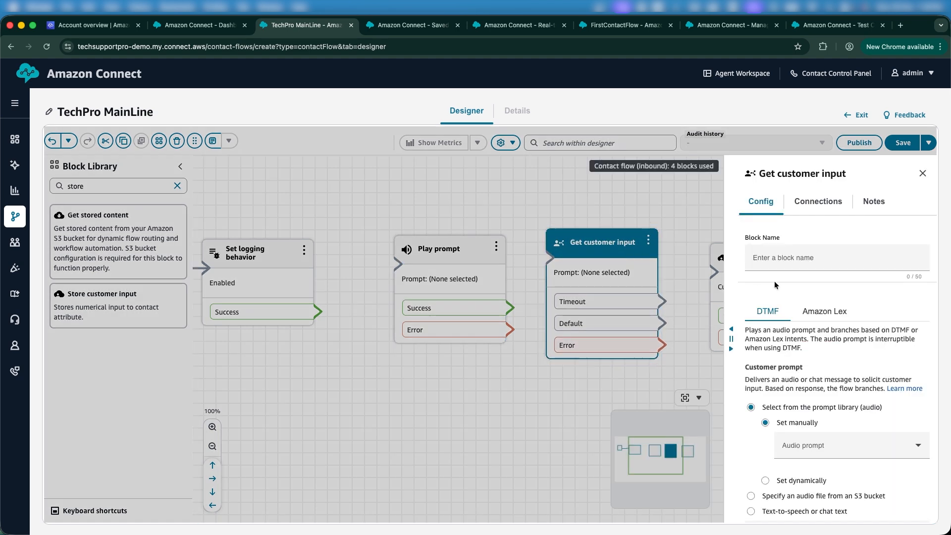
pyautogui.scroll(-3, 798, 316)
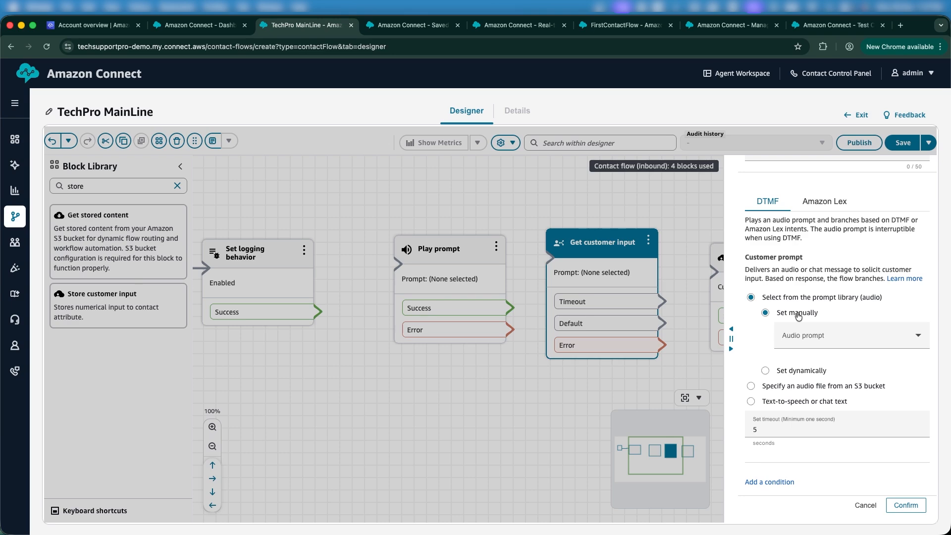
pyautogui.scroll(3, 903, 292)
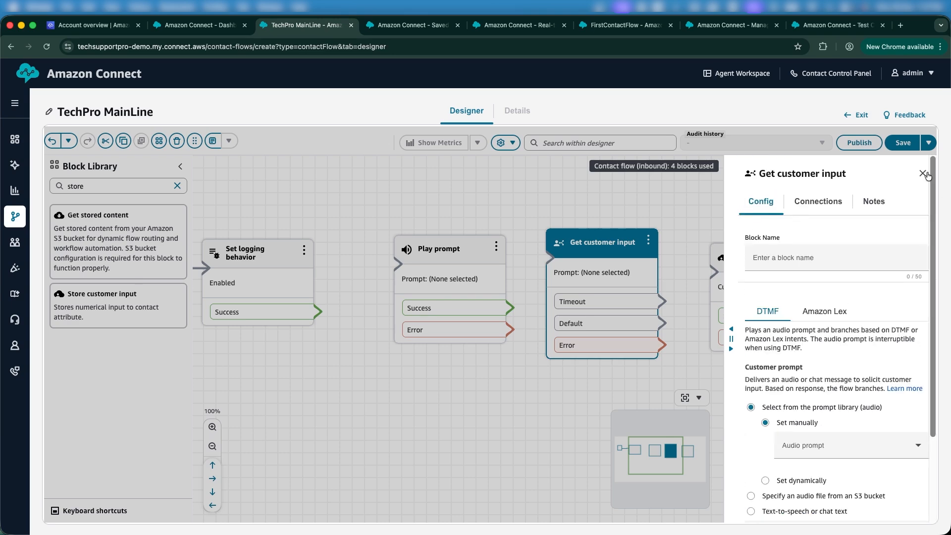
pyautogui.click(922, 174)
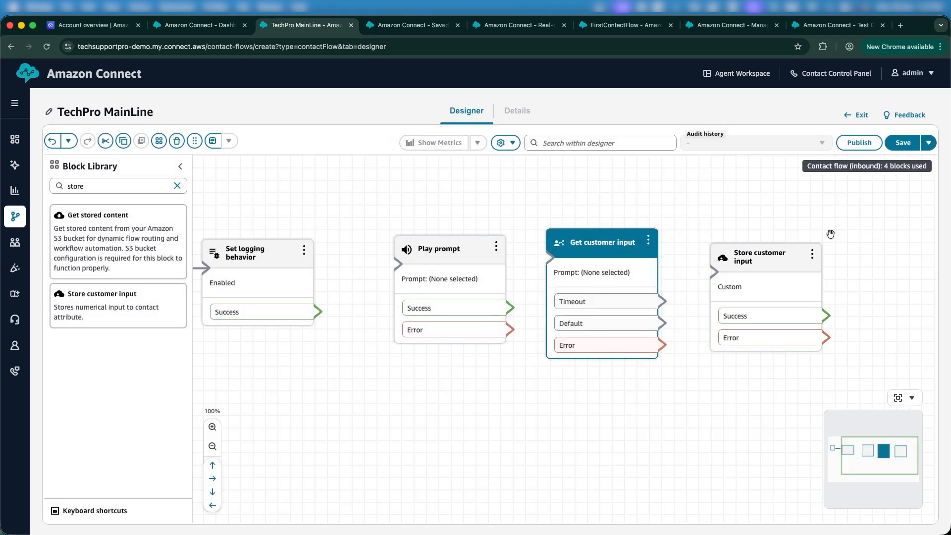
# Nudge the Store customer input block slightly closer to Get customer input and deselect it.
pyautogui.click(758, 263)
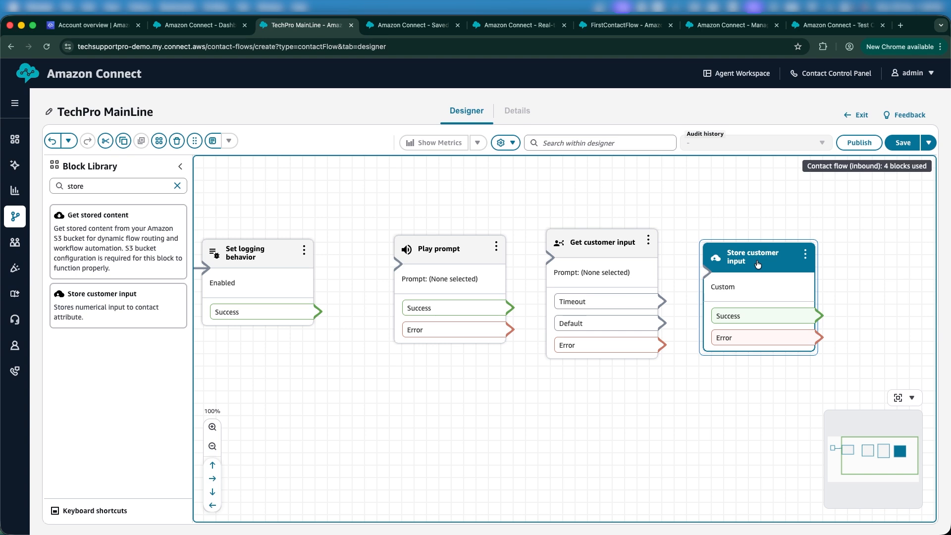
pyautogui.click(611, 400)
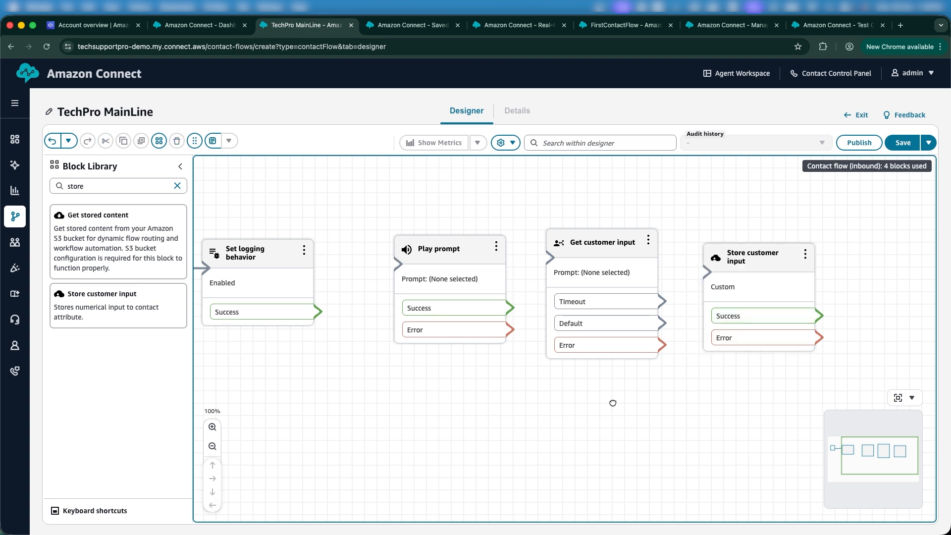
# Open the settings of the Play prompt block on the flow canvas.
pyautogui.moveTo(611, 399)
pyautogui.mouseDown()
pyautogui.moveTo(635, 407)
pyautogui.moveTo(613, 414)
pyautogui.mouseUp()
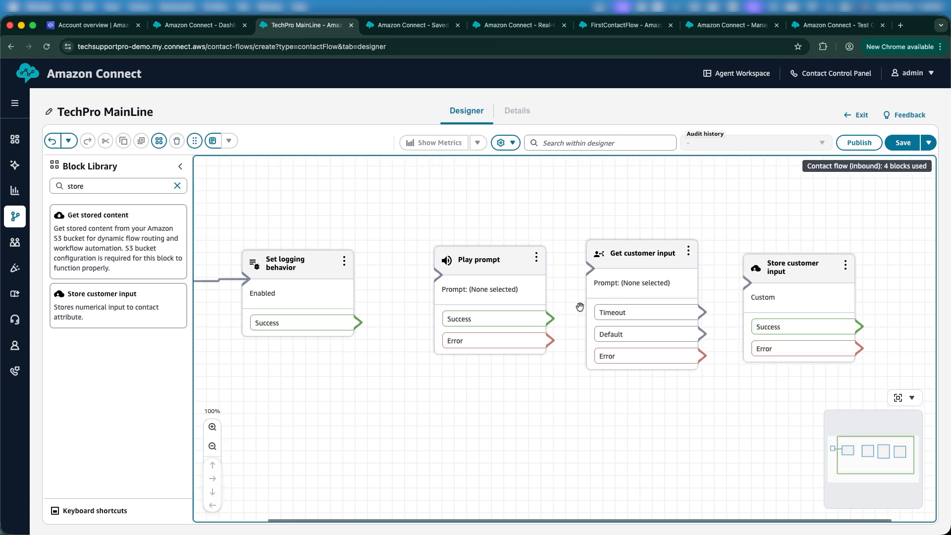
pyautogui.click(499, 290)
pyautogui.click(489, 272)
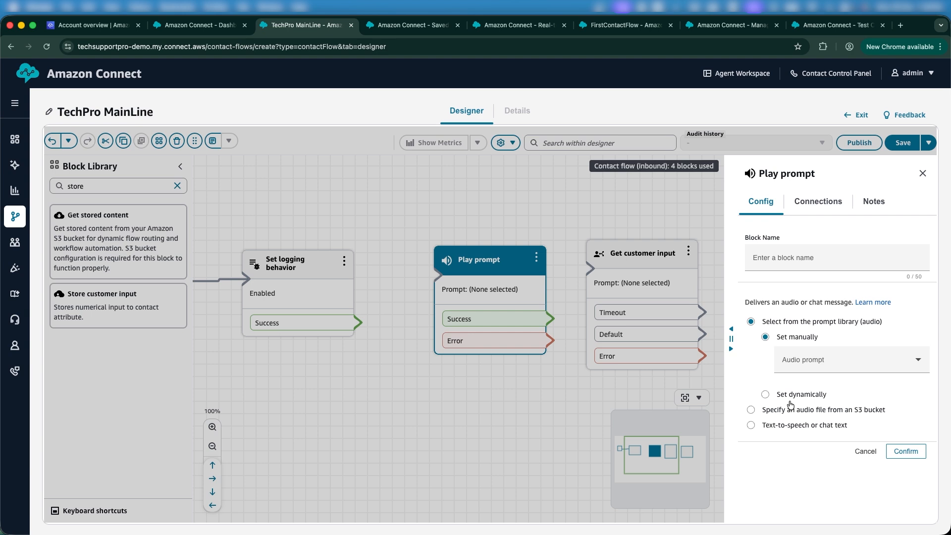
# Open the Prompts page from the Routing section in a separate browser tab and switch to it.
pyautogui.moveTo(8, 209)
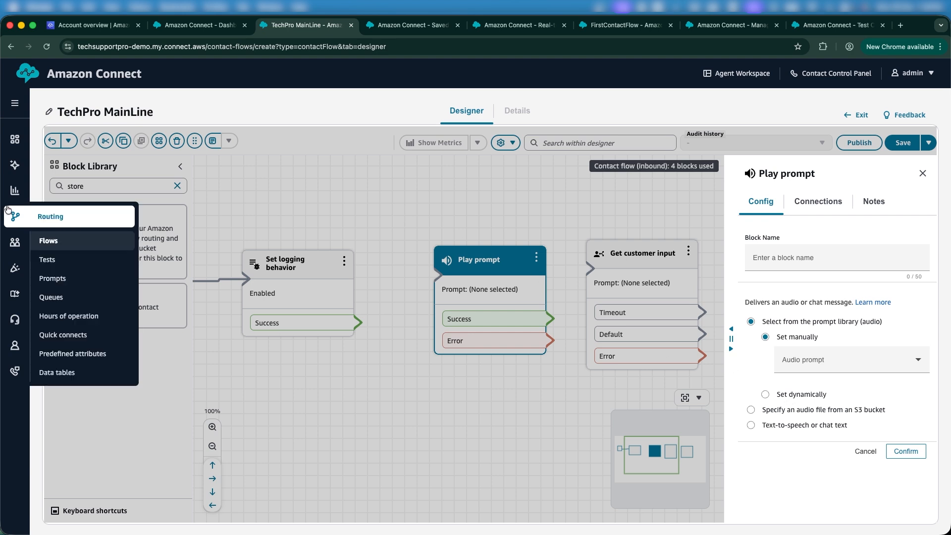
pyautogui.moveTo(12, 174)
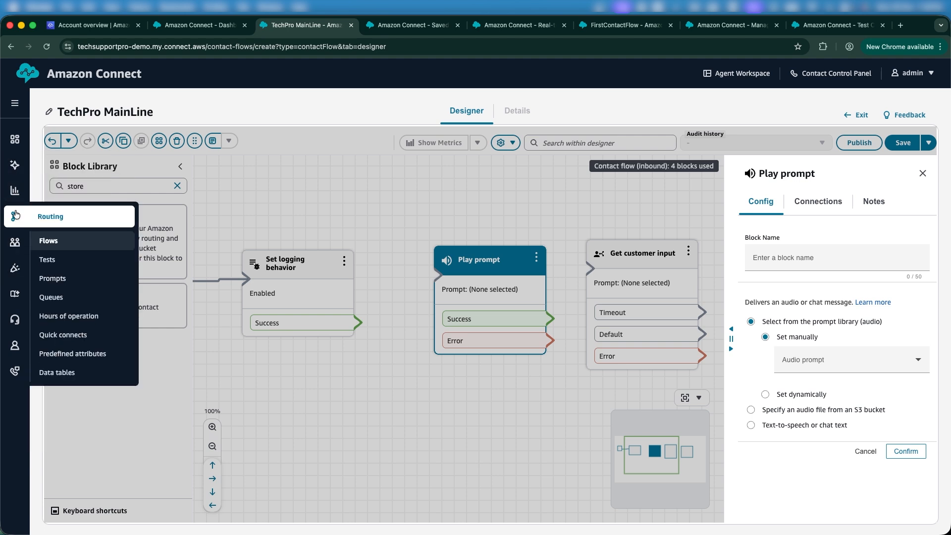
pyautogui.rightClick(64, 278)
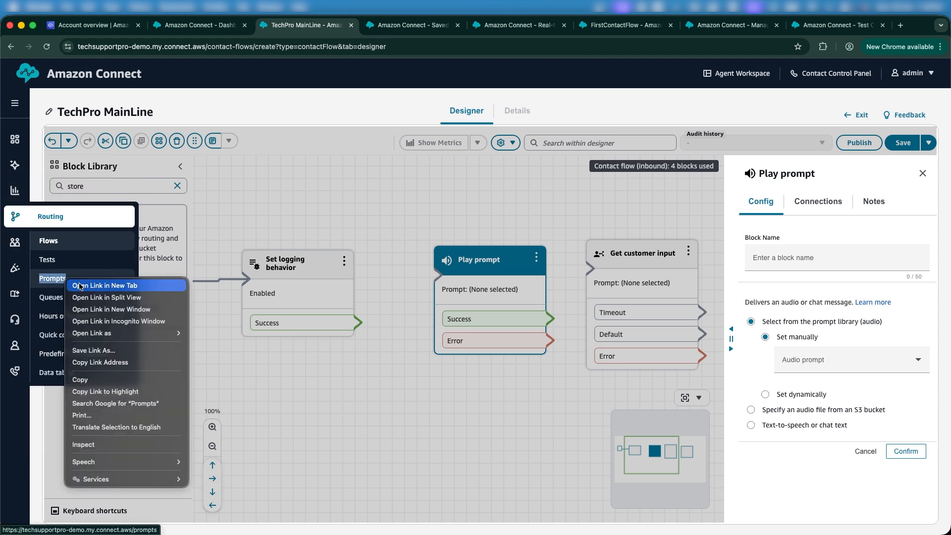
pyautogui.click(80, 286)
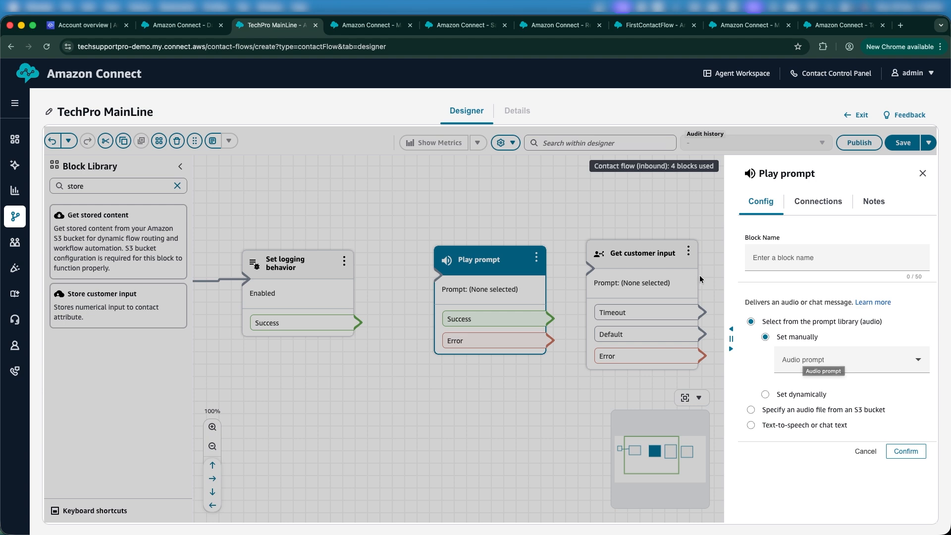
pyautogui.click(375, 26)
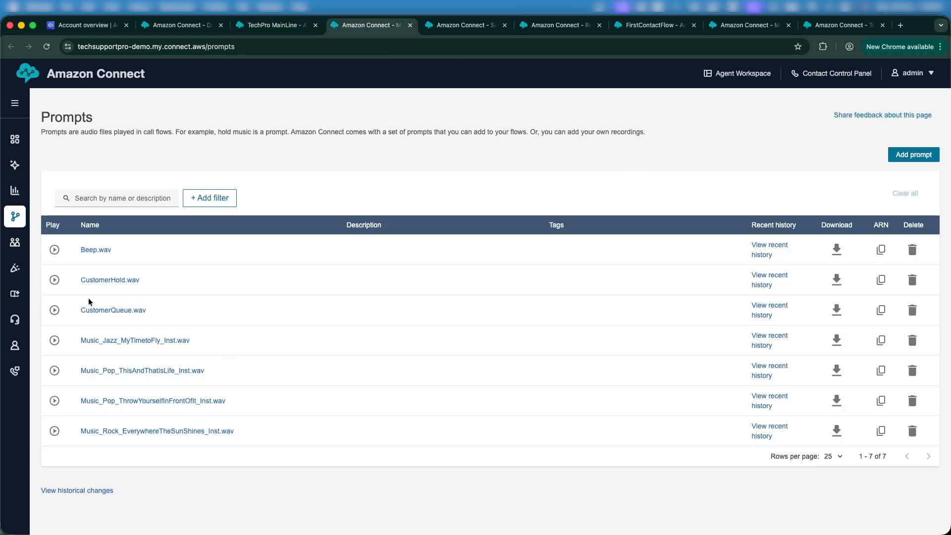
# Listen to a short part of CustomerQueue.wav in the prompts list, pause it and collapse its audio player.
pyautogui.click(54, 310)
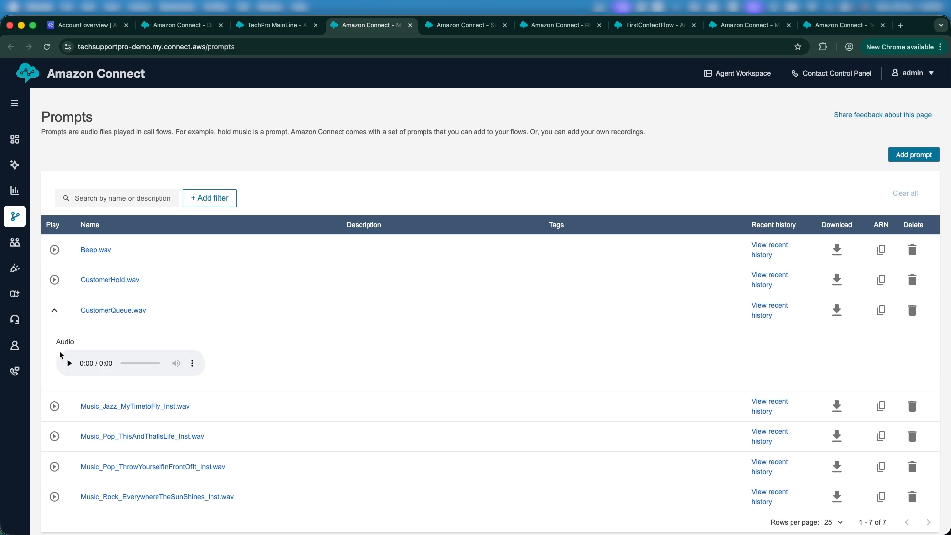
pyautogui.click(69, 364)
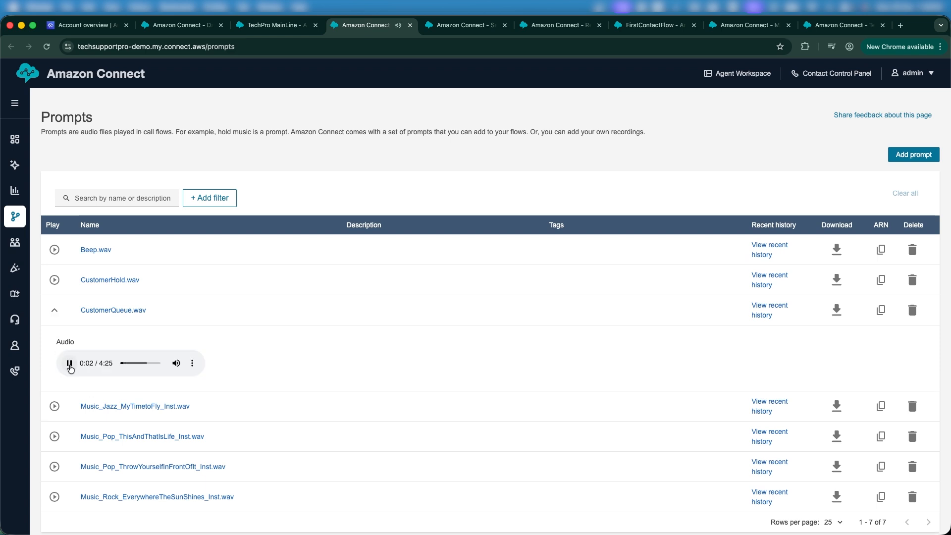
pyautogui.click(69, 364)
pyautogui.scroll(-1, 132, 376)
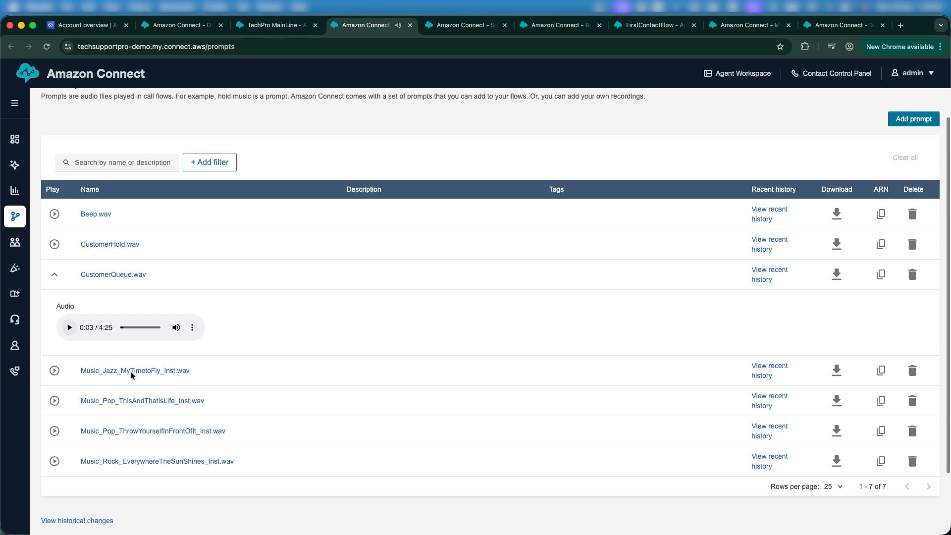
pyautogui.scroll(1, 132, 376)
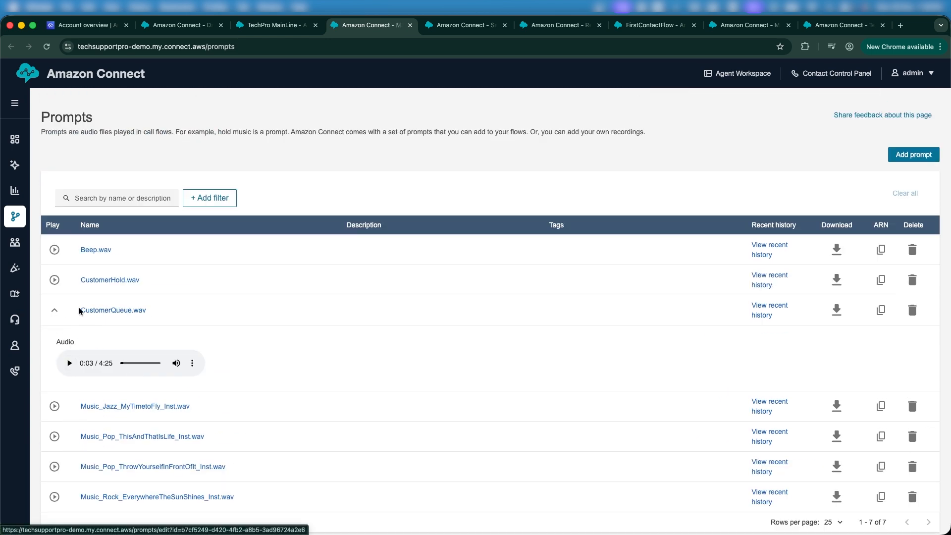
pyautogui.click(54, 310)
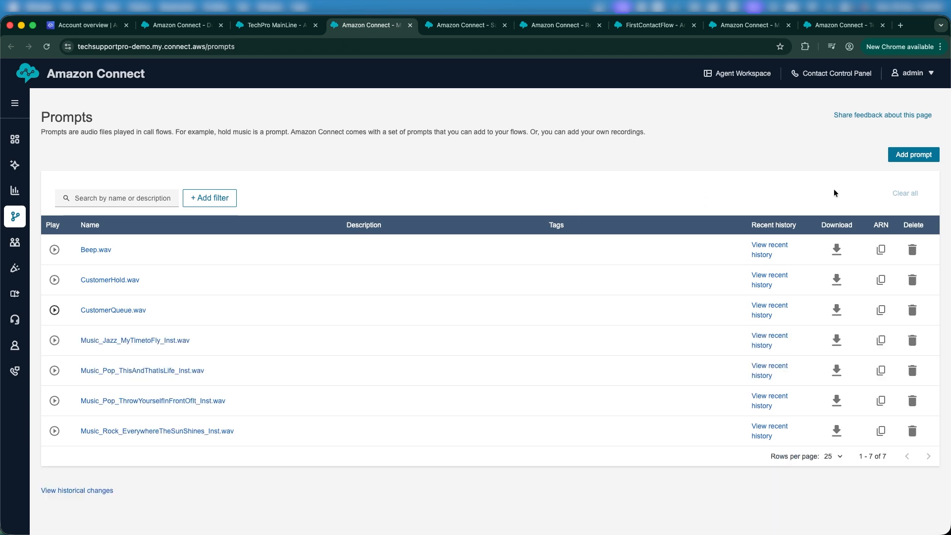
# Look over the form for adding a new prompt, cancel it and return to the TechPro MainLine flow designer.
pyautogui.click(902, 155)
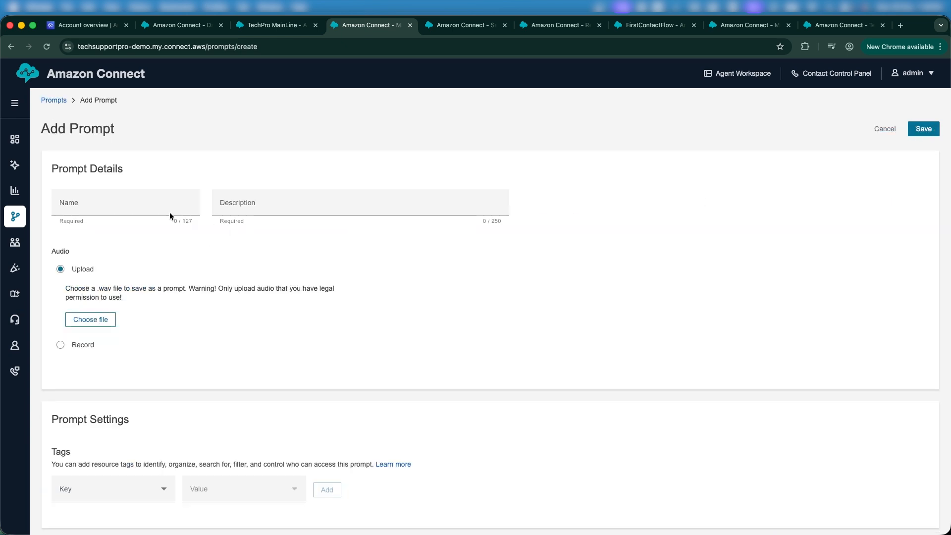
pyautogui.click(883, 129)
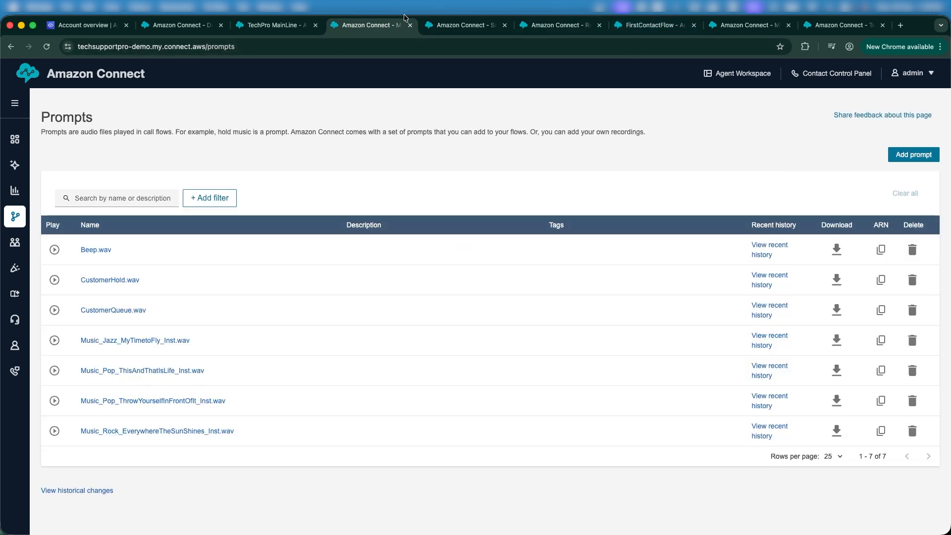
pyautogui.click(275, 25)
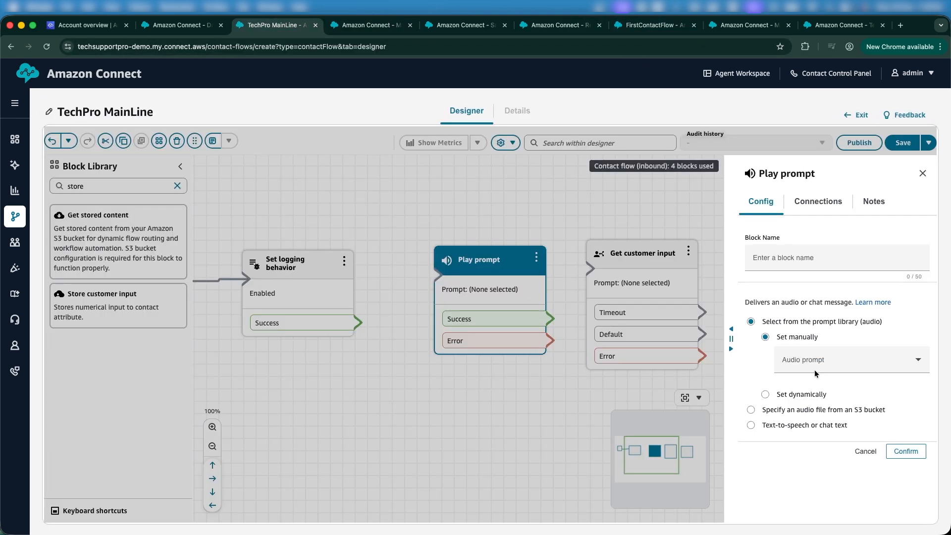
# Check the available audio prompts for the Play prompt block, and switch it to text-to-speech or chat text, set manually.
pyautogui.click(827, 361)
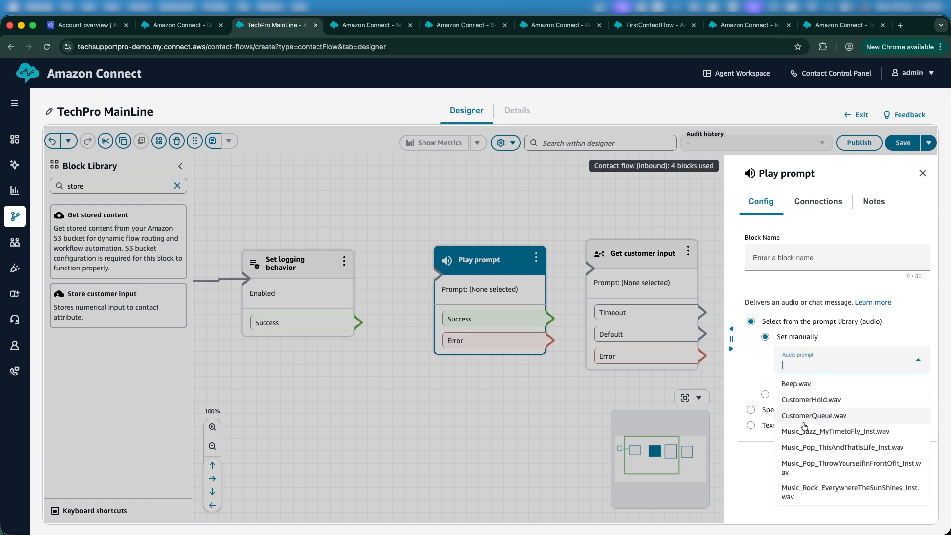
pyautogui.click(749, 372)
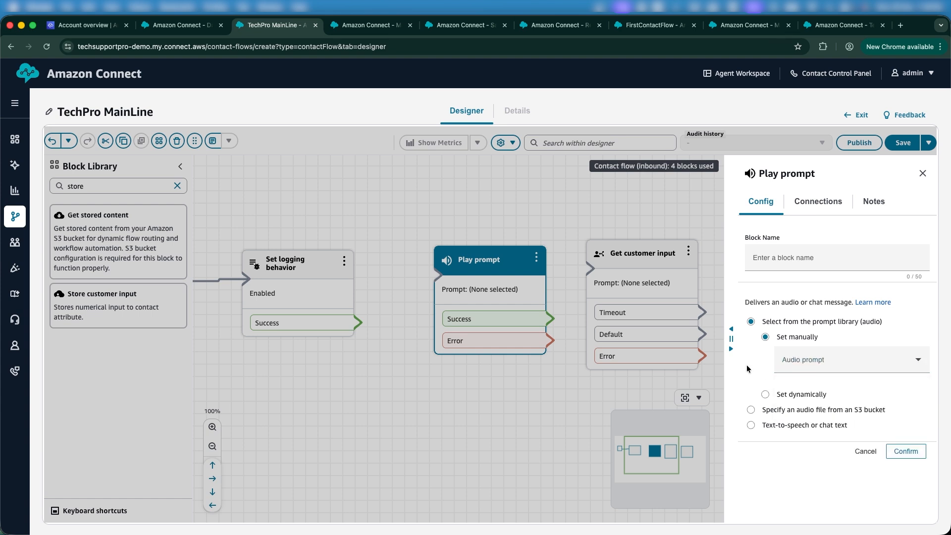
pyautogui.click(752, 425)
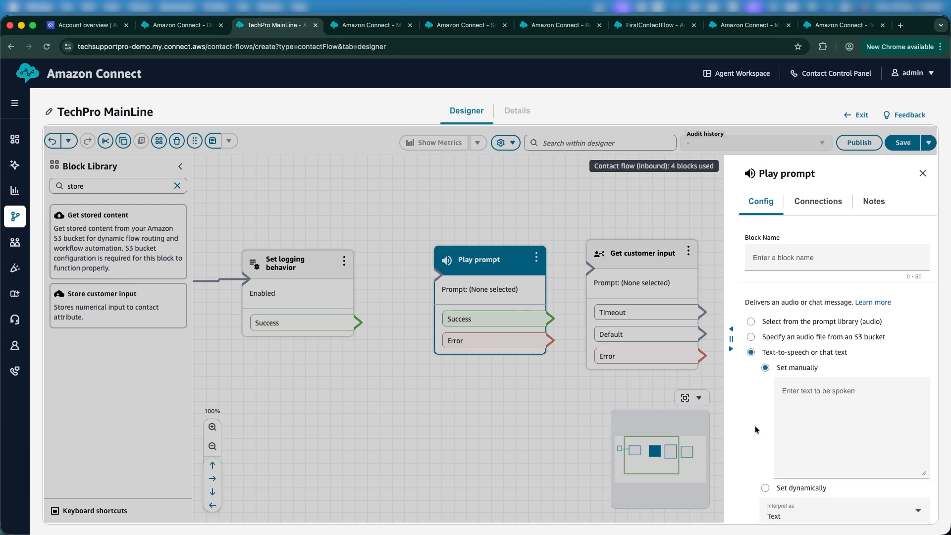
pyautogui.click(879, 398)
pyautogui.scroll(-2, 879, 398)
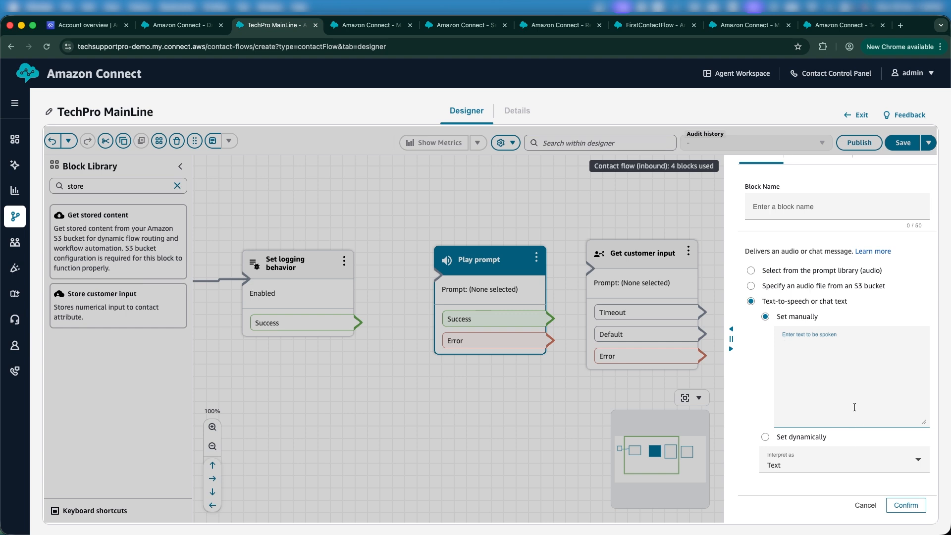
pyautogui.write('Test')
pyautogui.press('BackSpace')
pyautogui.press('BackSpace')
pyautogui.press('BackSpace')
pyautogui.press('BackSpace')
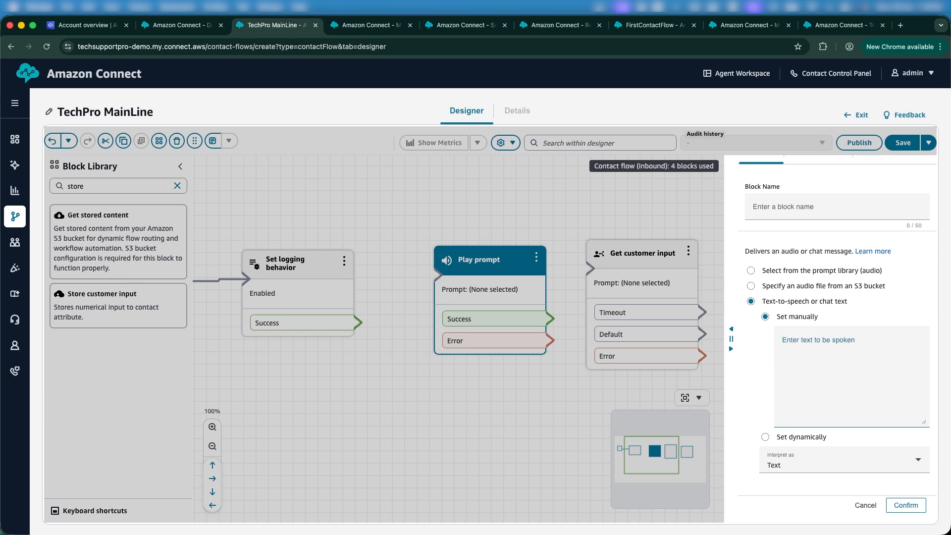
# Enter the spoken text "Hello welcome to Tech Pro Contact Services. We are happy to have you here.".
pyautogui.write('Hello')
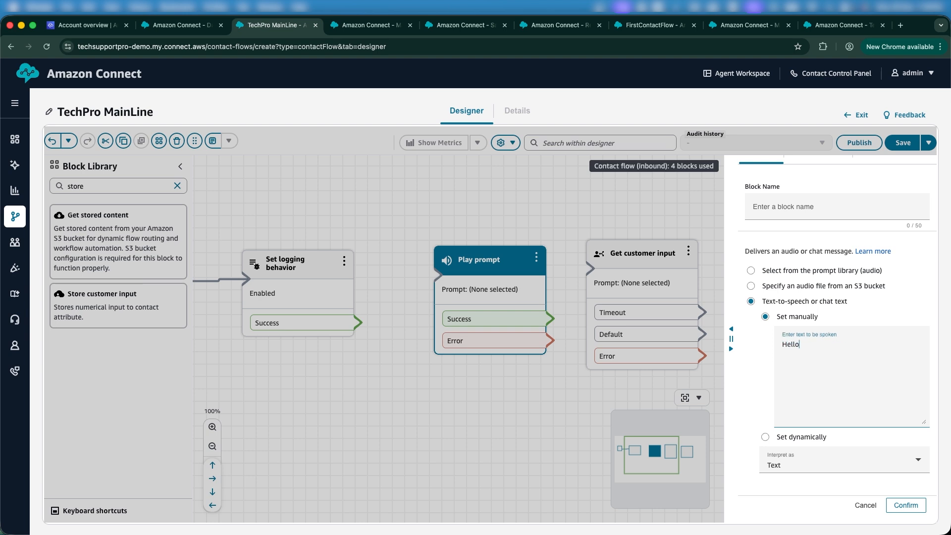
pyautogui.write(' welcome to Tech Pro Connaact Service')
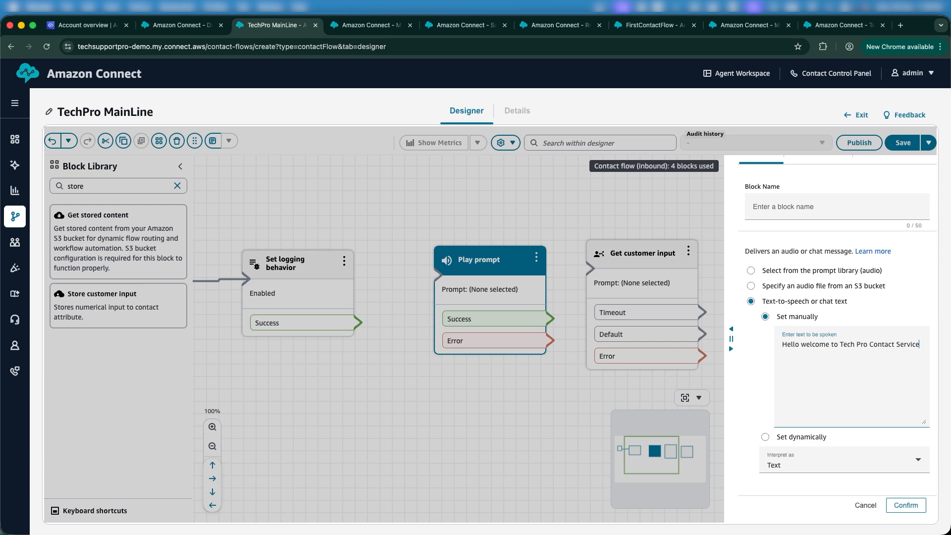
pyautogui.write('s. We are happy to ha')
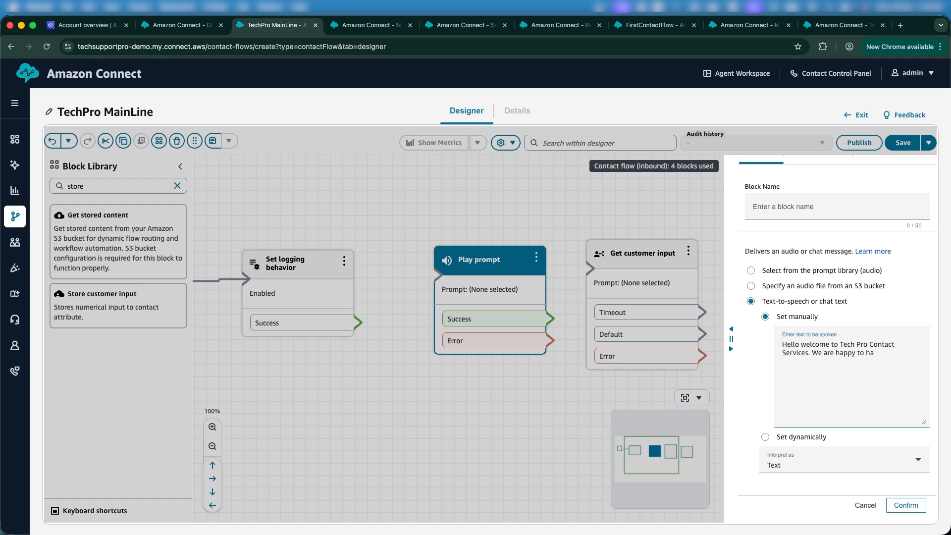
pyautogui.write('ve you here.')
# Review the interpretation options for the spoken text, keep Text and confirm the Play prompt settings.
pyautogui.click(822, 464)
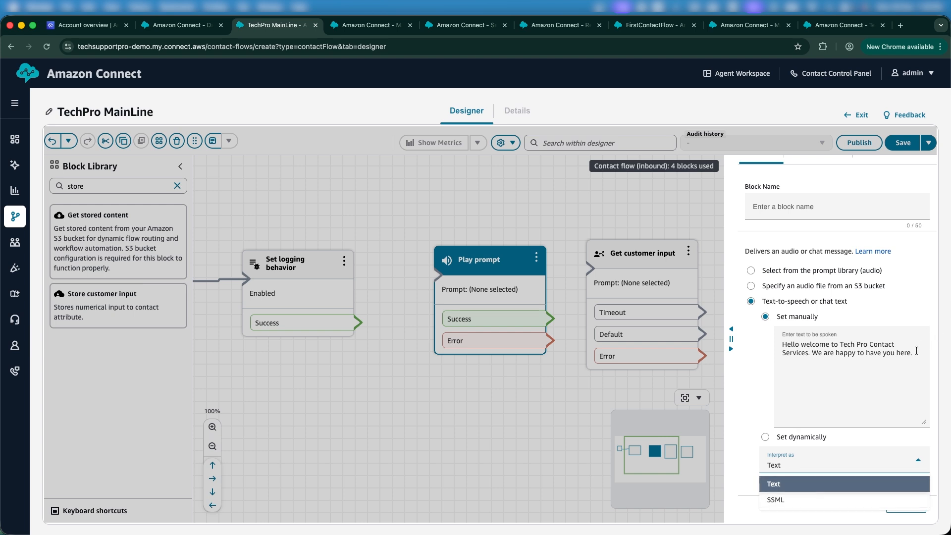
pyautogui.moveTo(917, 353); pyautogui.dragTo(775, 337)
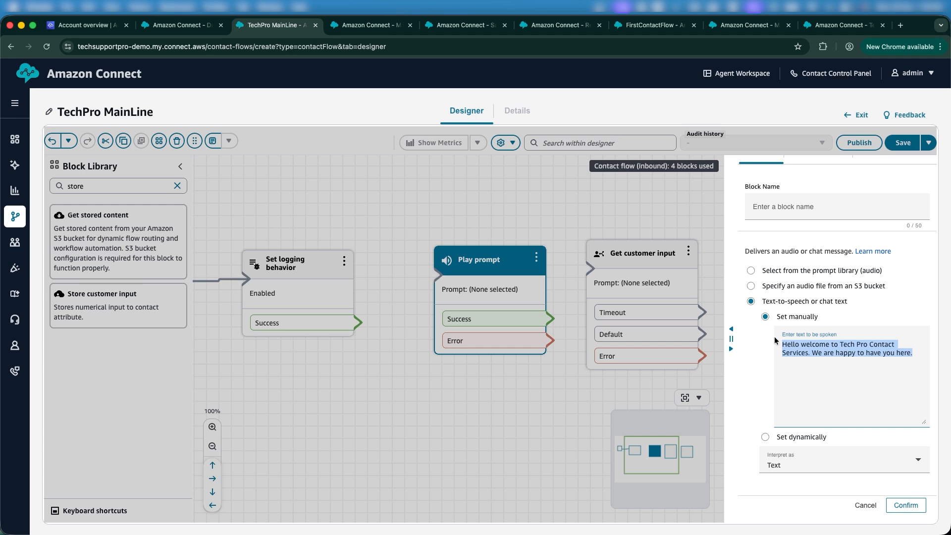
pyautogui.click(785, 466)
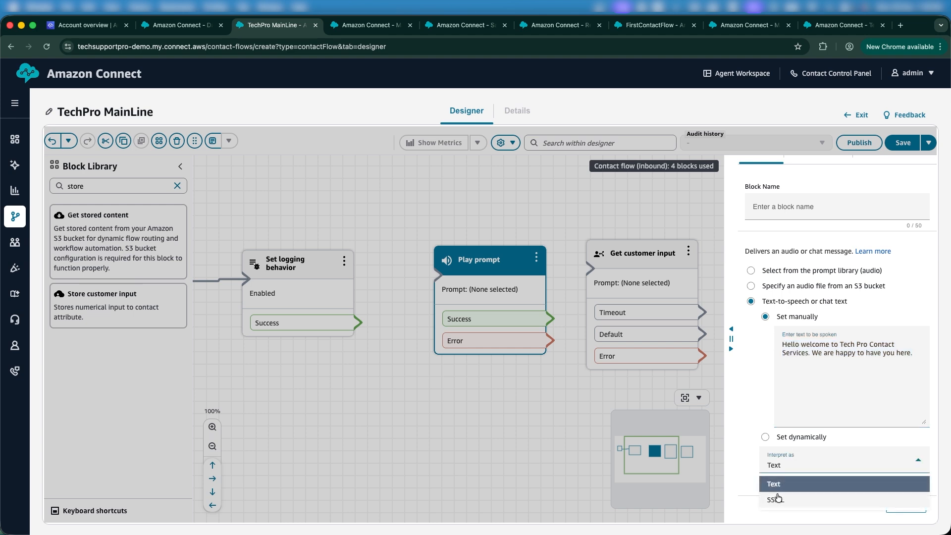
pyautogui.click(917, 355)
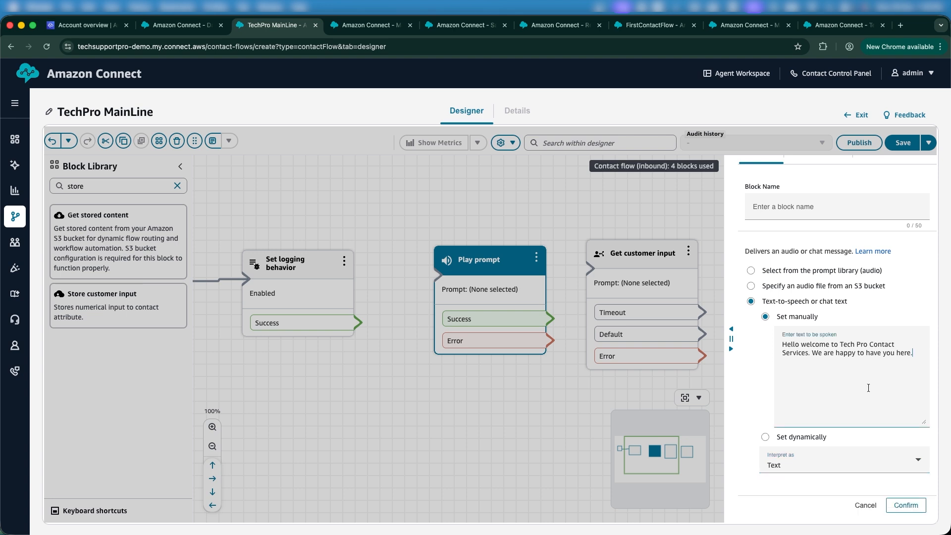
pyautogui.click(904, 506)
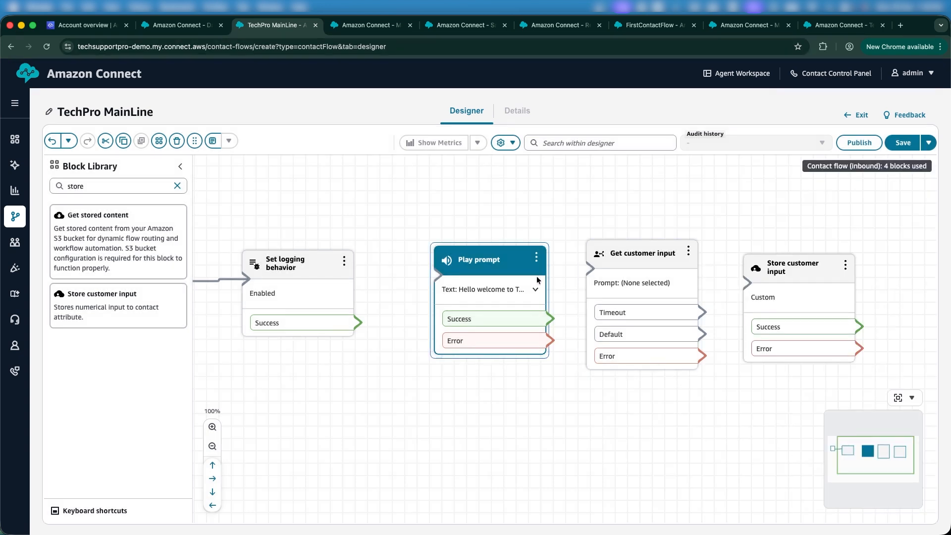
# Move the Play prompt block closer to Set logging behavior and shift Get customer input slightly towards Play prompt.
pyautogui.moveTo(491, 268); pyautogui.dragTo(462, 263)
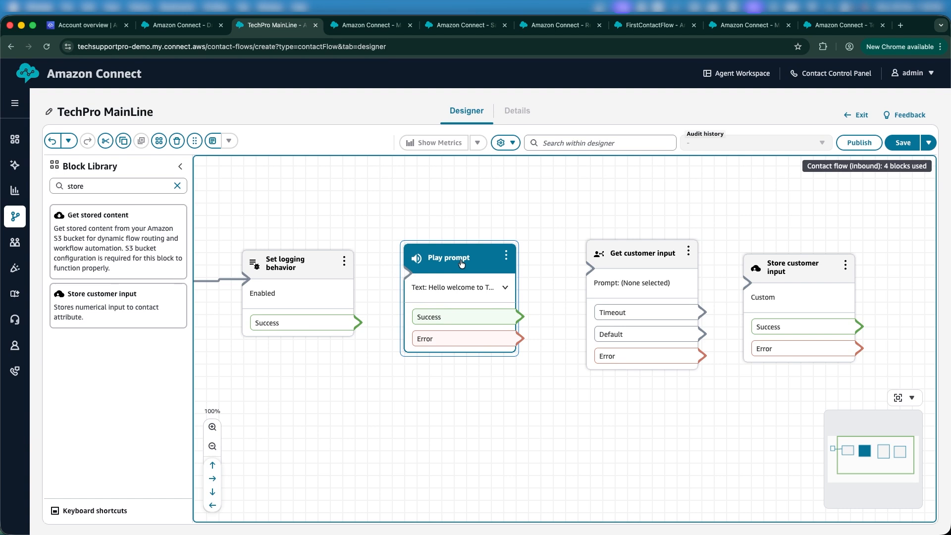
pyautogui.click(648, 264)
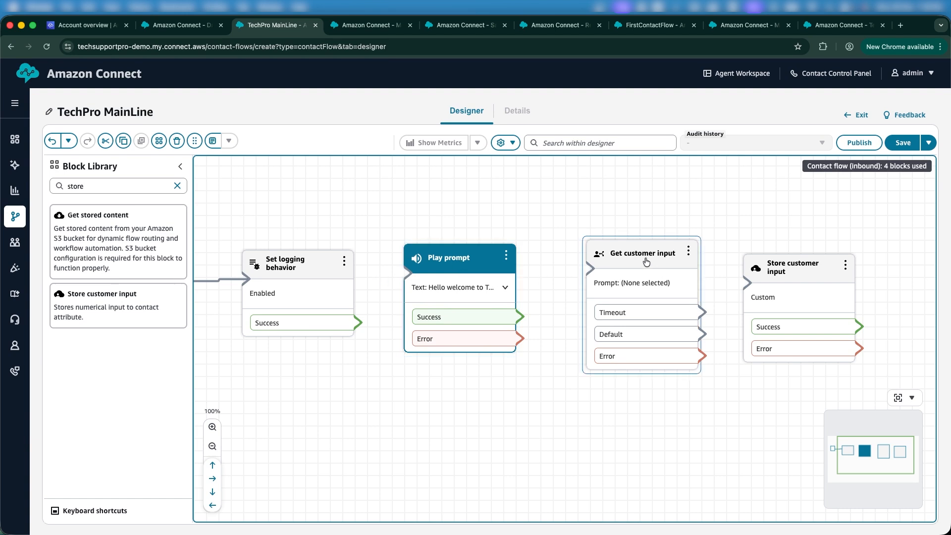
pyautogui.moveTo(646, 262); pyautogui.dragTo(633, 254)
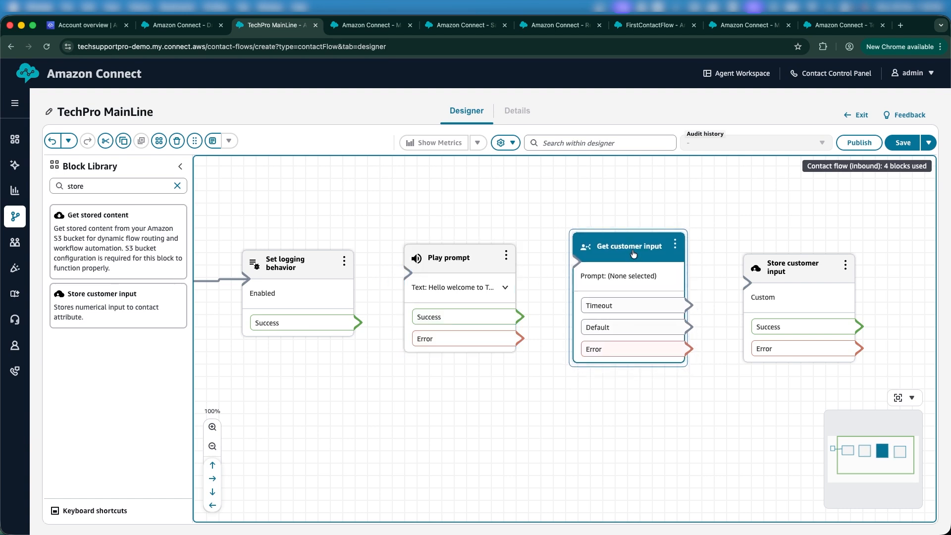
# Switch the DTMF customer prompt of the Get customer input block to text-to-speech or chat text, set manually.
pyautogui.doubleClick(634, 254)
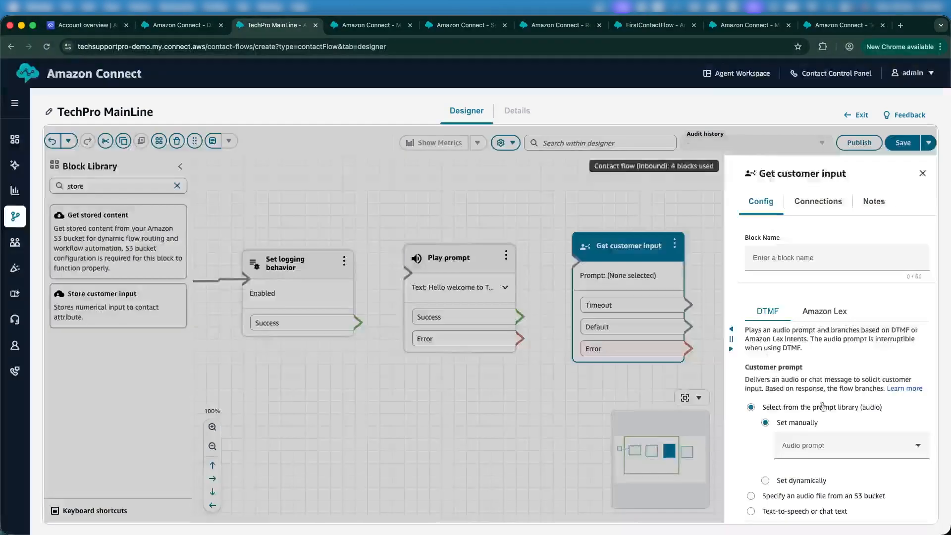
pyautogui.scroll(-3, 823, 406)
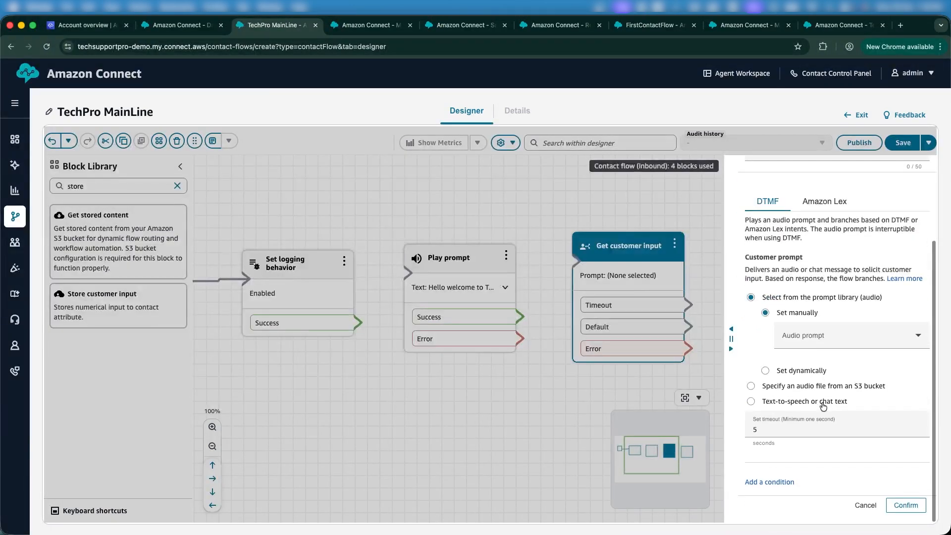
pyautogui.click(815, 337)
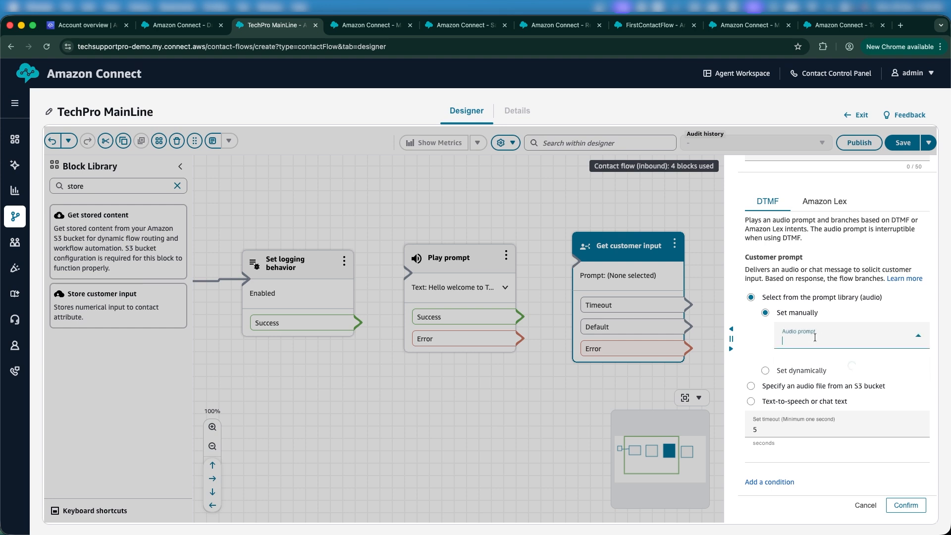
pyautogui.click(760, 345)
pyautogui.click(770, 399)
pyautogui.click(800, 395)
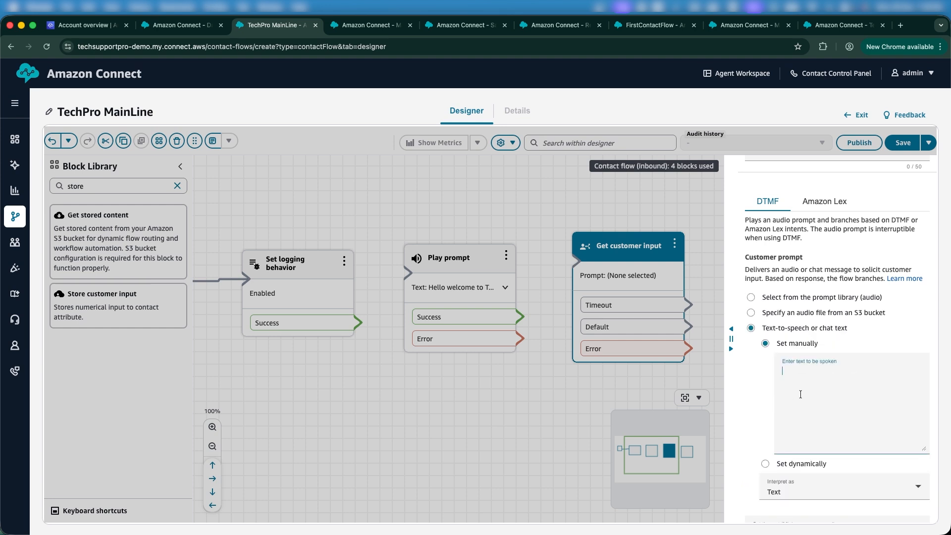
# Enter the spoken menu text "For english press 1." and "For french press 2." on separate lines of the customer prompt.
pyautogui.write('For english press 1')
pyautogui.press('Return')
pyautogui.write('For french press 2')
pyautogui.click(852, 369)
pyautogui.write('.')
pyautogui.click(846, 384)
pyautogui.write('.')
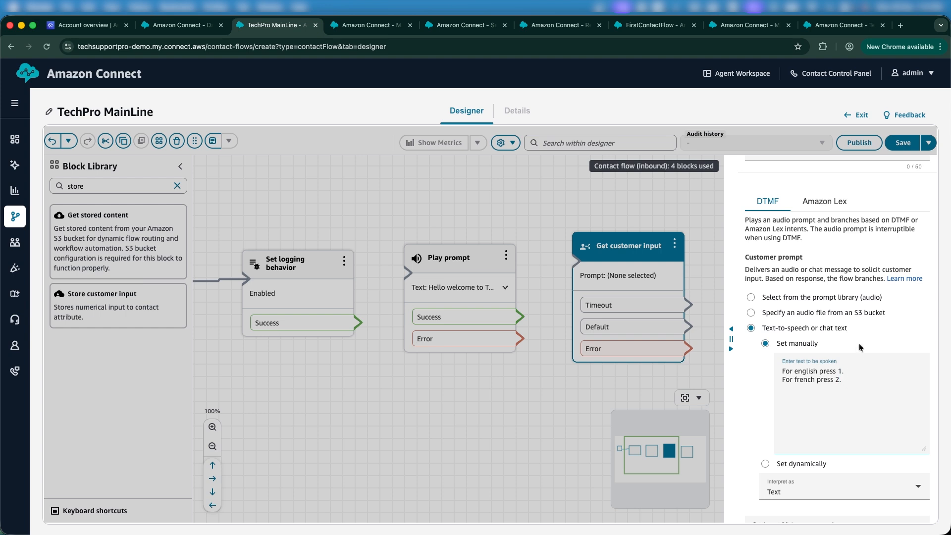
# Add a condition to the Get customer input block with option 1.
pyautogui.scroll(-2, 860, 345)
pyautogui.click(776, 481)
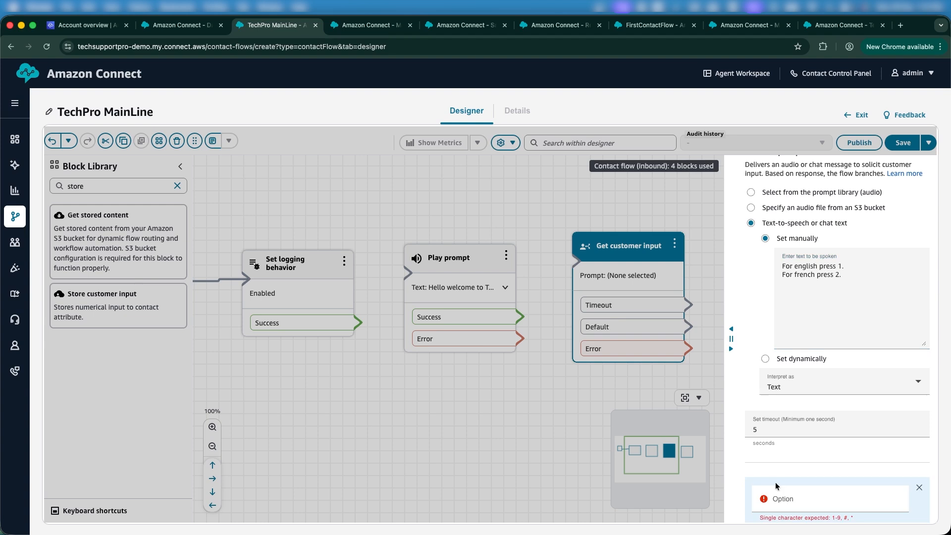
pyautogui.scroll(-2, 793, 476)
pyautogui.click(793, 439)
pyautogui.write('1')
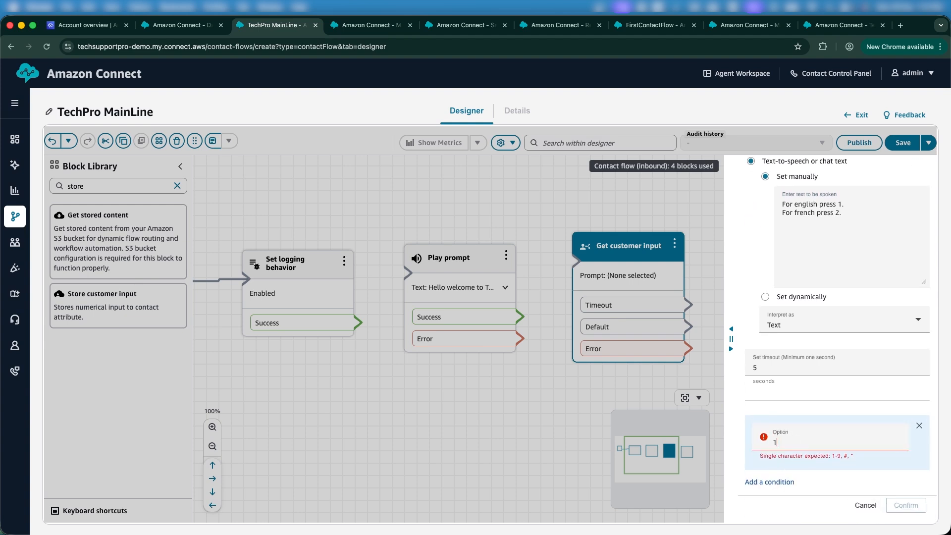
# Add a second condition with option 2 and confirm the Get customer input settings.
pyautogui.click(776, 481)
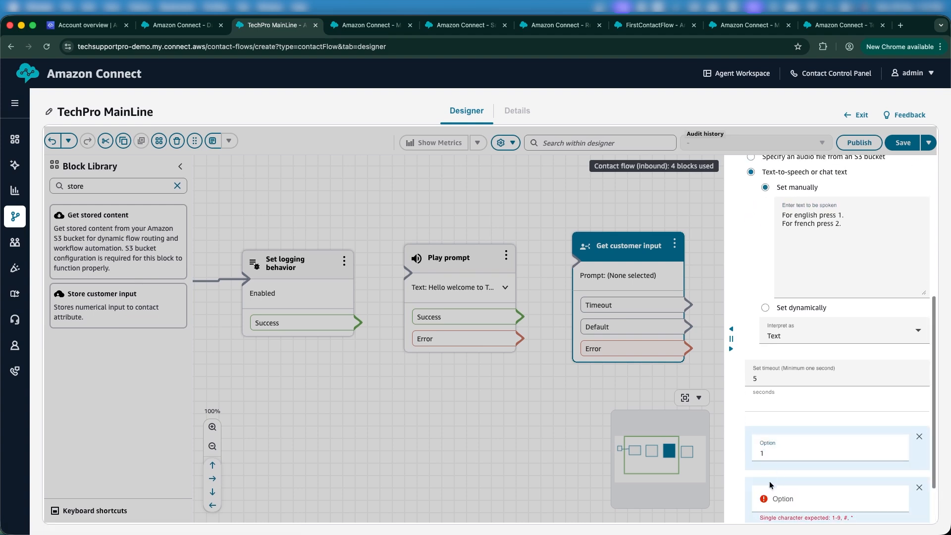
pyautogui.click(775, 502)
pyautogui.write('3')
pyautogui.press('BackSpace')
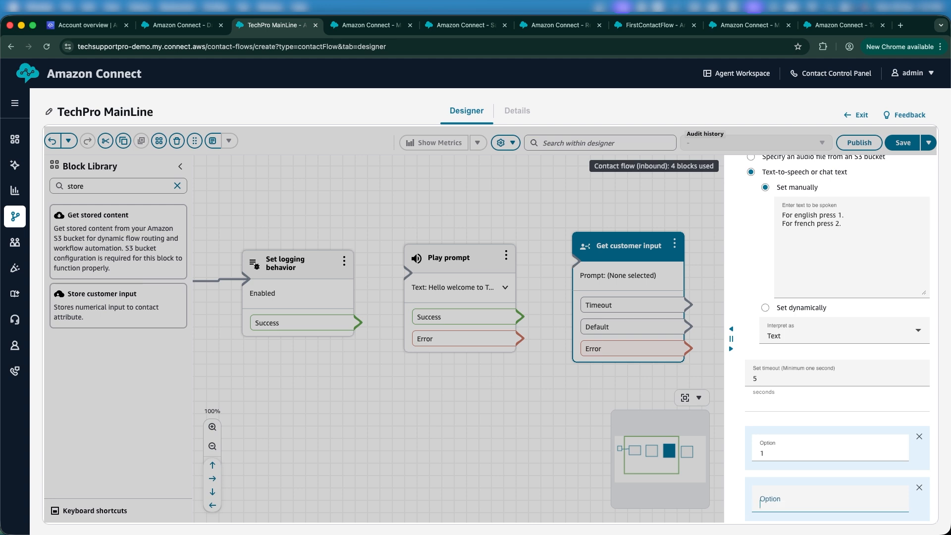
pyautogui.write('2')
pyautogui.scroll(-2, 903, 494)
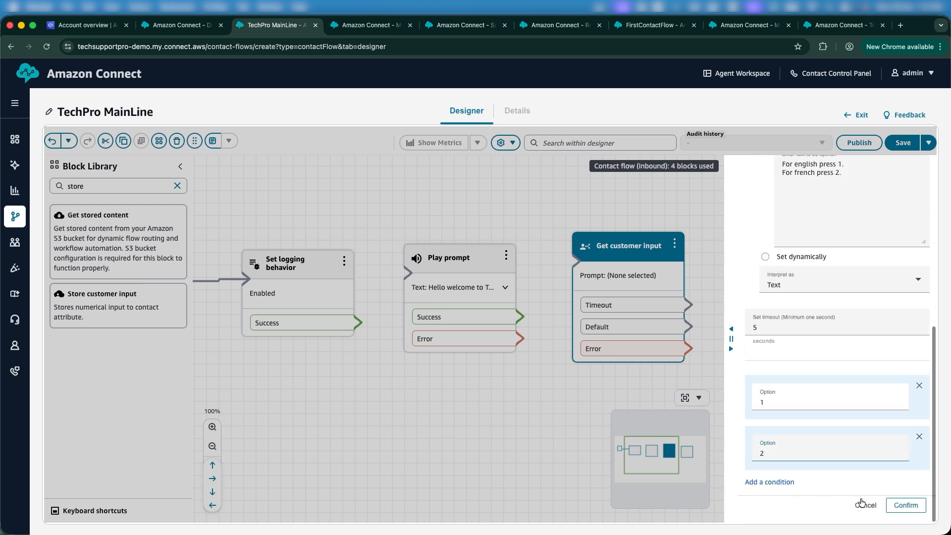
pyautogui.click(901, 504)
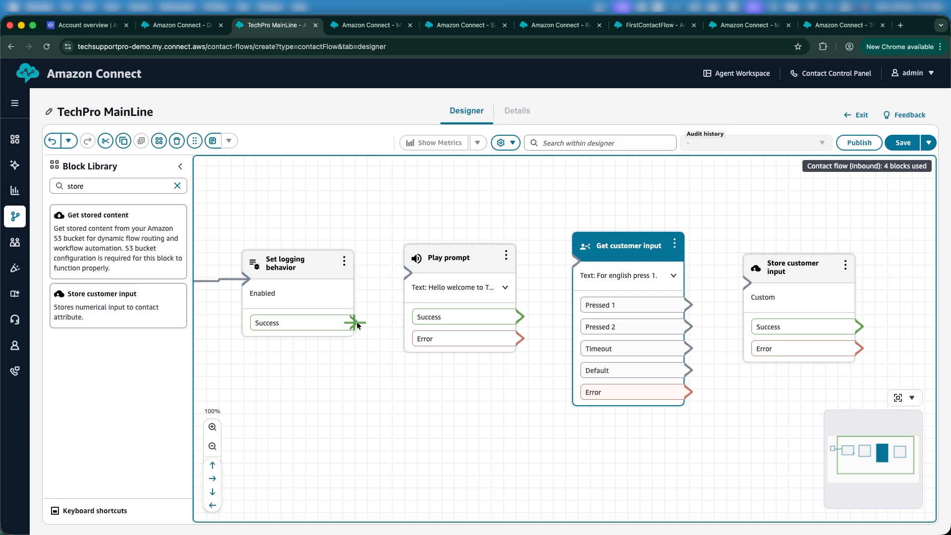
# Connect Set logging behavior's Success to Play prompt, and Play prompt's Success and Error outputs to Get customer input.
pyautogui.moveTo(358, 323); pyautogui.dragTo(409, 273)
pyautogui.moveTo(518, 324); pyautogui.dragTo(583, 263)
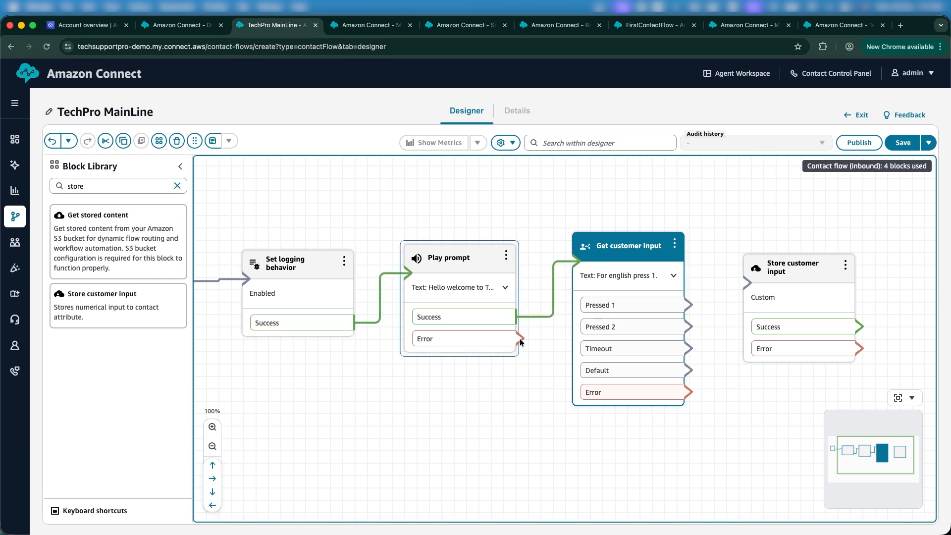
pyautogui.moveTo(521, 342); pyautogui.dragTo(603, 371)
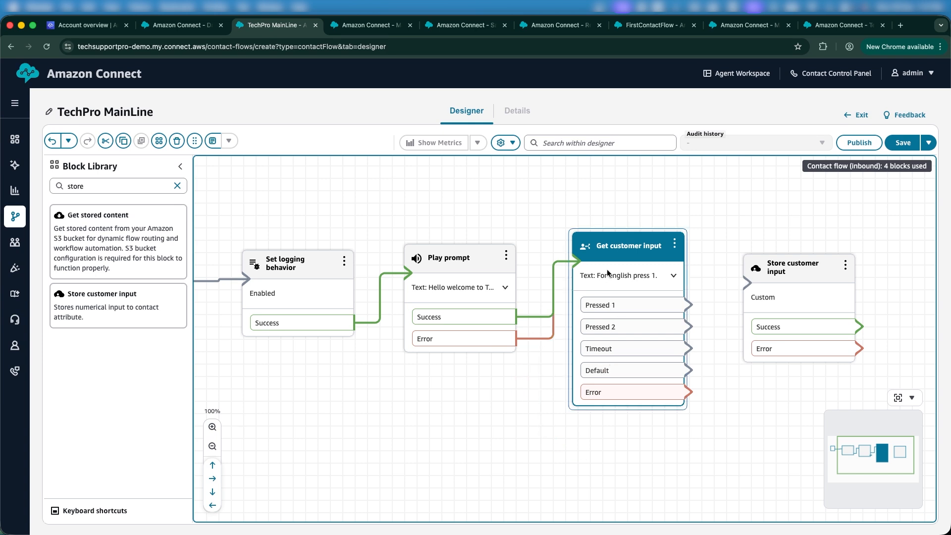
# Shift Get customer input slightly upward and move Store customer input up and a little farther from it.
pyautogui.moveTo(615, 236); pyautogui.dragTo(615, 216)
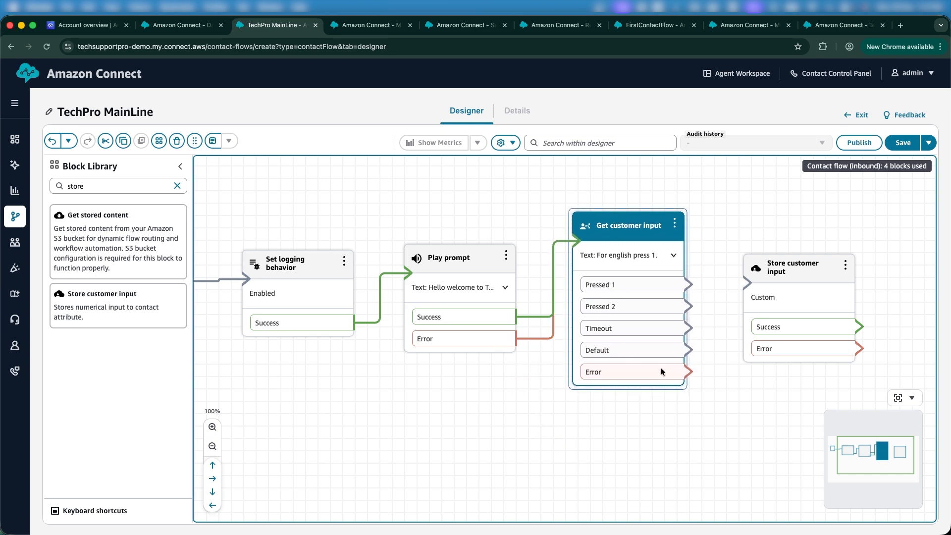
pyautogui.click(795, 293)
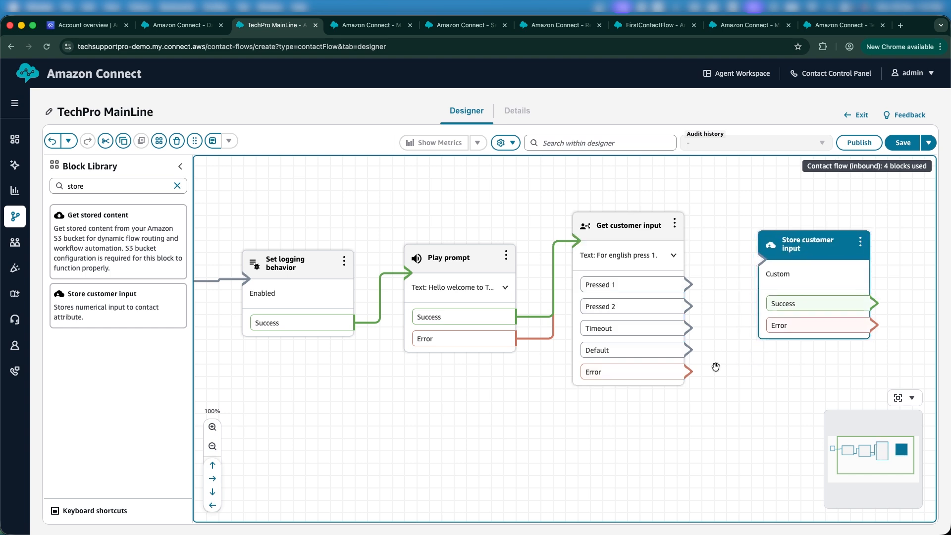
pyautogui.hscroll(3, 713, 365)
pyautogui.click(558, 339)
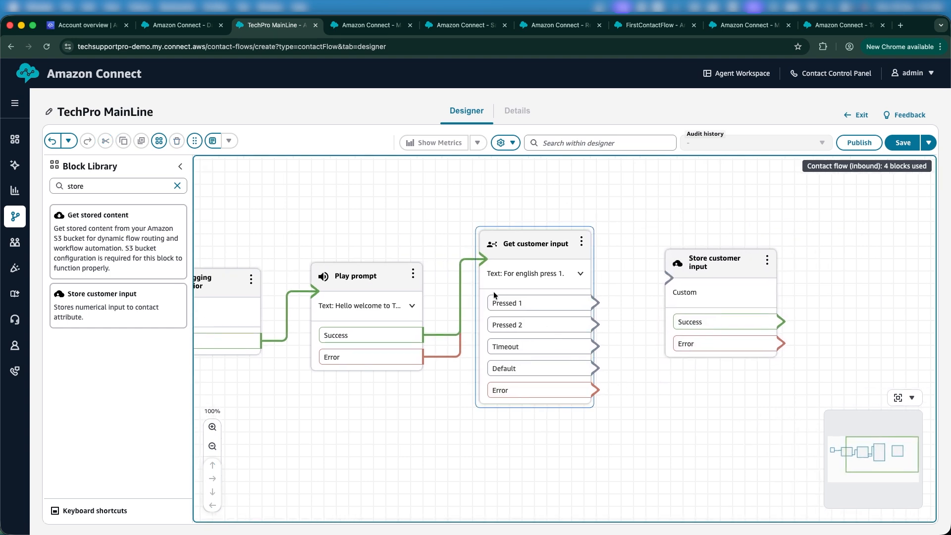
pyautogui.click(355, 313)
pyautogui.click(531, 242)
pyautogui.moveTo(596, 303); pyautogui.dragTo(665, 181)
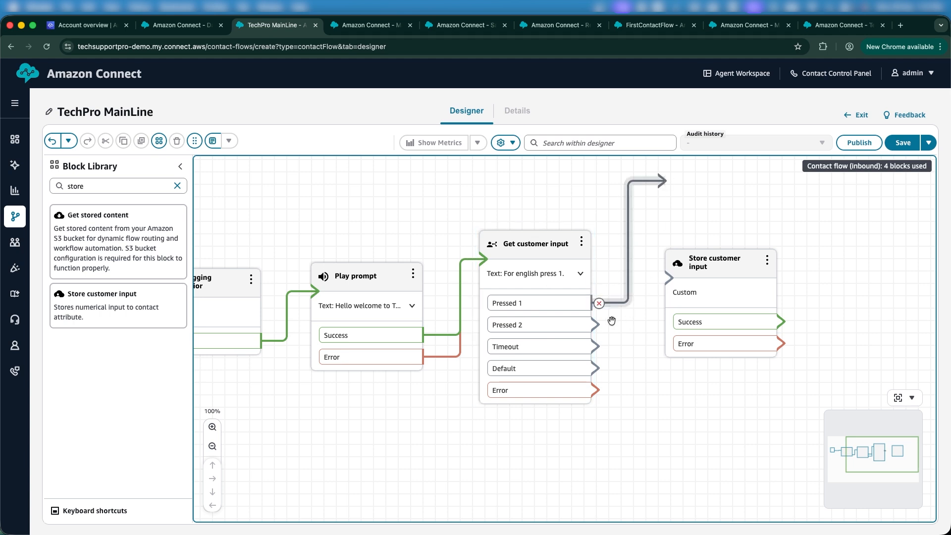
pyautogui.moveTo(596, 324); pyautogui.dragTo(665, 409)
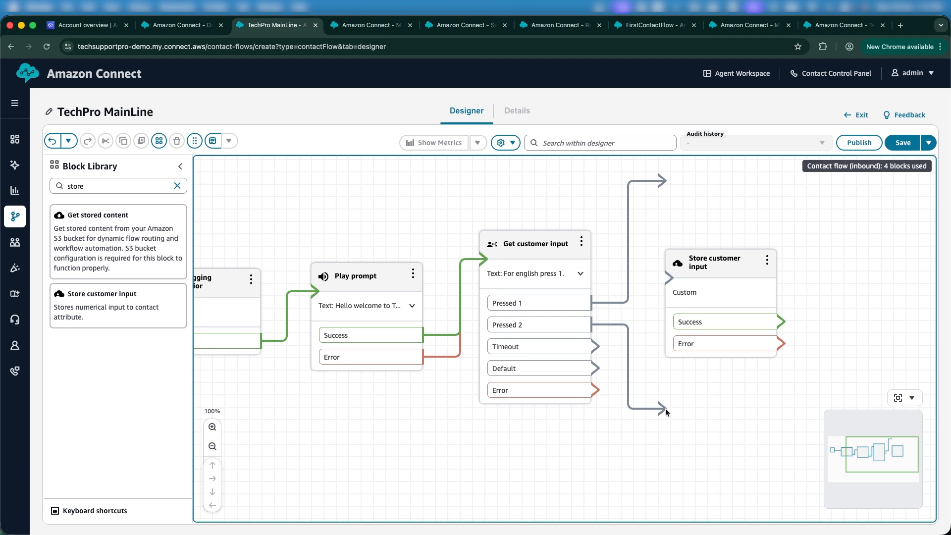
pyautogui.click(599, 322)
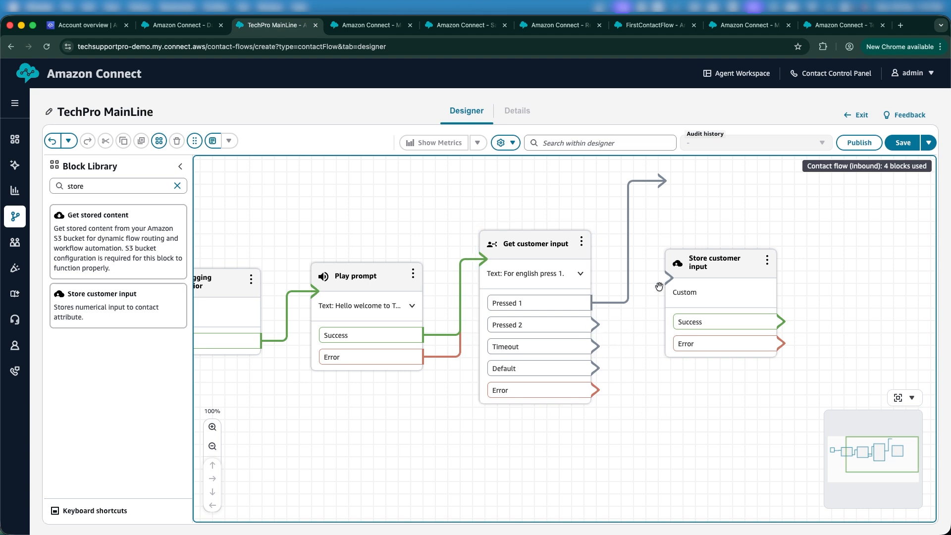
pyautogui.moveTo(688, 277); pyautogui.dragTo(717, 300)
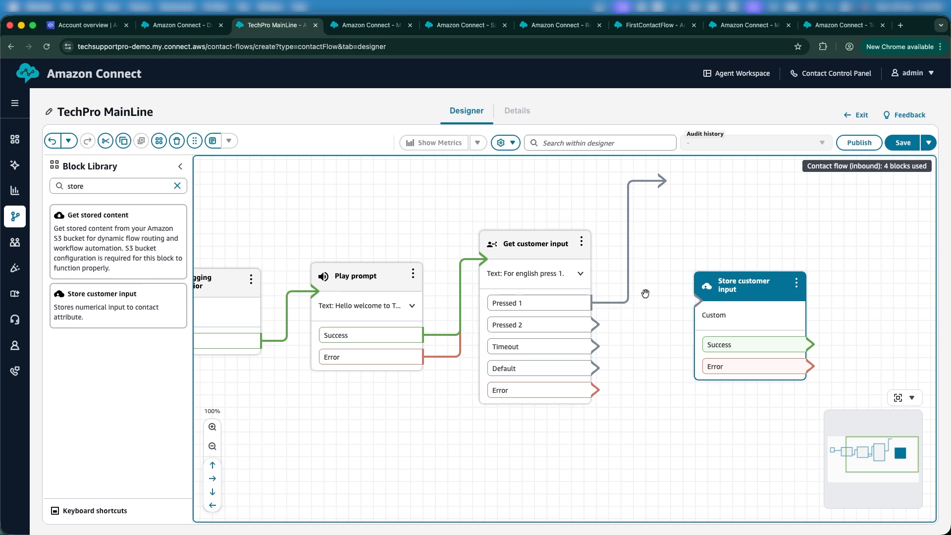
pyautogui.click(599, 303)
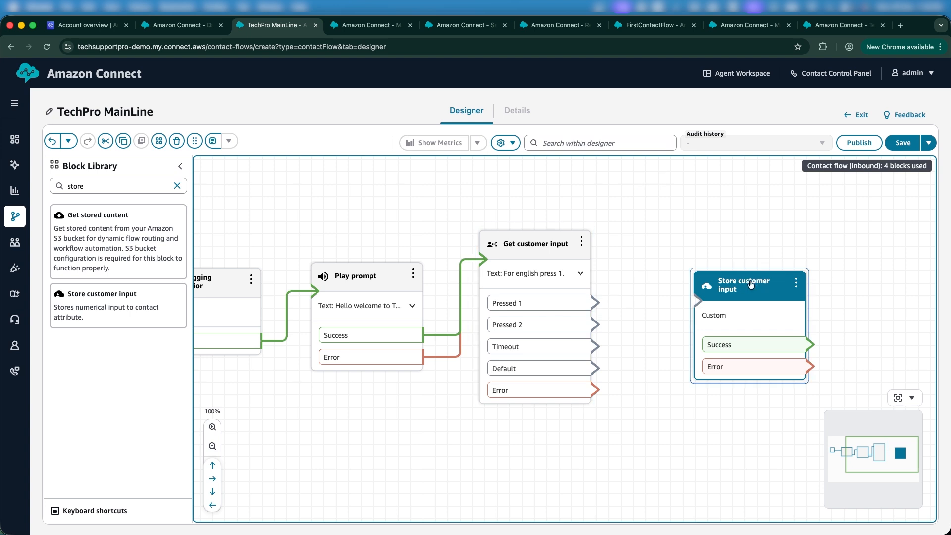
# Move Store customer input farther from Get customer input and add a Transfer to flow block above it.
pyautogui.moveTo(754, 284); pyautogui.dragTo(788, 290)
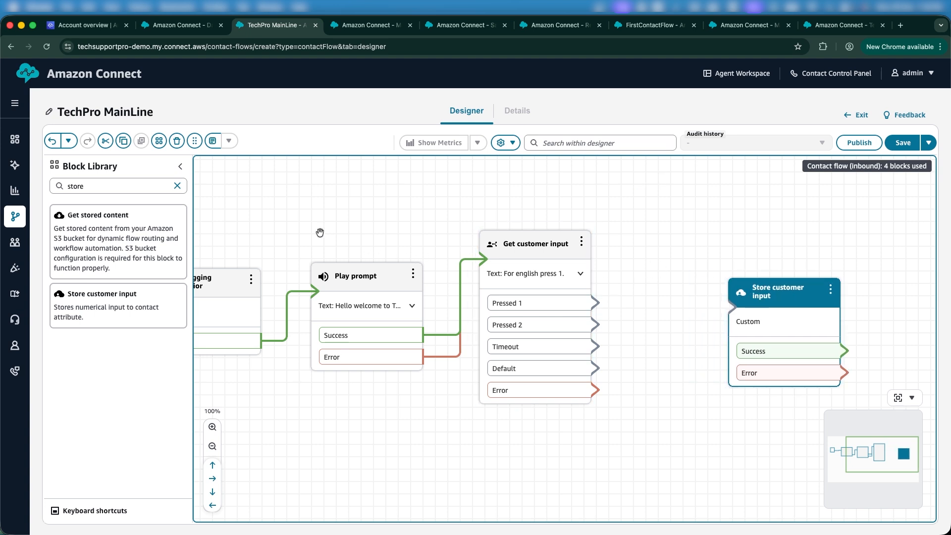
pyautogui.moveTo(314, 218); pyautogui.dragTo(338, 236)
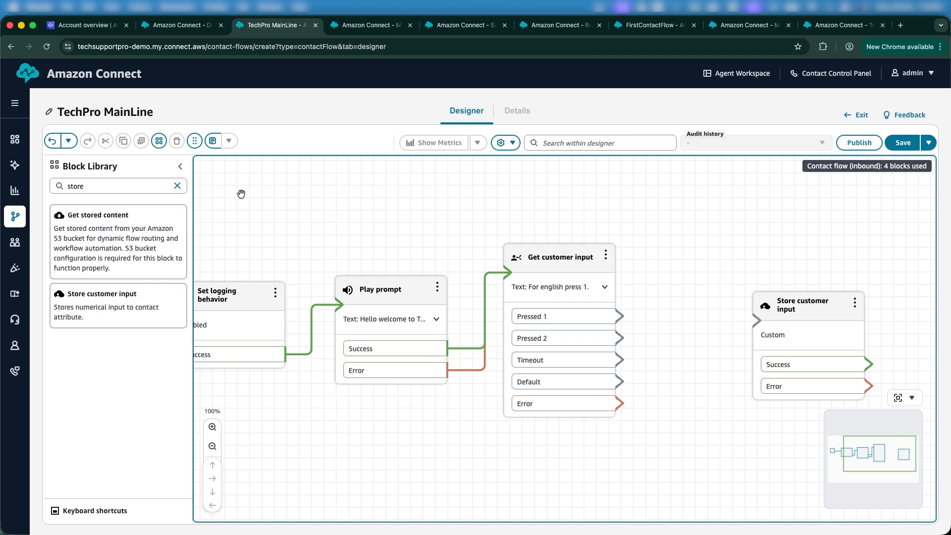
pyautogui.doubleClick(133, 179)
pyautogui.write('tr')
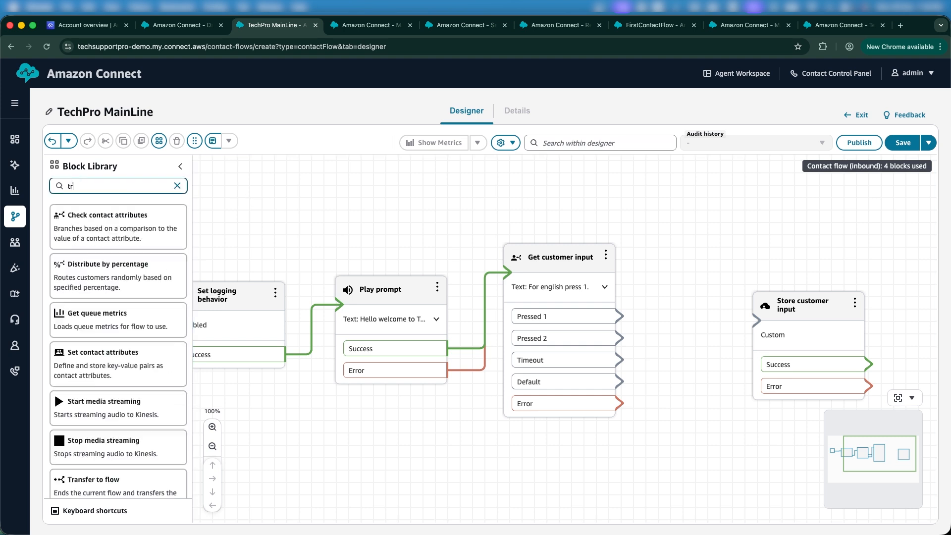
pyautogui.write('ansf')
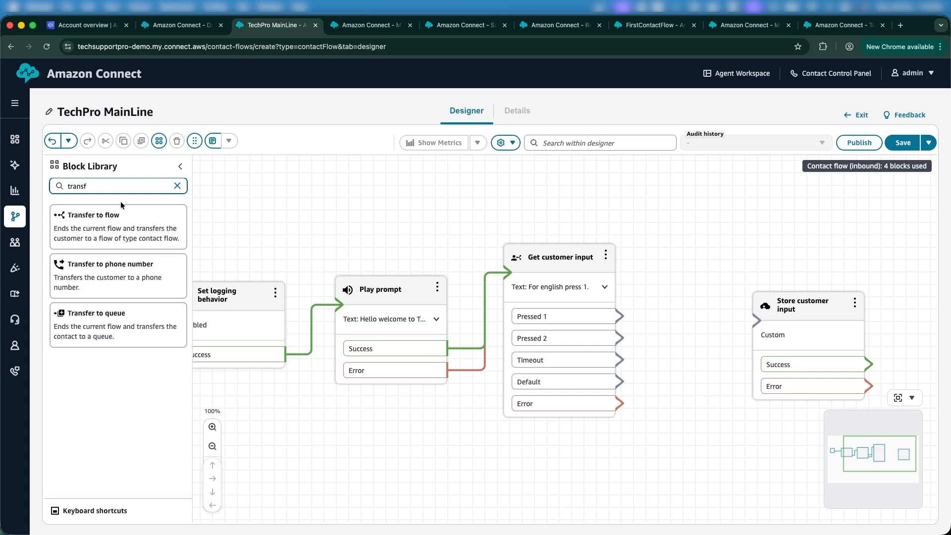
pyautogui.moveTo(104, 226); pyautogui.dragTo(723, 188)
pyautogui.moveTo(620, 316); pyautogui.dragTo(760, 190)
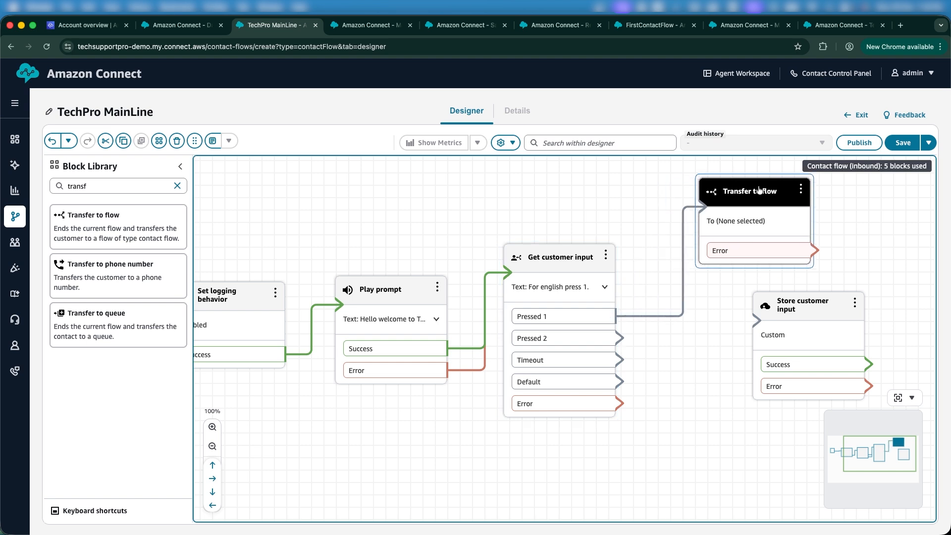
pyautogui.click(725, 197)
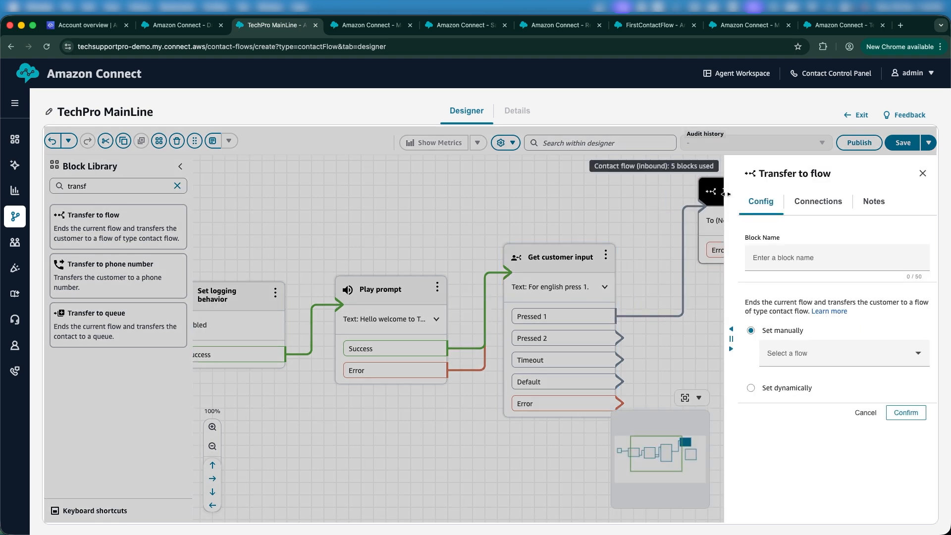
pyautogui.click(865, 412)
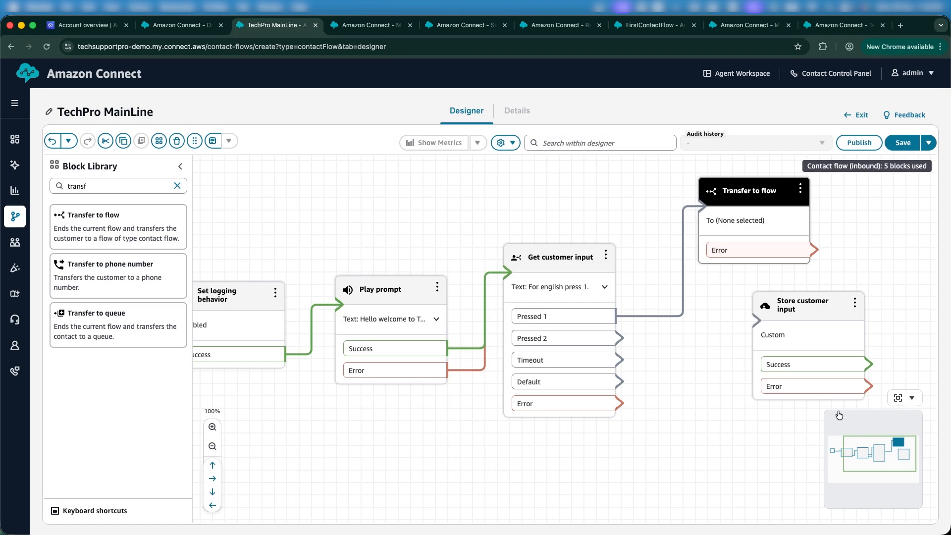
pyautogui.moveTo(619, 337); pyautogui.dragTo(719, 418)
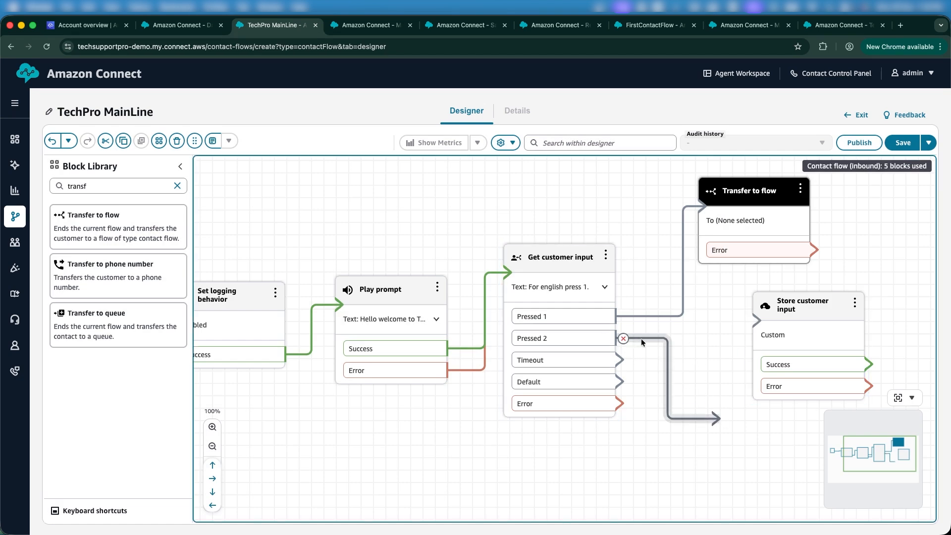
pyautogui.click(623, 338)
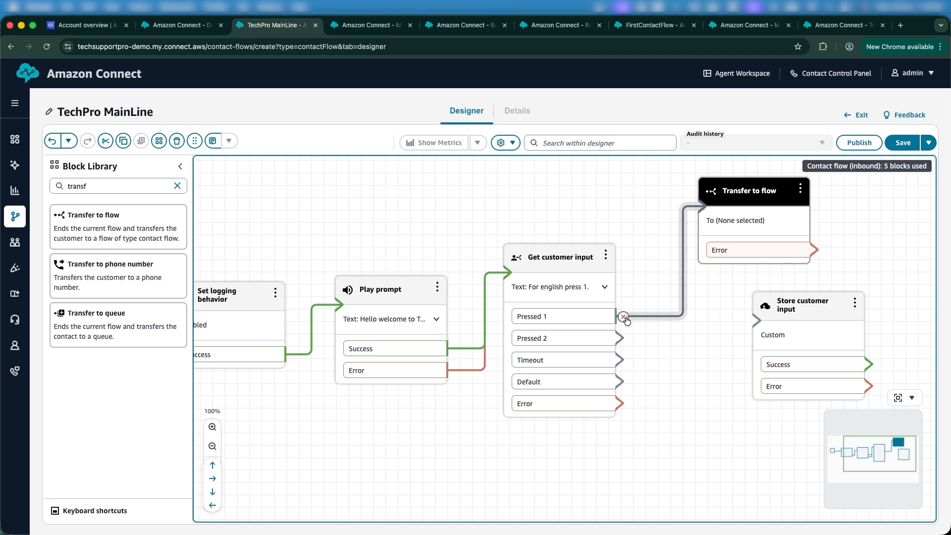
pyautogui.click(624, 317)
# Reposition Store customer input and Transfer to flow to leave more room beside Get customer input.
pyautogui.moveTo(803, 311); pyautogui.dragTo(847, 318)
pyautogui.moveTo(716, 357); pyautogui.dragTo(632, 402)
pyautogui.click(662, 288)
pyautogui.moveTo(667, 235); pyautogui.dragTo(692, 223)
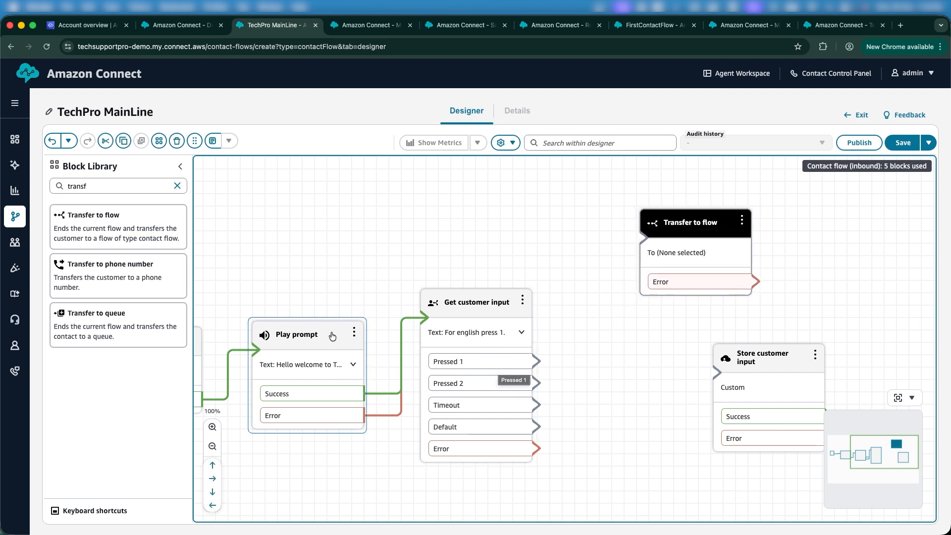
# Add a second Play prompt between Get customer input and Transfer to flow, spacing the blocks apart, and connect Pressed 1 to it.
pyautogui.doubleClick(120, 186)
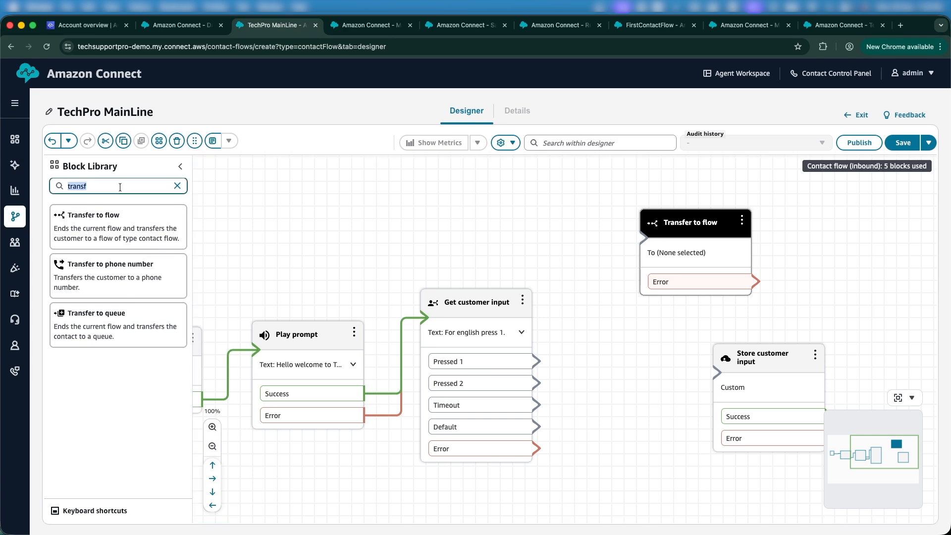
pyautogui.write('pla')
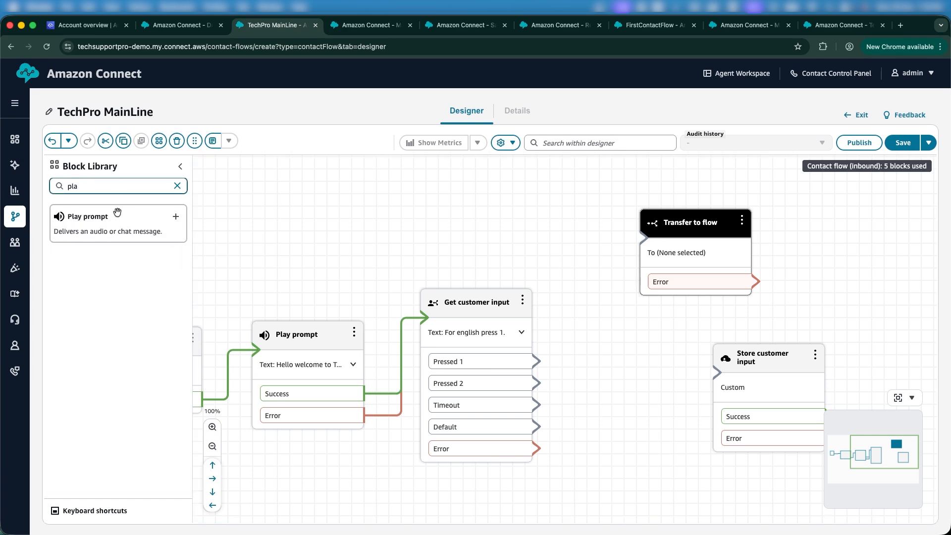
pyautogui.moveTo(117, 214); pyautogui.dragTo(623, 262)
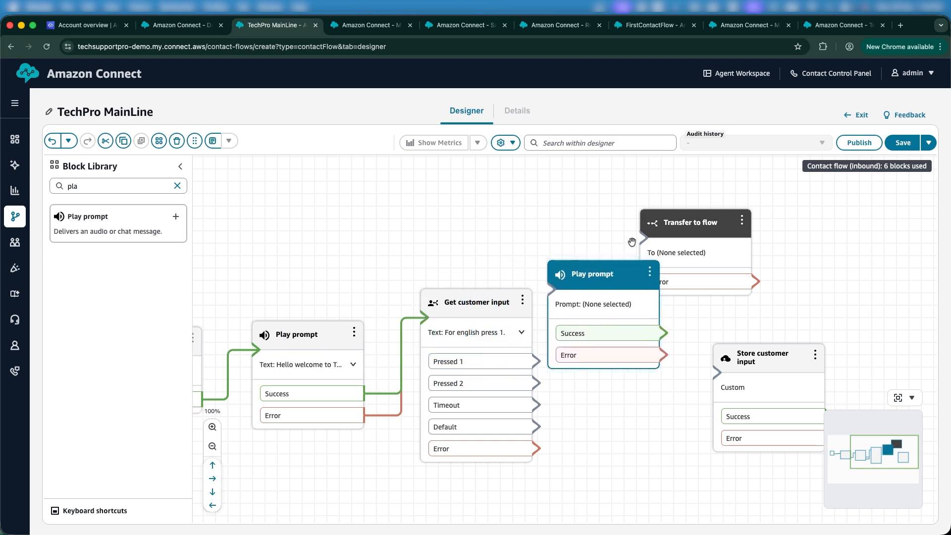
pyautogui.moveTo(689, 225); pyautogui.dragTo(789, 208)
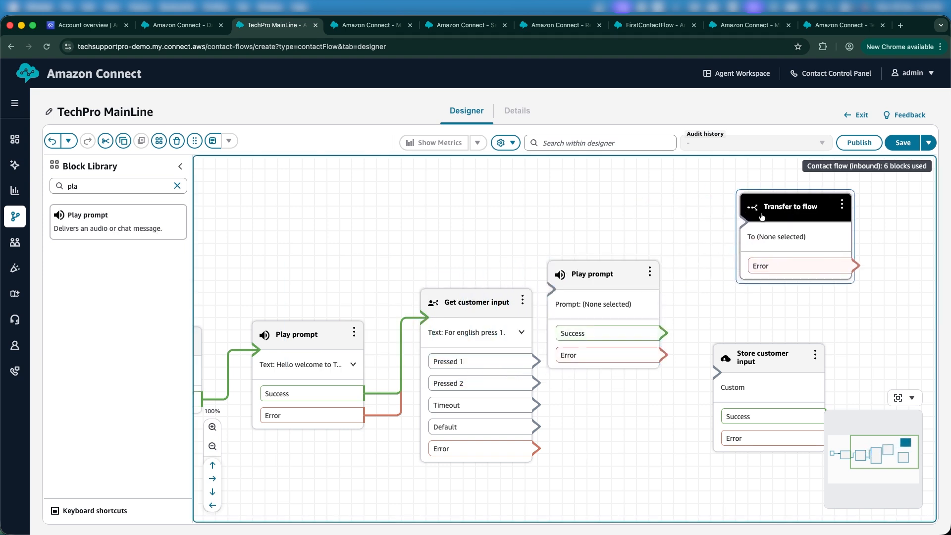
pyautogui.click(584, 277)
pyautogui.moveTo(584, 277); pyautogui.dragTo(632, 259)
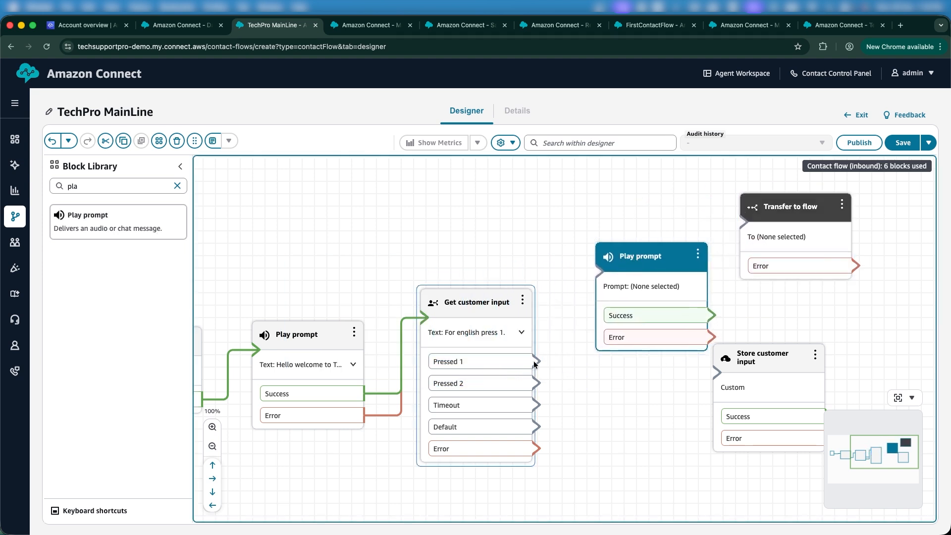
pyautogui.moveTo(536, 361); pyautogui.dragTo(614, 290)
# Configure the Pressed 1 Play prompt with manual text-to-speech reading "Greet you selected english and I will proceed".
pyautogui.click(639, 270)
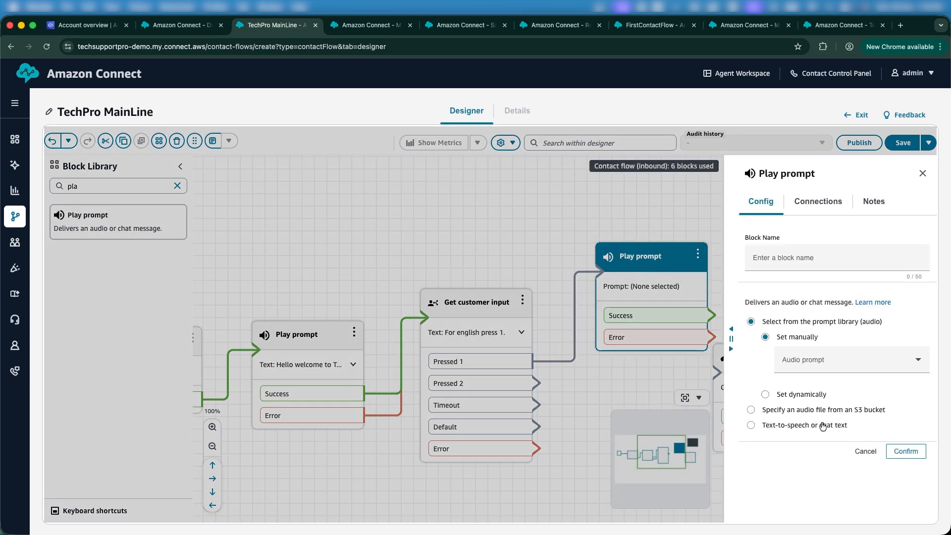
pyautogui.click(817, 426)
pyautogui.click(825, 420)
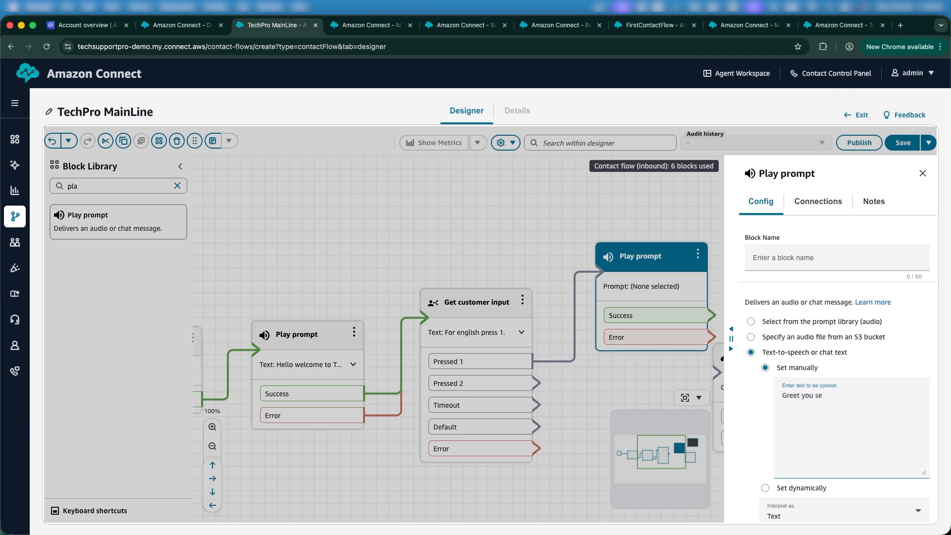
pyautogui.write('ected english and I will proc')
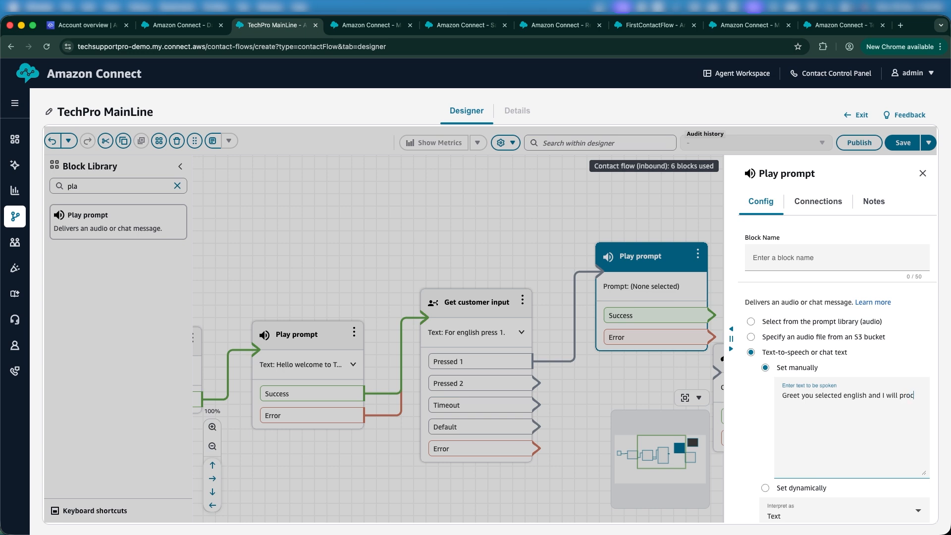
pyautogui.write('eed')
pyautogui.scroll(-2, 827, 431)
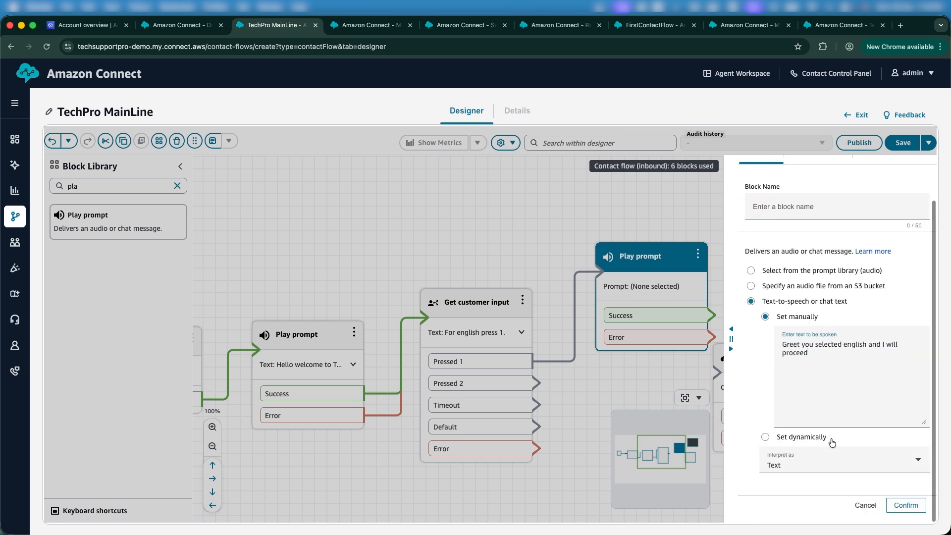
pyautogui.click(912, 504)
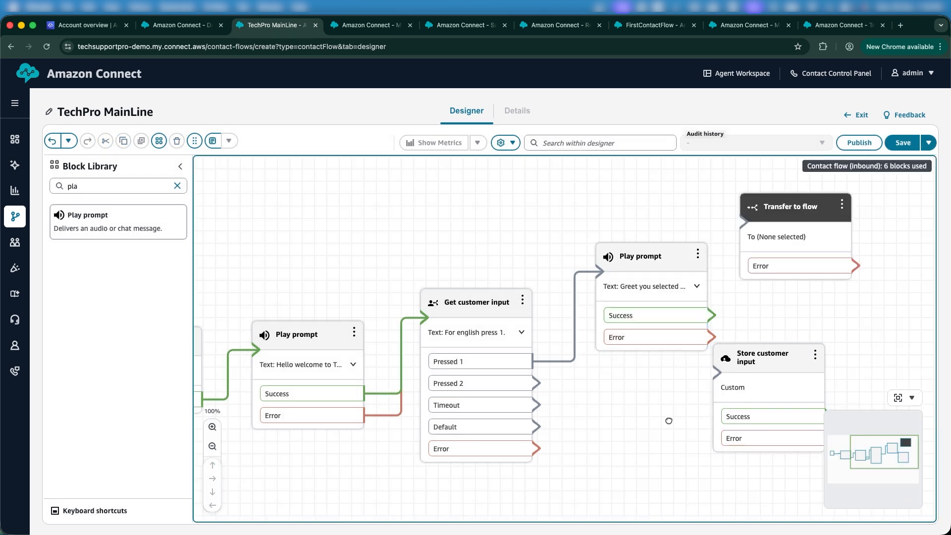
# Duplicate the English Play prompt, place the copy below the original, and connect Pressed 2 to it.
pyautogui.moveTo(645, 295); pyautogui.dragTo(603, 287)
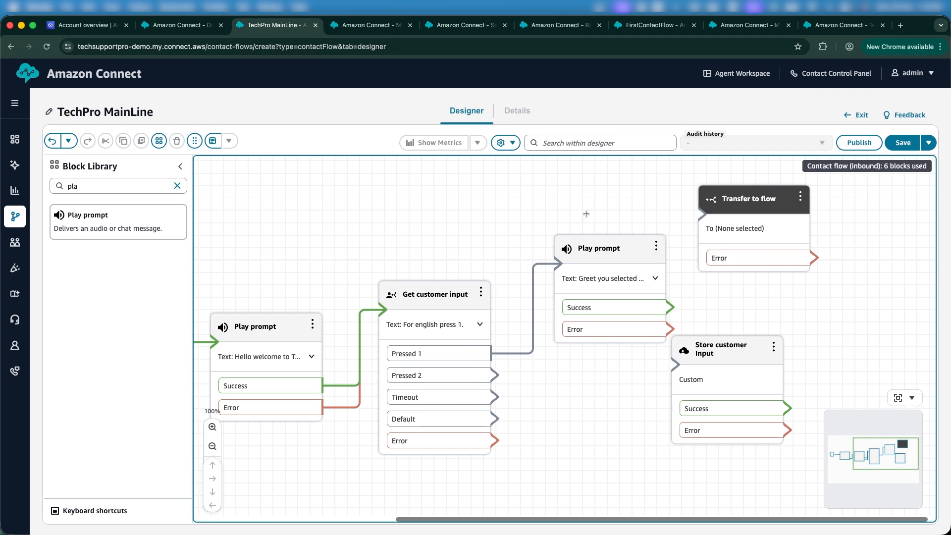
pyautogui.click(593, 253)
pyautogui.hotkey('ctrl', 'c')
pyautogui.click(578, 363)
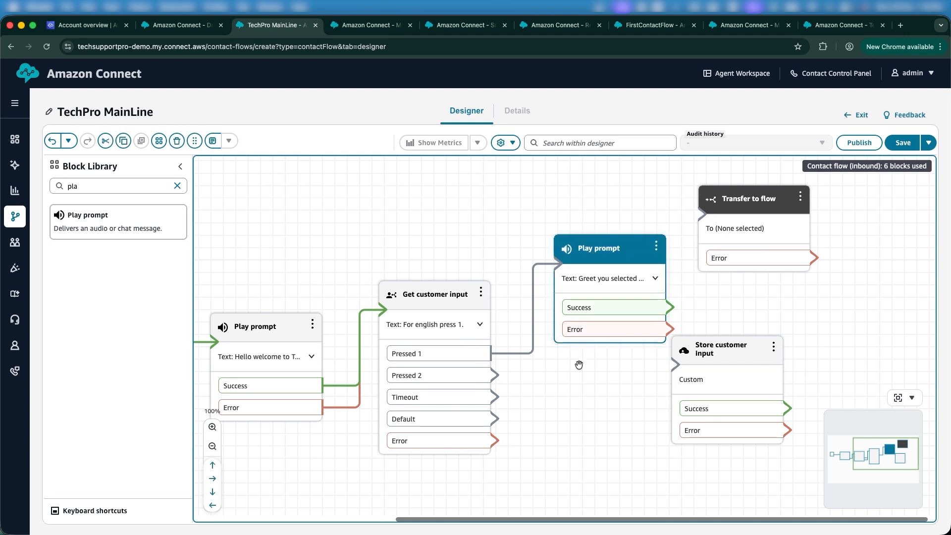
pyautogui.hotkey('ctrl', 'v')
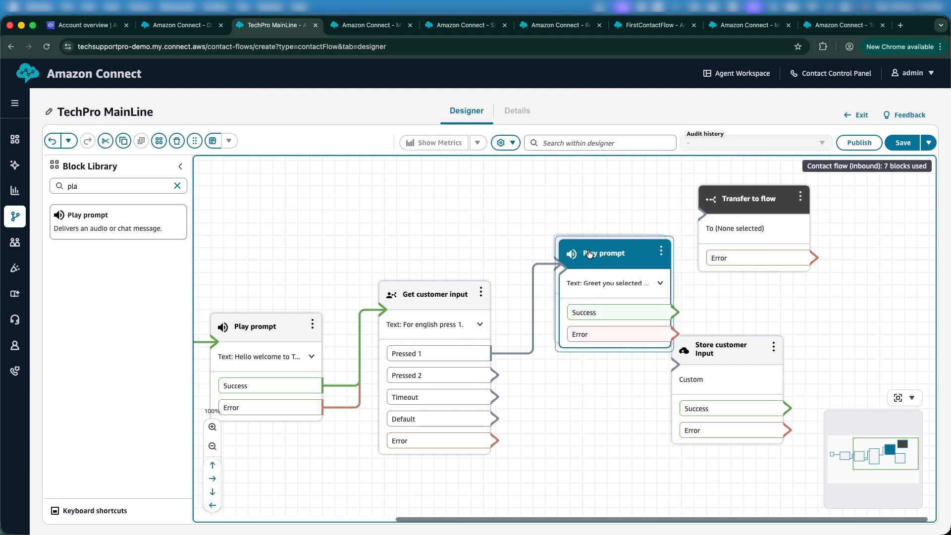
pyautogui.moveTo(590, 254); pyautogui.dragTo(585, 394)
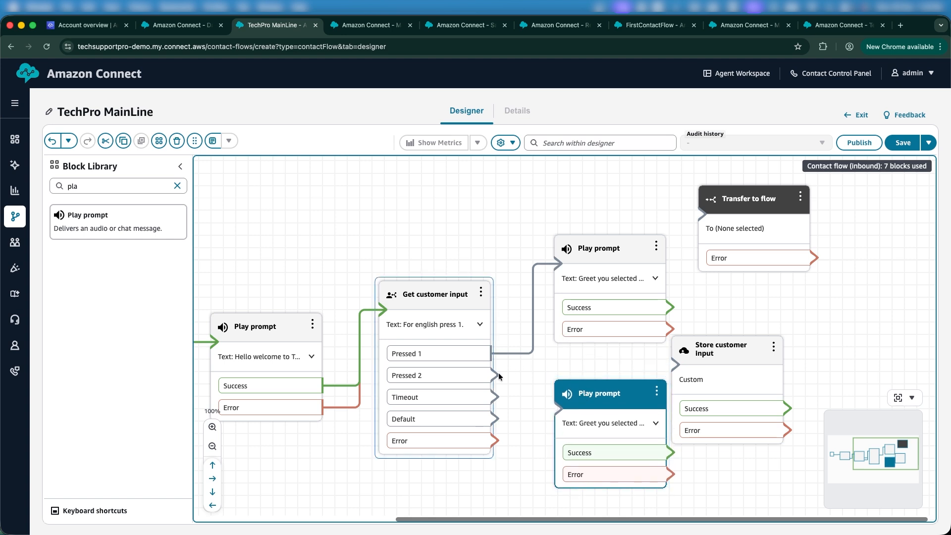
pyautogui.moveTo(495, 372); pyautogui.dragTo(581, 413)
# Change the language word in the Pressed 2 Play prompt's spoken text to "french".
pyautogui.click(600, 399)
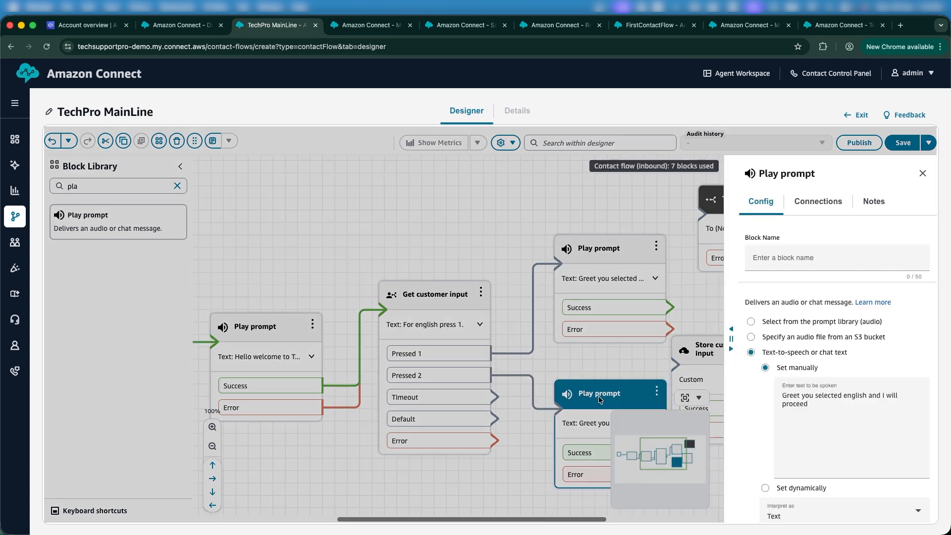
pyautogui.doubleClick(855, 394)
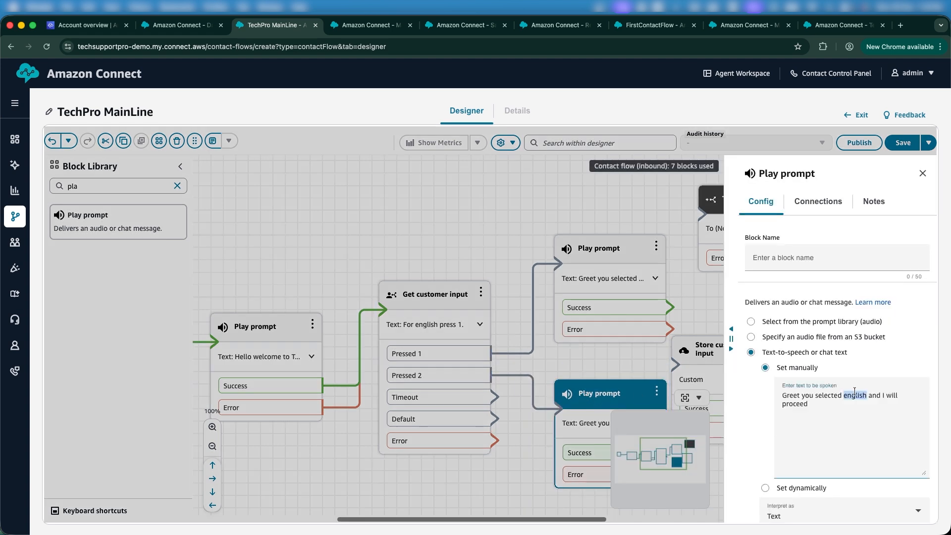
pyautogui.write('frenc')
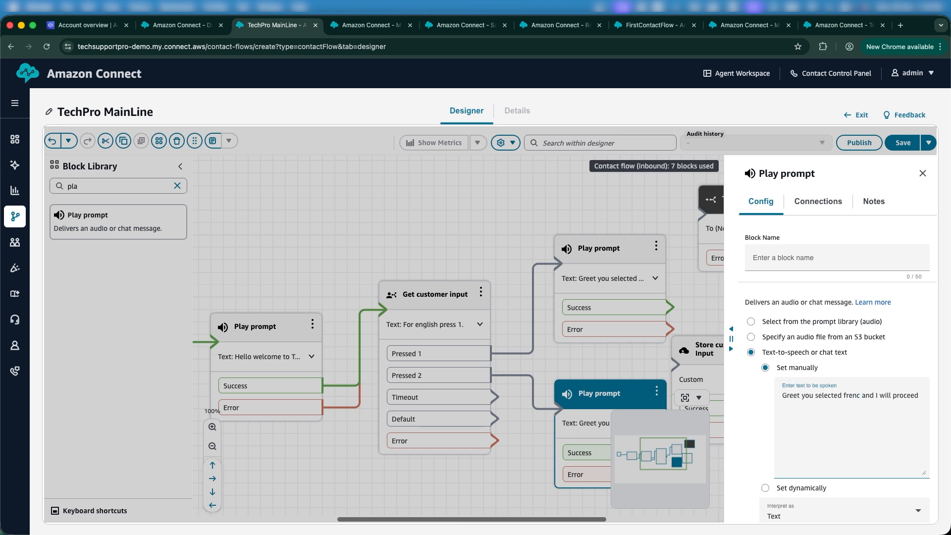
pyautogui.write('h')
pyautogui.scroll(-2, 882, 421)
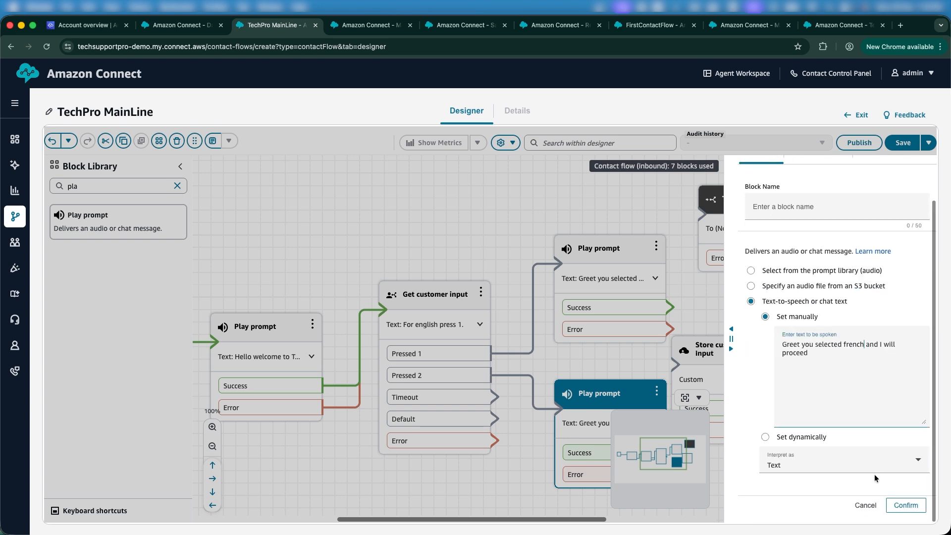
pyautogui.click(903, 505)
# Move Store customer input and Transfer to flow farther away from the two language Play prompts.
pyautogui.moveTo(794, 308); pyautogui.dragTo(696, 313)
pyautogui.moveTo(634, 365); pyautogui.dragTo(774, 354)
pyautogui.click(642, 212)
pyautogui.moveTo(642, 211); pyautogui.dragTo(726, 216)
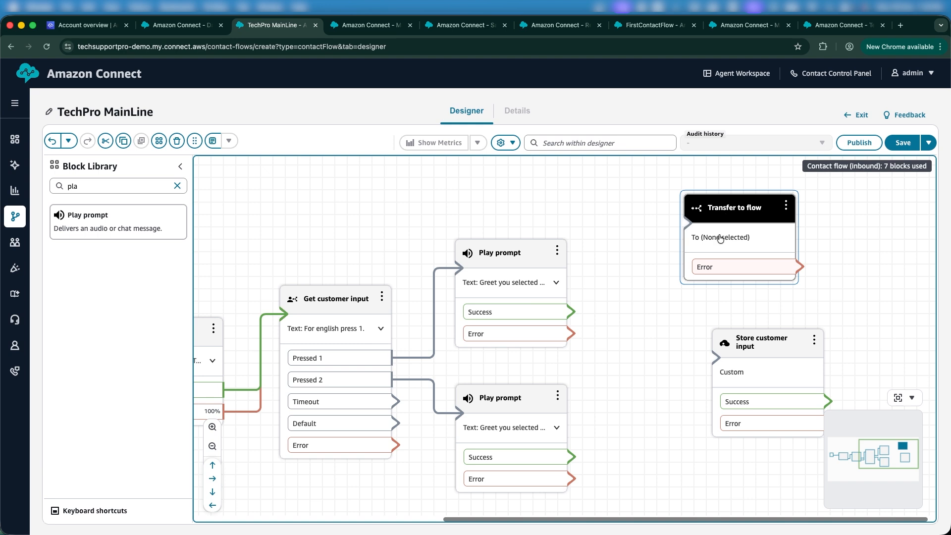
pyautogui.moveTo(688, 334); pyautogui.dragTo(784, 282)
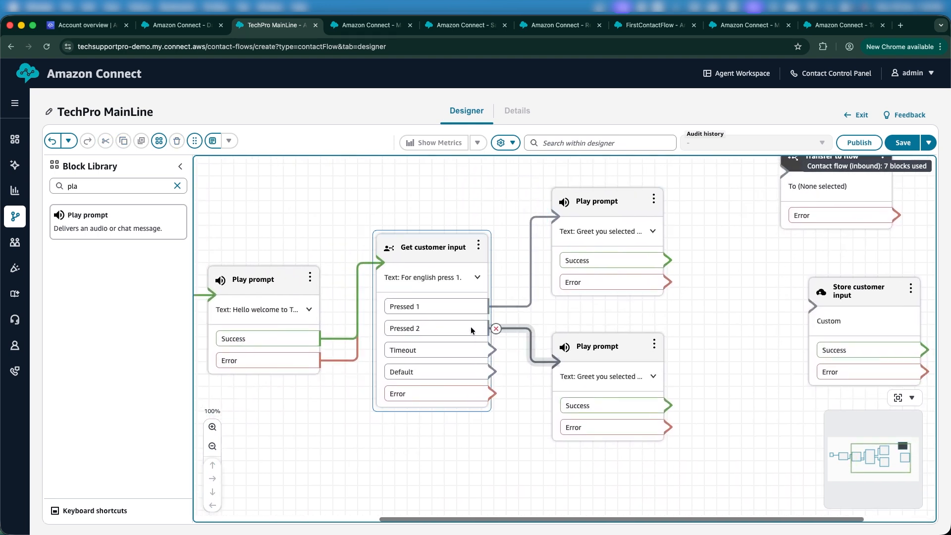
pyautogui.click(568, 352)
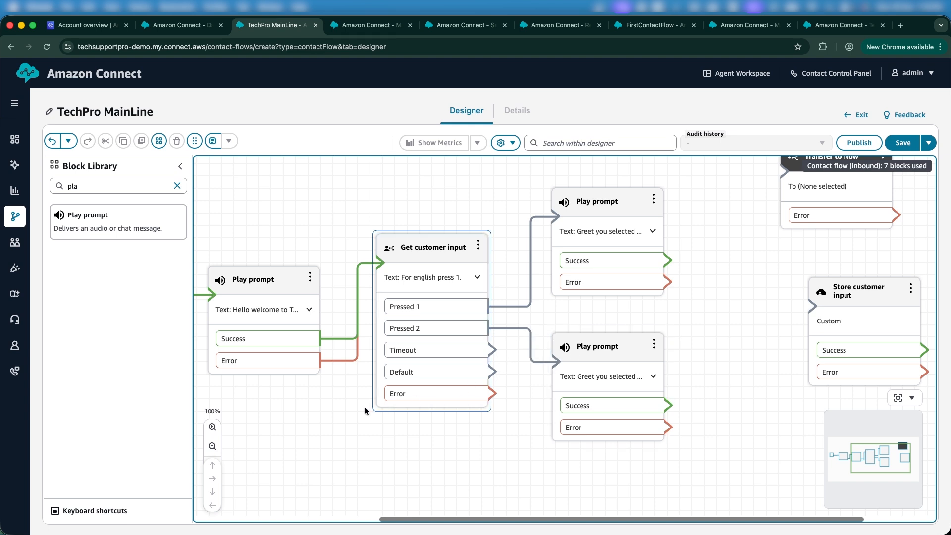
# Find the Set voice block in the block library and add it below Get customer input.
pyautogui.moveTo(341, 409); pyautogui.dragTo(492, 422)
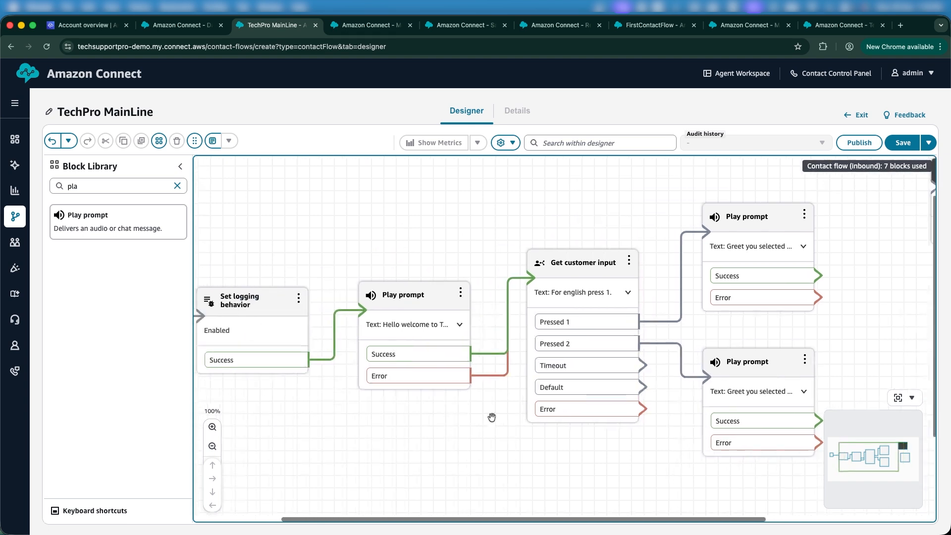
pyautogui.doubleClick(126, 182)
pyautogui.write('set')
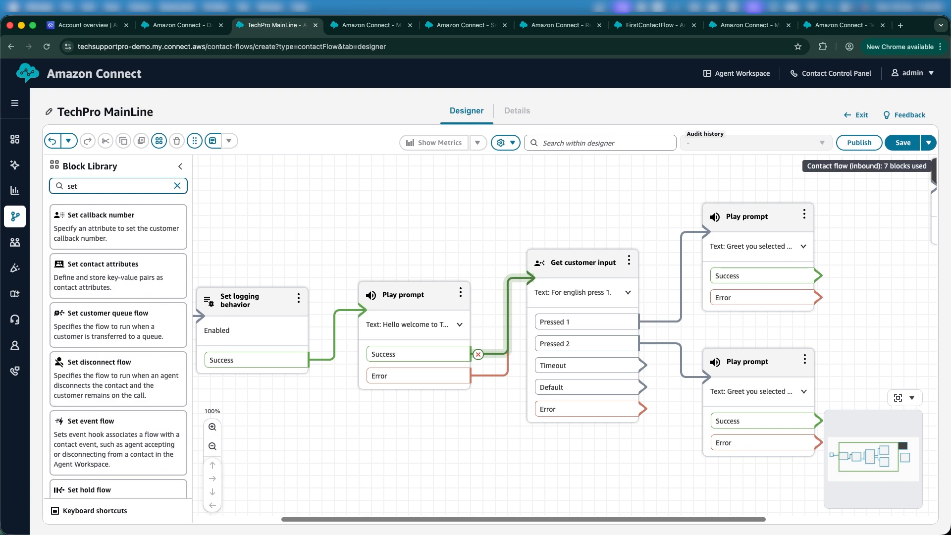
pyautogui.write(' voice')
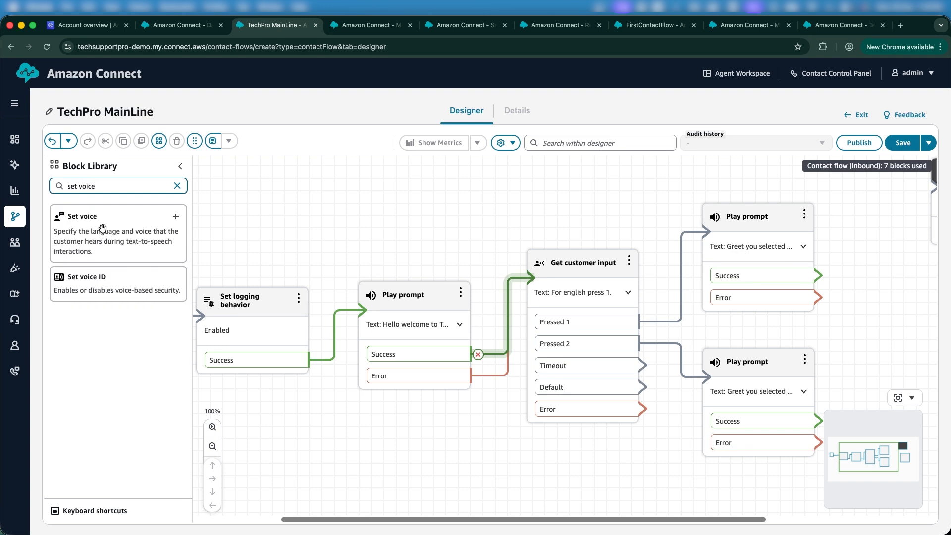
pyautogui.moveTo(107, 226); pyautogui.dragTo(588, 449)
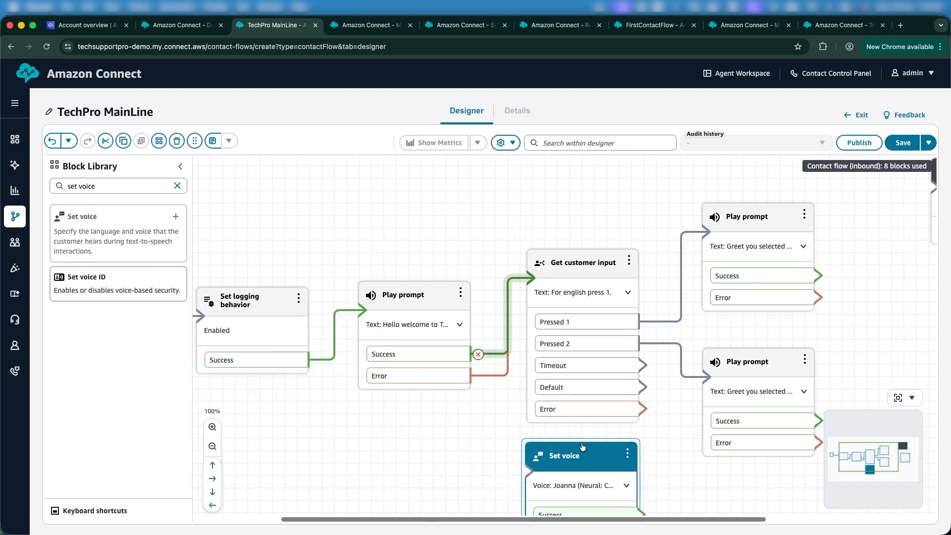
pyautogui.moveTo(671, 439); pyautogui.dragTo(674, 375)
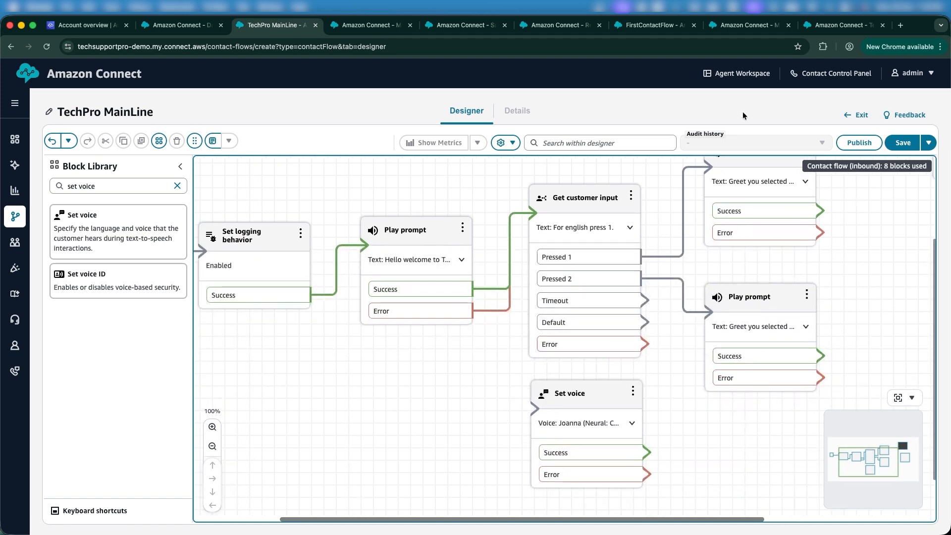
# Review the spoken text of the Pressed 2 Play prompt and close its settings without changing anything.
pyautogui.moveTo(626, 278)
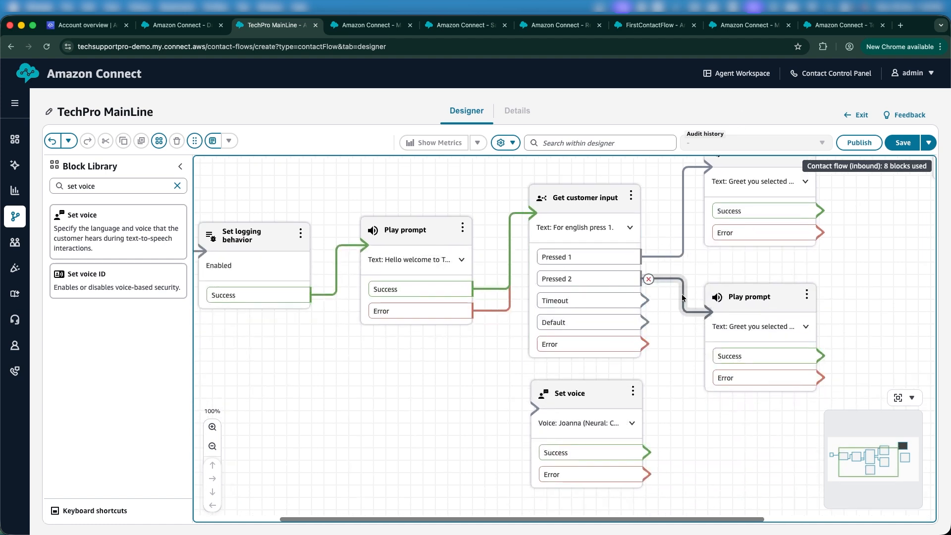
pyautogui.click(599, 393)
pyautogui.doubleClick(744, 293)
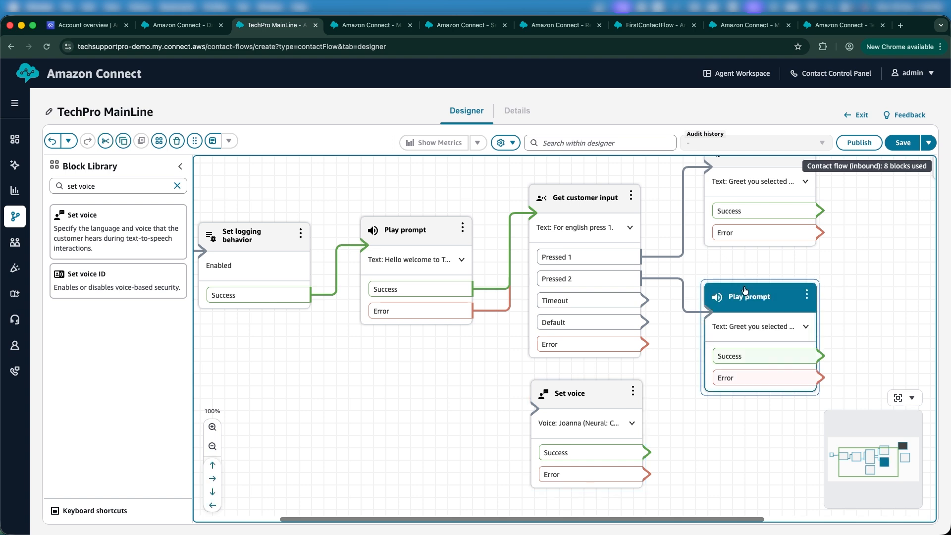
pyautogui.moveTo(823, 409); pyautogui.dragTo(782, 390)
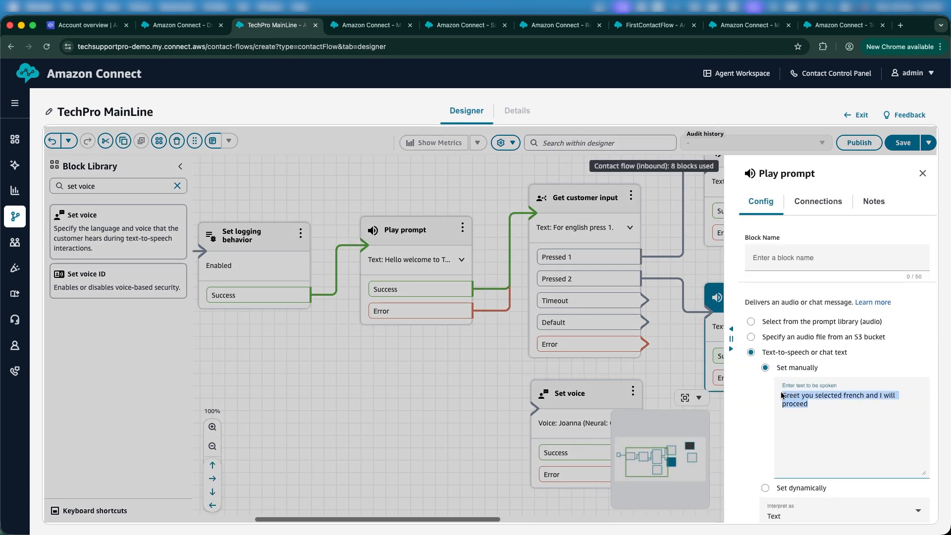
pyautogui.scroll(-2, 840, 449)
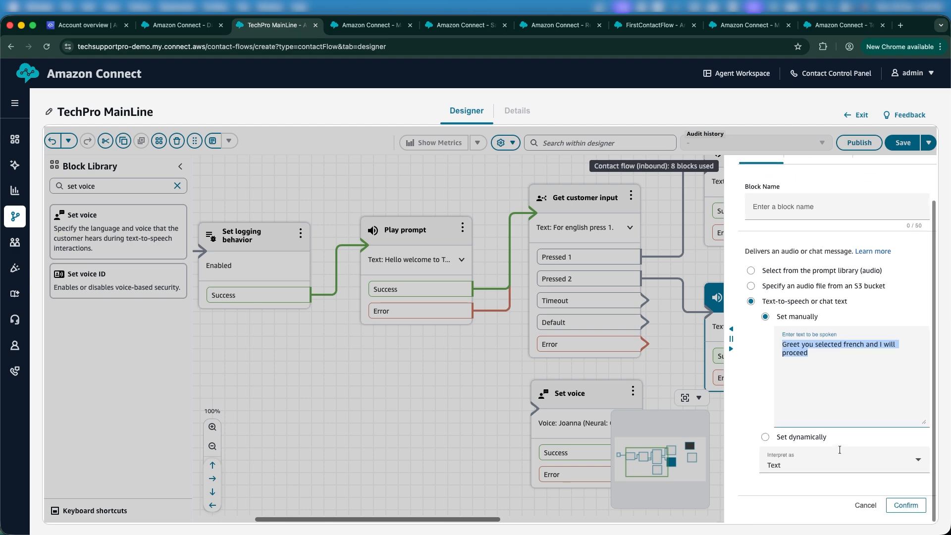
pyautogui.click(861, 505)
pyautogui.doubleClick(621, 396)
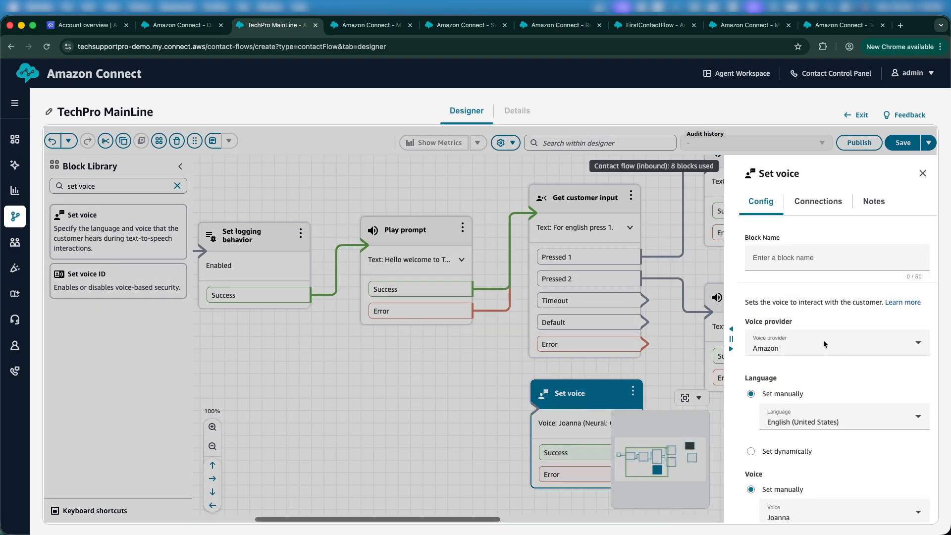
pyautogui.click(824, 344)
pyautogui.click(818, 318)
pyautogui.click(805, 429)
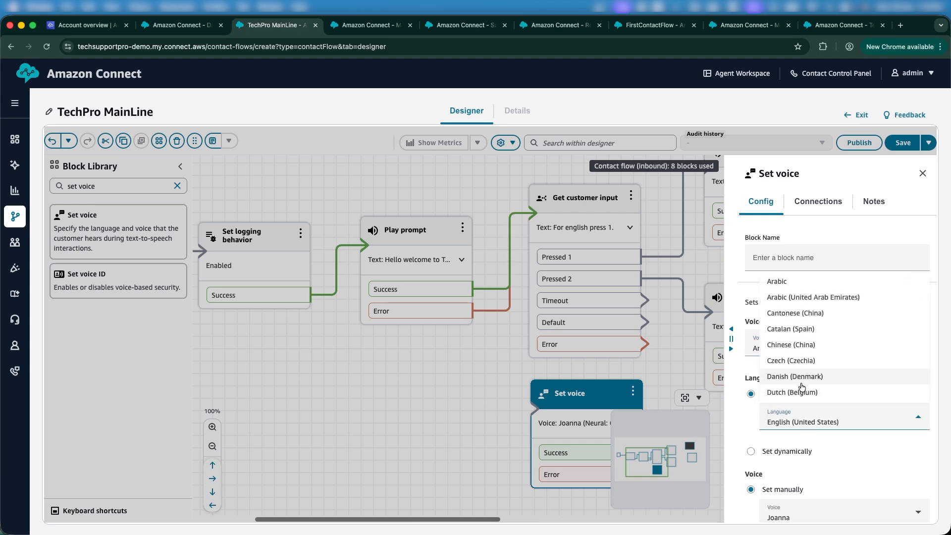
pyautogui.scroll(-10, 802, 387)
pyautogui.scroll(-2, 802, 386)
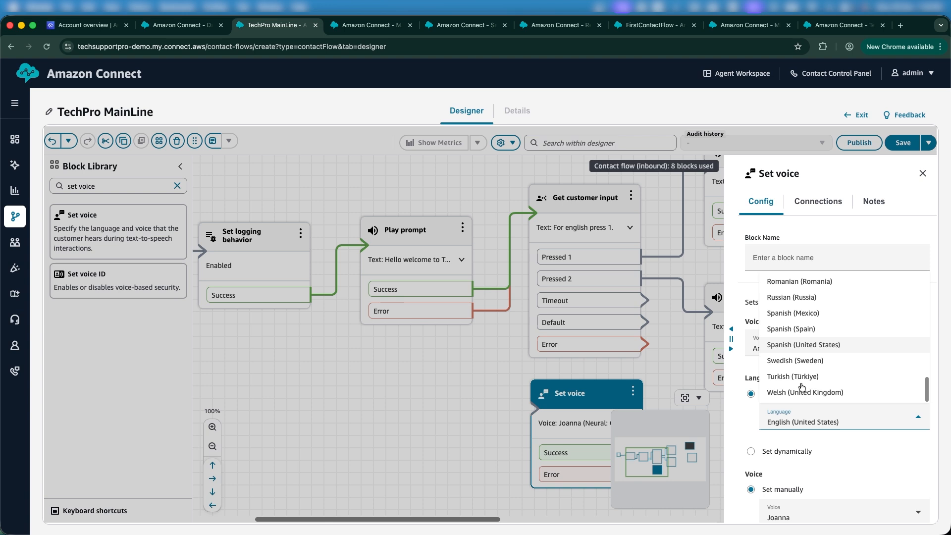
pyautogui.click(795, 344)
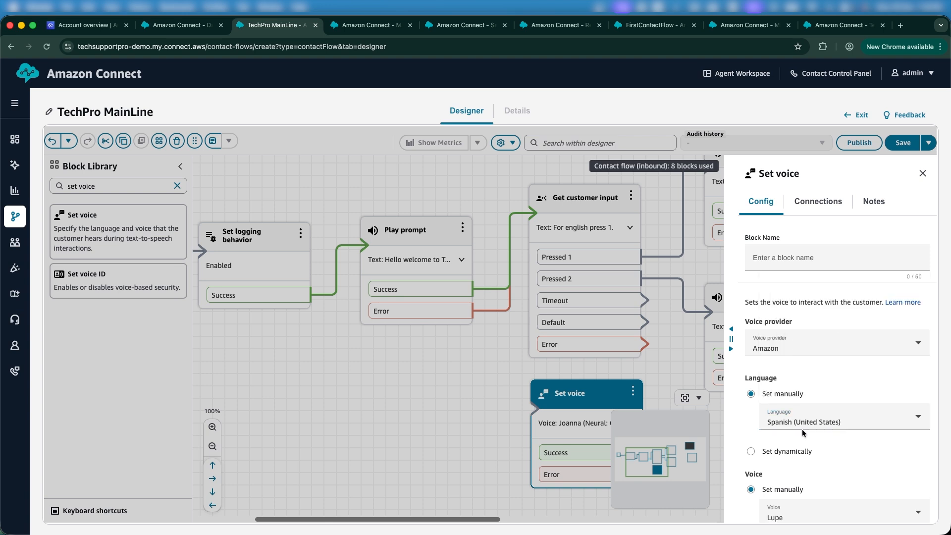
pyautogui.scroll(-2, 803, 433)
pyautogui.scroll(-3, 797, 493)
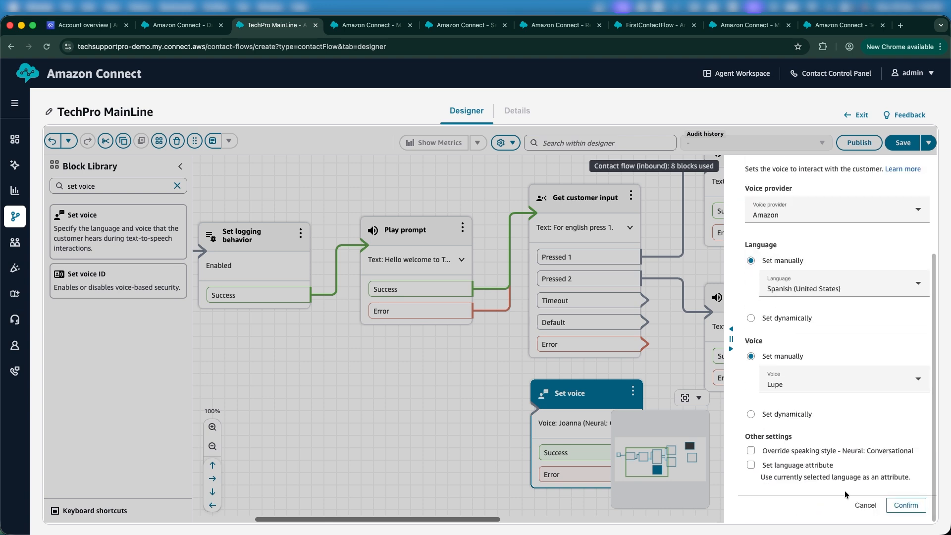
pyautogui.click(860, 510)
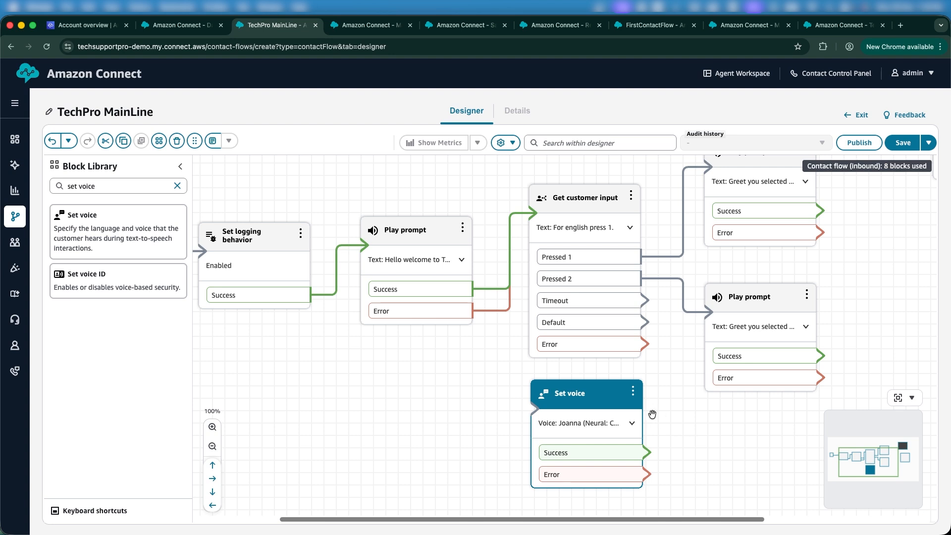
# Reroute Pressed 2 from the French Play prompt to Set voice, and space that prompt out to the right of Set voice.
pyautogui.click(637, 406)
pyautogui.moveTo(824, 276); pyautogui.dragTo(705, 289)
pyautogui.moveTo(629, 308); pyautogui.dragTo(667, 362)
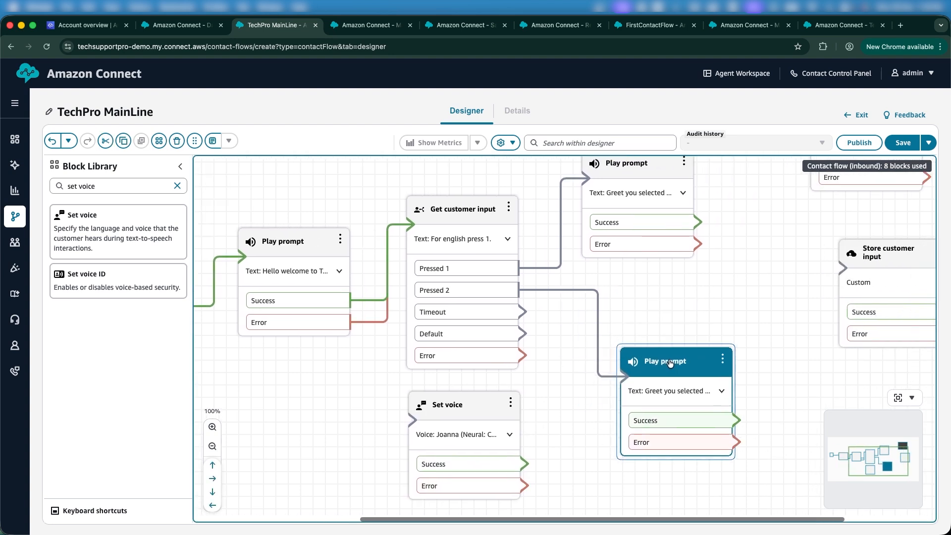
pyautogui.click(526, 291)
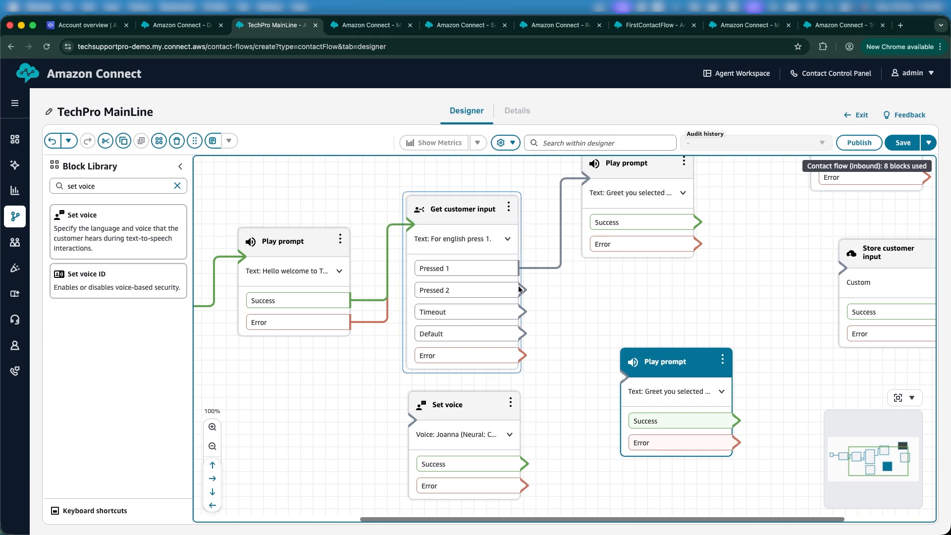
pyautogui.moveTo(520, 291); pyautogui.dragTo(544, 427)
pyautogui.moveTo(673, 322); pyautogui.dragTo(603, 217)
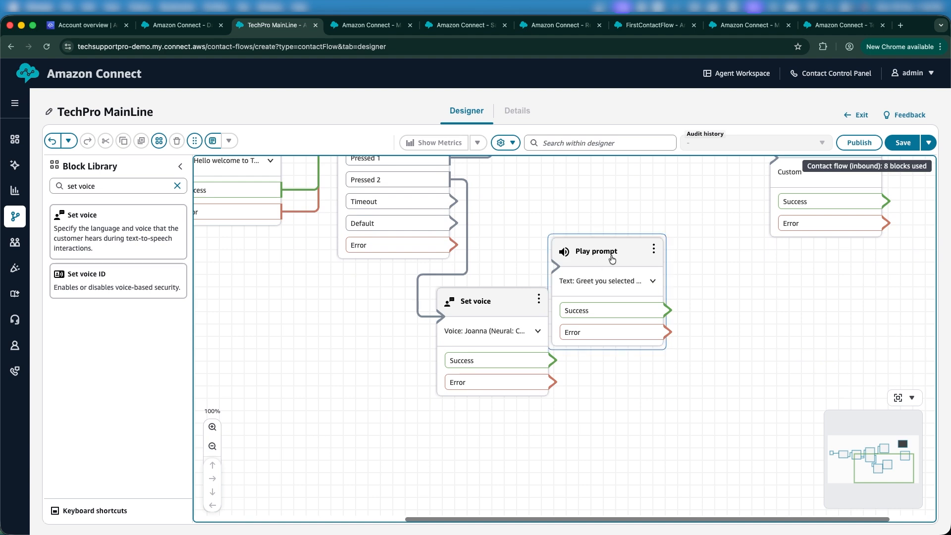
pyautogui.moveTo(613, 259); pyautogui.dragTo(714, 303)
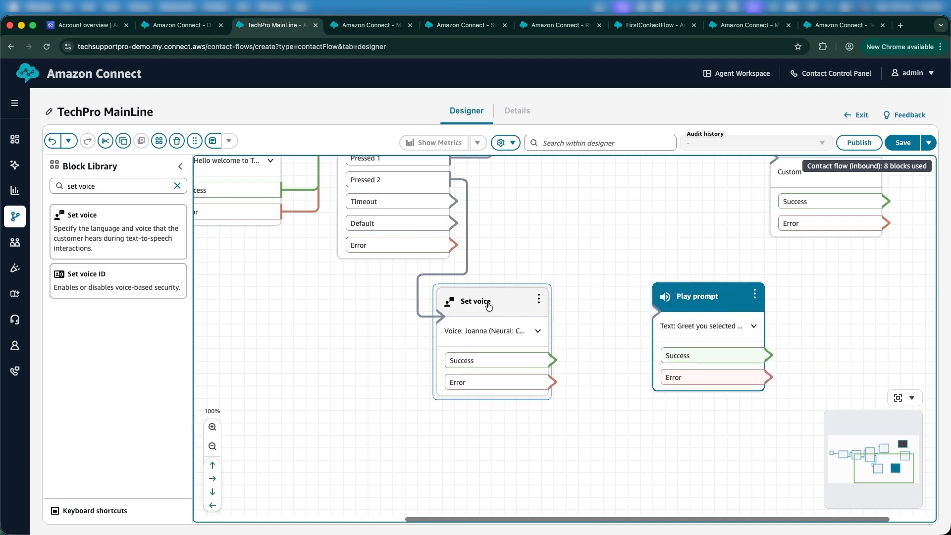
# Move Set voice closer to the French Play prompt and connect its Success and Error outputs to that prompt.
pyautogui.moveTo(488, 306); pyautogui.dragTo(532, 303)
pyautogui.click(532, 304)
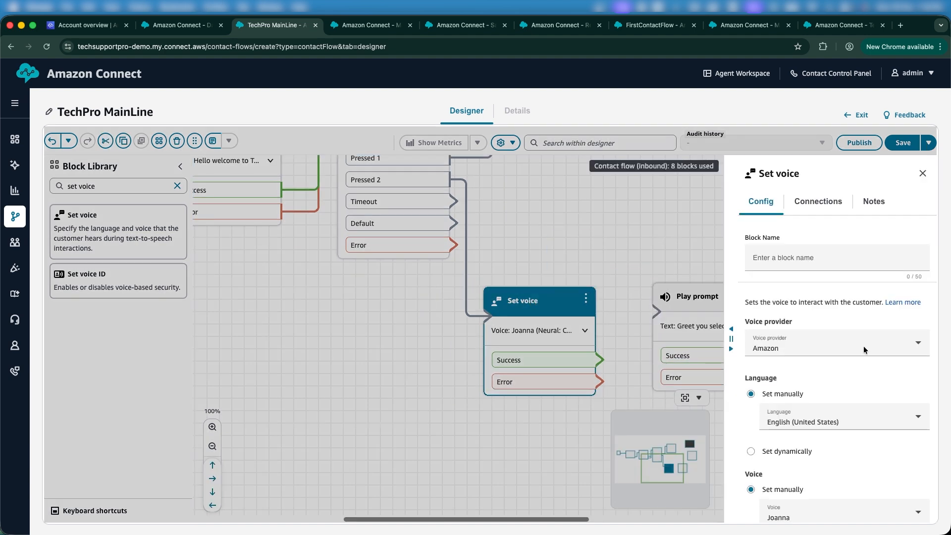
pyautogui.scroll(-5, 864, 350)
pyautogui.click(854, 506)
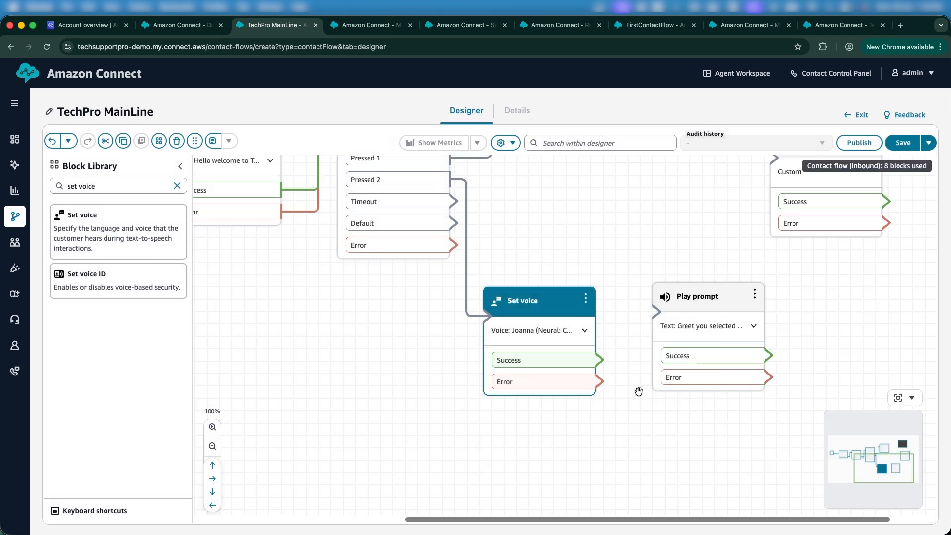
pyautogui.moveTo(600, 360); pyautogui.dragTo(675, 318)
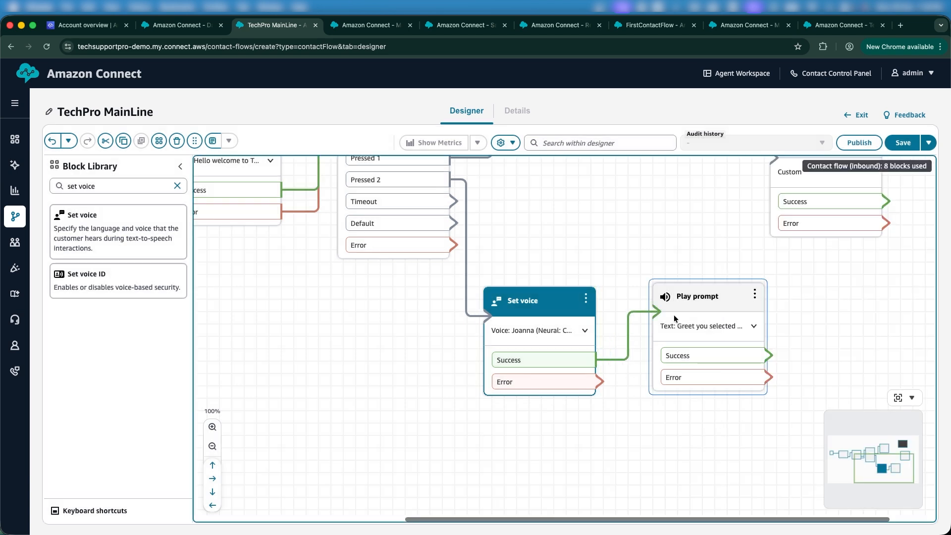
pyautogui.moveTo(600, 381); pyautogui.dragTo(646, 343)
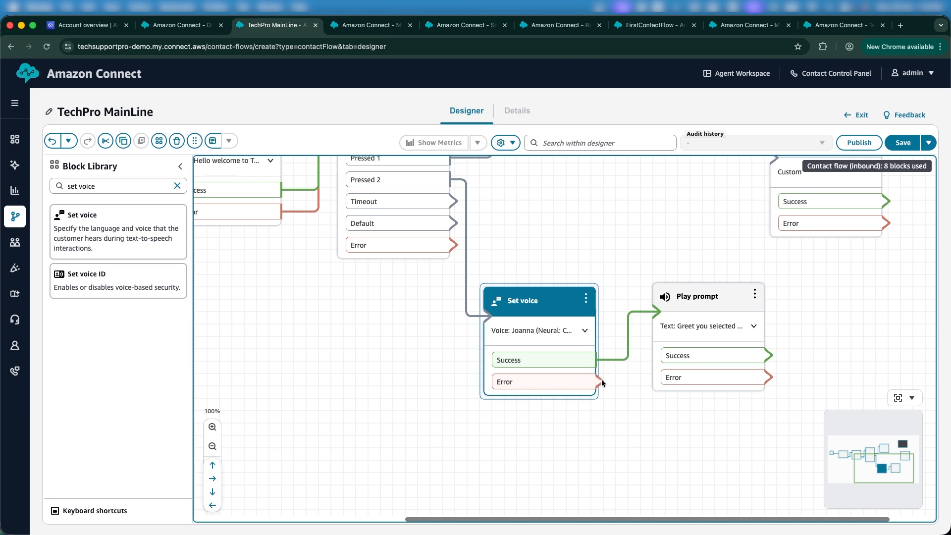
# Shift Set voice and the French Play prompt slightly farther right of Get customer input.
pyautogui.moveTo(629, 269); pyautogui.dragTo(642, 401)
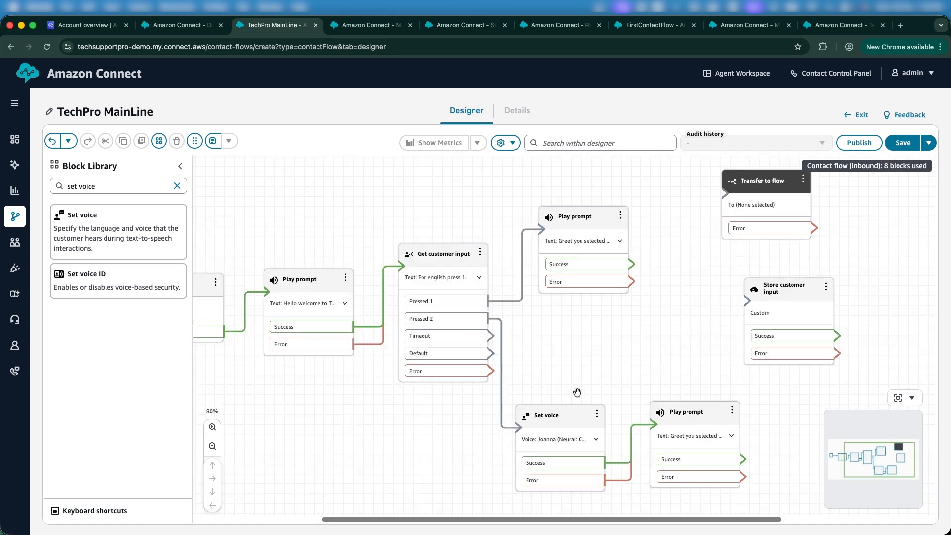
pyautogui.moveTo(577, 393); pyautogui.dragTo(556, 370)
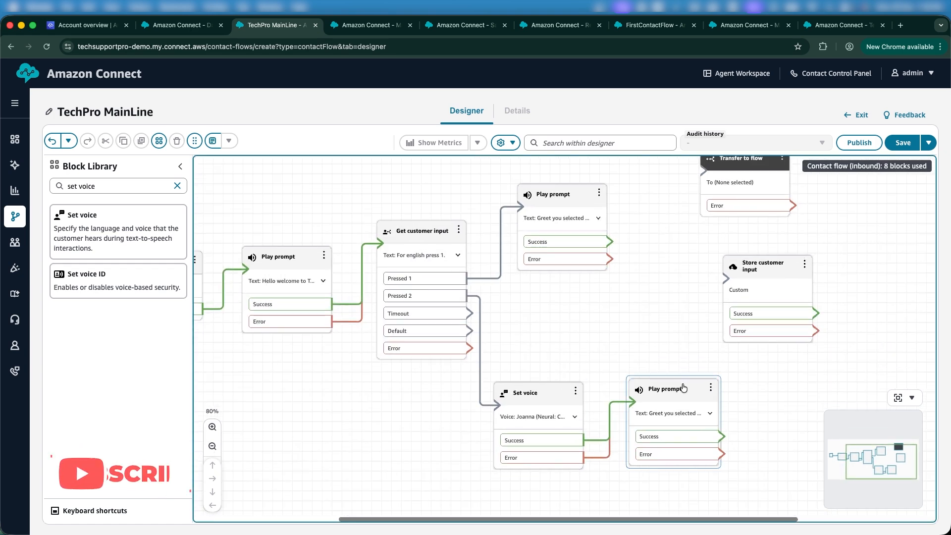
pyautogui.click(709, 392)
pyautogui.moveTo(535, 399); pyautogui.dragTo(573, 402)
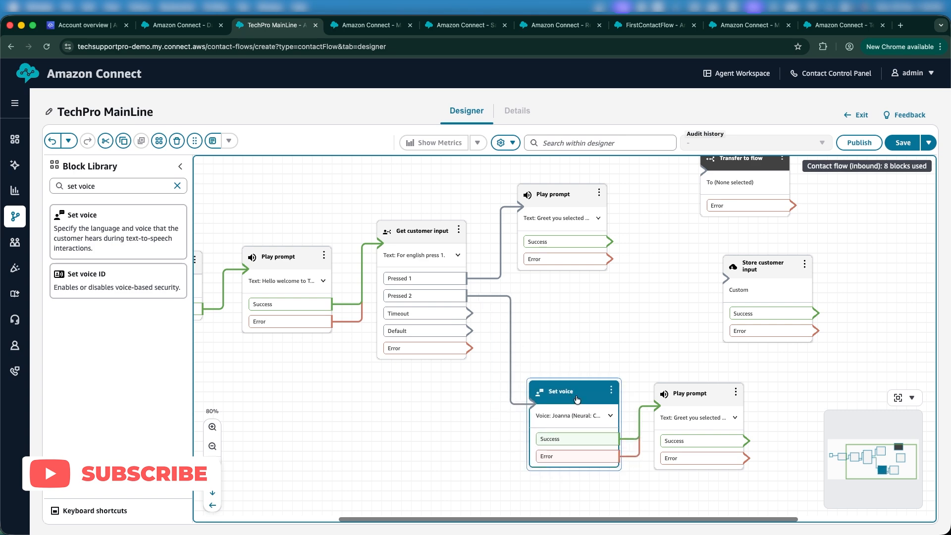
# In the Set voice settings, keep Amazon as the voice provider and set the language to French (France).
pyautogui.click(570, 403)
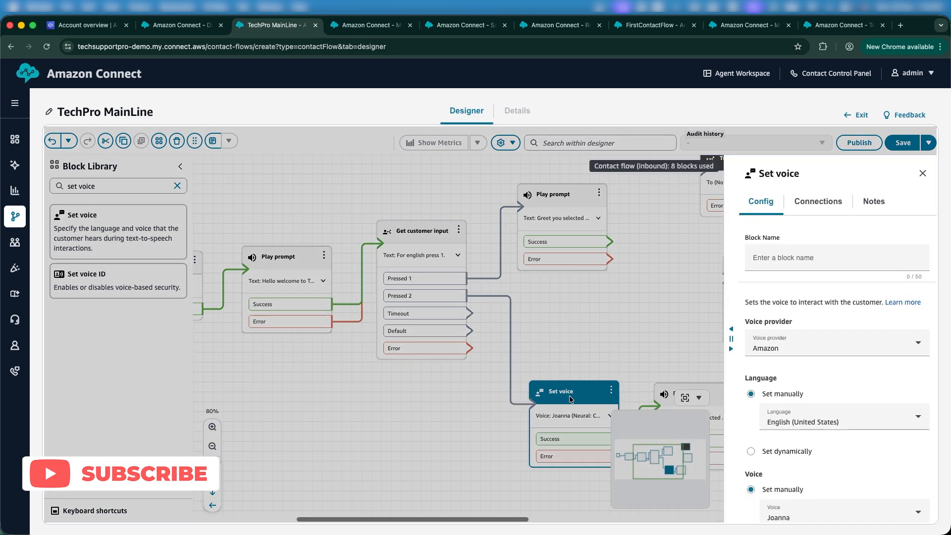
pyautogui.click(821, 358)
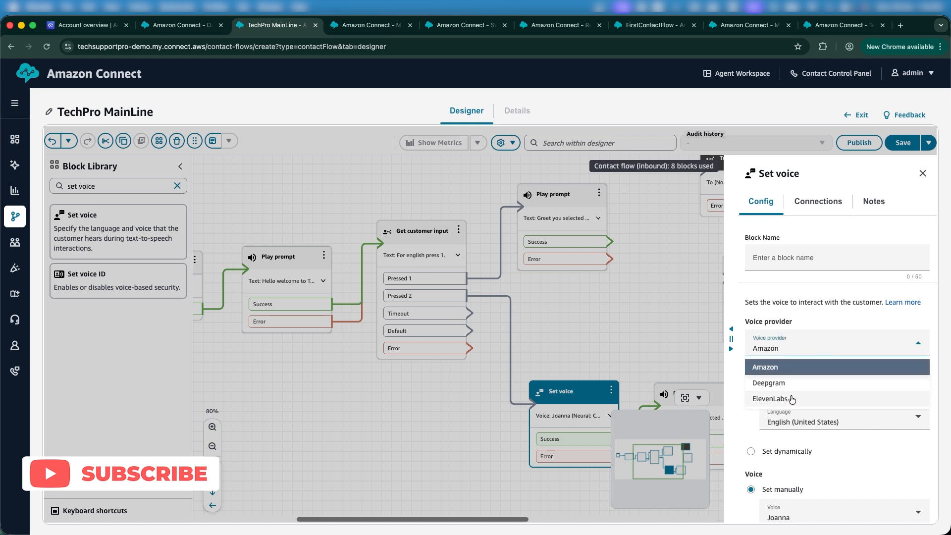
pyautogui.click(840, 299)
pyautogui.scroll(-3, 831, 421)
pyautogui.click(831, 350)
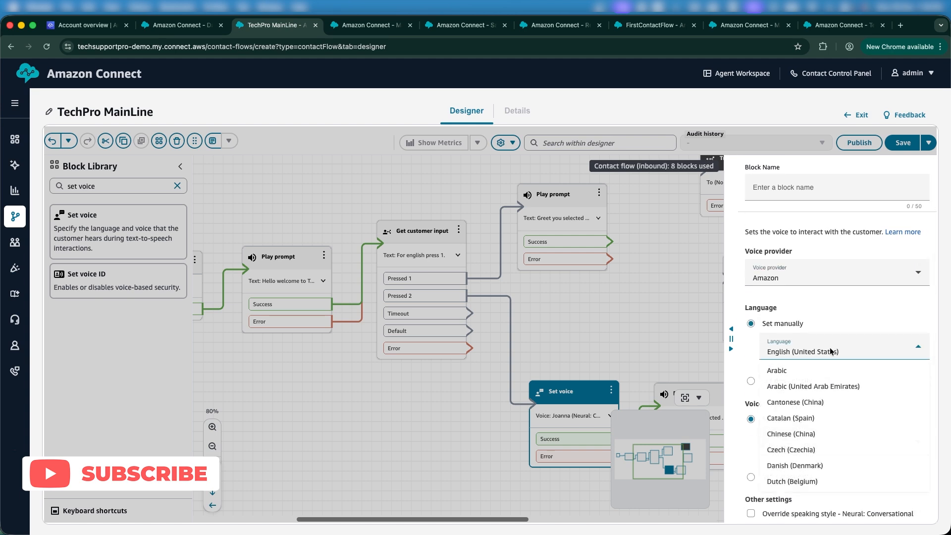
pyautogui.scroll(-5, 788, 472)
pyautogui.scroll(-4, 788, 473)
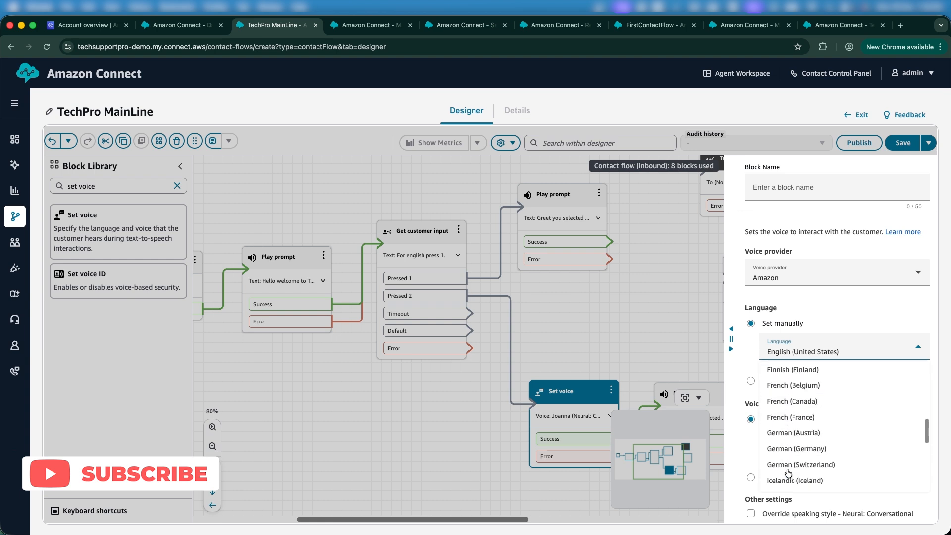
pyautogui.scroll(2, 788, 472)
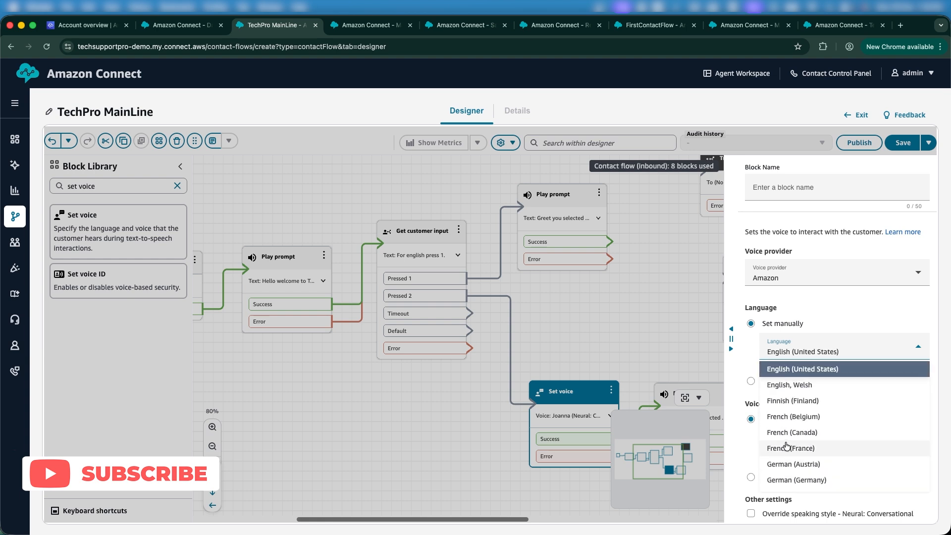
pyautogui.click(790, 449)
# Choose Céline as the French voice and save the Set voice settings.
pyautogui.scroll(-1, 842, 450)
pyautogui.click(837, 399)
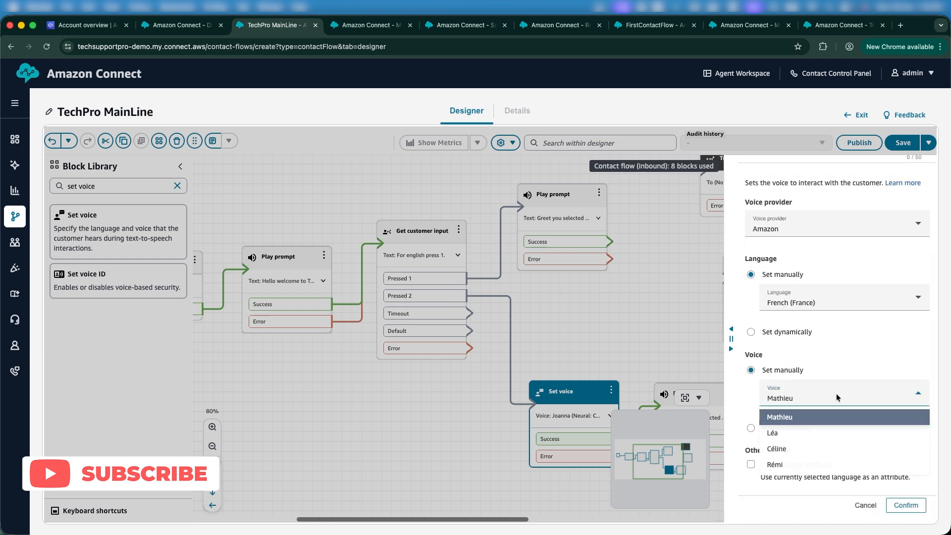
pyautogui.click(803, 449)
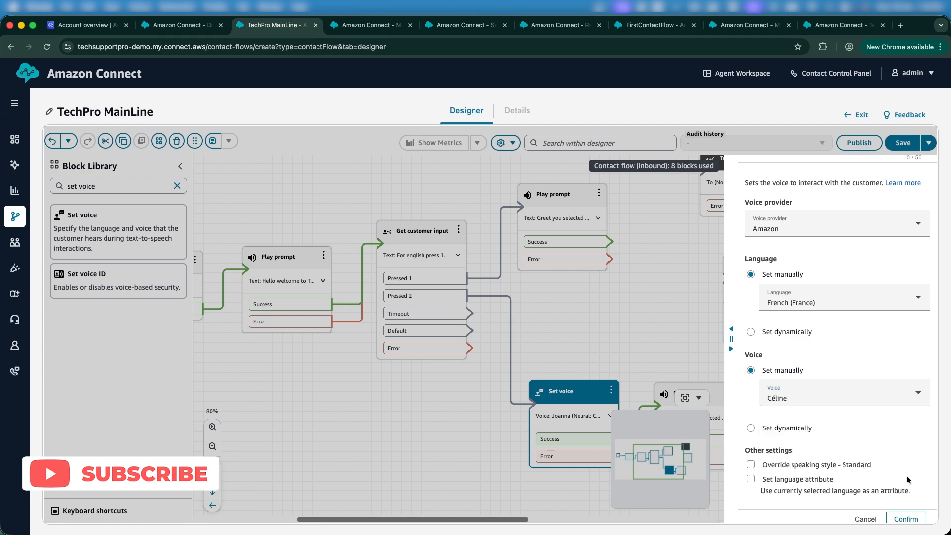
pyautogui.scroll(-1, 901, 471)
pyautogui.click(904, 507)
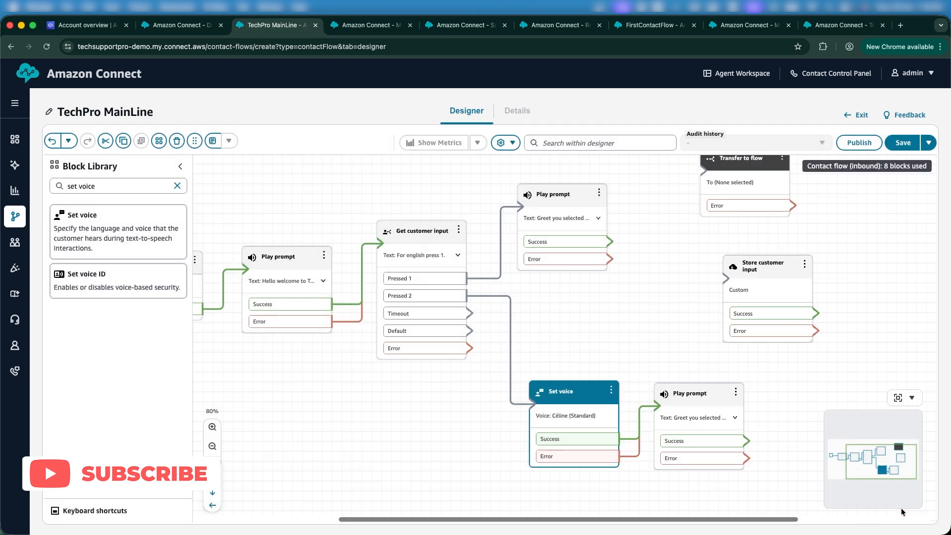
# Move Transfer to flow below Set voice and place Store customer input beside the English Play prompt.
pyautogui.moveTo(761, 382)
pyautogui.mouseDown()
pyautogui.moveTo(679, 386)
pyautogui.moveTo(757, 370)
pyautogui.mouseUp()
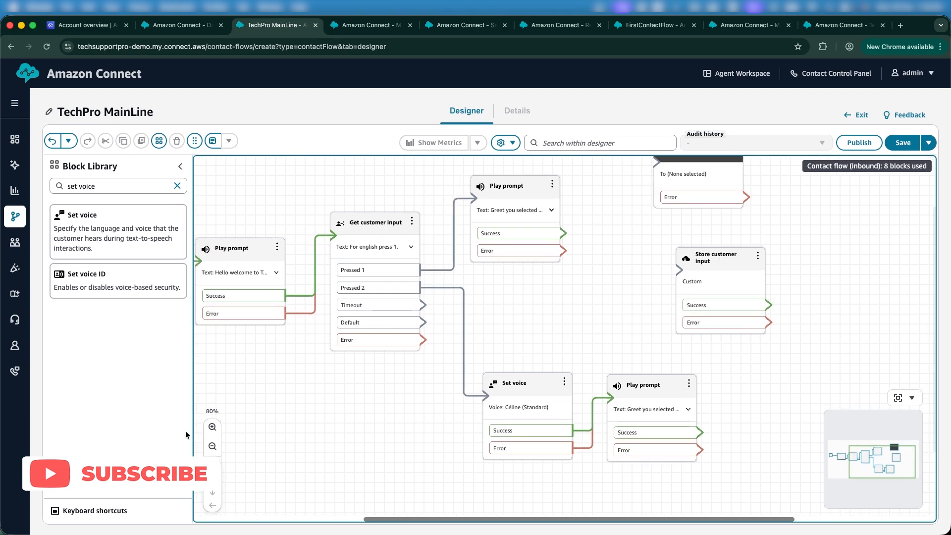
pyautogui.click(214, 446)
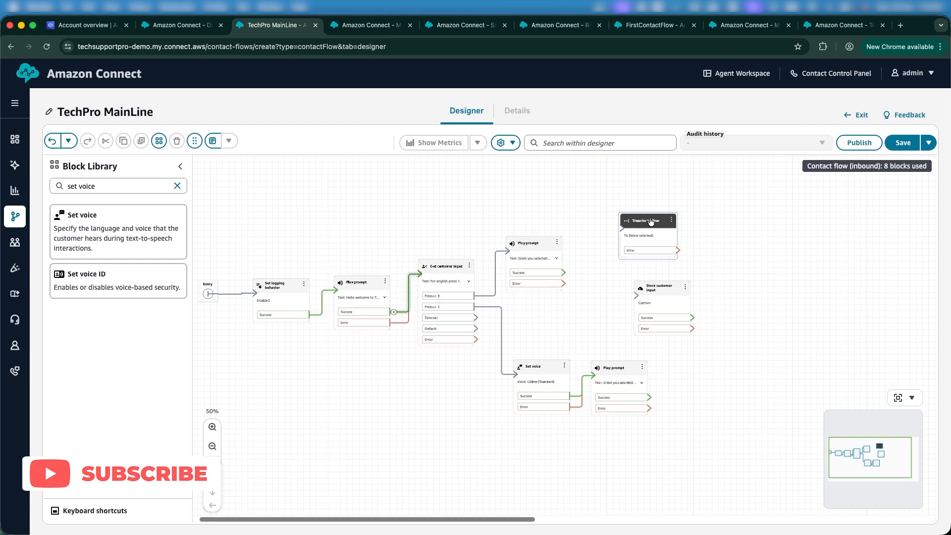
pyautogui.moveTo(652, 222); pyautogui.dragTo(550, 434)
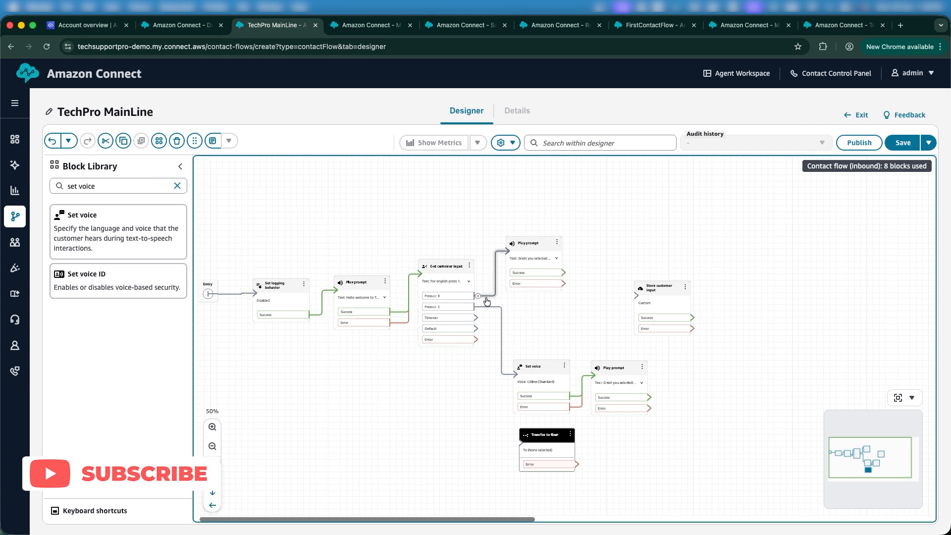
pyautogui.moveTo(665, 292); pyautogui.dragTo(629, 244)
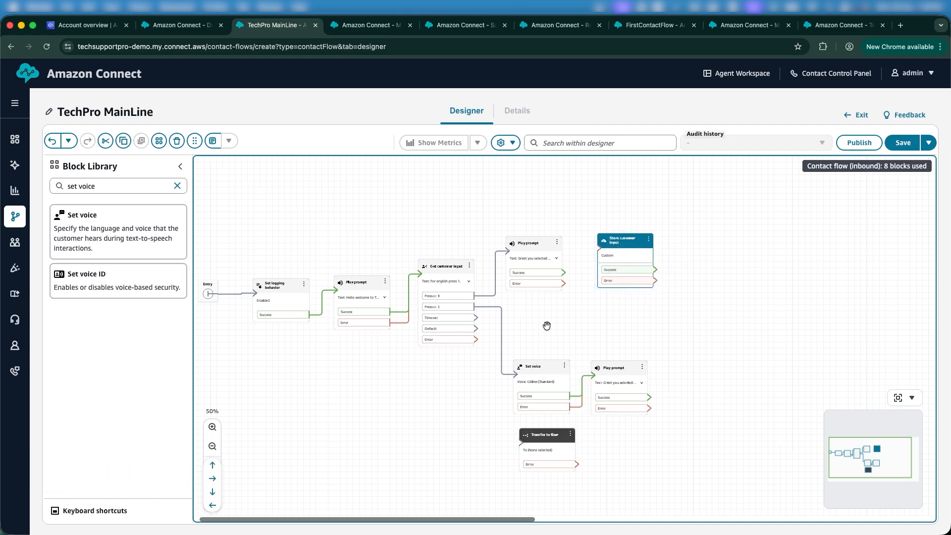
pyautogui.moveTo(326, 239); pyautogui.dragTo(334, 246)
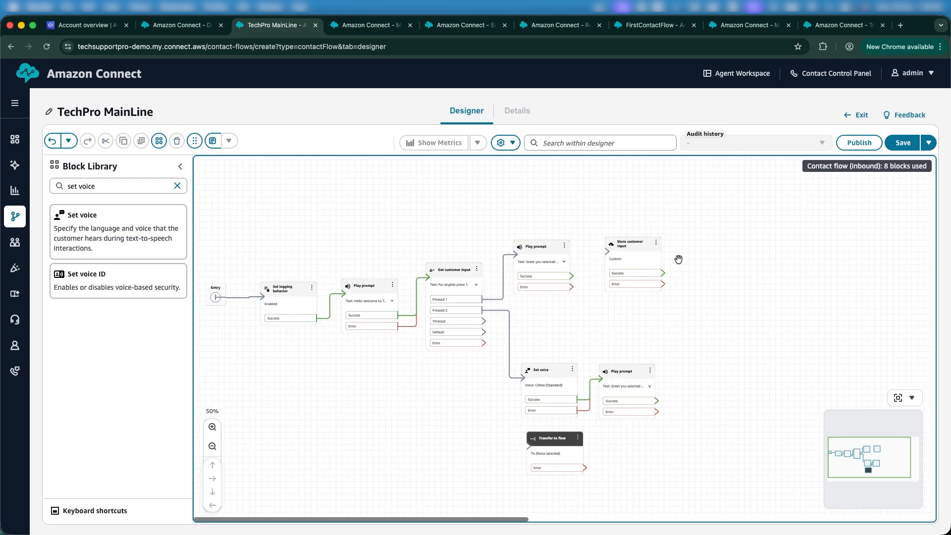
pyautogui.moveTo(634, 242); pyautogui.dragTo(630, 247)
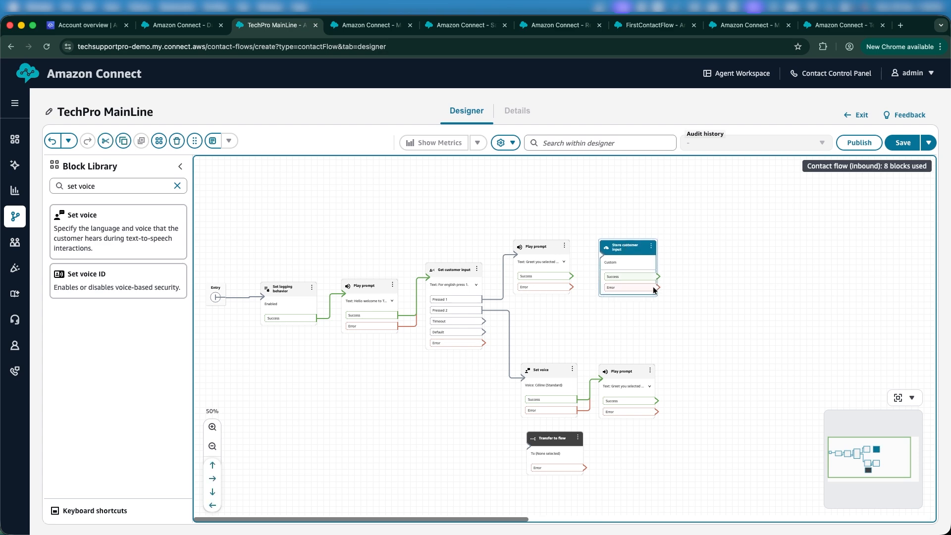
pyautogui.moveTo(685, 294); pyautogui.dragTo(653, 299)
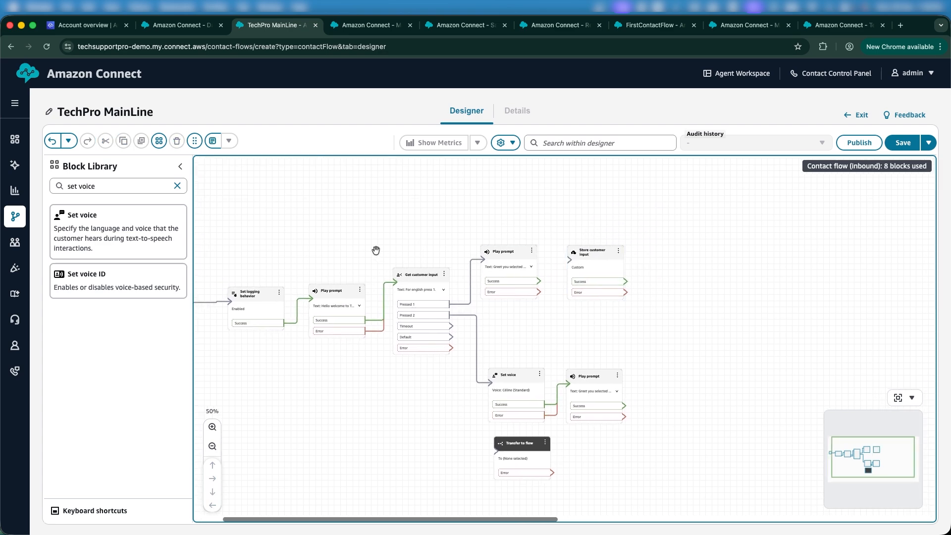
# Add a Loop block from the Logic category directly below Get customer input.
pyautogui.click(177, 185)
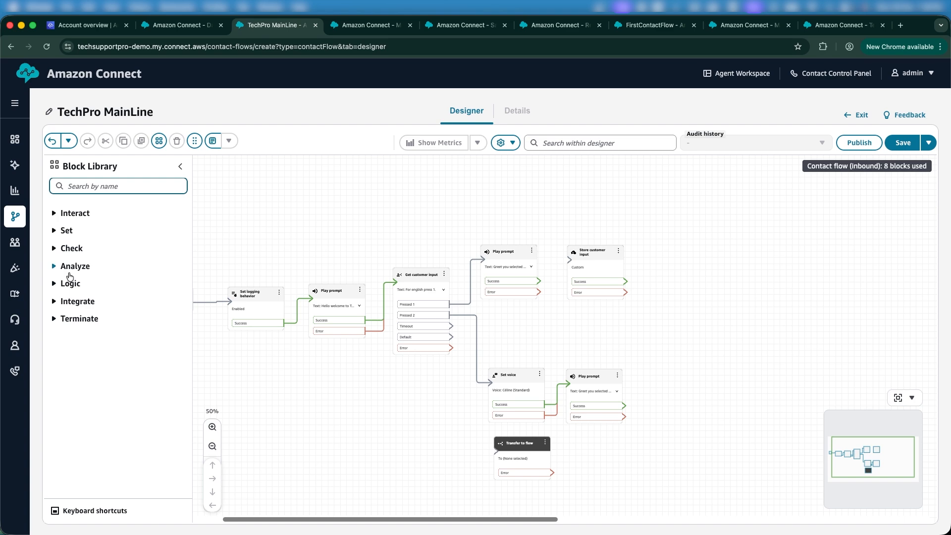
pyautogui.click(71, 283)
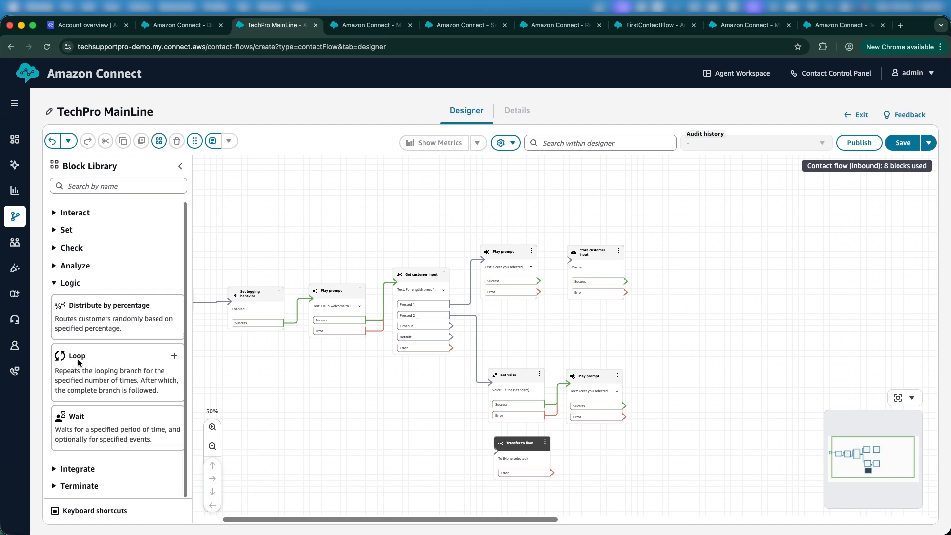
pyautogui.click(342, 422)
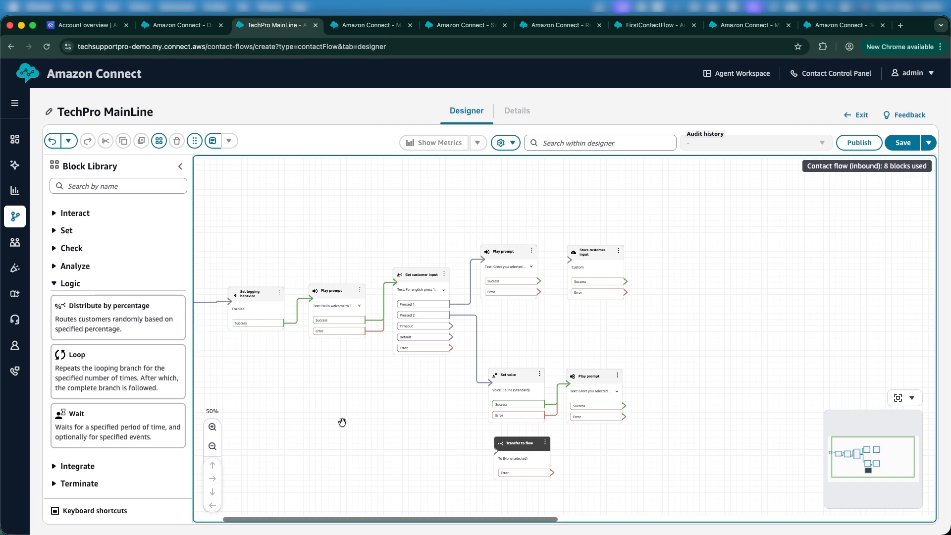
pyautogui.moveTo(341, 422); pyautogui.dragTo(385, 421)
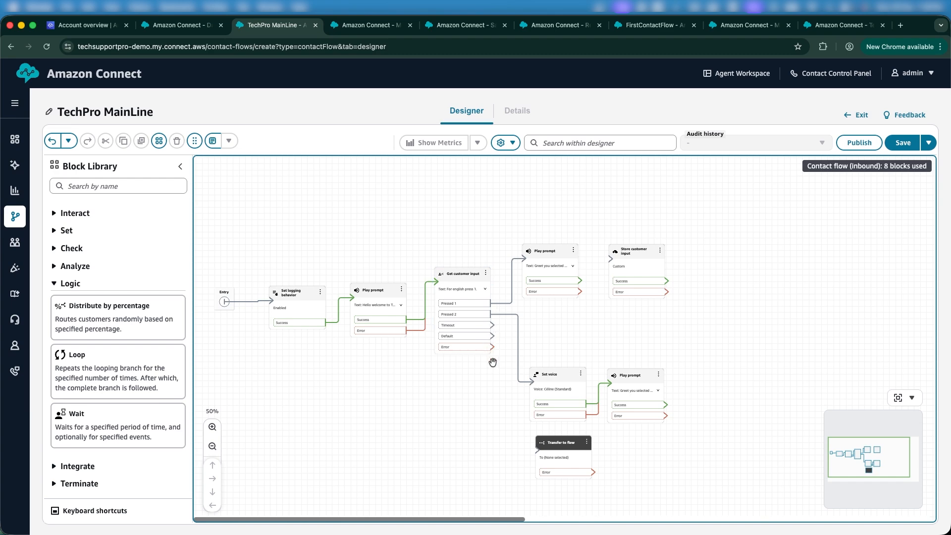
pyautogui.moveTo(149, 367)
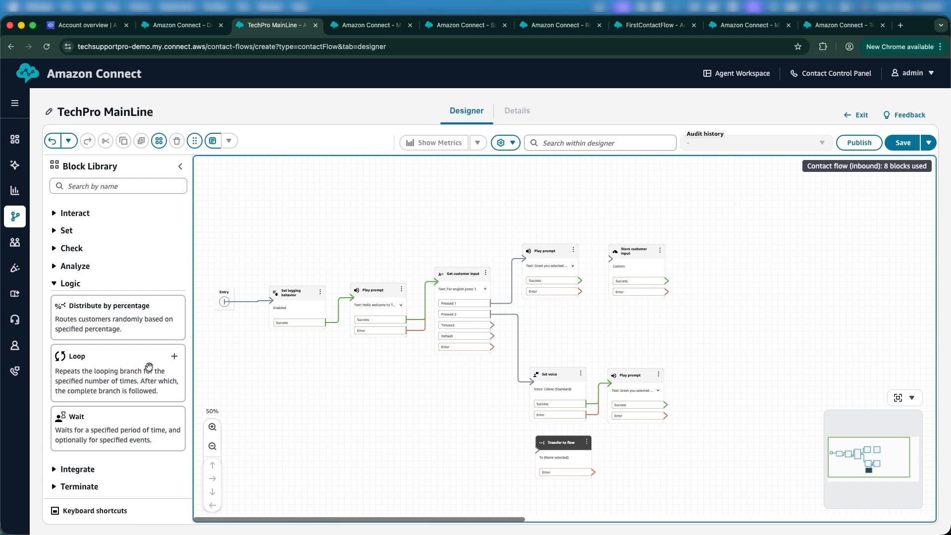
pyautogui.moveTo(149, 366); pyautogui.dragTo(460, 368)
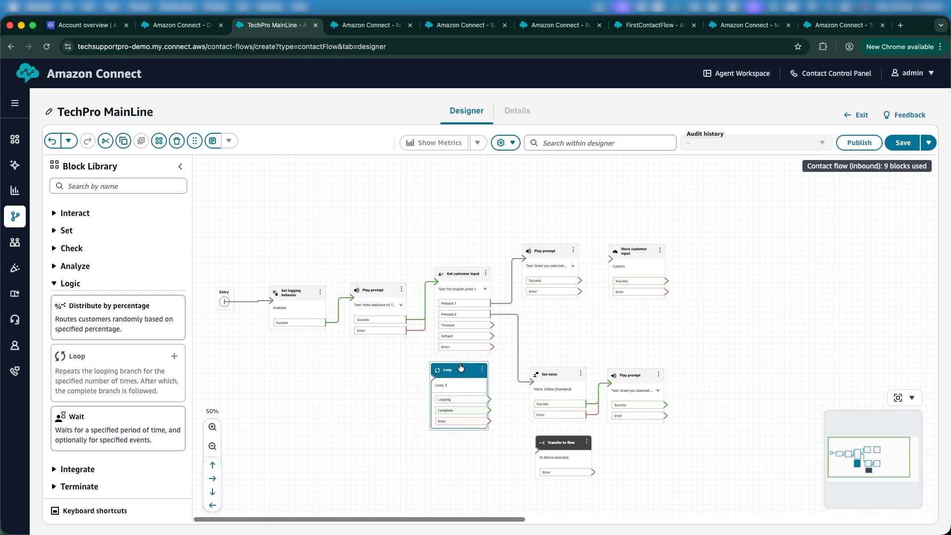
# Route Timeout, Default and Error of Get customer input to Loop, and connect Looping back to Get customer input.
pyautogui.moveTo(492, 328); pyautogui.dragTo(454, 379)
pyautogui.moveTo(491, 337); pyautogui.dragTo(431, 387)
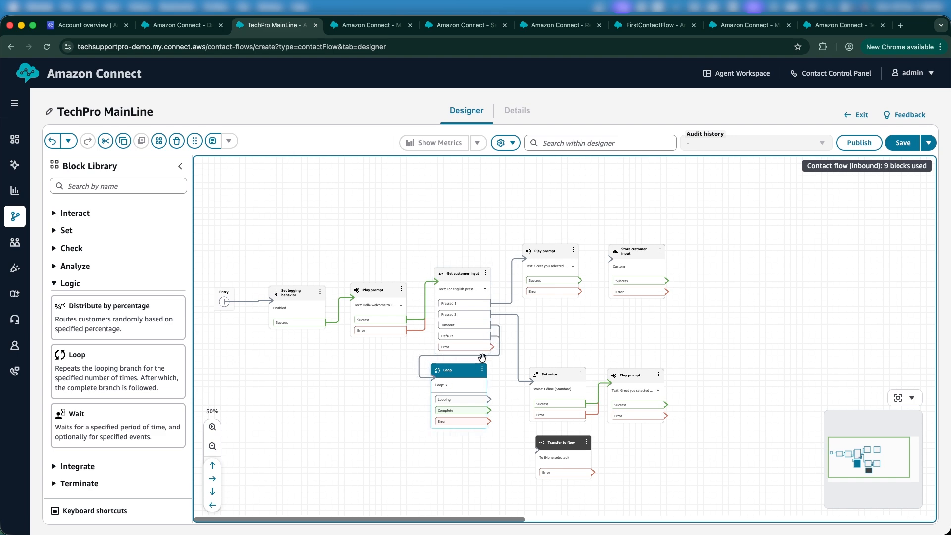
pyautogui.moveTo(491, 349); pyautogui.dragTo(461, 342)
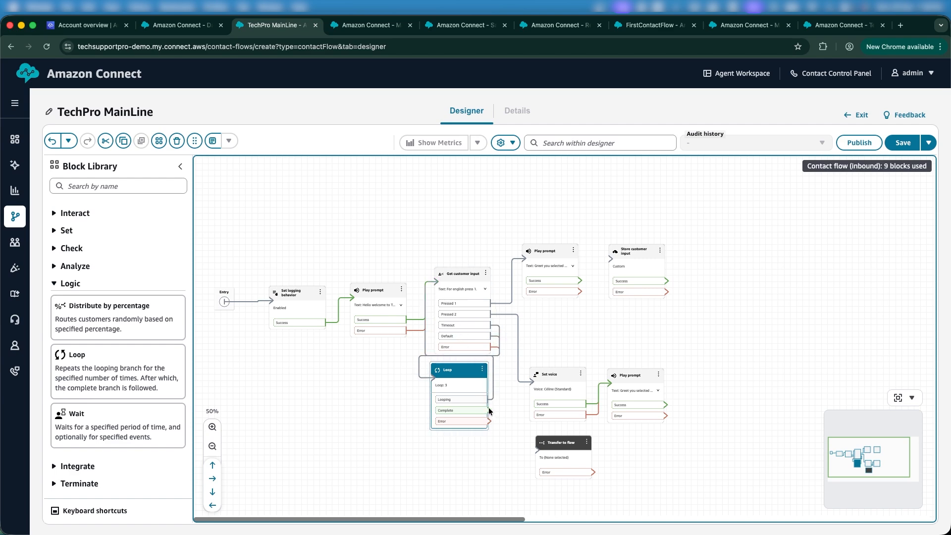
# Connect the Complete and Error outputs of Loop to the English Play prompt.
pyautogui.moveTo(489, 411); pyautogui.dragTo(541, 294)
pyautogui.moveTo(489, 422); pyautogui.dragTo(534, 277)
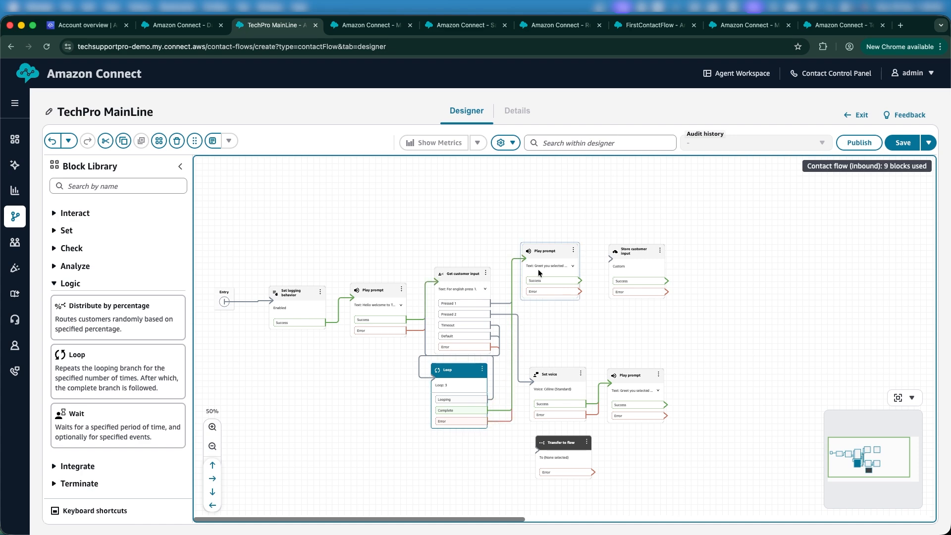
pyautogui.click(580, 340)
pyautogui.moveTo(580, 340); pyautogui.dragTo(580, 319)
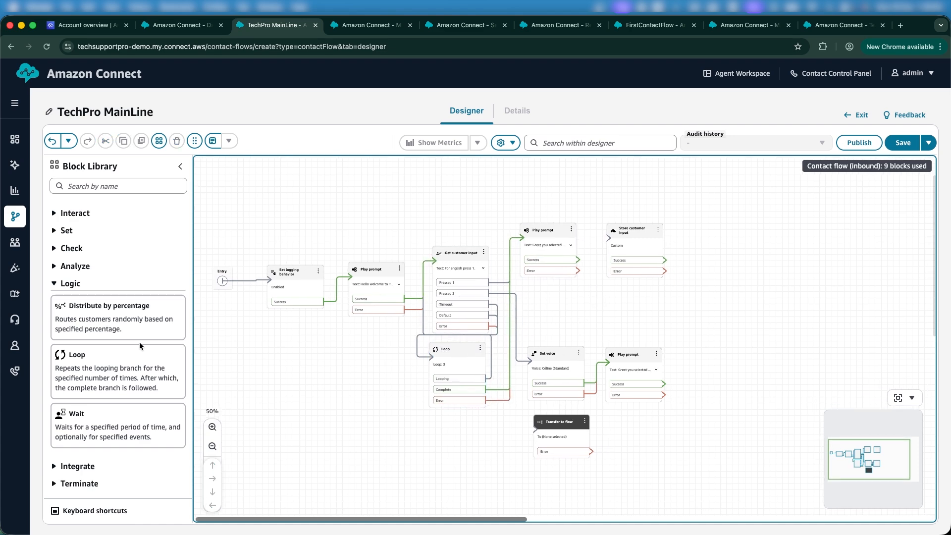
# Add a Set contact attributes block from the Set category to the canvas beneath Store customer input.
pyautogui.click(71, 283)
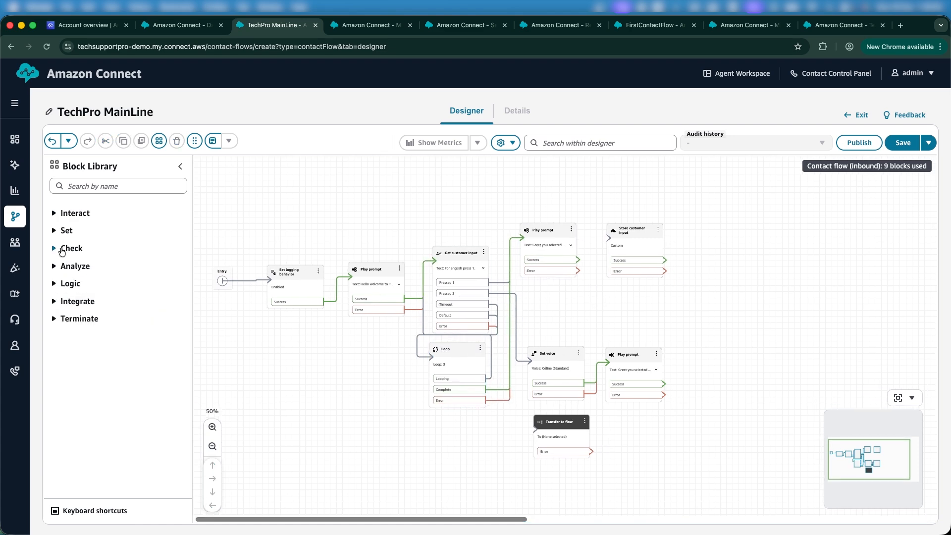
pyautogui.click(62, 248)
pyautogui.scroll(-5, 87, 286)
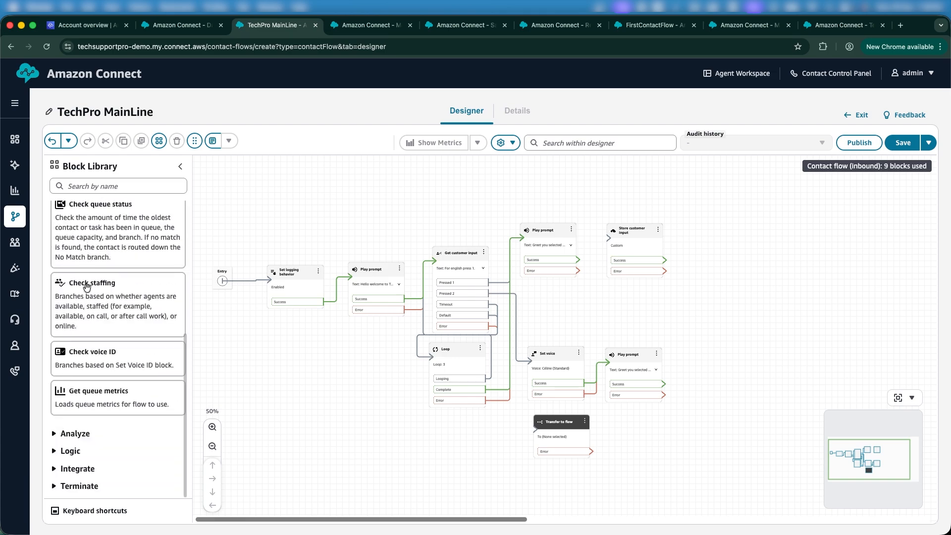
pyautogui.scroll(5, 87, 286)
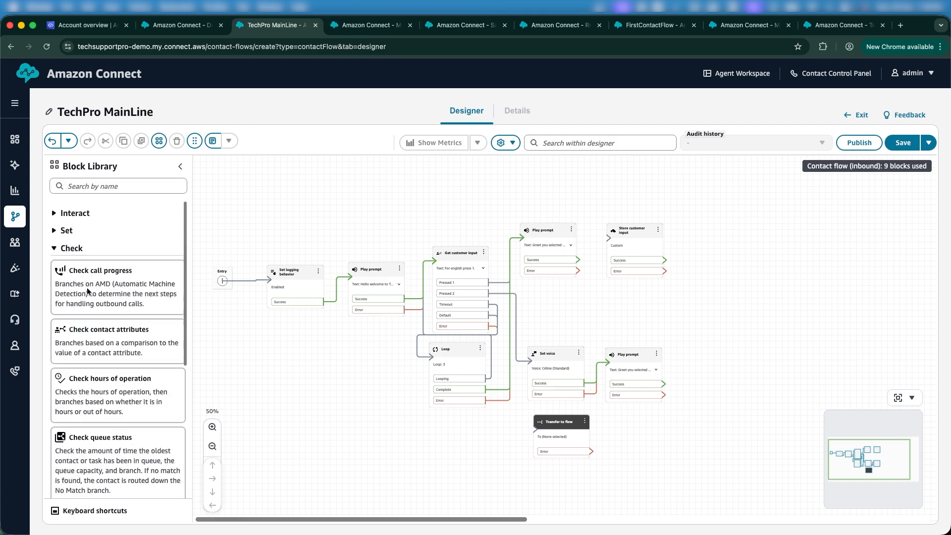
pyautogui.click(63, 213)
pyautogui.click(63, 213)
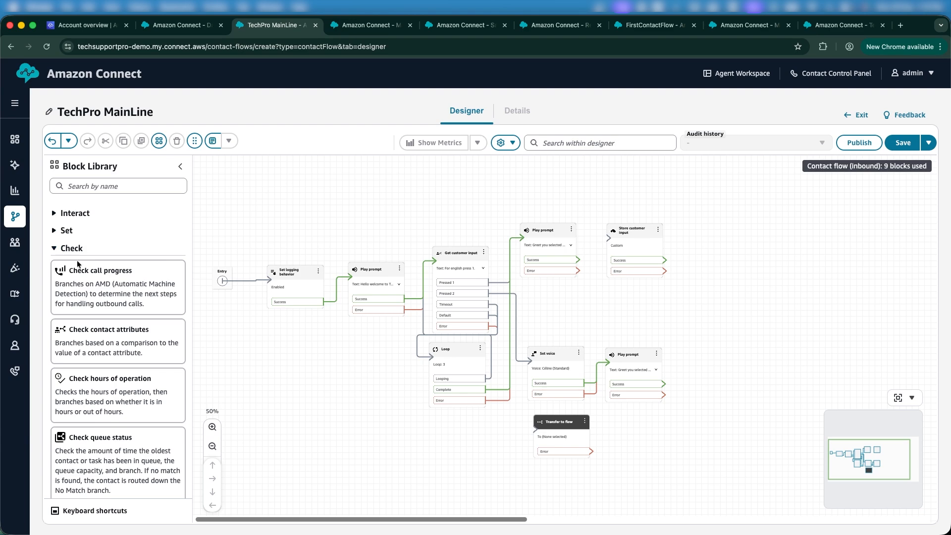
pyautogui.click(65, 252)
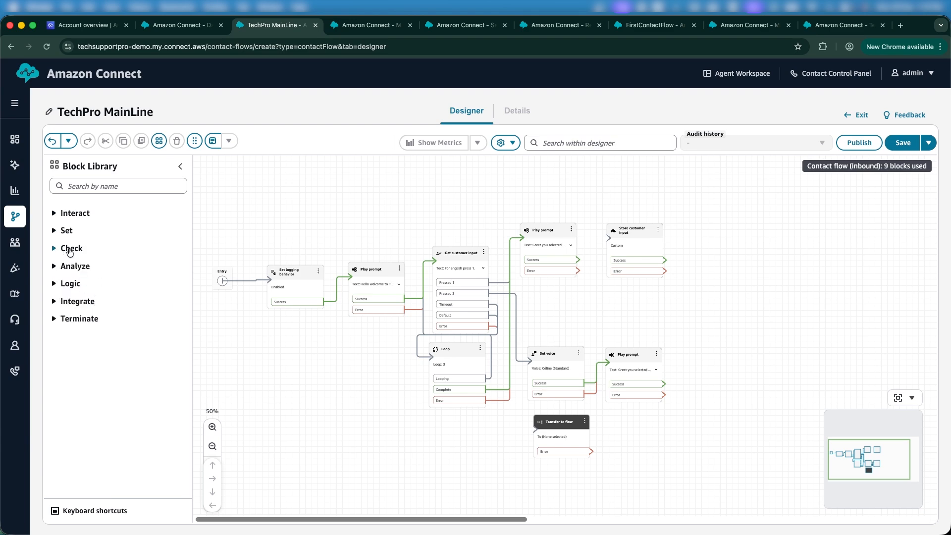
pyautogui.click(62, 231)
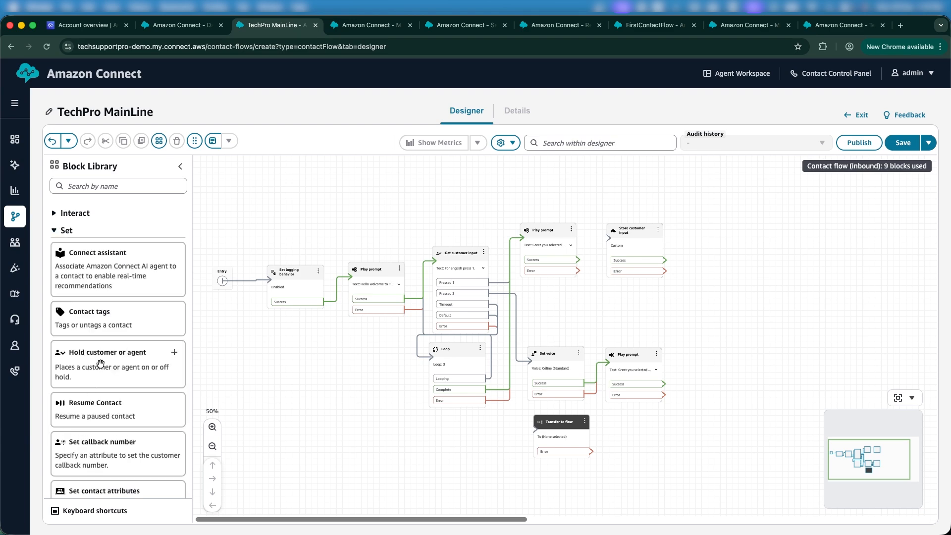
pyautogui.scroll(-4, 101, 365)
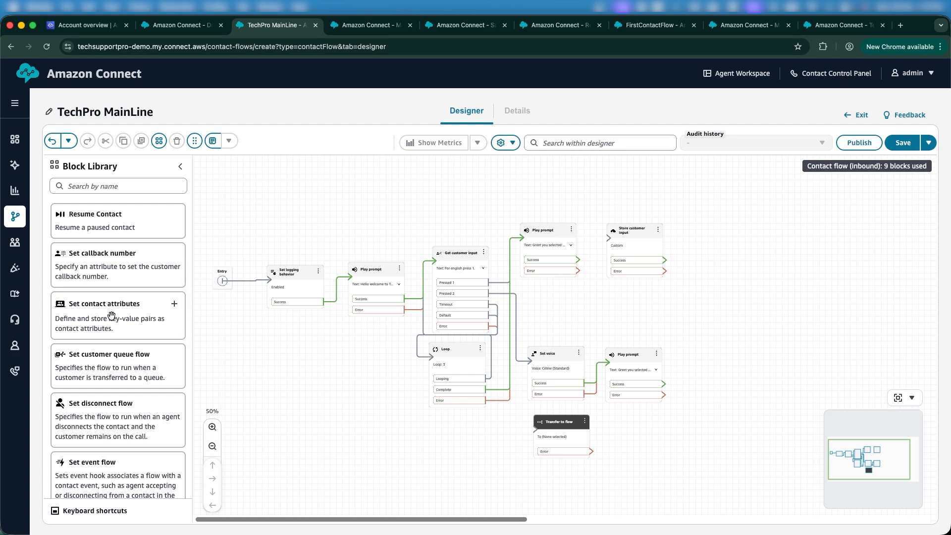
pyautogui.moveTo(110, 308); pyautogui.dragTo(530, 281)
pyautogui.moveTo(462, 292); pyautogui.dragTo(492, 281)
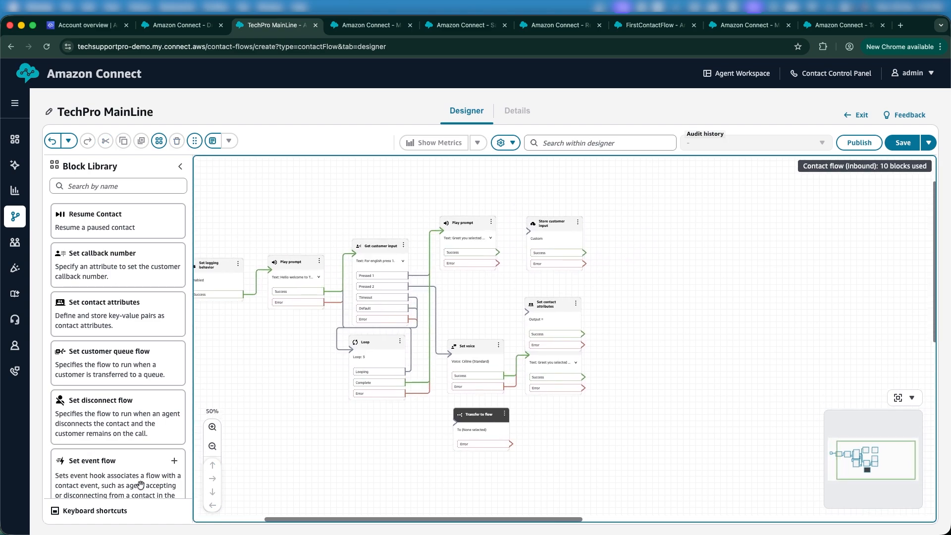
# Move the Set contact attributes block into the upper row, to the right of Store customer input.
pyautogui.click(213, 447)
pyautogui.click(213, 447)
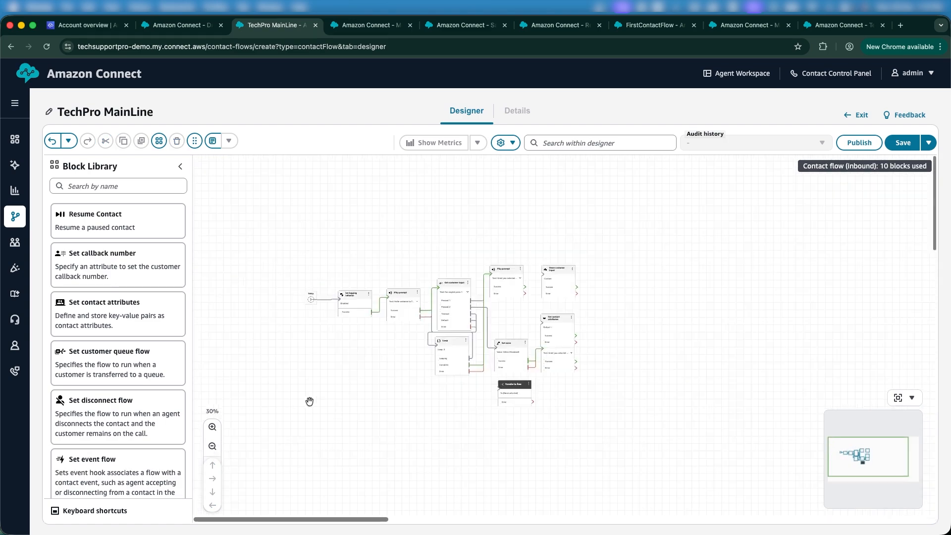
pyautogui.click(212, 427)
pyautogui.click(212, 427)
pyautogui.click(213, 427)
pyautogui.click(212, 427)
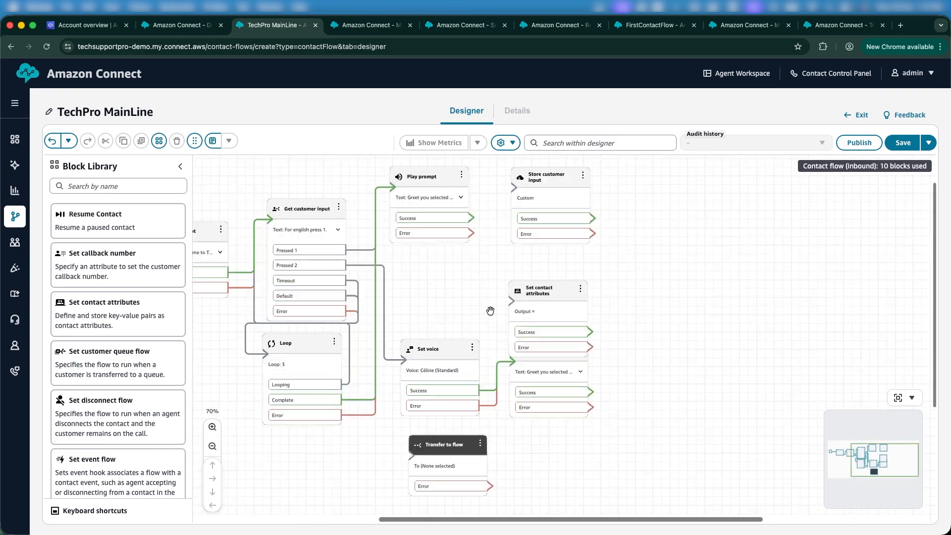
pyautogui.click(551, 291)
pyautogui.moveTo(552, 292); pyautogui.dragTo(680, 176)
pyautogui.moveTo(771, 225); pyautogui.dragTo(774, 259)
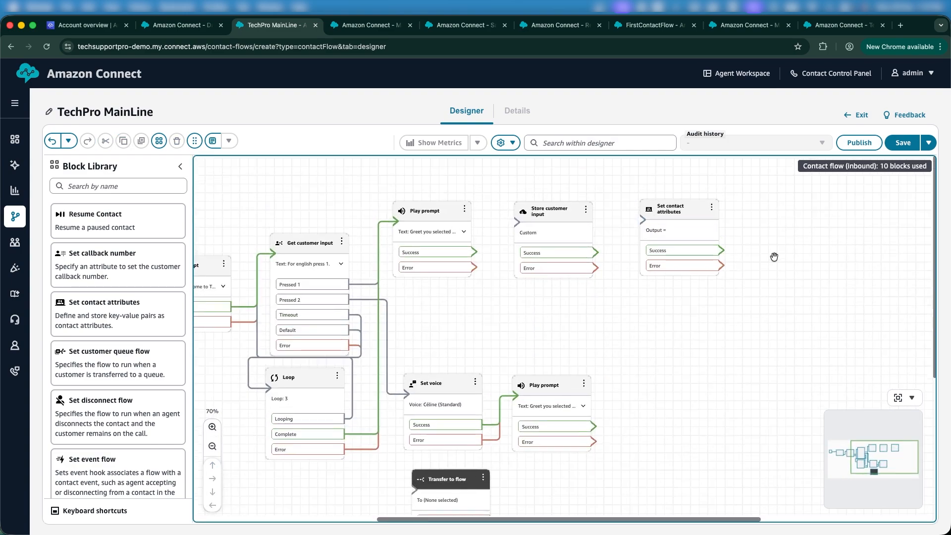
pyautogui.click(452, 258)
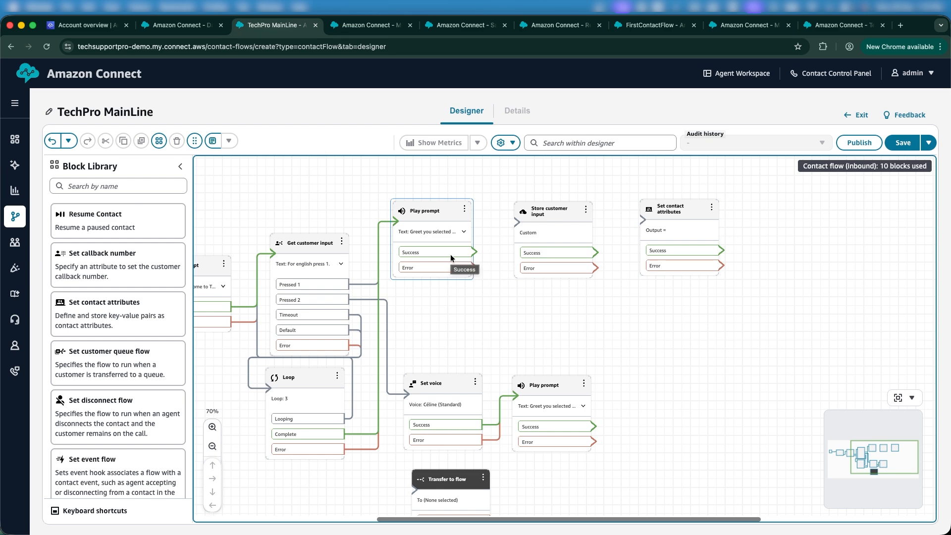
pyautogui.click(477, 288)
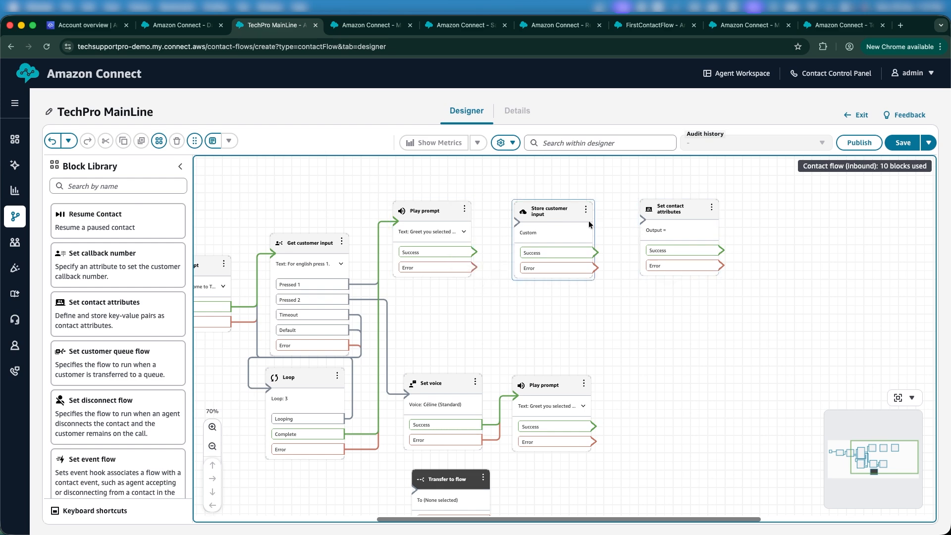
pyautogui.click(458, 245)
pyautogui.click(459, 304)
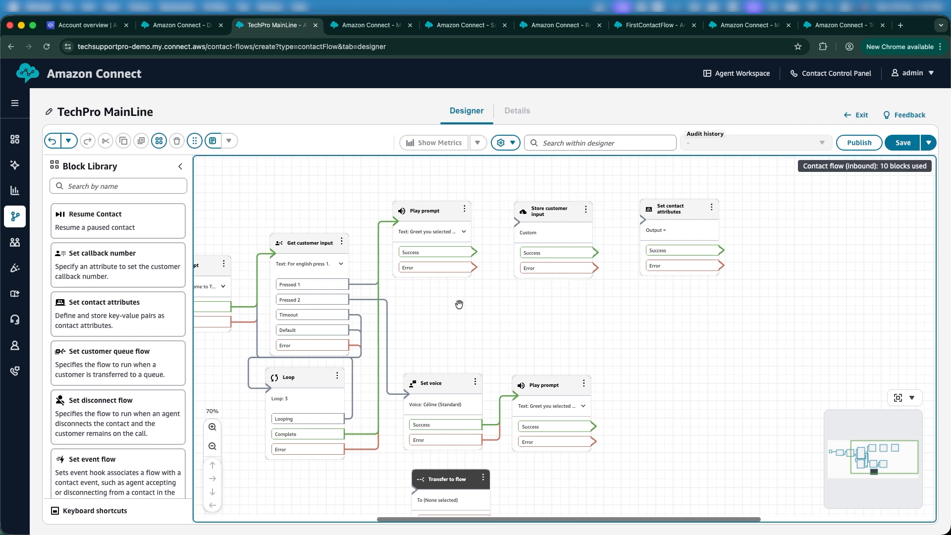
pyautogui.moveTo(461, 316); pyautogui.dragTo(501, 316)
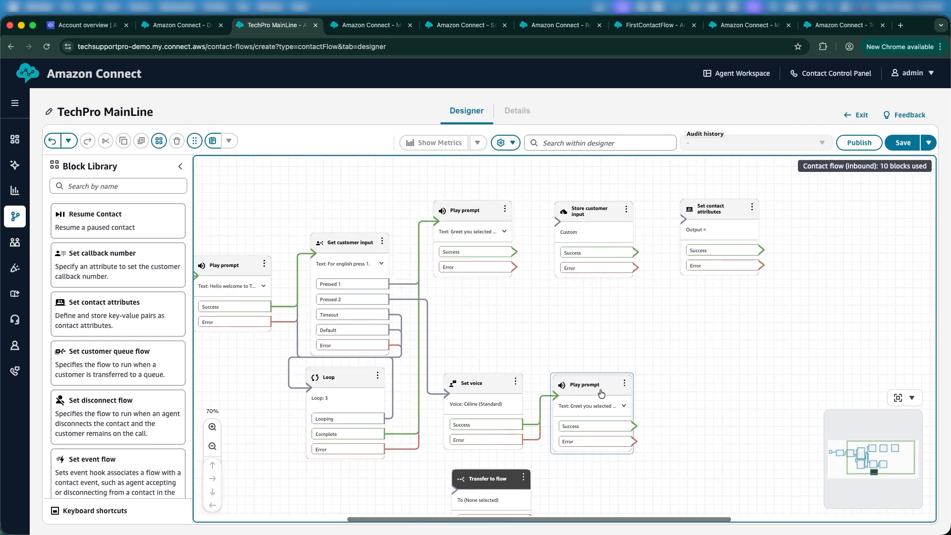
pyautogui.moveTo(563, 337)
pyautogui.mouseDown()
pyautogui.moveTo(546, 314)
pyautogui.moveTo(527, 346)
pyautogui.moveTo(555, 340)
pyautogui.mouseUp()
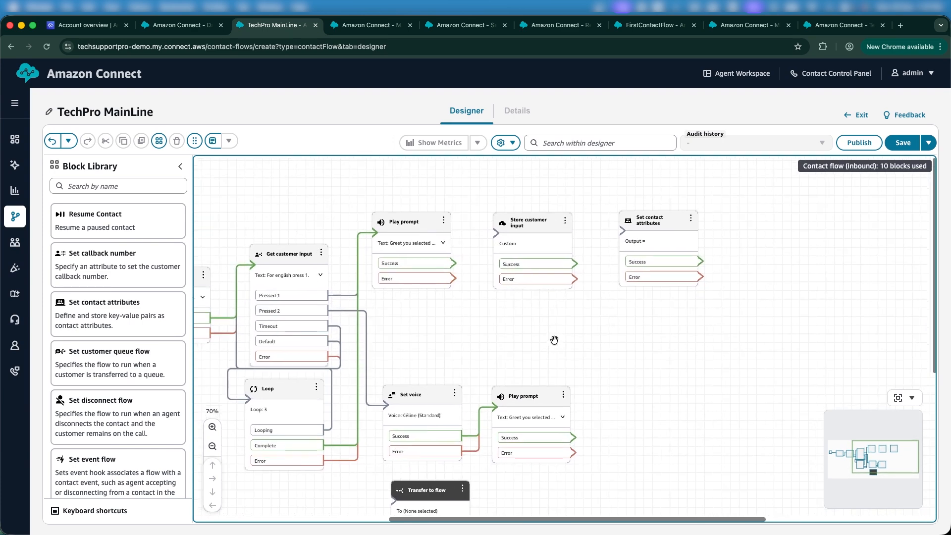
pyautogui.rightClick(418, 225)
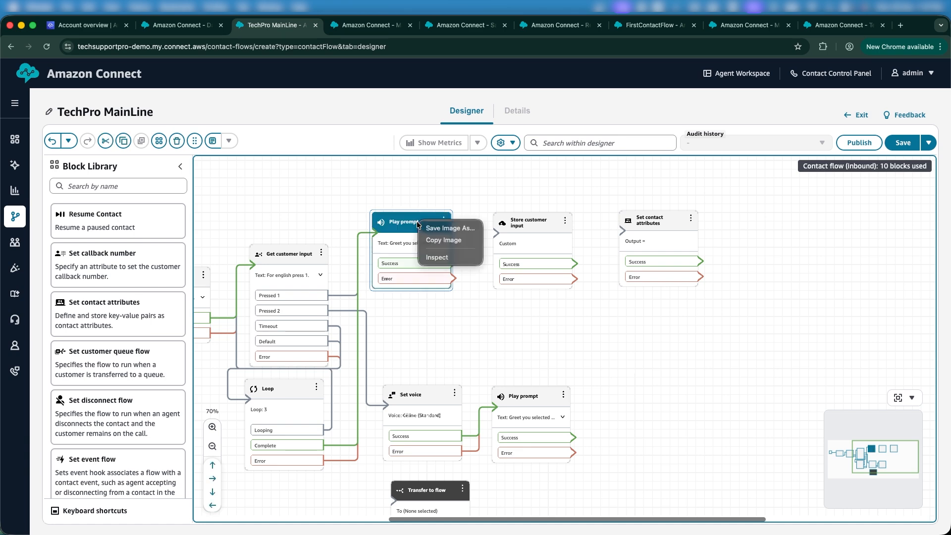
pyautogui.click(488, 340)
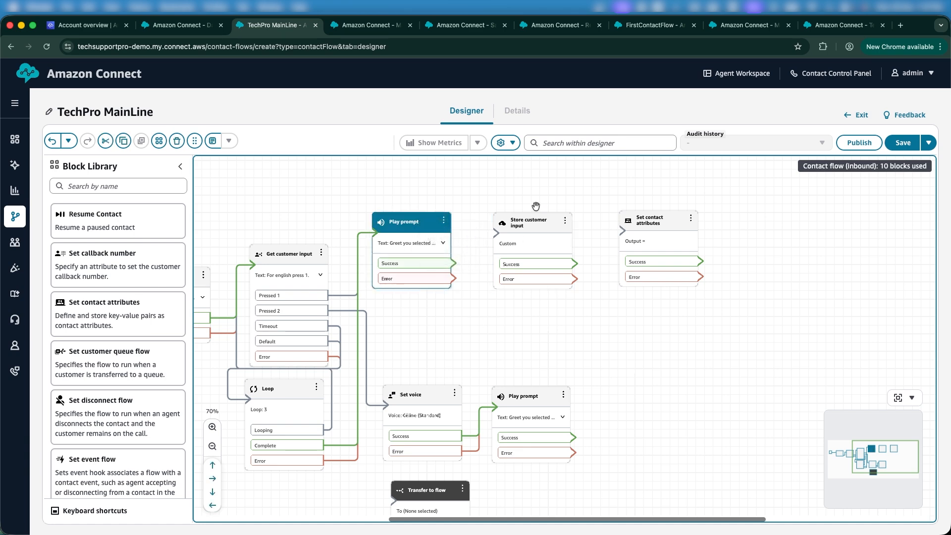
# Connect the Success and Error outputs of the English Play prompt to Store customer input.
pyautogui.moveTo(454, 263); pyautogui.dragTo(498, 232)
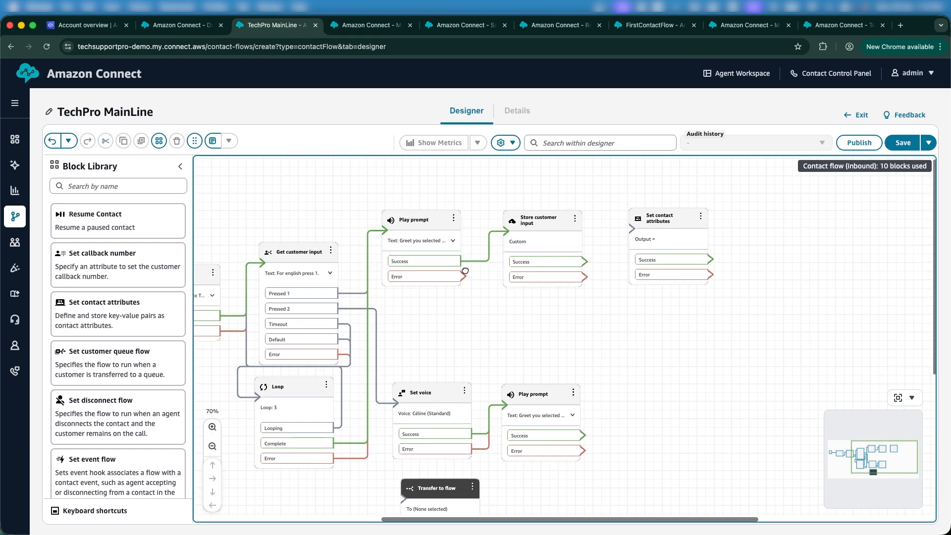
pyautogui.moveTo(461, 277); pyautogui.dragTo(492, 249)
# Give Store customer input a manually set text-to-speech prompt asking for the 4-digit extension, keeping the default input settings.
pyautogui.click(536, 221)
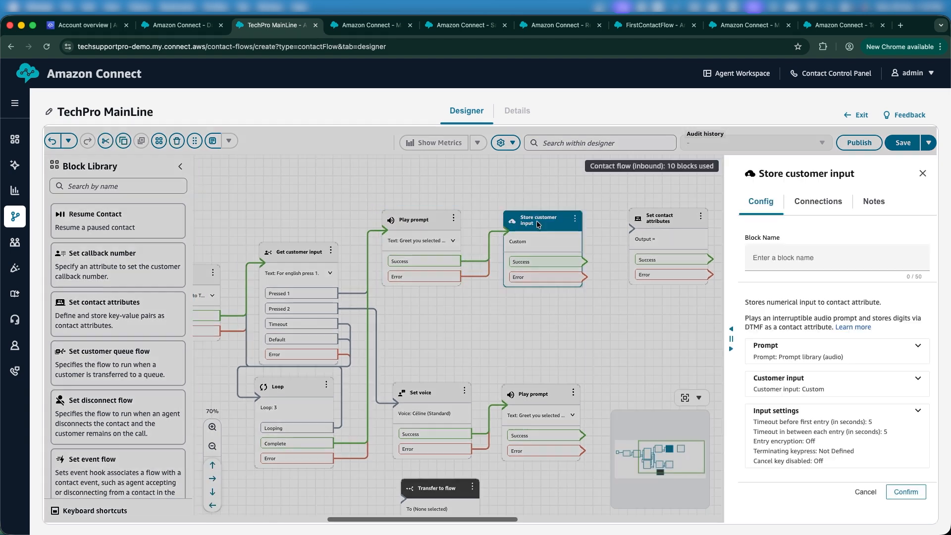
pyautogui.click(809, 391)
pyautogui.click(797, 348)
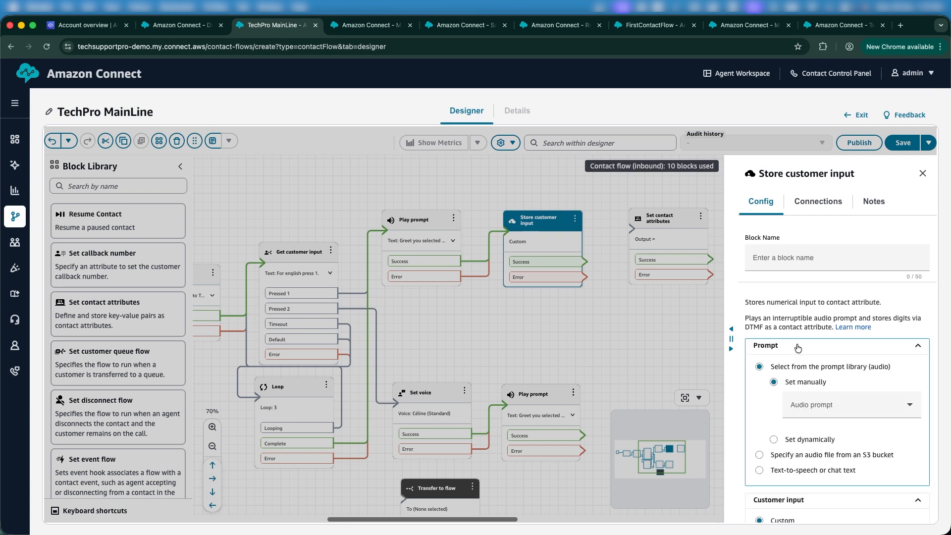
pyautogui.click(792, 471)
pyautogui.click(811, 463)
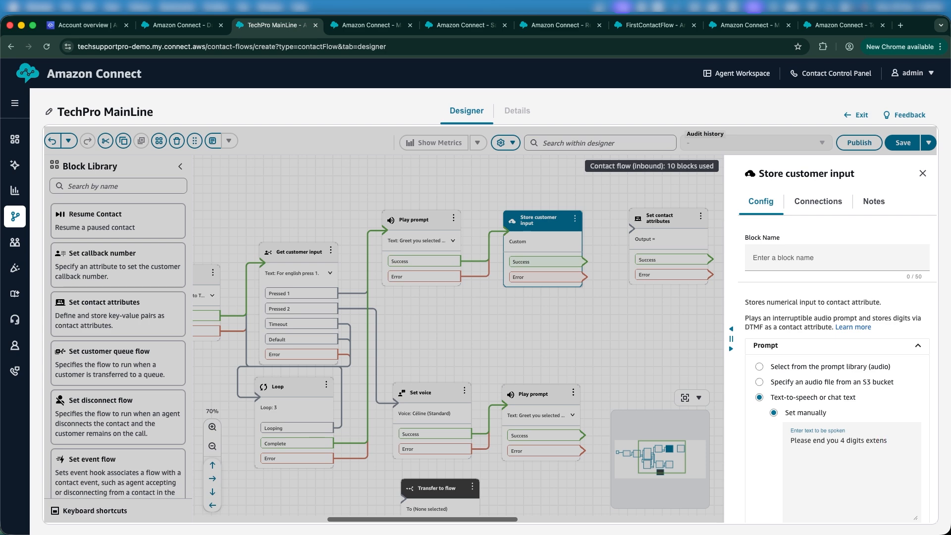
pyautogui.scroll(-10, 863, 446)
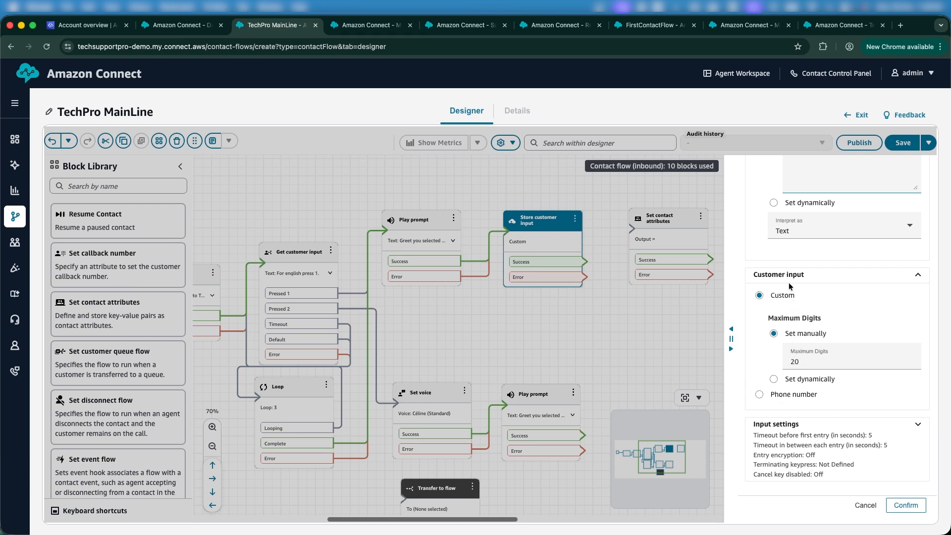
pyautogui.click(799, 432)
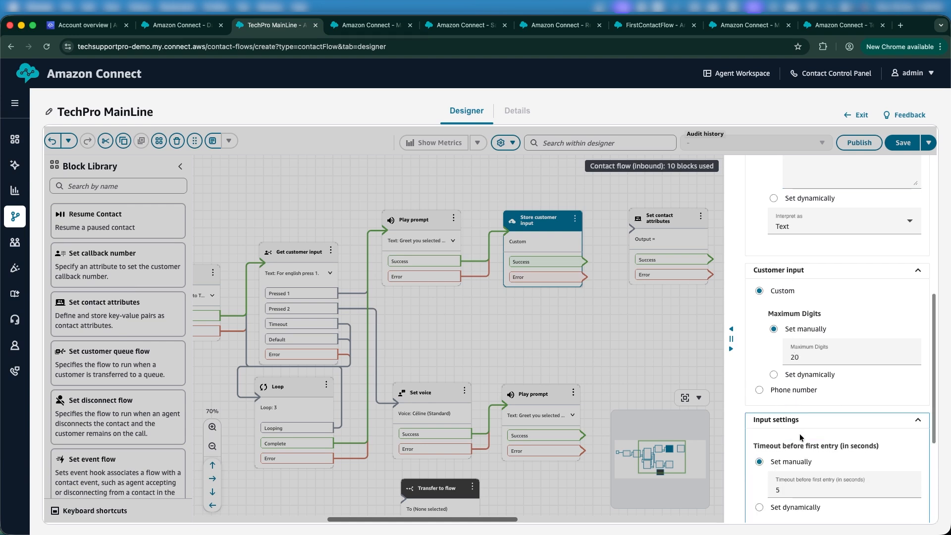
pyautogui.scroll(-4, 800, 421)
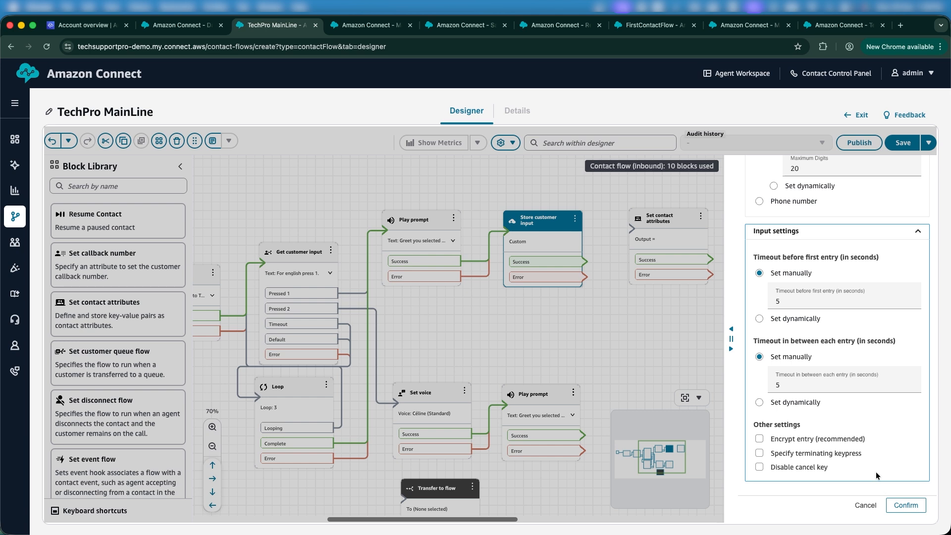
pyautogui.click(906, 505)
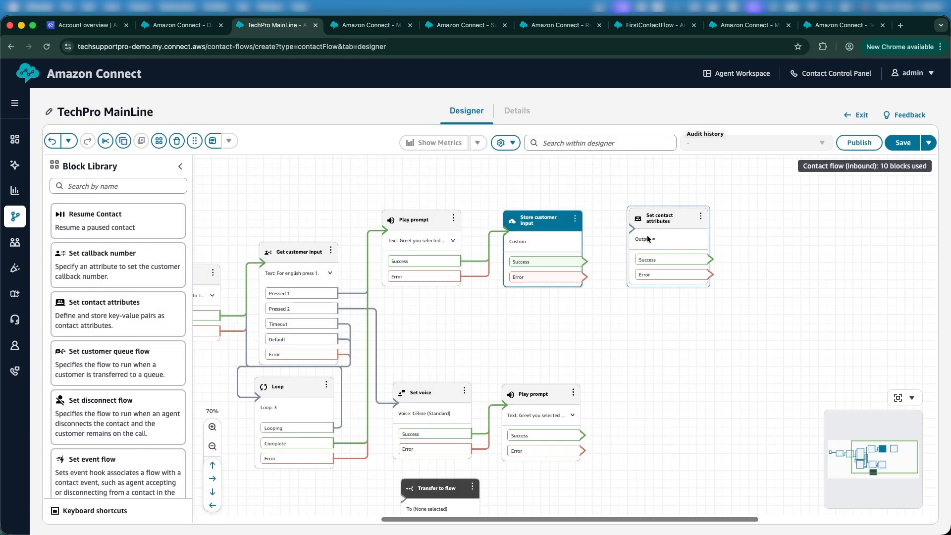
# Adjust the positions of Store customer input and Set contact attributes, and connect the former's Success and Error outputs to the latter.
pyautogui.moveTo(537, 227); pyautogui.dragTo(551, 221)
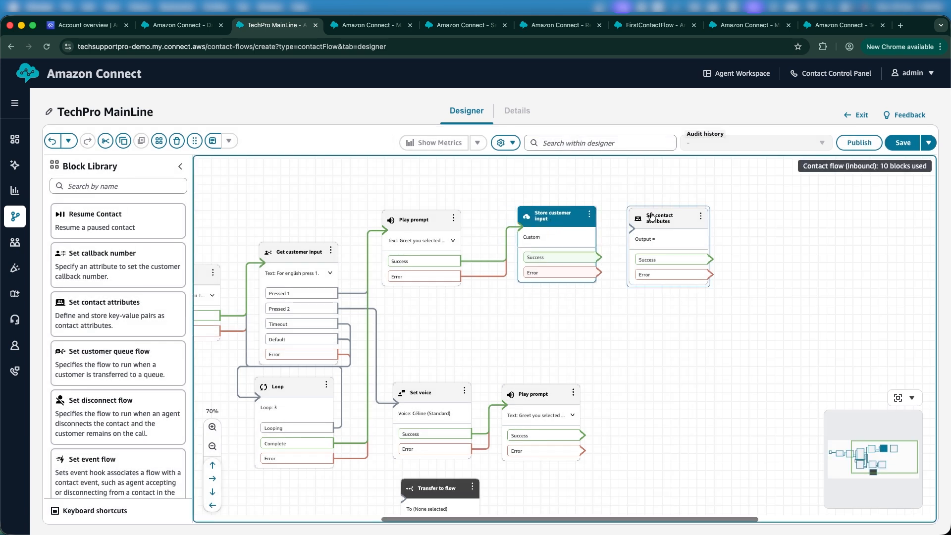
pyautogui.moveTo(650, 219); pyautogui.dragTo(648, 226)
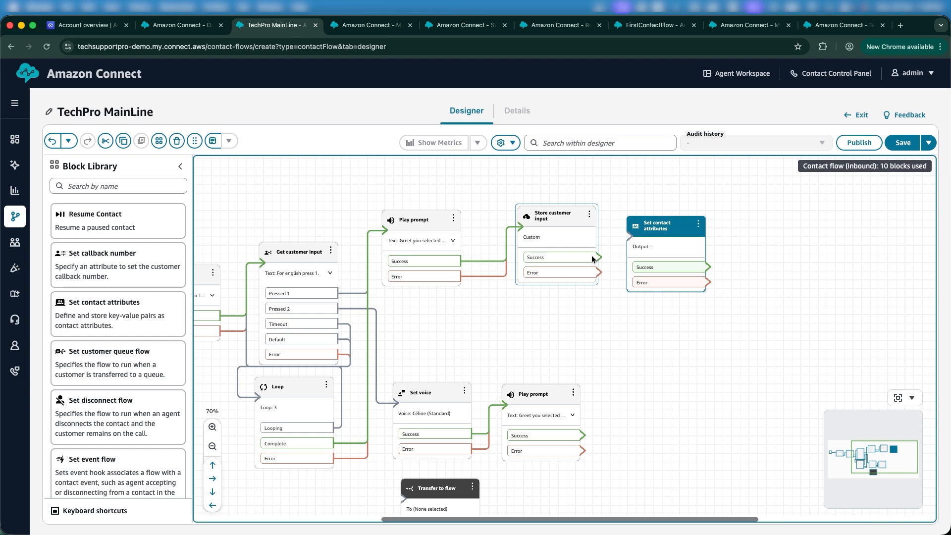
pyautogui.moveTo(596, 263); pyautogui.dragTo(640, 236)
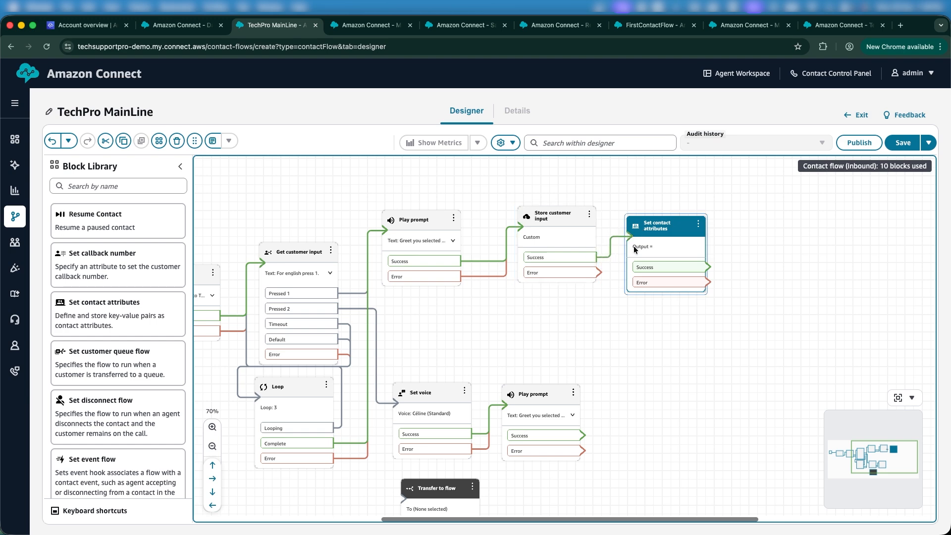
pyautogui.moveTo(599, 272); pyautogui.dragTo(639, 244)
# Add an attribute on the current contact in Set contact attributes, with the User defined namespace and the key Extension.
pyautogui.click(661, 228)
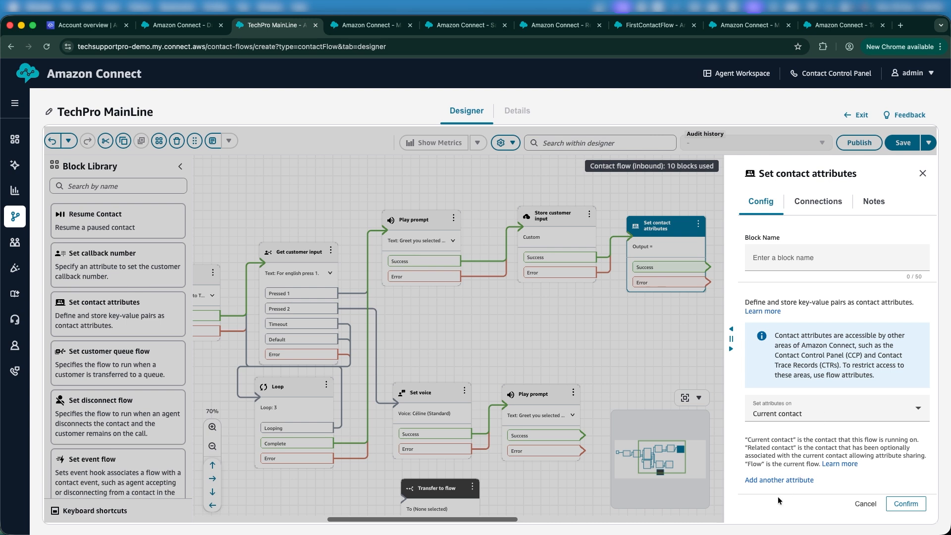
pyautogui.click(776, 479)
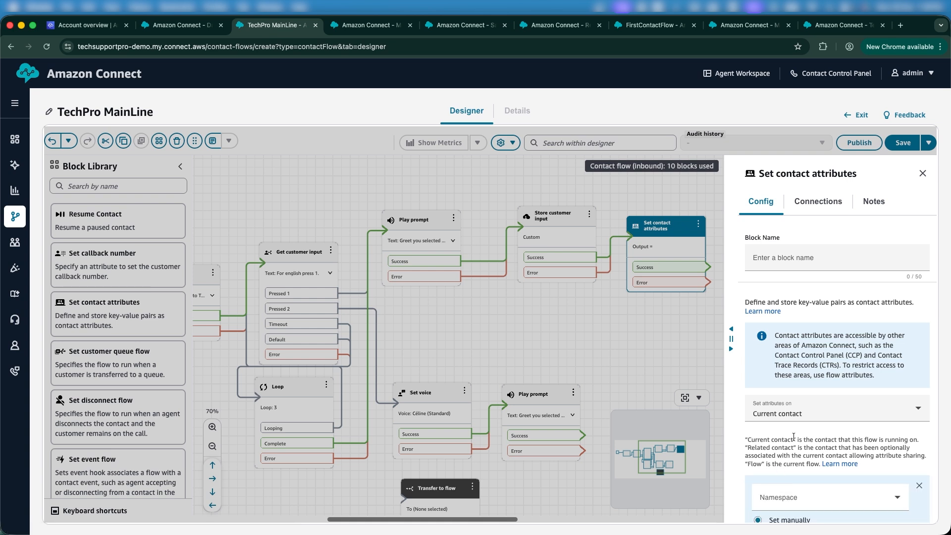
pyautogui.scroll(-3, 794, 436)
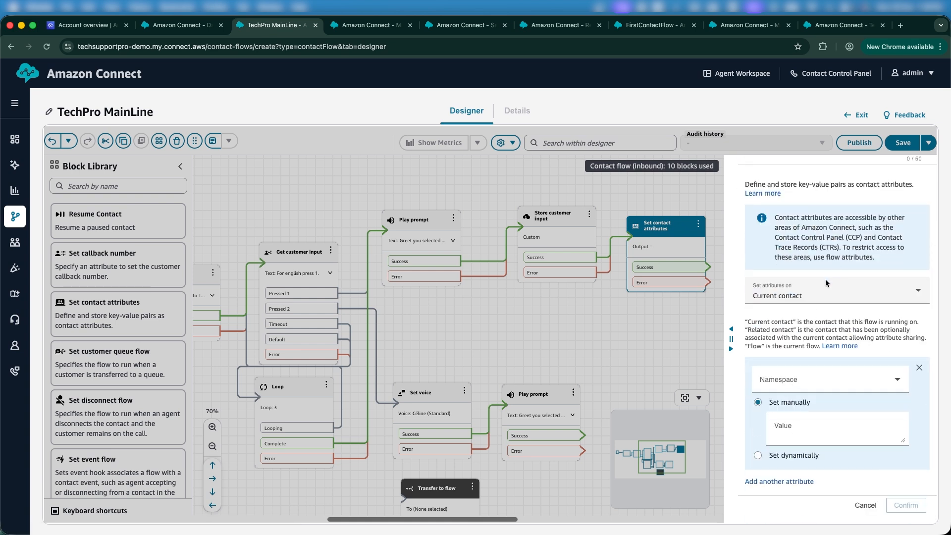
pyautogui.click(809, 296)
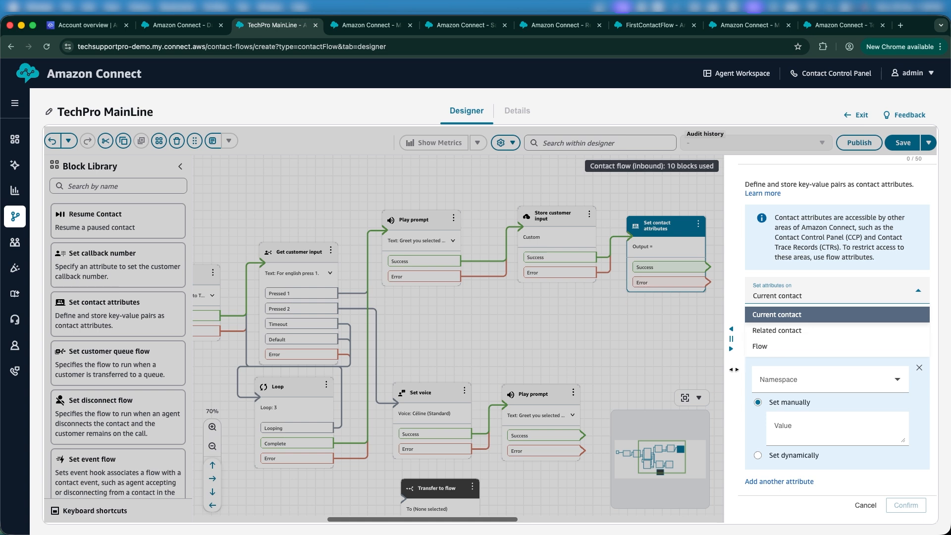
pyautogui.click(785, 316)
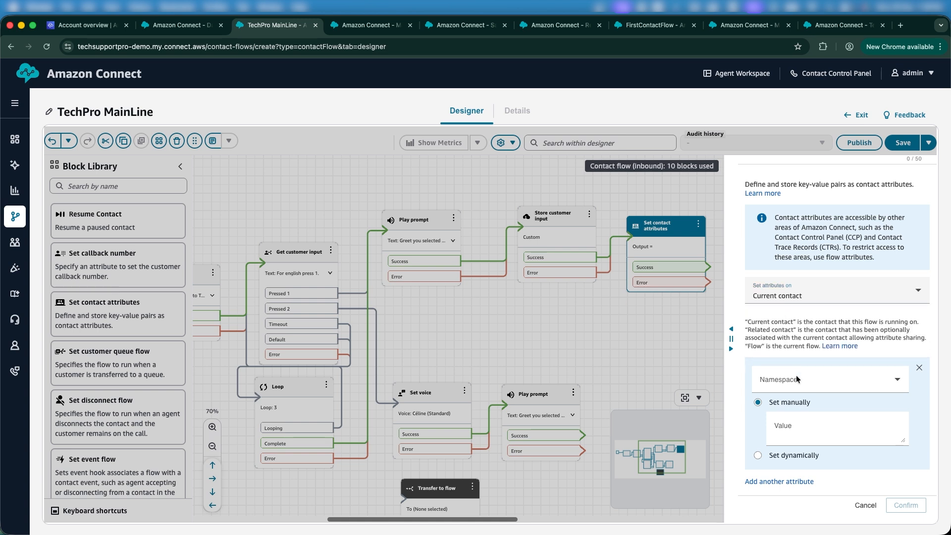
pyautogui.click(792, 382)
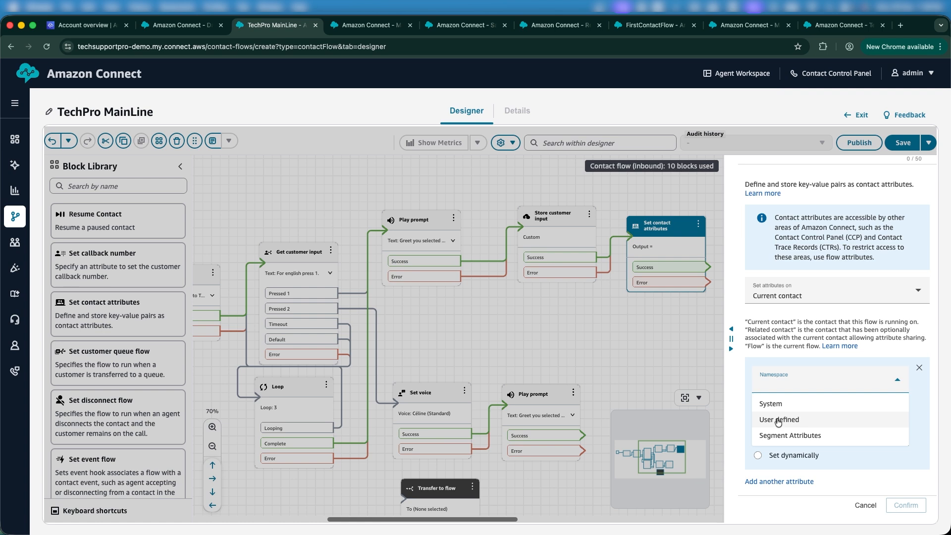
pyautogui.click(775, 404)
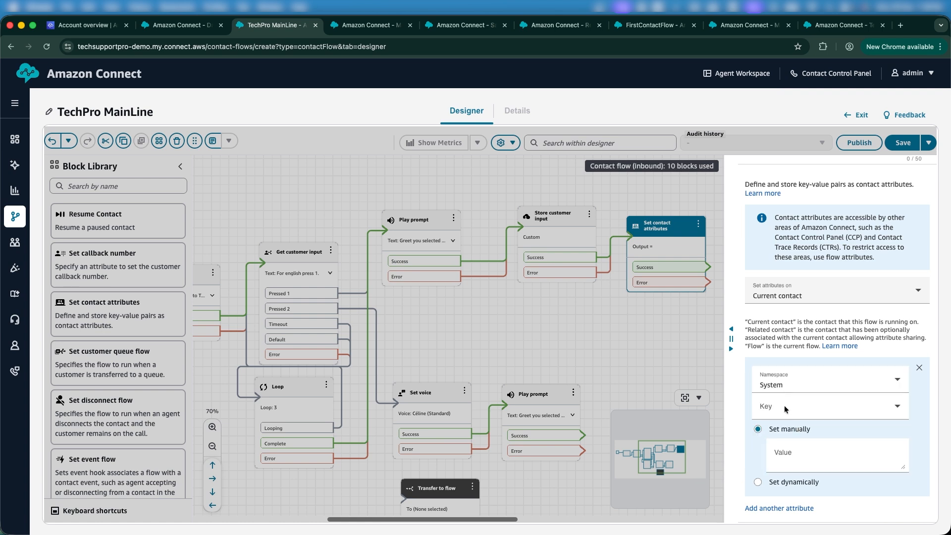
pyautogui.click(783, 407)
pyautogui.click(786, 382)
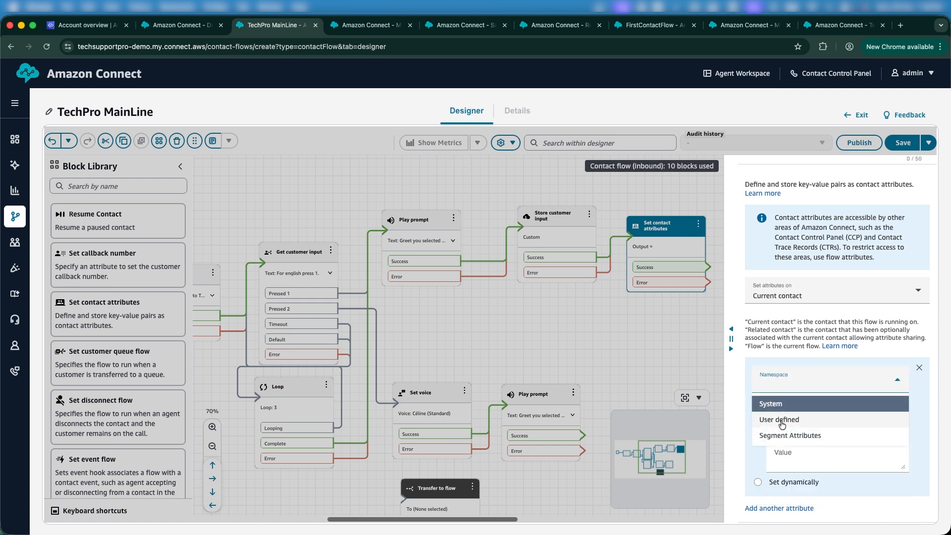
pyautogui.click(782, 420)
pyautogui.click(776, 410)
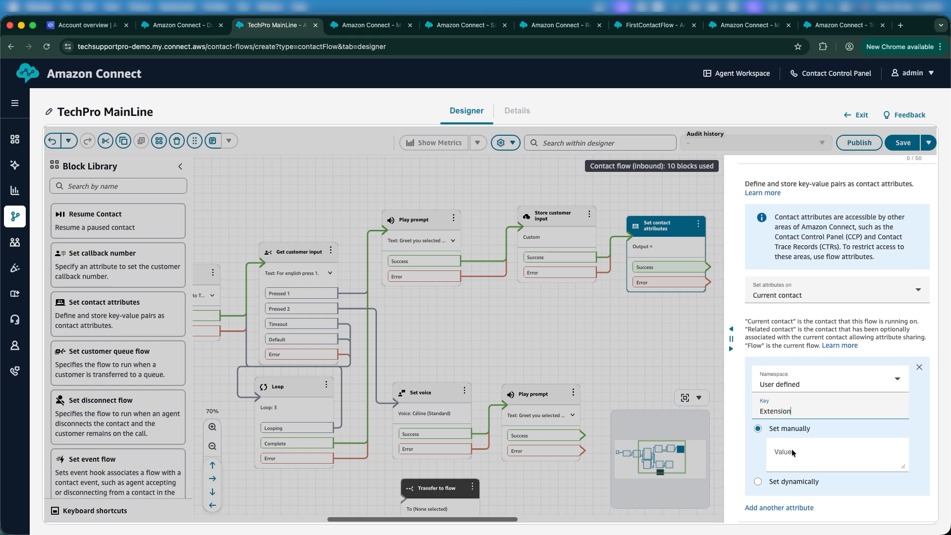
# Set the Extension attribute's value dynamically from the System namespace's Stored customer input key and confirm the block settings.
pyautogui.scroll(-1, 793, 452)
pyautogui.click(784, 426)
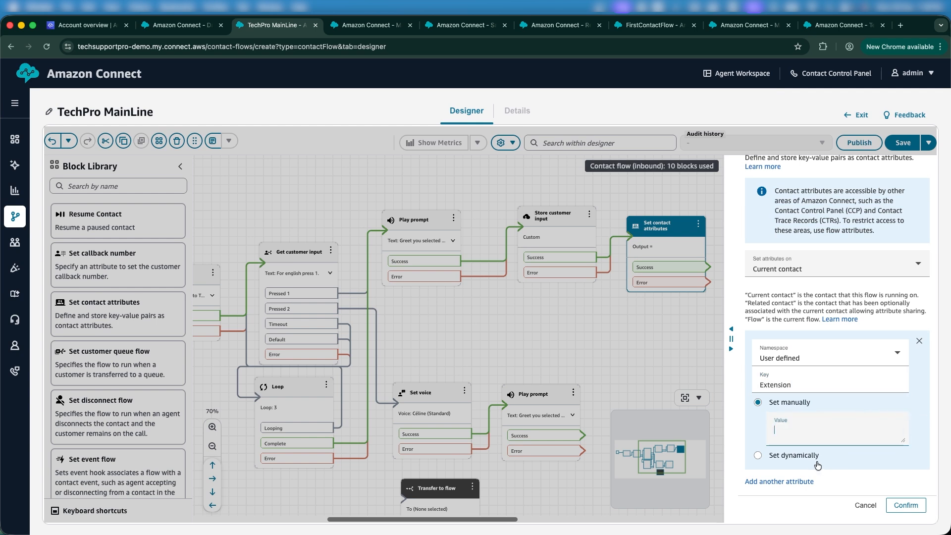
pyautogui.click(804, 460)
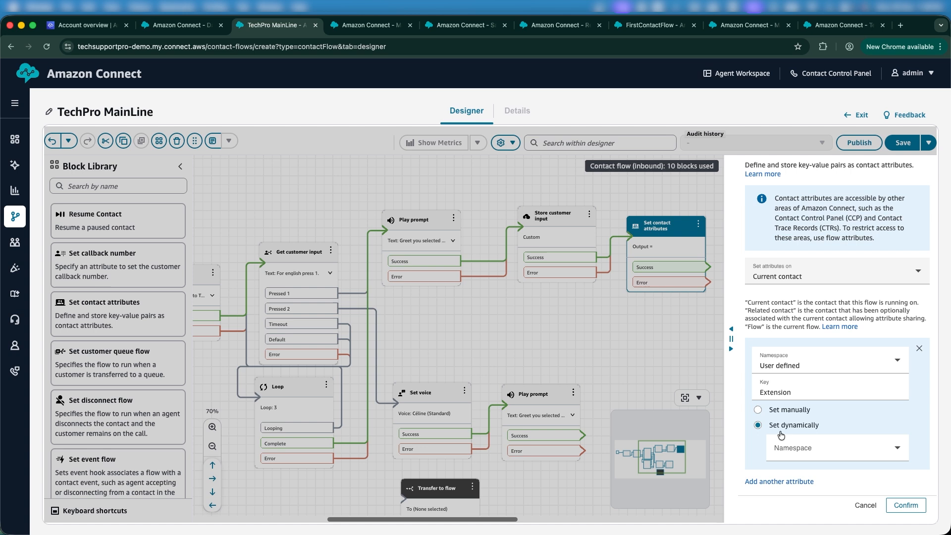
pyautogui.click(835, 454)
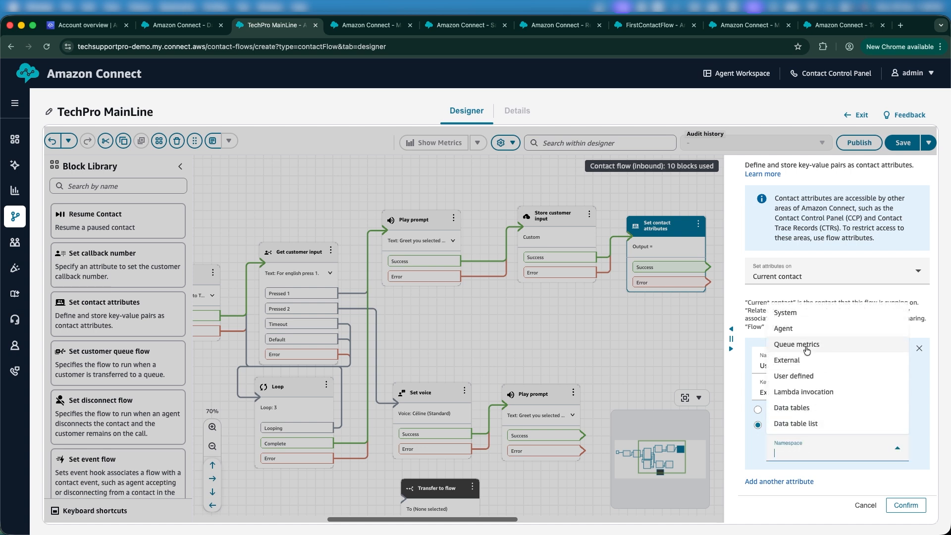
pyautogui.click(789, 313)
pyautogui.scroll(-1, 813, 437)
pyautogui.click(811, 439)
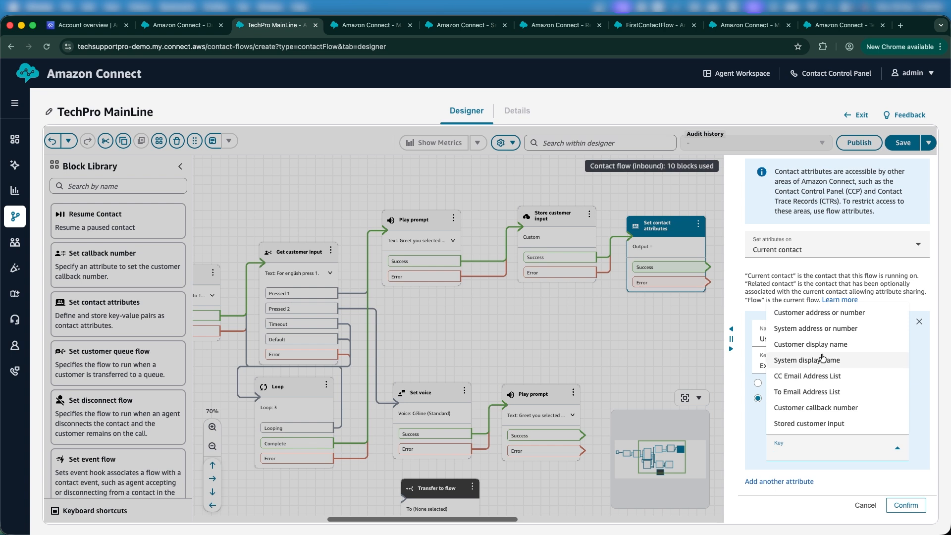
pyautogui.click(807, 424)
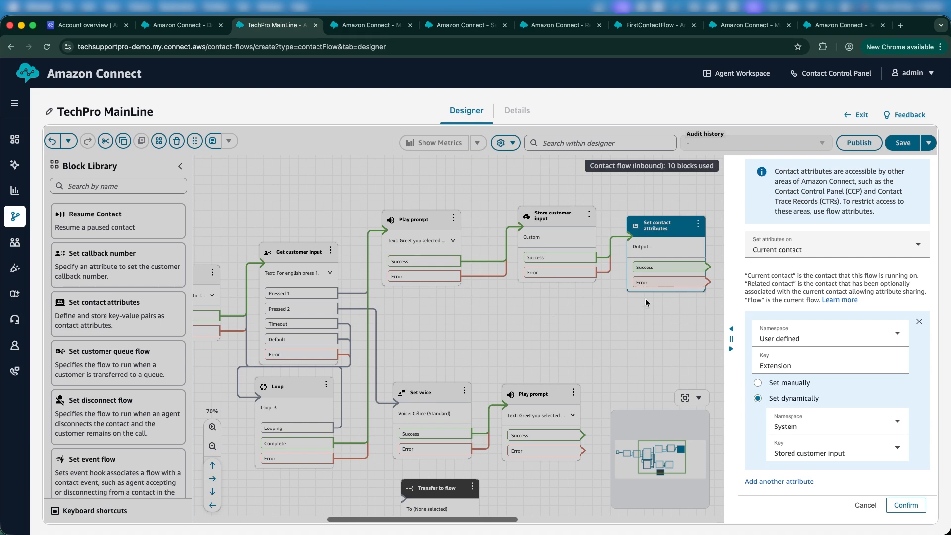
pyautogui.moveTo(758, 365); pyautogui.dragTo(795, 367)
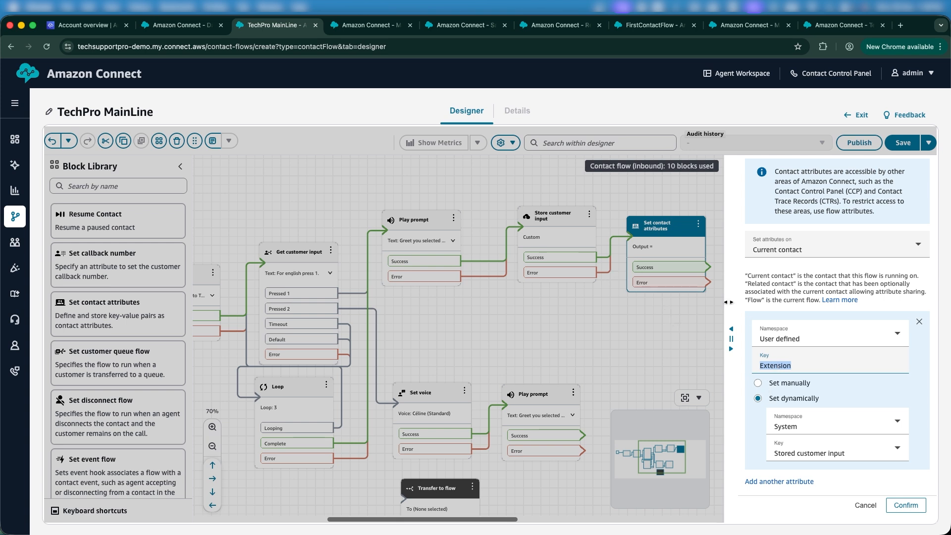
pyautogui.click(907, 506)
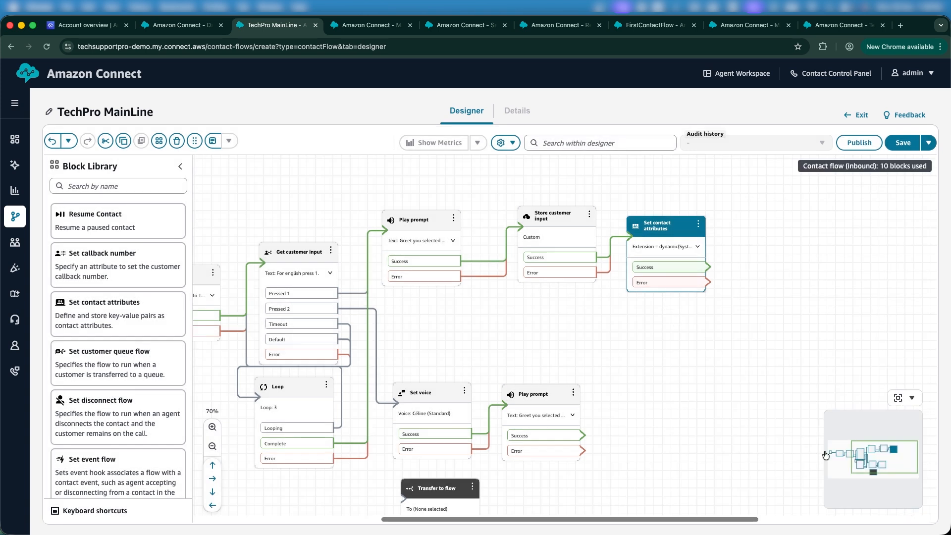
# Add a Set working queue block to the right of Set contact attributes and connect the latter's Success and Error outputs to it.
pyautogui.moveTo(768, 409); pyautogui.dragTo(719, 408)
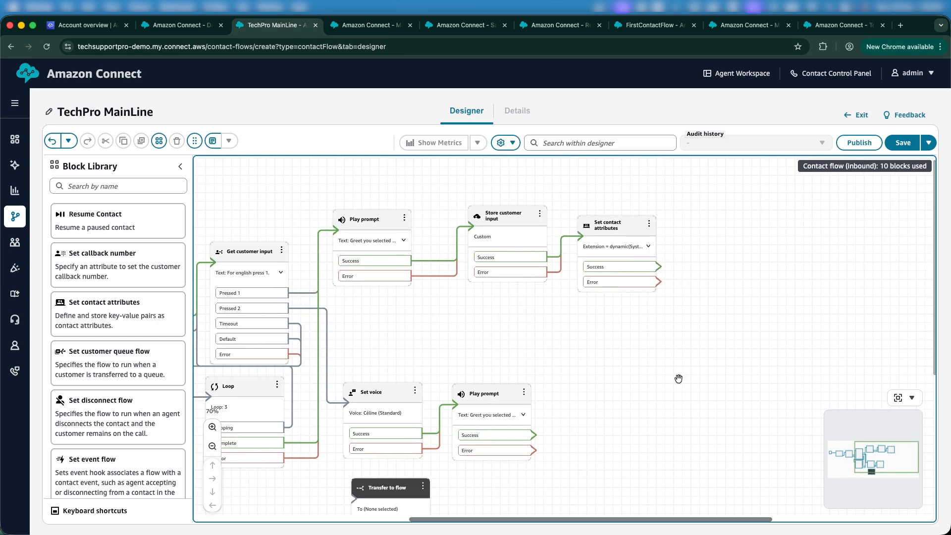
pyautogui.moveTo(624, 233); pyautogui.dragTo(633, 232)
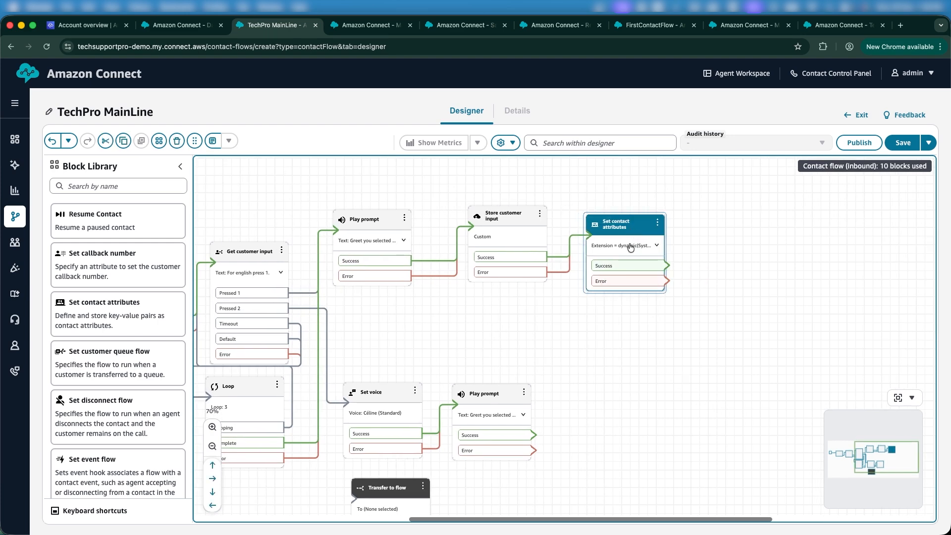
pyautogui.moveTo(606, 349); pyautogui.dragTo(634, 357)
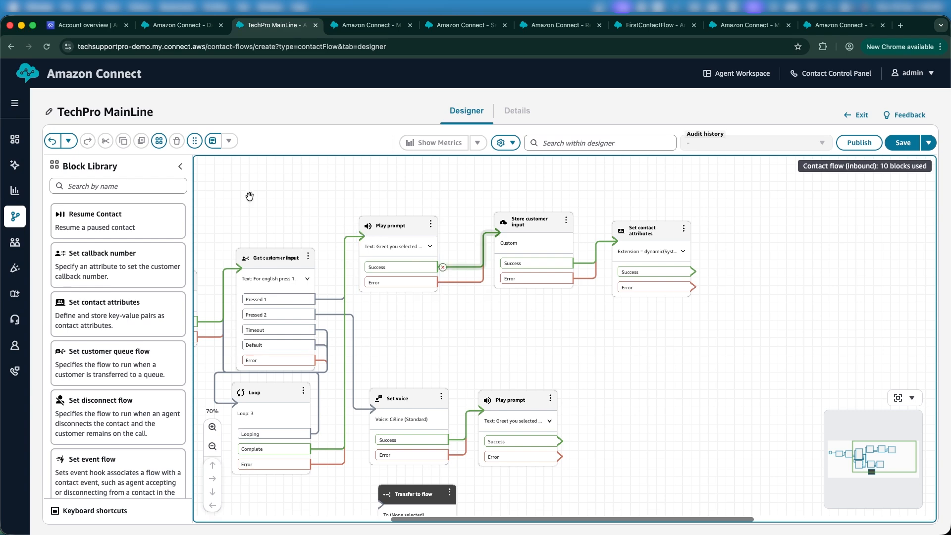
pyautogui.click(134, 190)
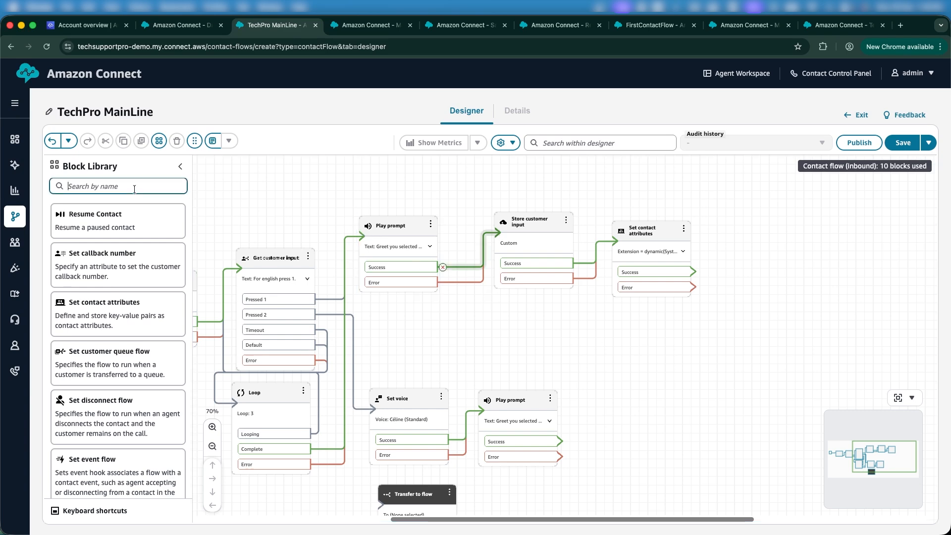
pyautogui.write('set work')
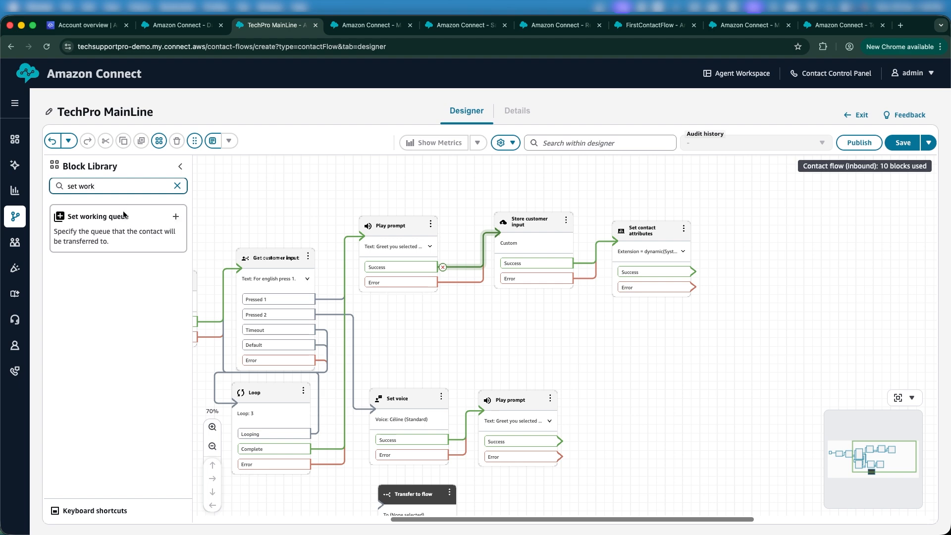
pyautogui.moveTo(104, 221); pyautogui.dragTo(774, 224)
pyautogui.moveTo(695, 272); pyautogui.dragTo(765, 248)
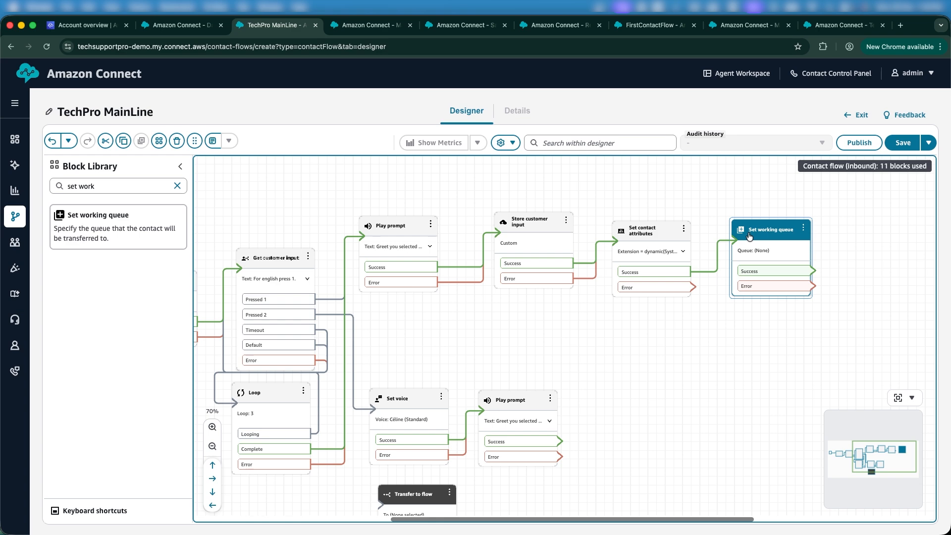
pyautogui.moveTo(686, 289); pyautogui.dragTo(771, 243)
# Add a Transfer to queue block after Set working queue, connect the latter's Success and Error outputs to it, and adjust both blocks' positions.
pyautogui.tripleClick(127, 191)
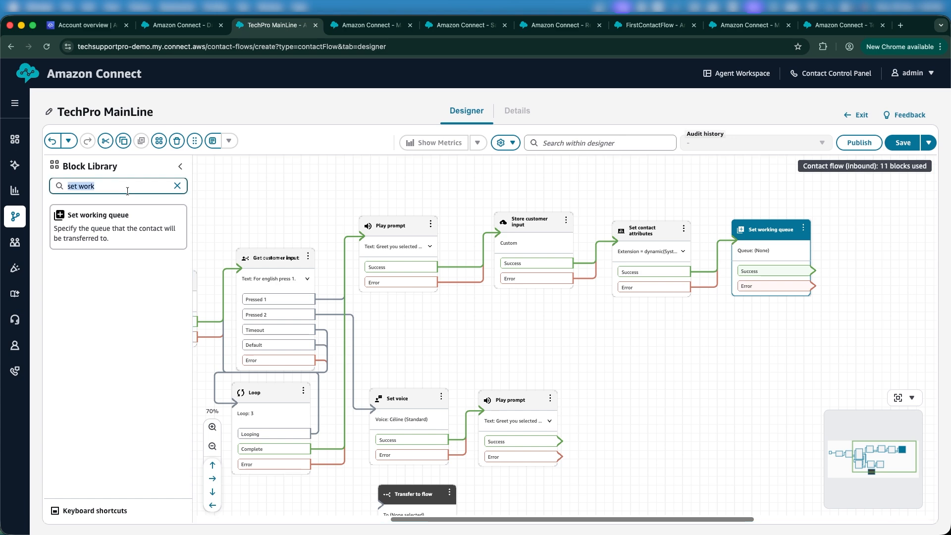
pyautogui.write('trans')
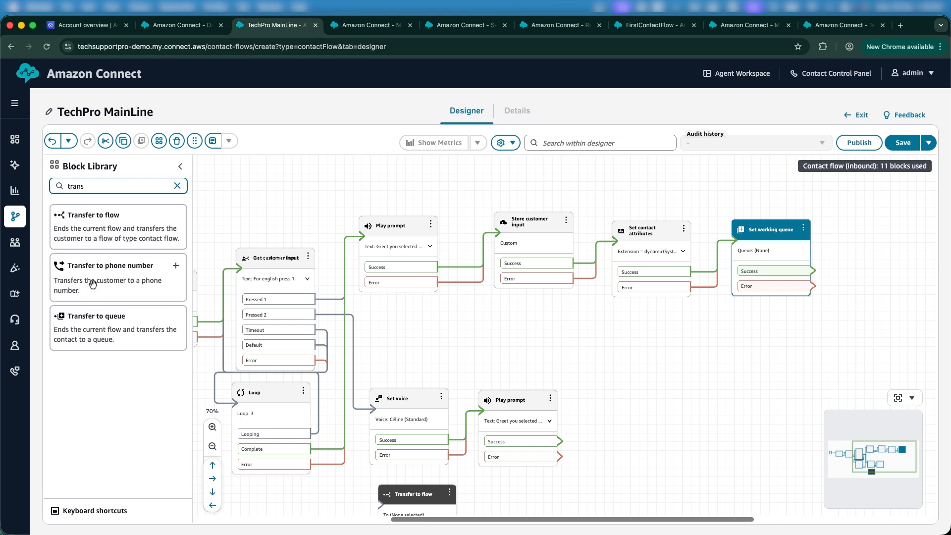
pyautogui.moveTo(76, 325); pyautogui.dragTo(877, 245)
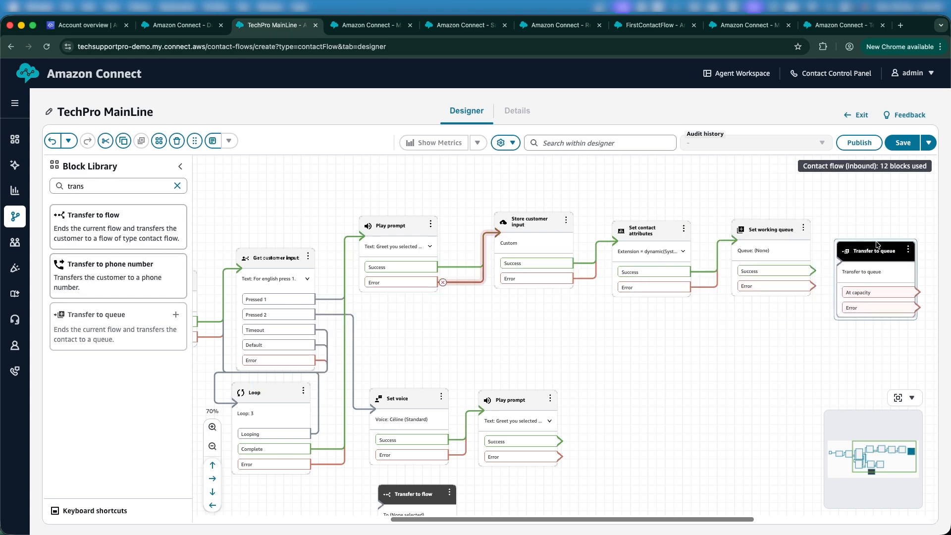
pyautogui.moveTo(782, 368); pyautogui.dragTo(653, 388)
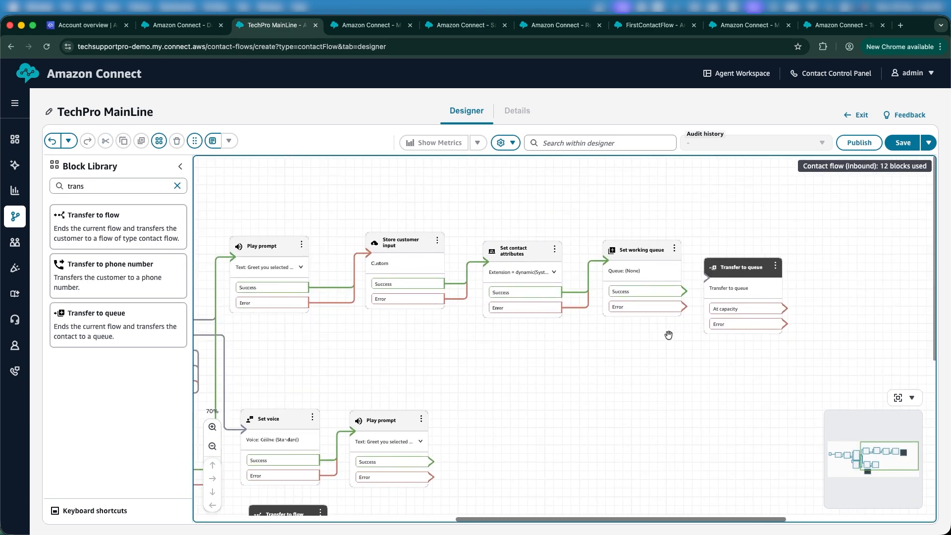
pyautogui.moveTo(685, 292); pyautogui.dragTo(718, 280)
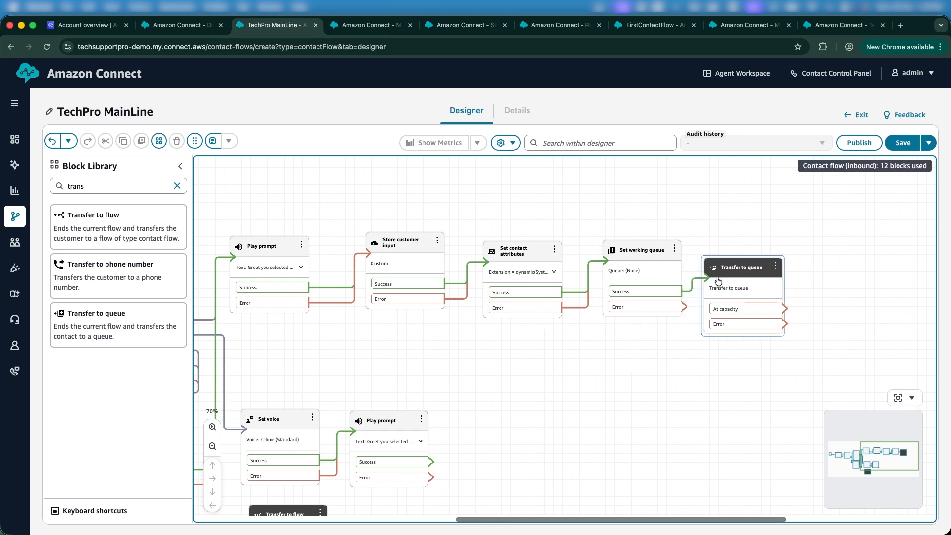
pyautogui.moveTo(685, 307); pyautogui.dragTo(744, 254)
pyautogui.click(618, 257)
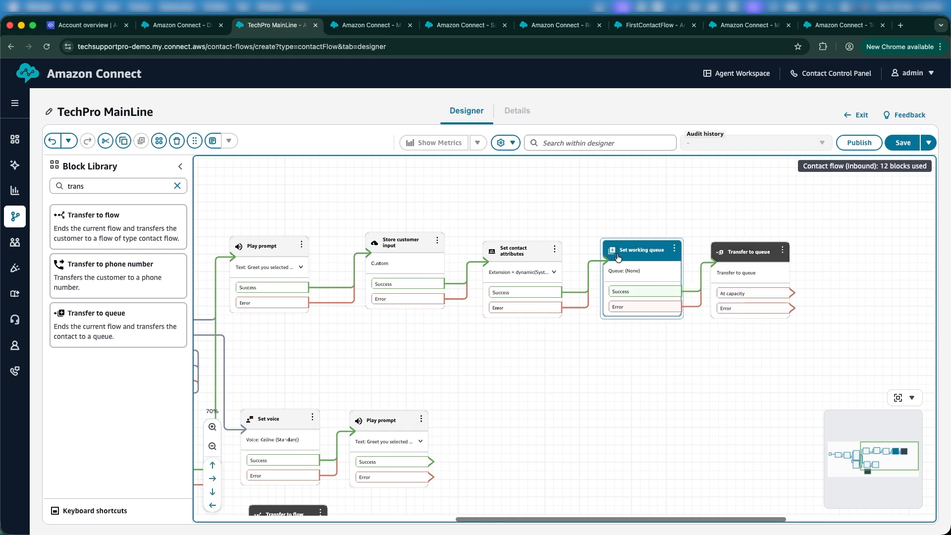
pyautogui.moveTo(619, 258); pyautogui.dragTo(614, 257)
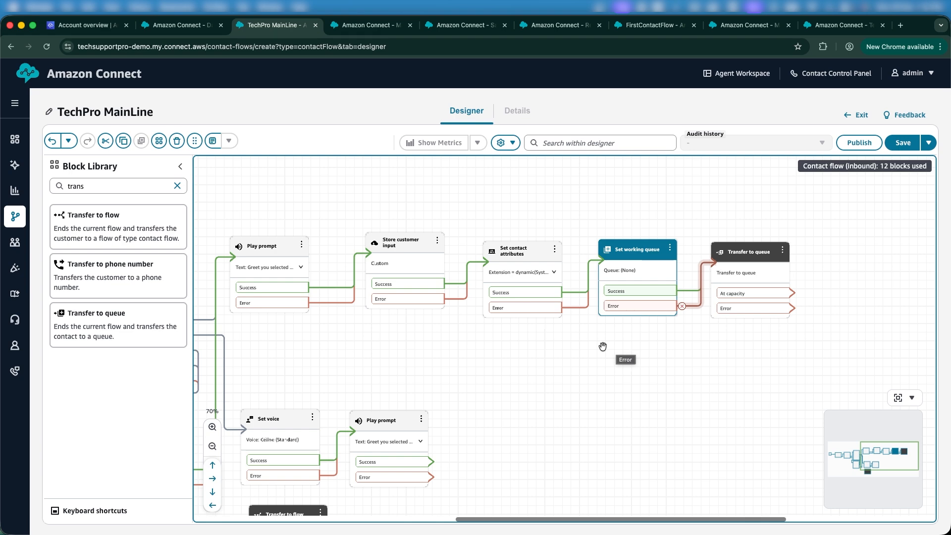
# Add a Disconnect block to the right of Transfer to queue and connect the latter's At capacity and Error outputs to it.
pyautogui.doubleClick(88, 187)
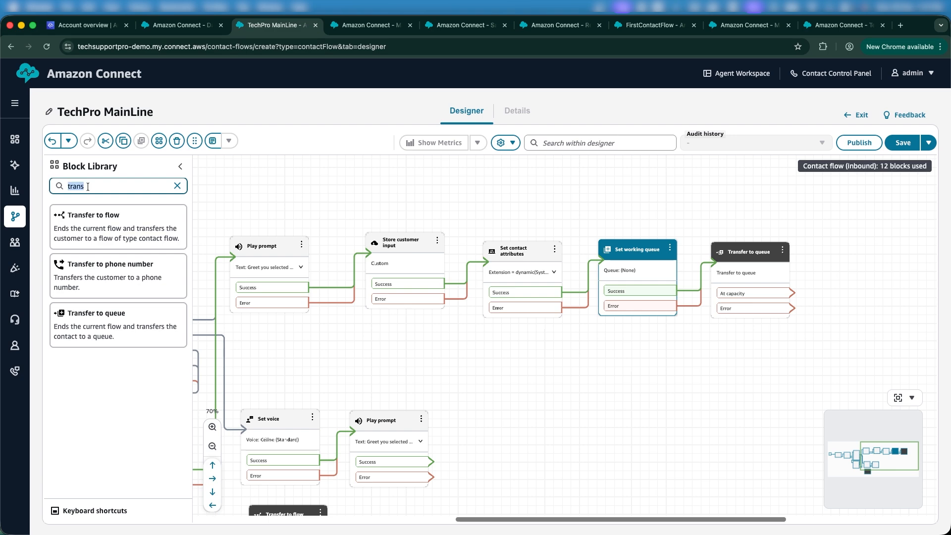
pyautogui.write('dis')
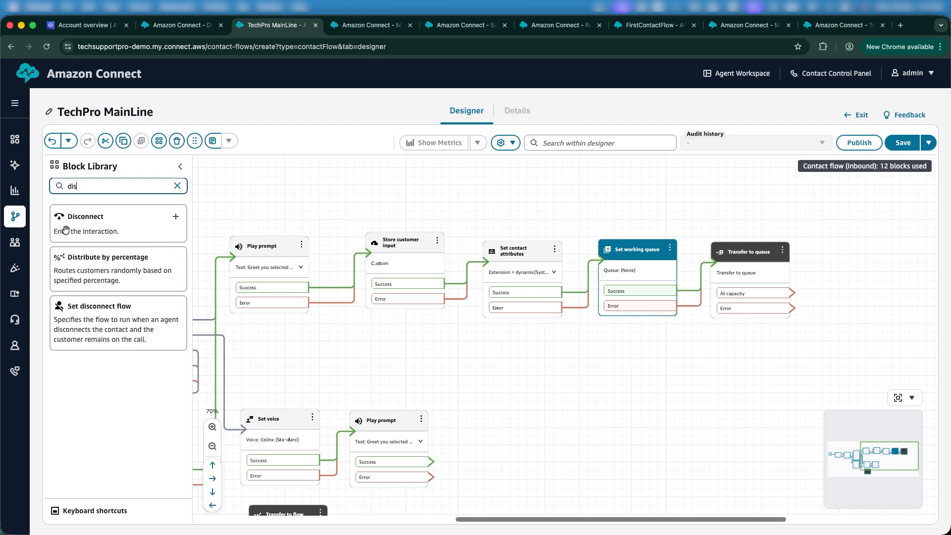
pyautogui.moveTo(72, 225); pyautogui.dragTo(886, 254)
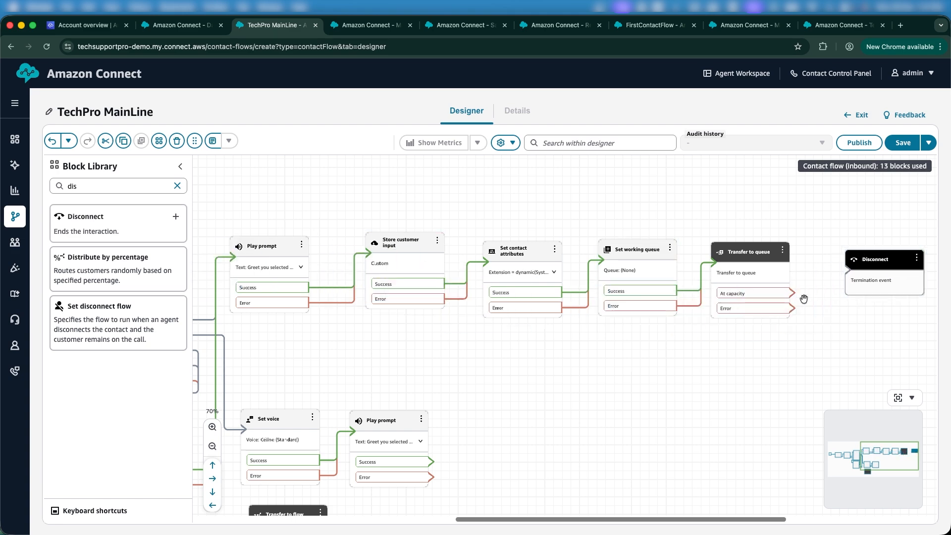
pyautogui.moveTo(793, 293); pyautogui.dragTo(851, 285)
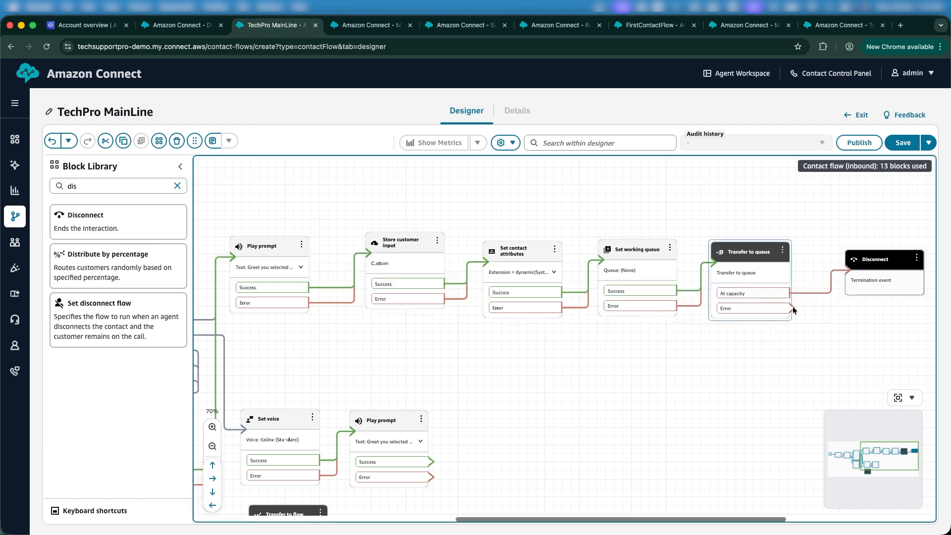
pyautogui.moveTo(792, 308); pyautogui.dragTo(872, 273)
# Manually set the Set working queue block's queue to BasicQueue and confirm the block settings.
pyautogui.moveTo(634, 419); pyautogui.dragTo(690, 416)
pyautogui.click(699, 247)
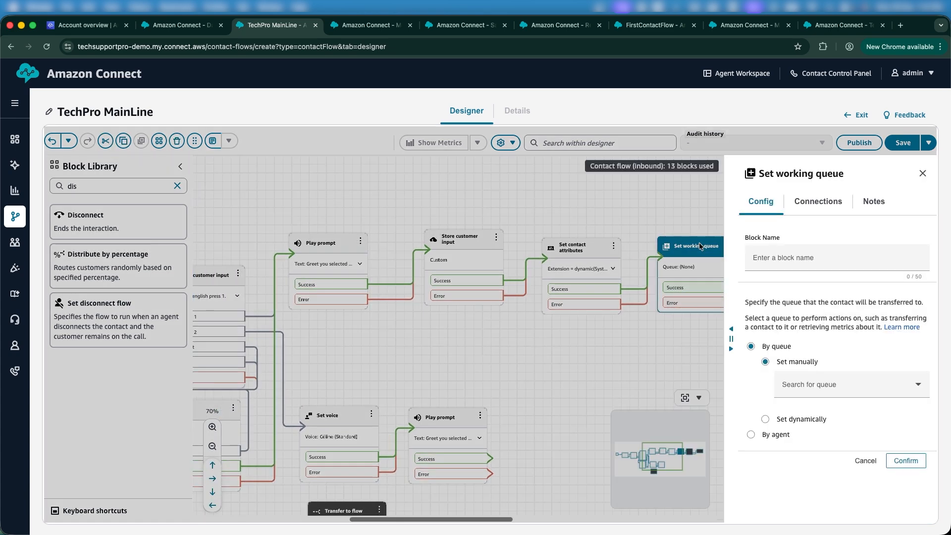
pyautogui.click(822, 387)
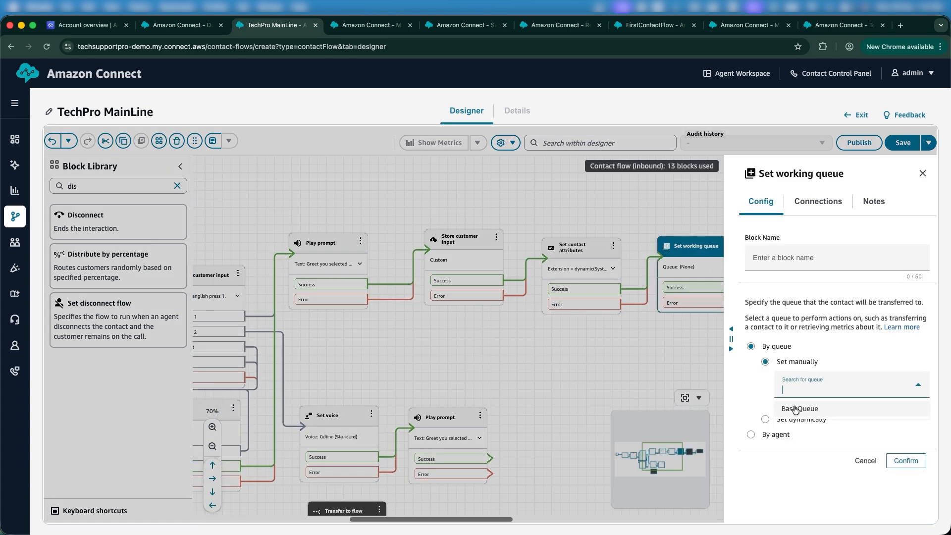
pyautogui.click(795, 409)
pyautogui.click(895, 462)
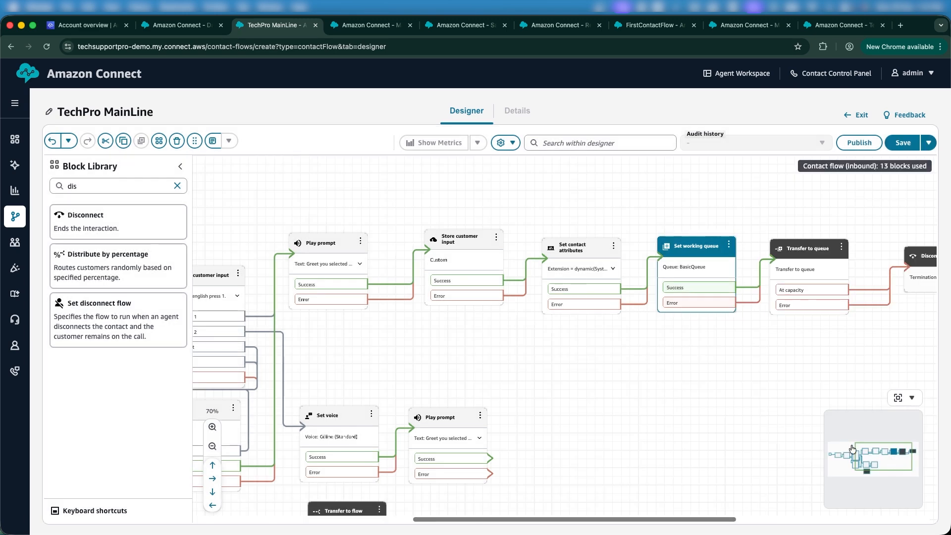
# Check the English path from Get customer input through to Disconnect, and save the TechPro MainLine flow.
pyautogui.moveTo(667, 414); pyautogui.dragTo(759, 388)
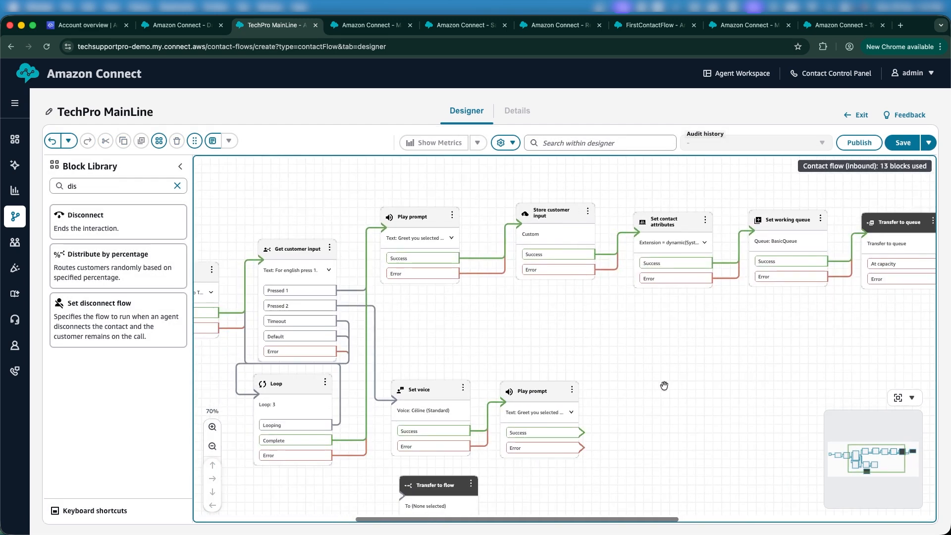
pyautogui.moveTo(665, 384); pyautogui.dragTo(718, 407)
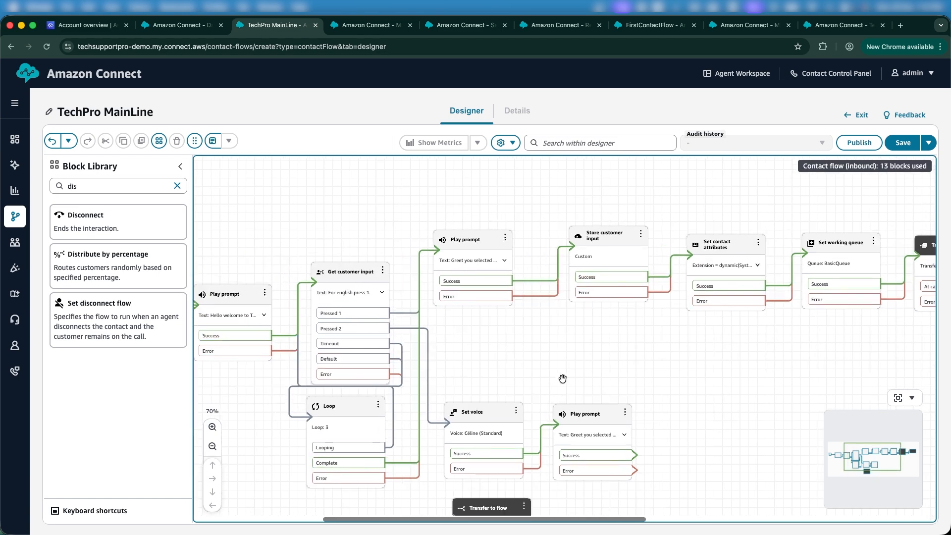
pyautogui.moveTo(562, 378); pyautogui.dragTo(556, 369)
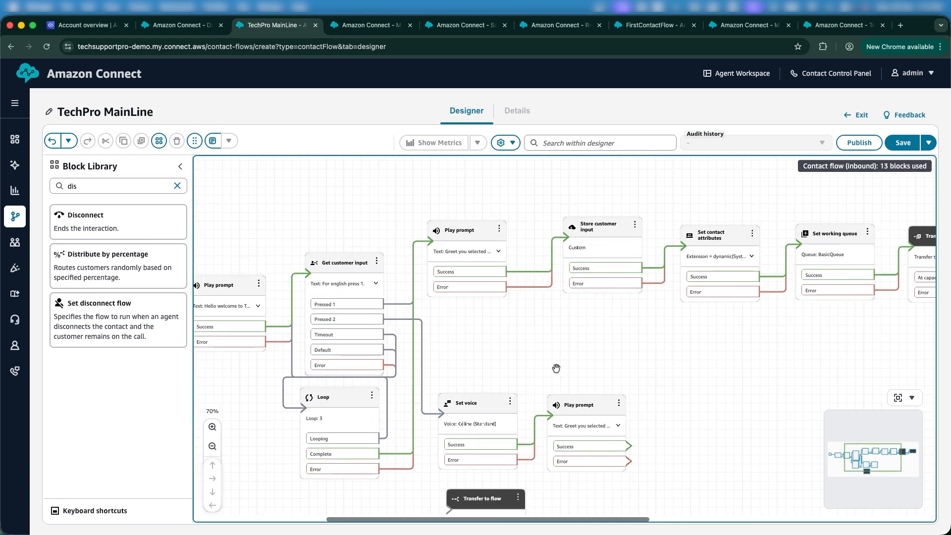
pyautogui.scroll(-2, 556, 368)
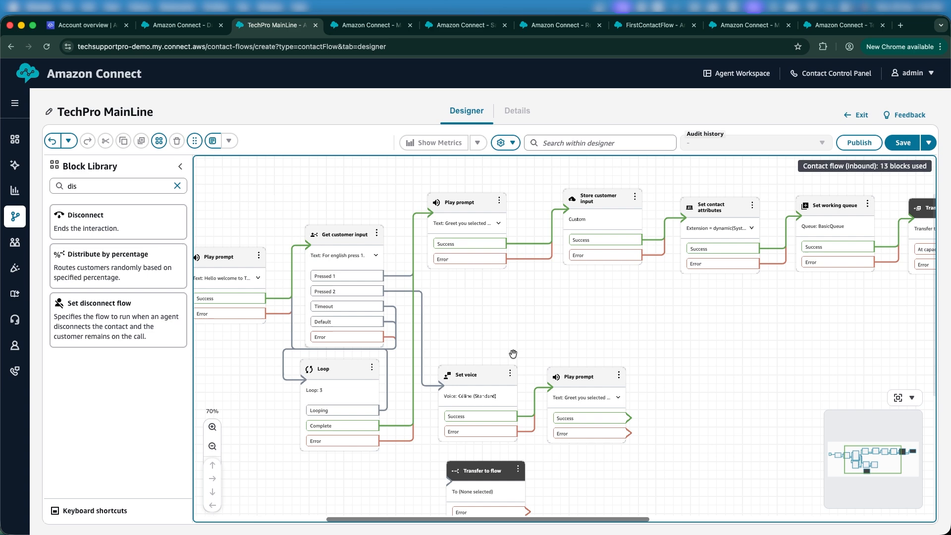
pyautogui.moveTo(578, 334); pyautogui.dragTo(588, 377)
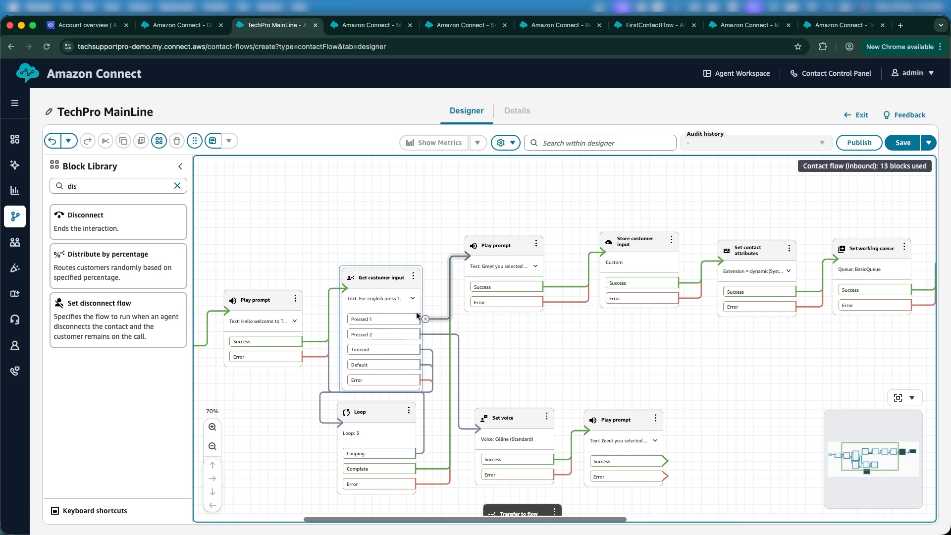
pyautogui.hscroll(5, 517, 283)
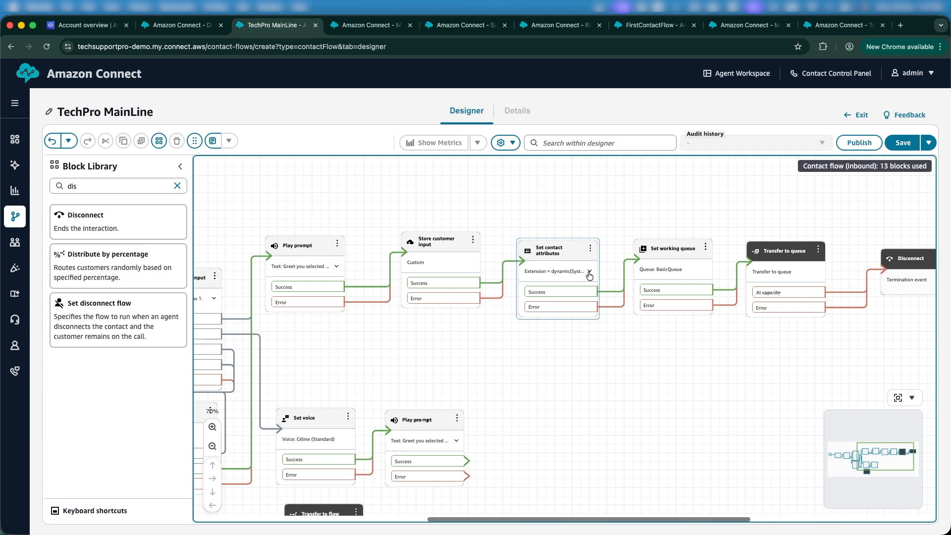
pyautogui.hscroll(1, 780, 273)
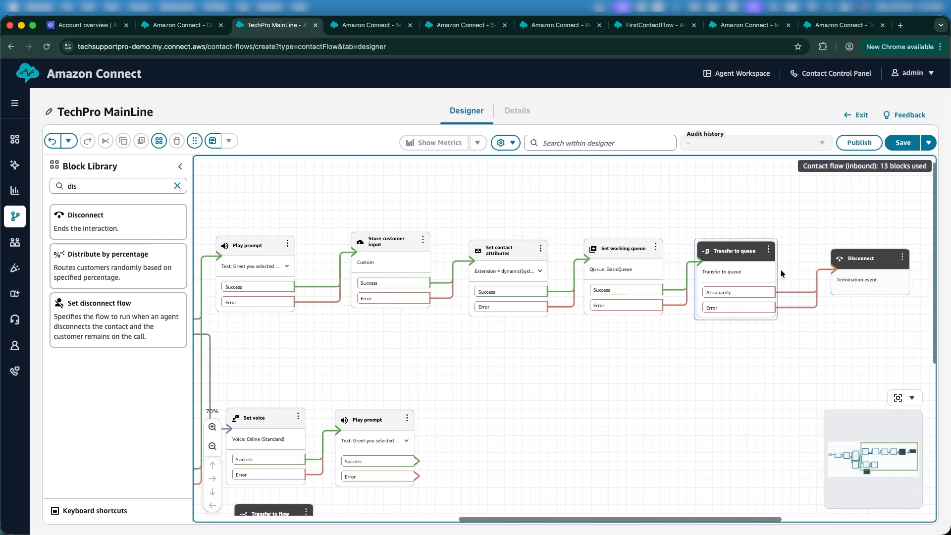
pyautogui.hscroll(-1, 781, 272)
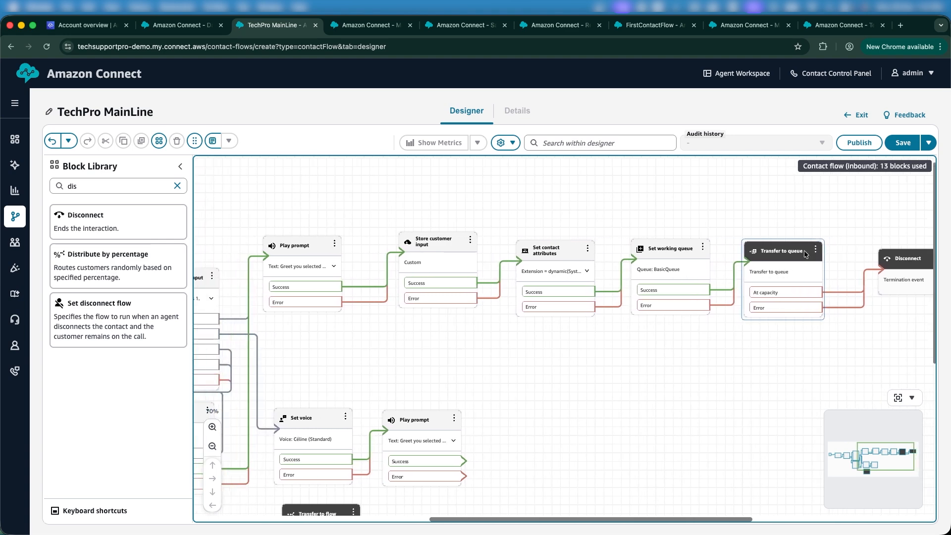
pyautogui.click(897, 148)
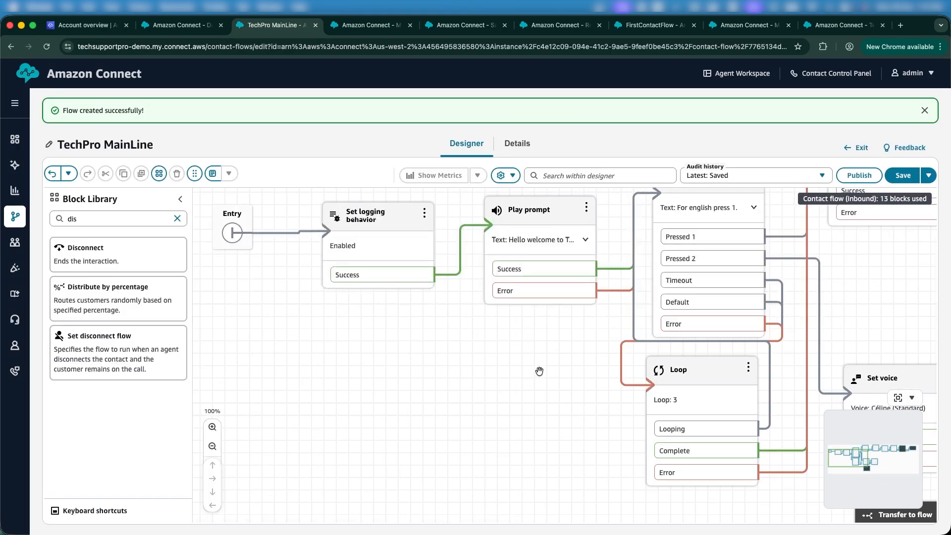
# Review the saved flow's blocks and connections across the English branch, the French-voice branch and the Transfer to flow block.
pyautogui.scroll(1, 540, 371)
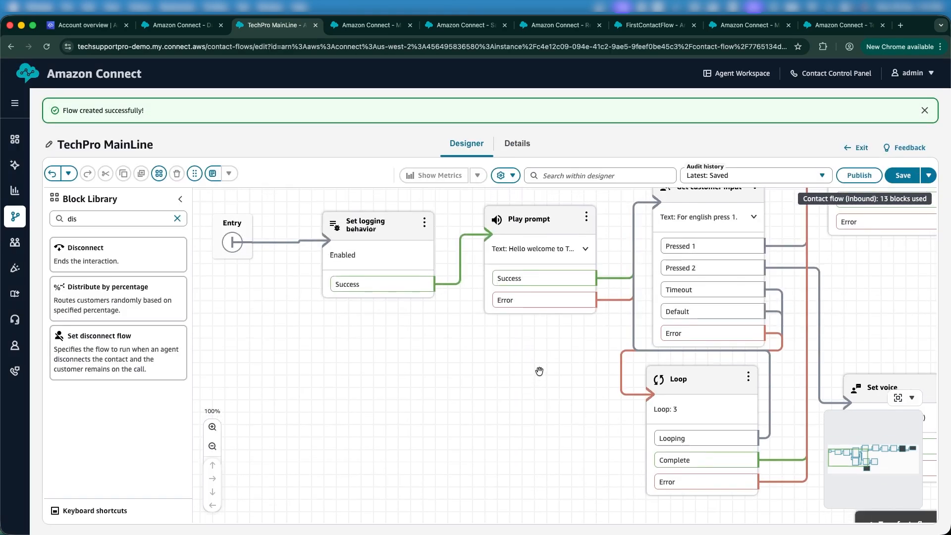
pyautogui.hscroll(5, 540, 371)
pyautogui.scroll(3, 540, 371)
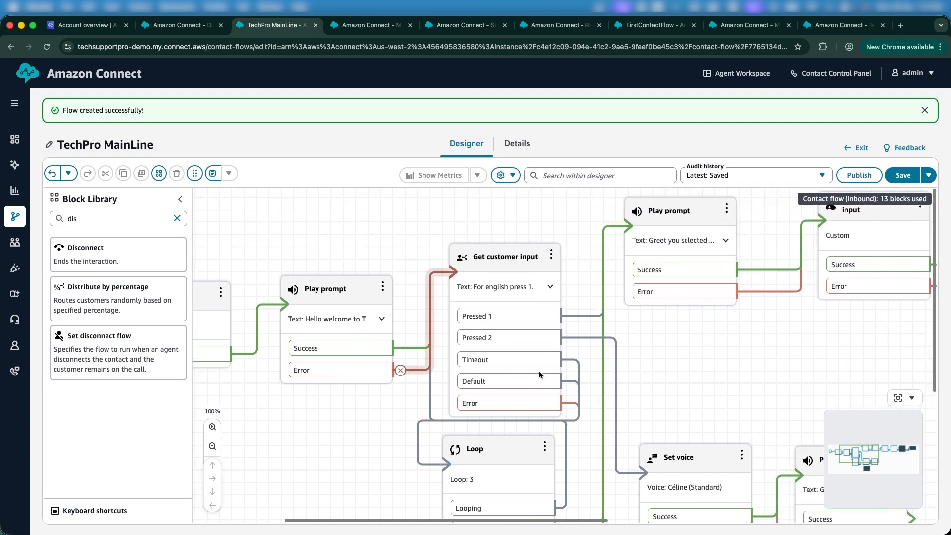
pyautogui.hscroll(15, 539, 370)
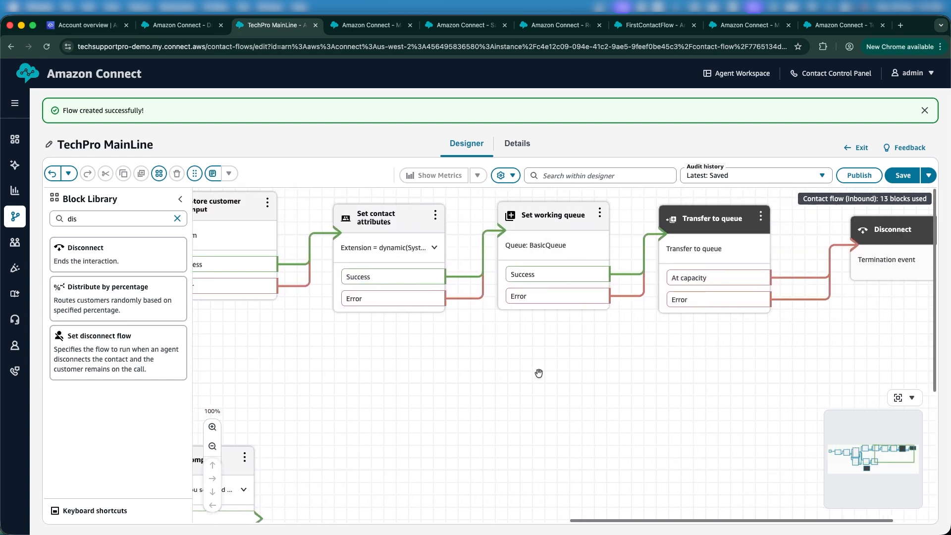
pyautogui.hscroll(2, 539, 373)
pyautogui.hscroll(-9, 539, 373)
pyautogui.scroll(-4, 539, 373)
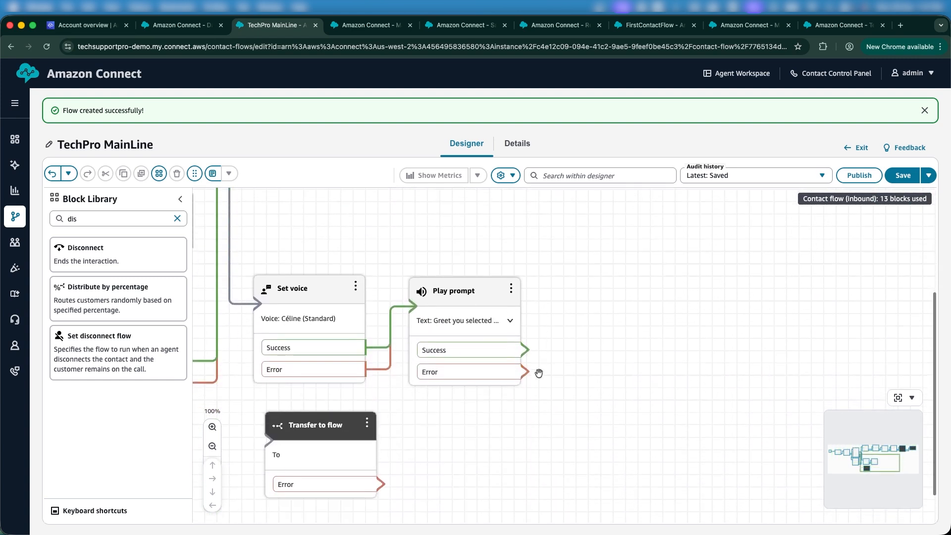
pyautogui.scroll(-2, 539, 373)
pyautogui.hscroll(4, 539, 374)
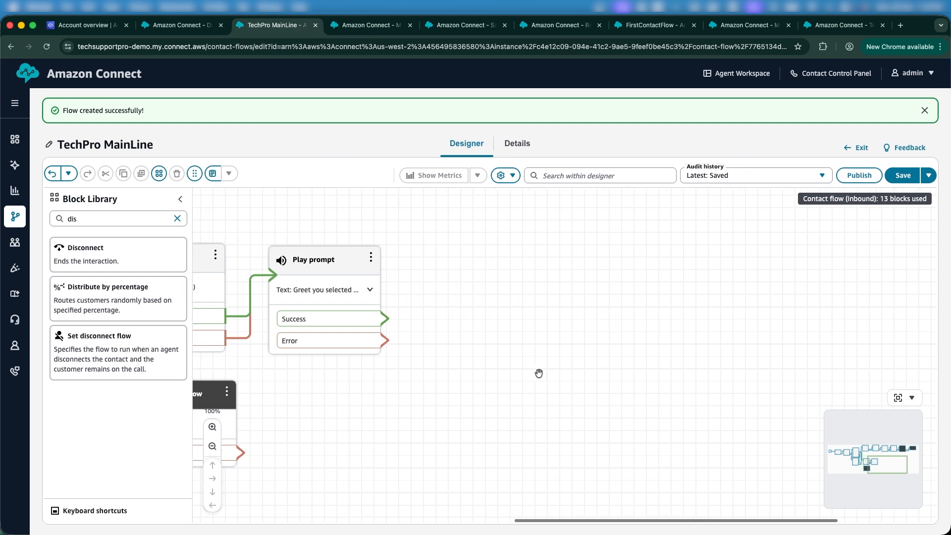
pyautogui.scroll(5, 539, 373)
pyautogui.hscroll(3, 539, 373)
pyautogui.hscroll(2, 539, 373)
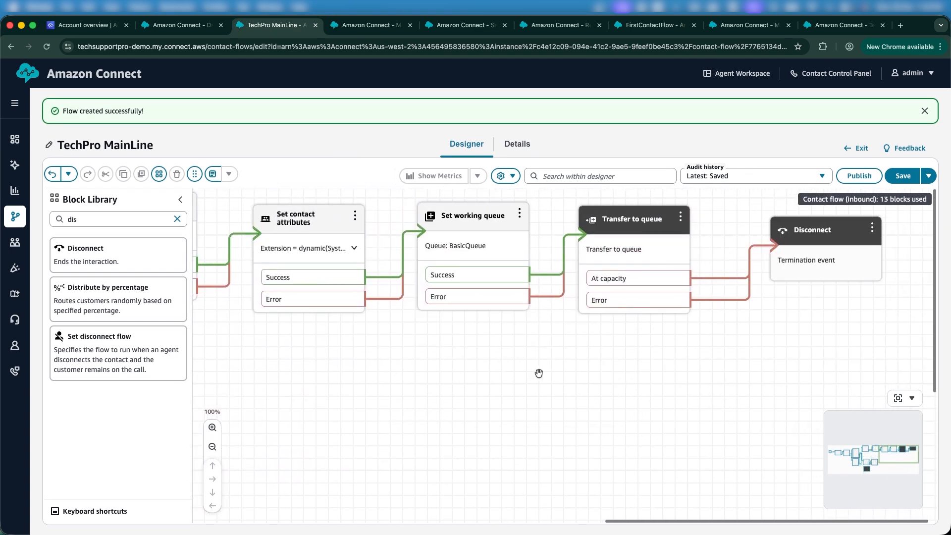
pyautogui.hscroll(-5, 539, 373)
pyautogui.hscroll(-8, 539, 373)
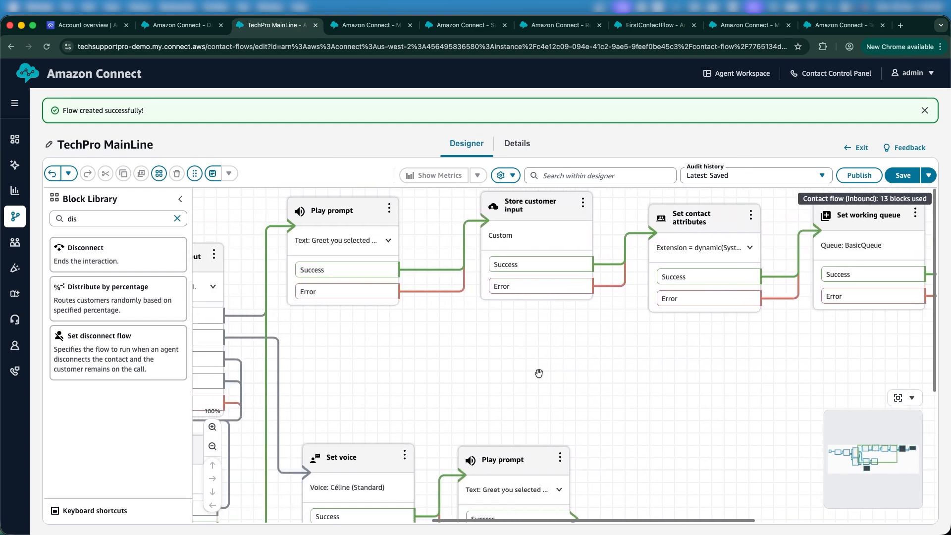
# Open the Flows list in a separate browser tab and open the Default customer queue flow from it.
pyautogui.moveTo(15, 219)
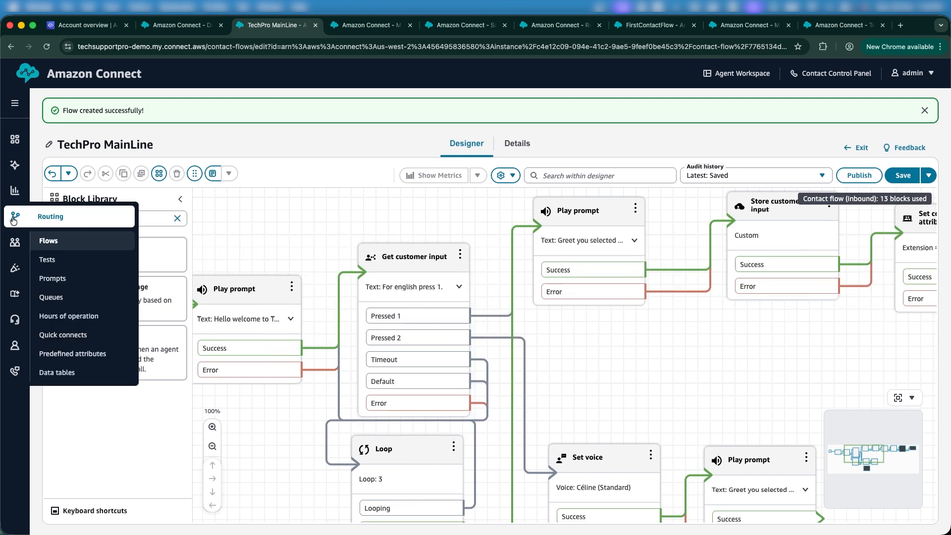
pyautogui.rightClick(53, 242)
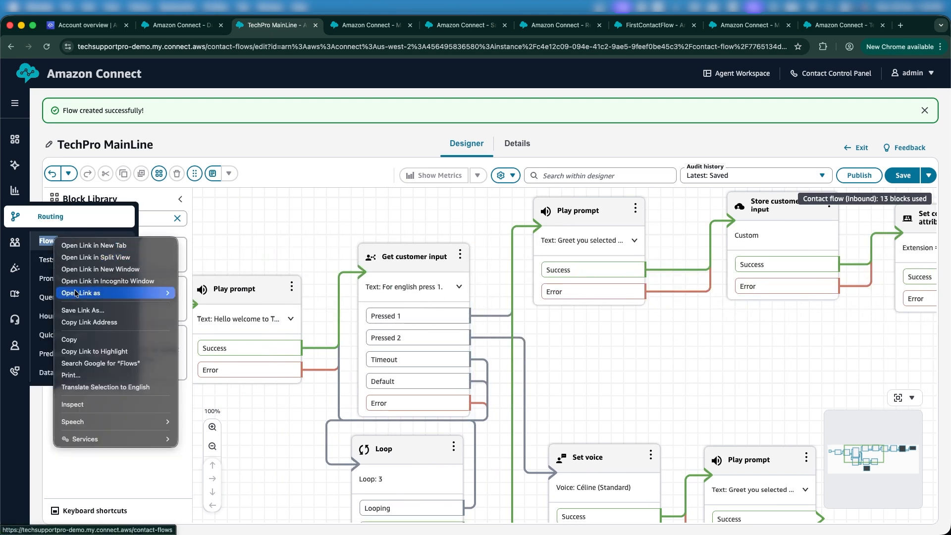
pyautogui.click(98, 245)
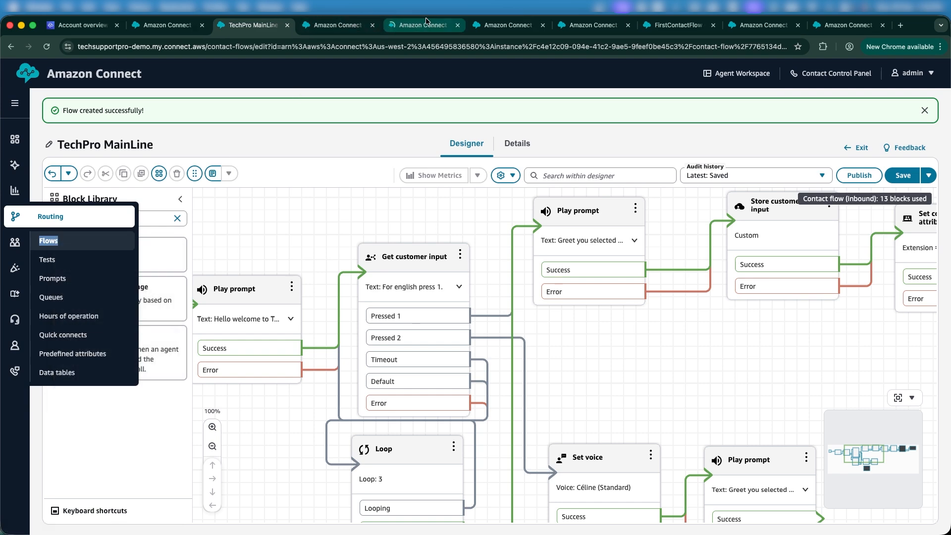
pyautogui.click(421, 24)
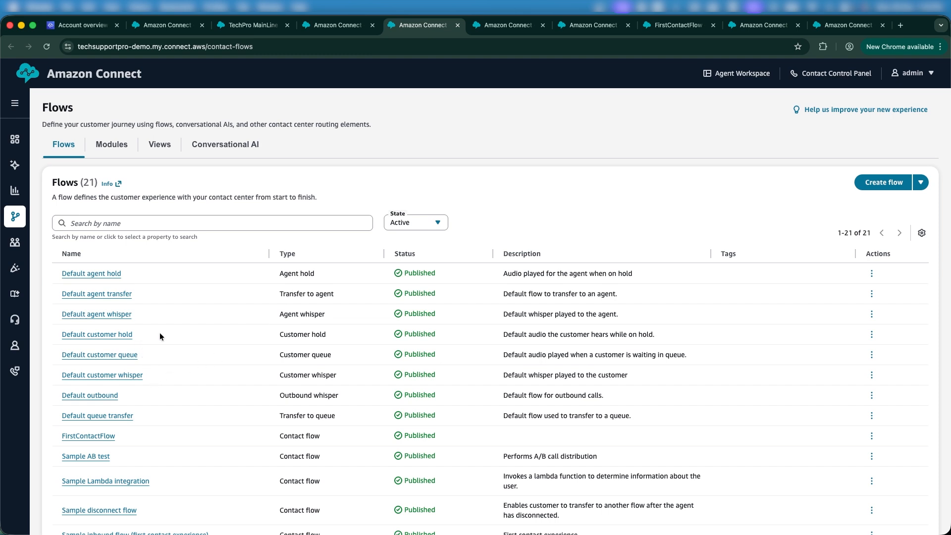
pyautogui.click(126, 361)
pyautogui.rightClick(127, 356)
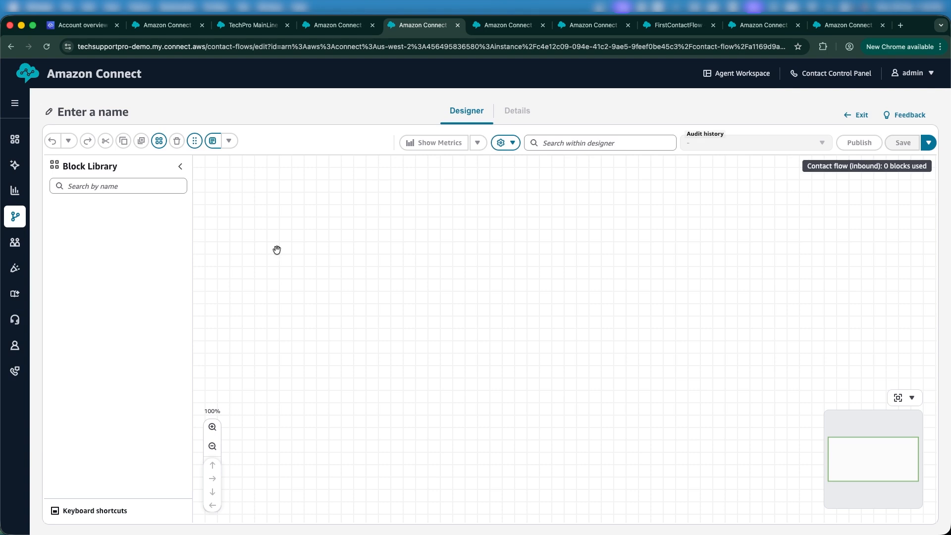
# Examine the Loop prompts block's text-to-speech message, audio recording and interruption settings, and close it without changes.
pyautogui.click(381, 229)
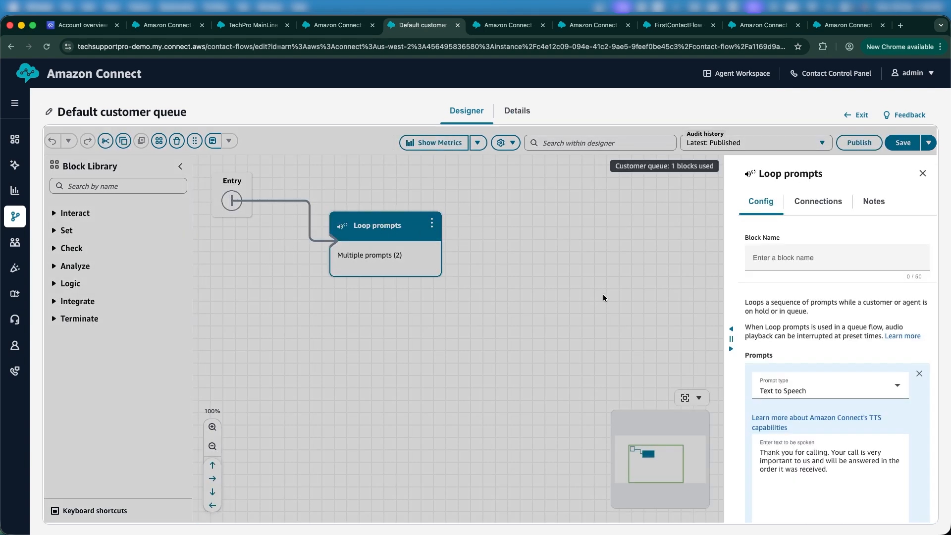
pyautogui.scroll(-3, 842, 488)
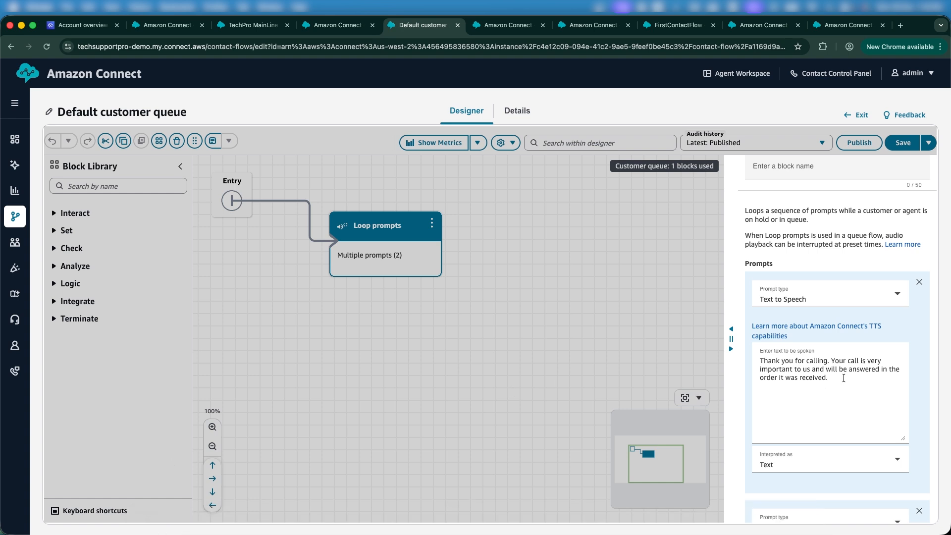
pyautogui.scroll(-5, 817, 396)
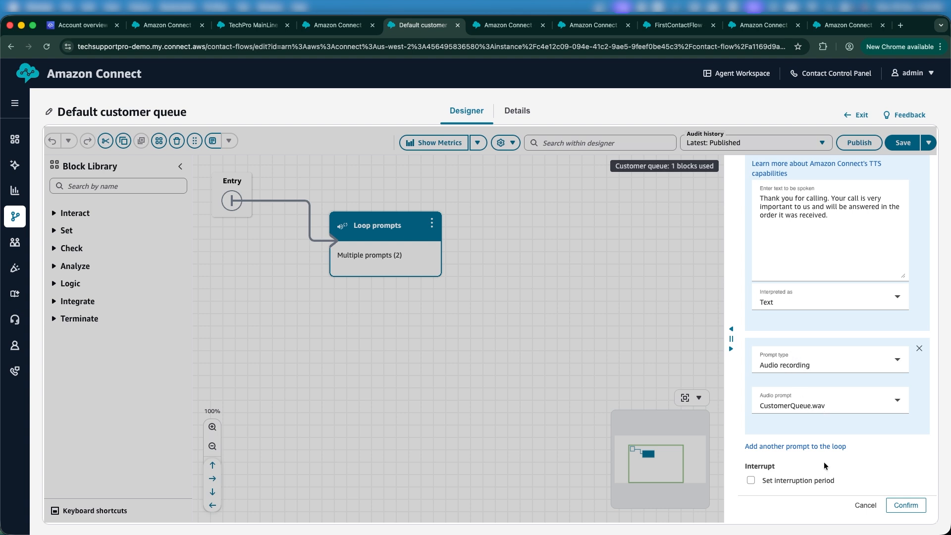
pyautogui.click(865, 505)
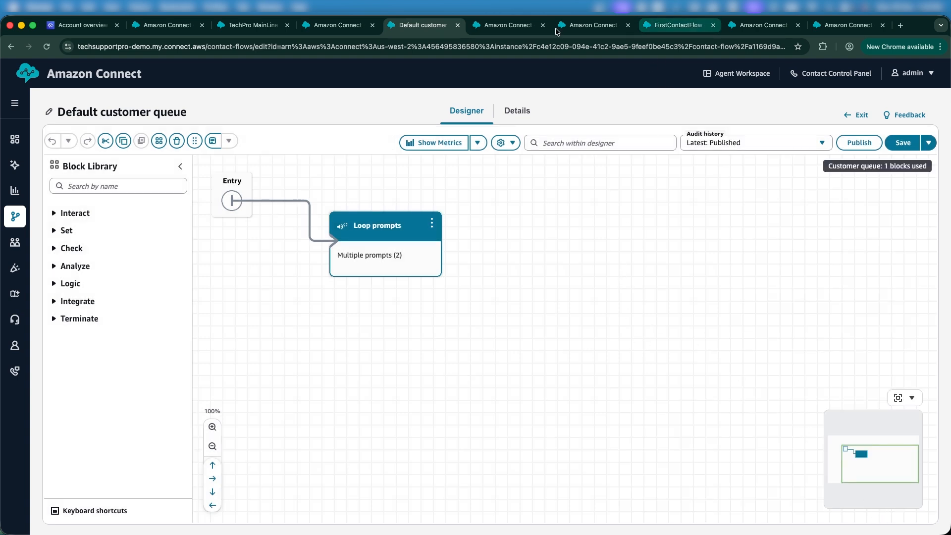
# Switch to the TechPro MainLine flow and review its blocks from the entry point through to Disconnect.
pyautogui.click(252, 25)
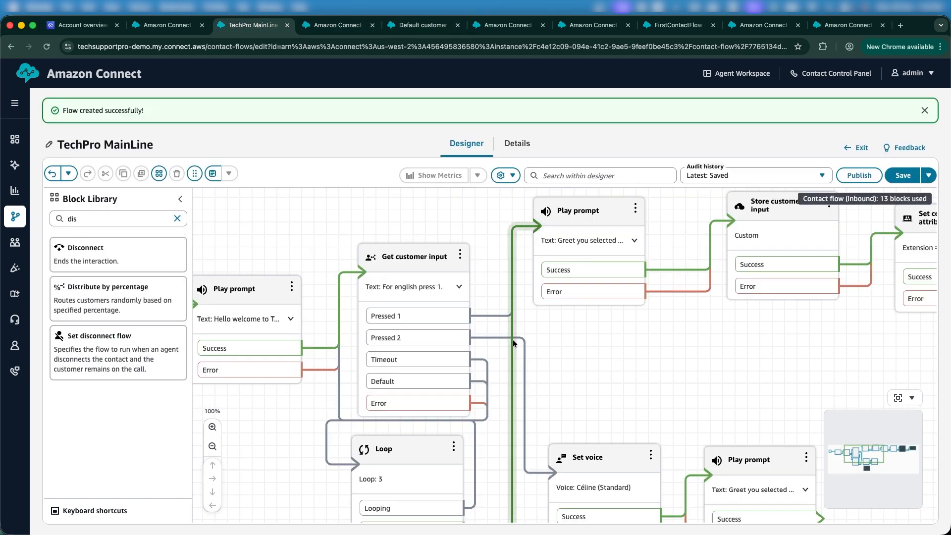
pyautogui.hscroll(10, 677, 373)
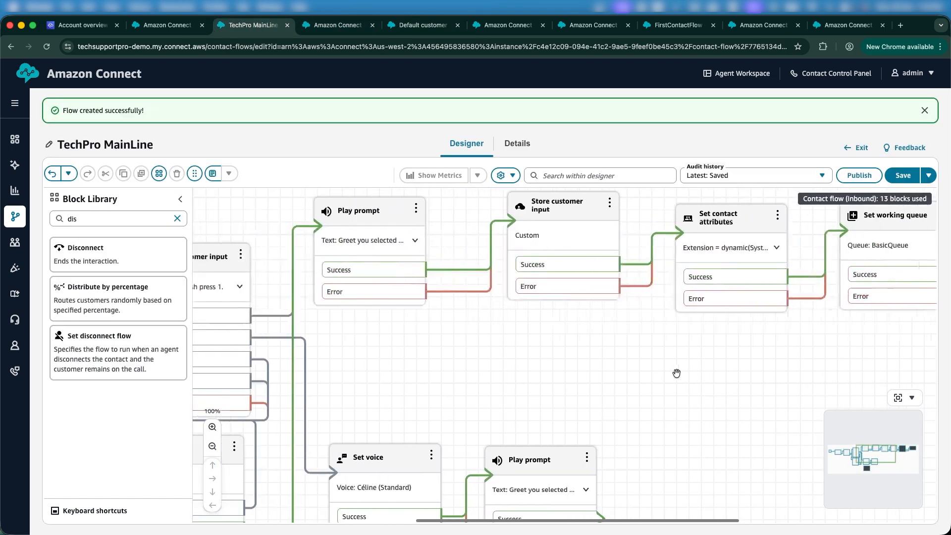
pyautogui.hscroll(-20, 676, 373)
pyautogui.hscroll(20, 677, 373)
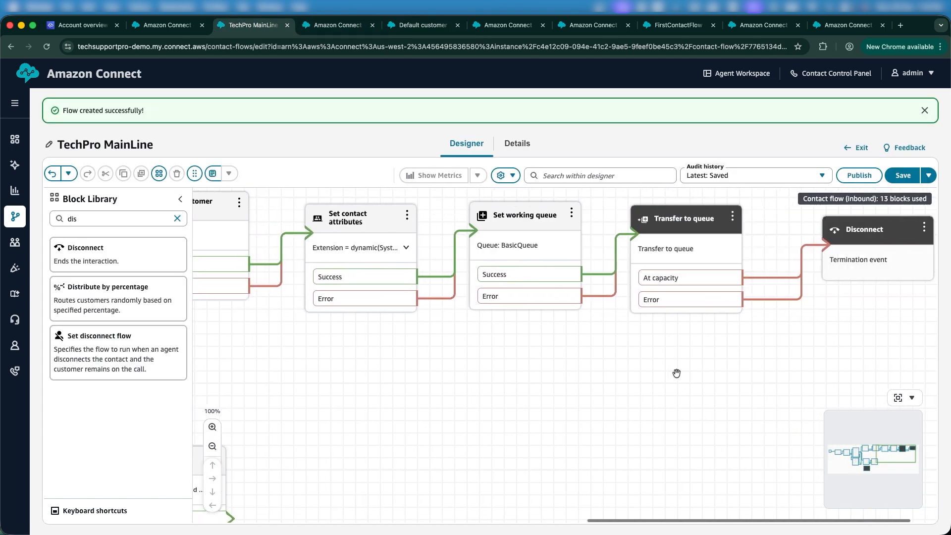
pyautogui.hscroll(-10, 676, 373)
pyautogui.scroll(-10, 677, 373)
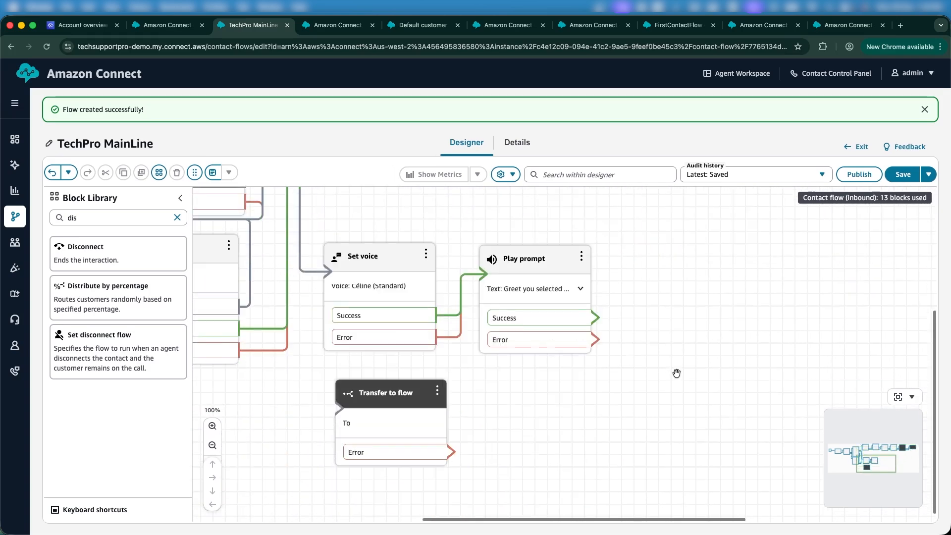
pyautogui.scroll(9, 676, 374)
pyautogui.hscroll(-13, 677, 373)
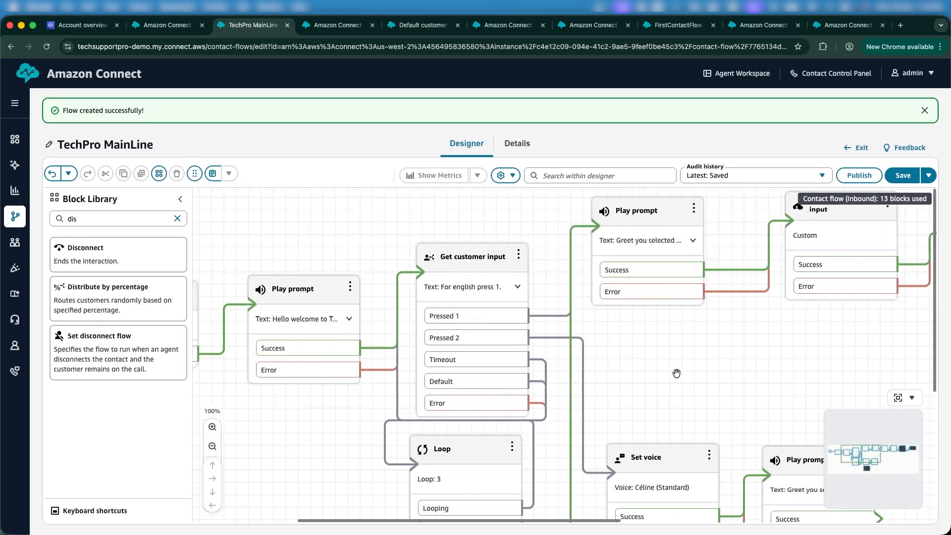
pyautogui.hscroll(-8, 677, 373)
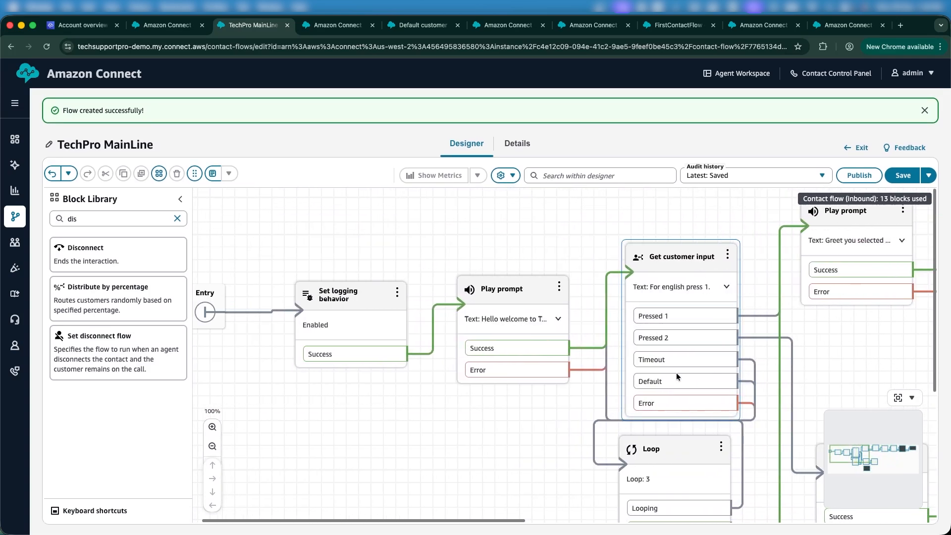
pyautogui.hscroll(-1, 676, 372)
# Add a Set customer queue flow block below Set logging behavior and route that block's Success output into it.
pyautogui.click(95, 216)
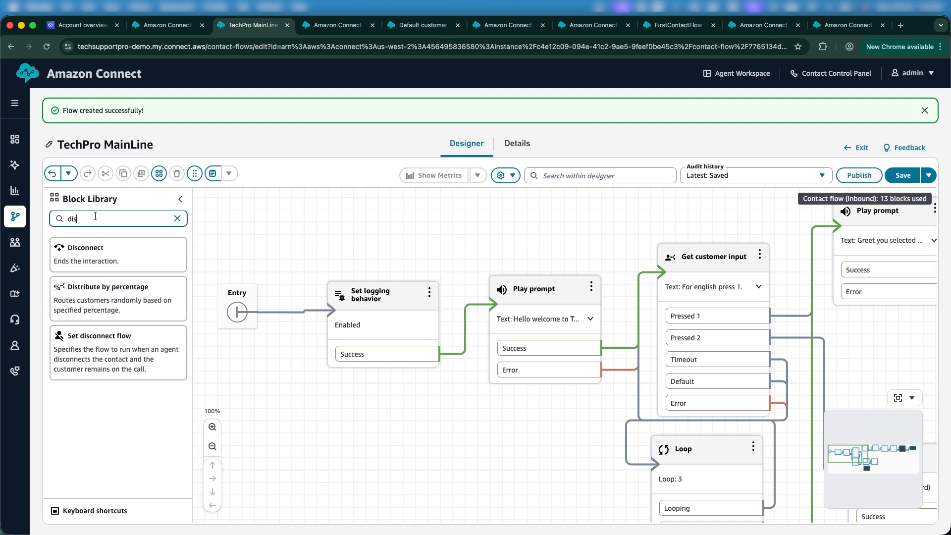
pyautogui.write('set')
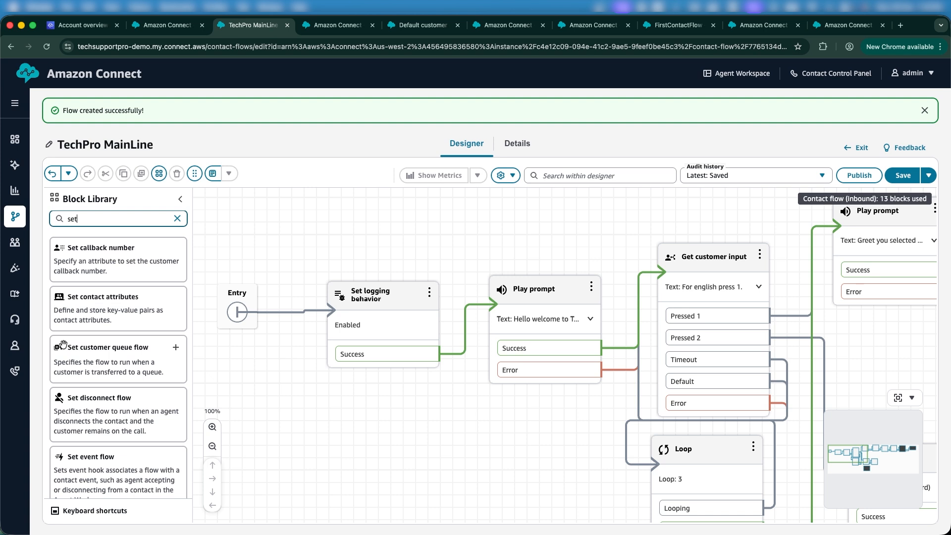
pyautogui.moveTo(85, 355); pyautogui.dragTo(436, 415)
pyautogui.moveTo(449, 356); pyautogui.dragTo(424, 441)
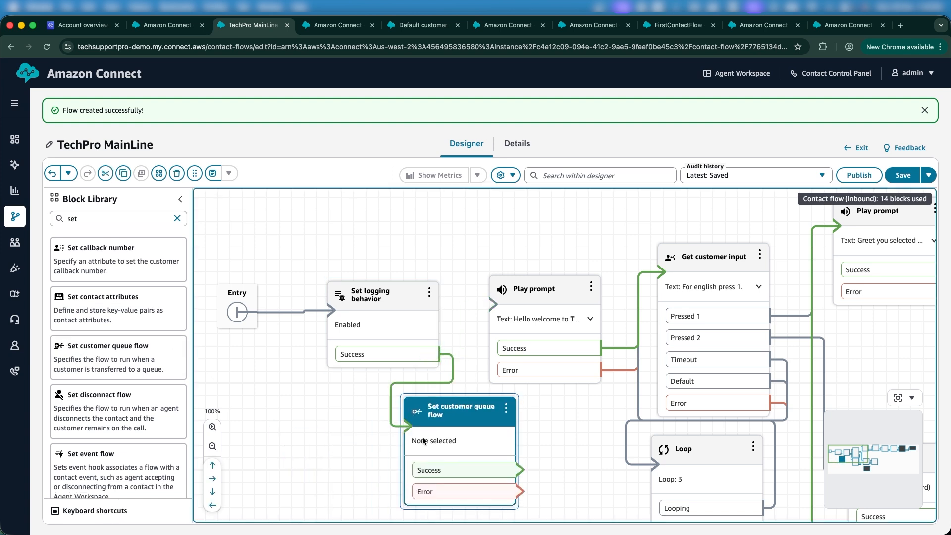
# Connect the Success and Error outputs of Set customer queue flow to the welcome Play prompt, and space out the neighbouring blocks.
pyautogui.moveTo(515, 471); pyautogui.dragTo(543, 305)
pyautogui.moveTo(521, 492); pyautogui.dragTo(546, 320)
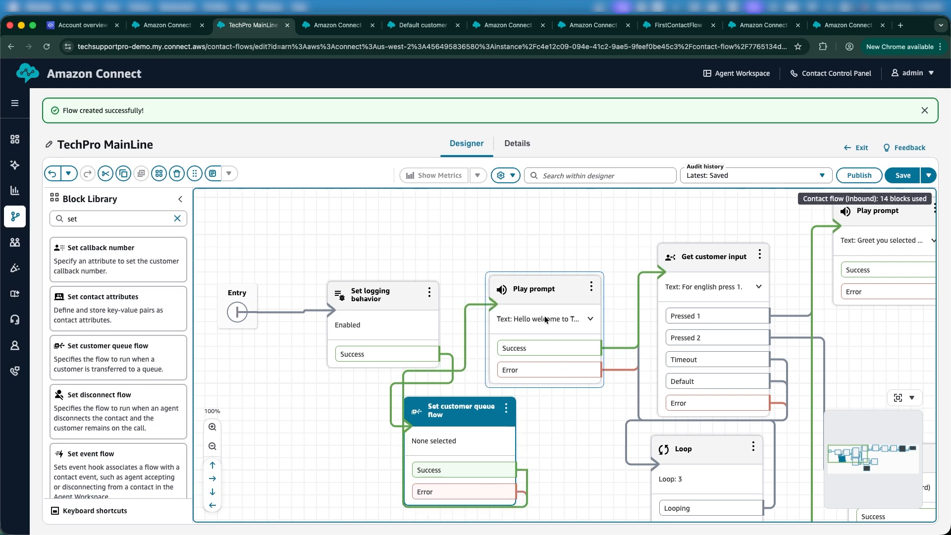
pyautogui.moveTo(396, 297); pyautogui.dragTo(307, 297)
pyautogui.moveTo(539, 293); pyautogui.dragTo(569, 244)
# Configure the Set customer queue flow block to use the Default customer queue flow, set manually.
pyautogui.doubleClick(456, 419)
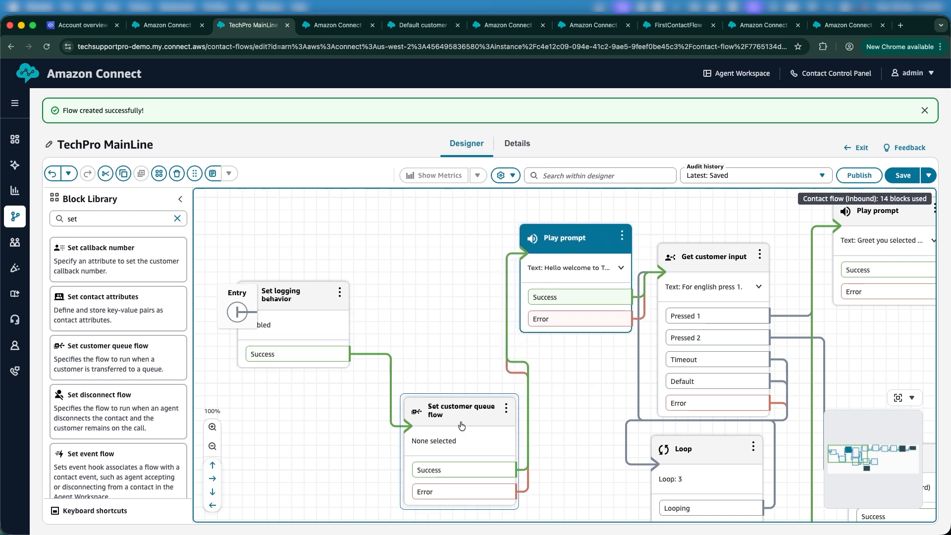
pyautogui.click(819, 402)
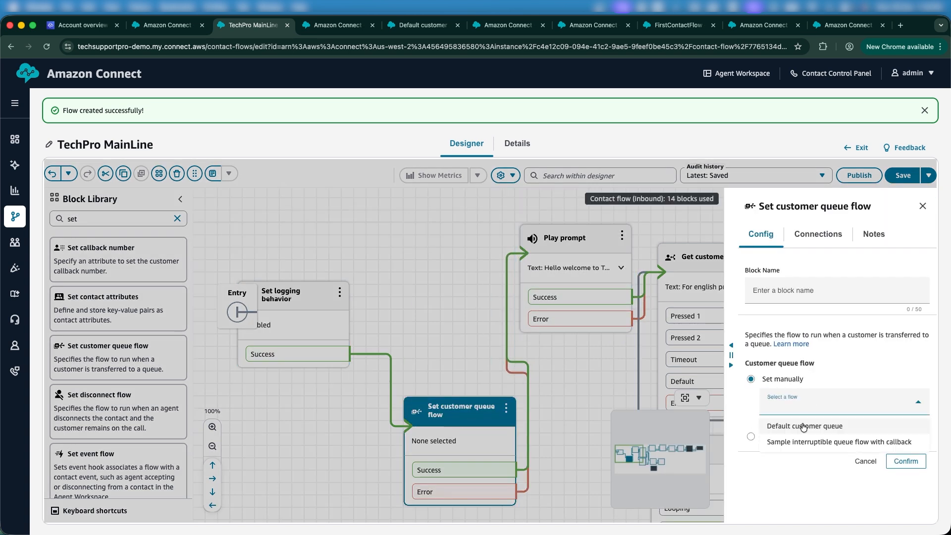
pyautogui.click(804, 428)
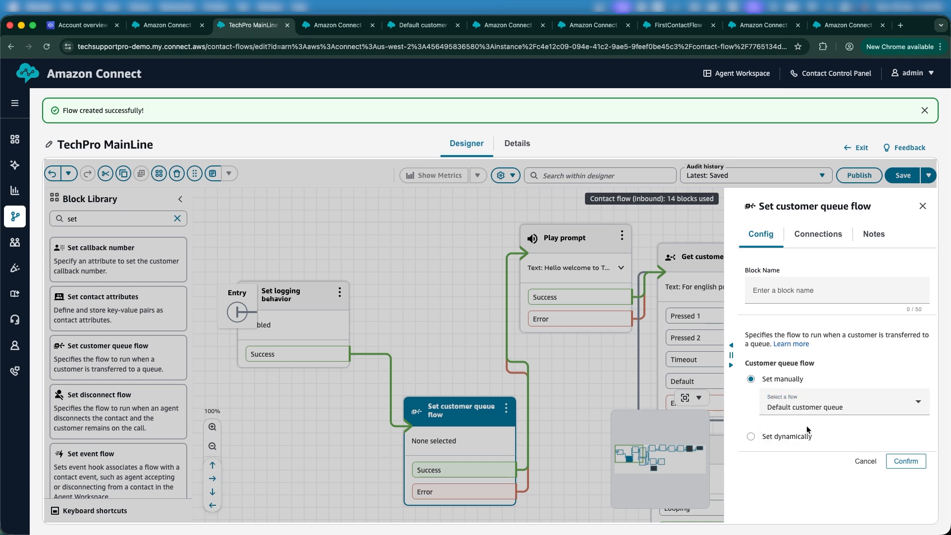
pyautogui.click(906, 461)
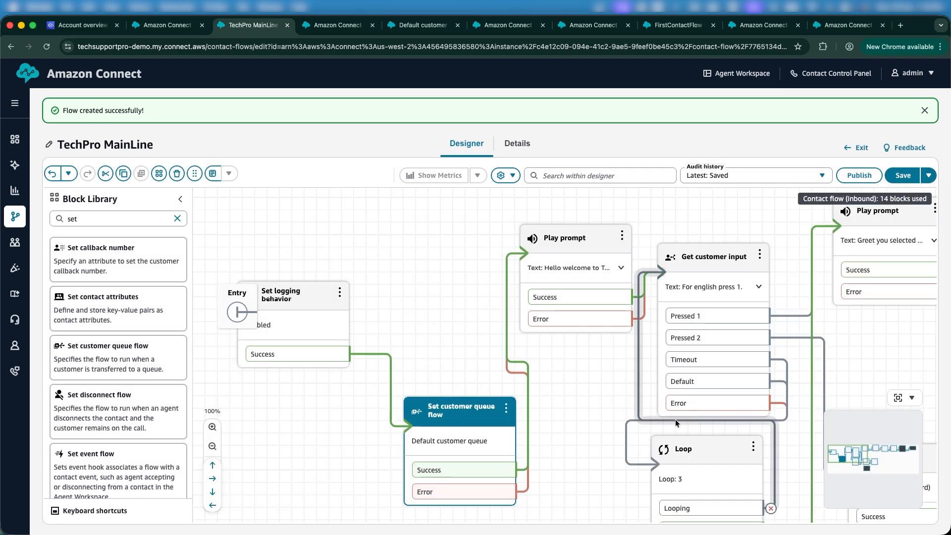
# Save the TechPro MainLine flow without publishing it.
pyautogui.moveTo(558, 425); pyautogui.dragTo(207, 347)
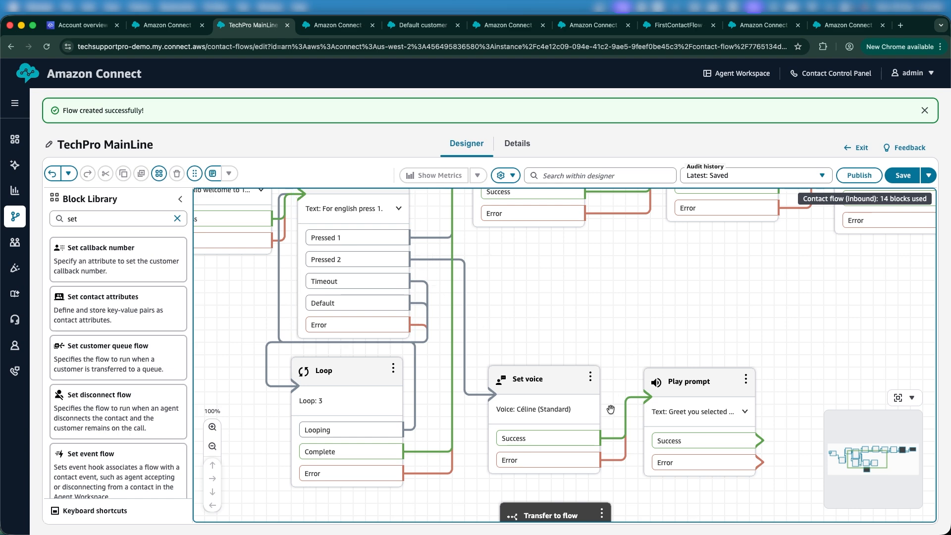
pyautogui.scroll(-3, 616, 453)
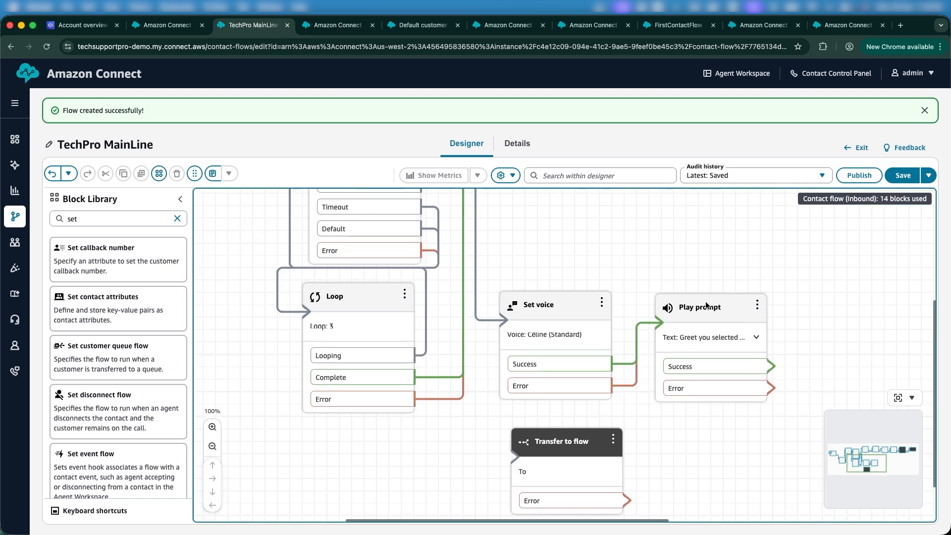
pyautogui.click(902, 176)
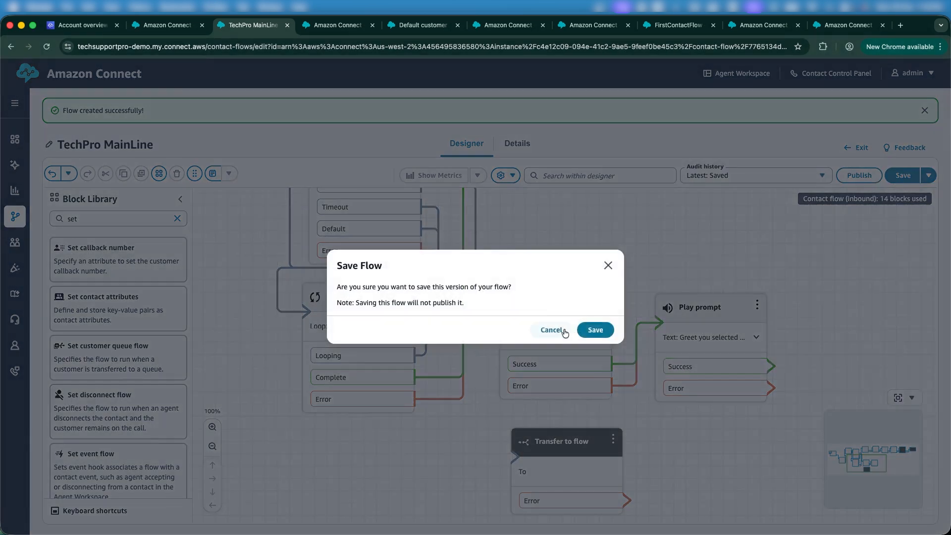
pyautogui.click(591, 332)
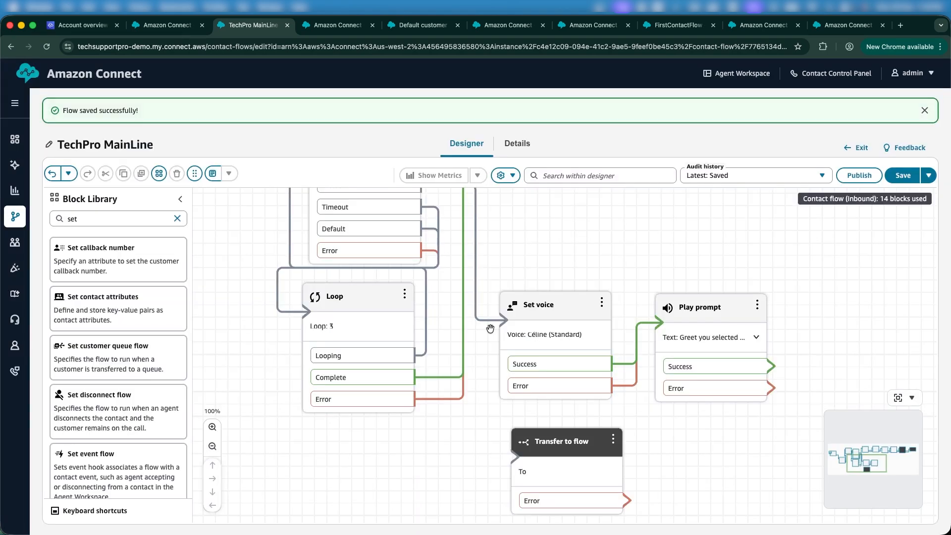
# Reload the flow page and reroute the Pressed 2 output of Get customer input from Set voice to the Transfer to flow block.
pyautogui.scroll(5, 490, 323)
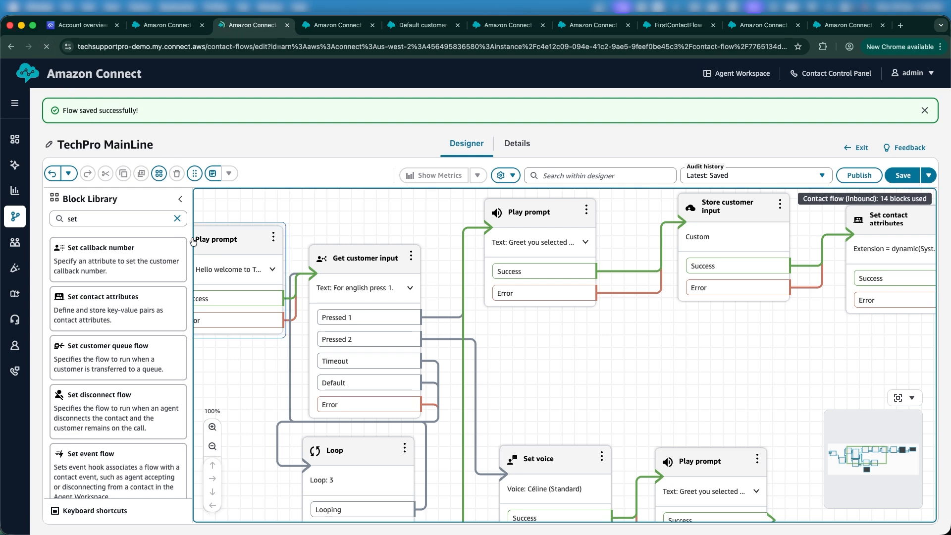
pyautogui.press('super+r')
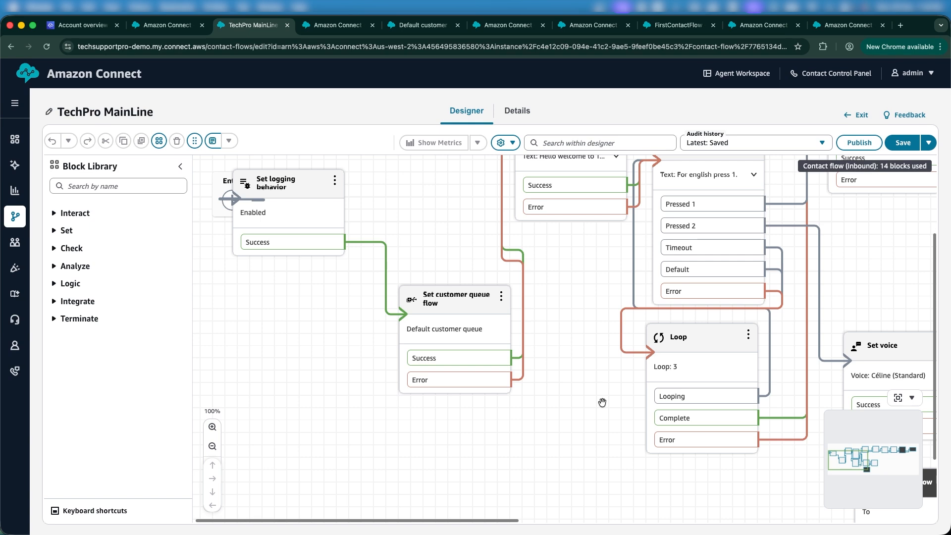
pyautogui.hscroll(7, 602, 402)
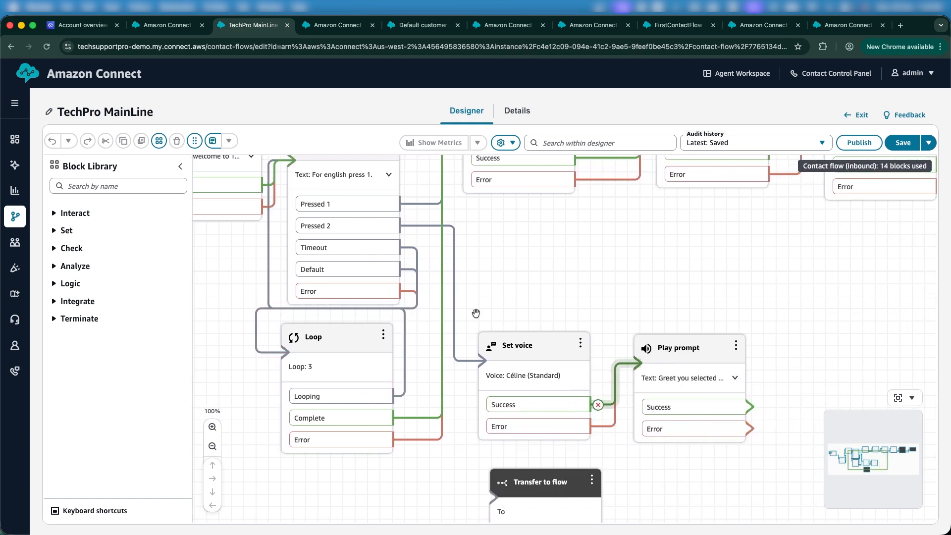
pyautogui.click(408, 227)
pyautogui.moveTo(401, 224); pyautogui.dragTo(495, 498)
pyautogui.moveTo(574, 321); pyautogui.dragTo(589, 254)
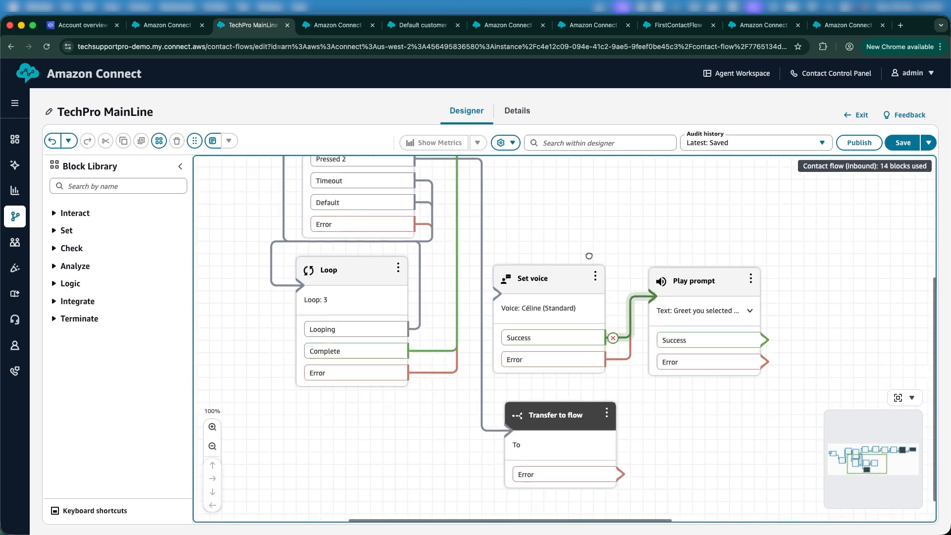
pyautogui.scroll(2, 502, 290)
pyautogui.scroll(1, 502, 290)
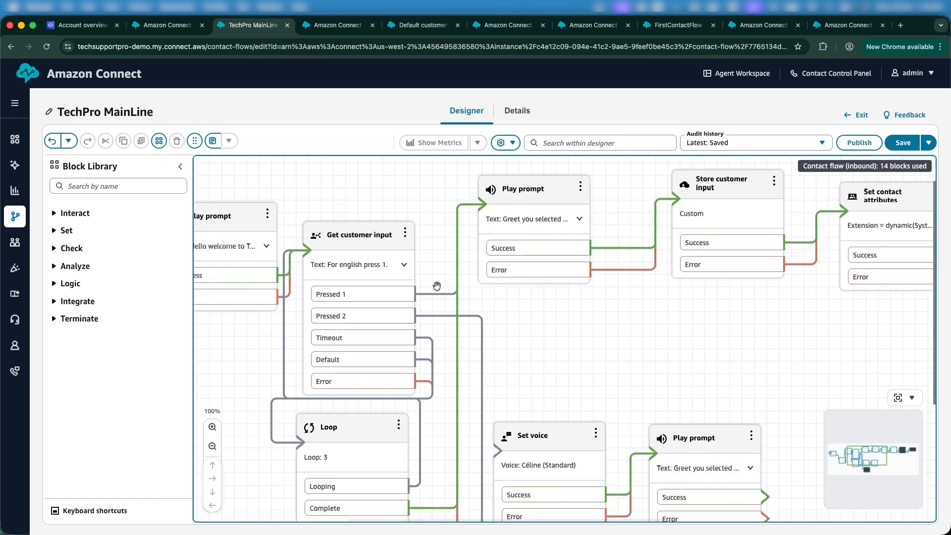
# Remove the Pressed 2 connection of Get customer input and link it again to the Transfer to flow block.
pyautogui.click(418, 318)
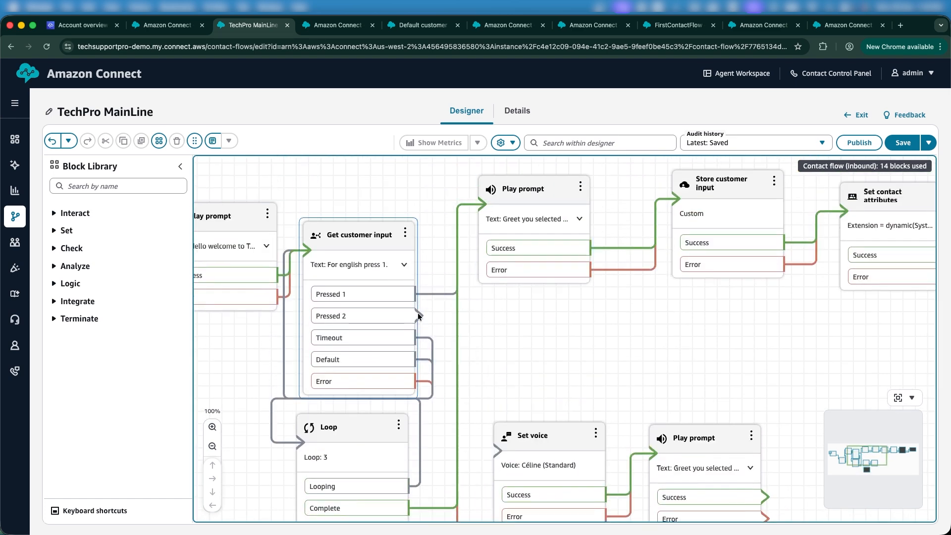
pyautogui.scroll(-2, 495, 337)
pyautogui.click(522, 341)
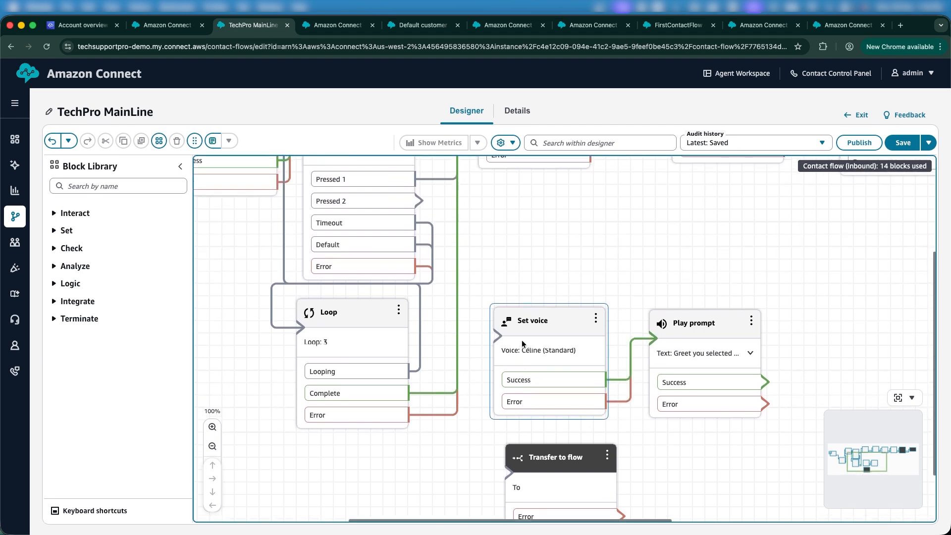
pyautogui.click(396, 201)
pyautogui.moveTo(415, 233); pyautogui.dragTo(512, 473)
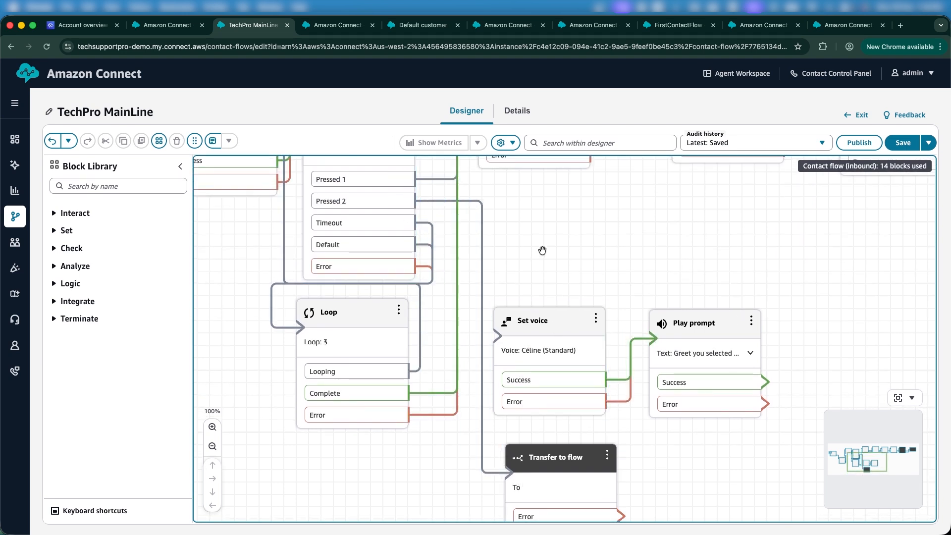
# Delete the Set voice block and its following Play prompt, and move Transfer to flow up into their place.
pyautogui.moveTo(542, 251); pyautogui.dragTo(691, 358)
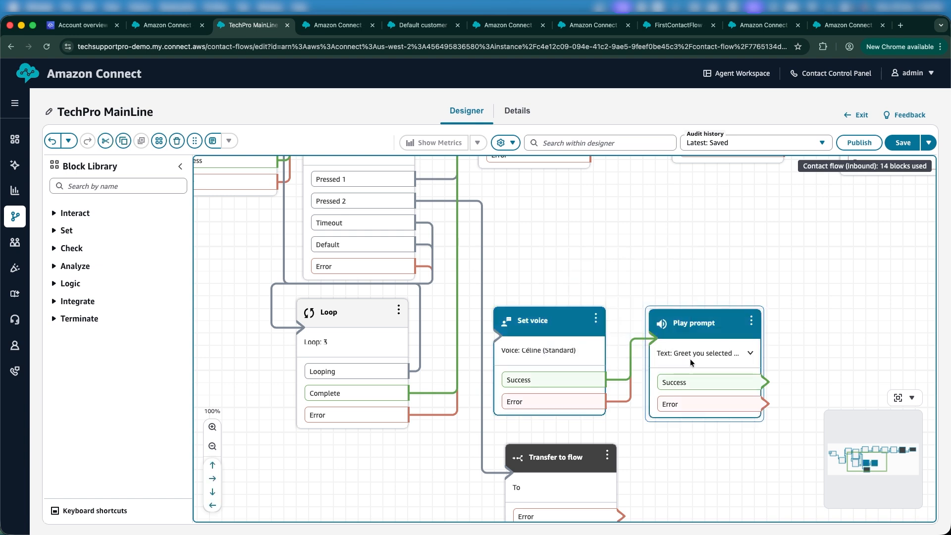
pyautogui.press('Delete')
pyautogui.moveTo(577, 458); pyautogui.dragTo(581, 311)
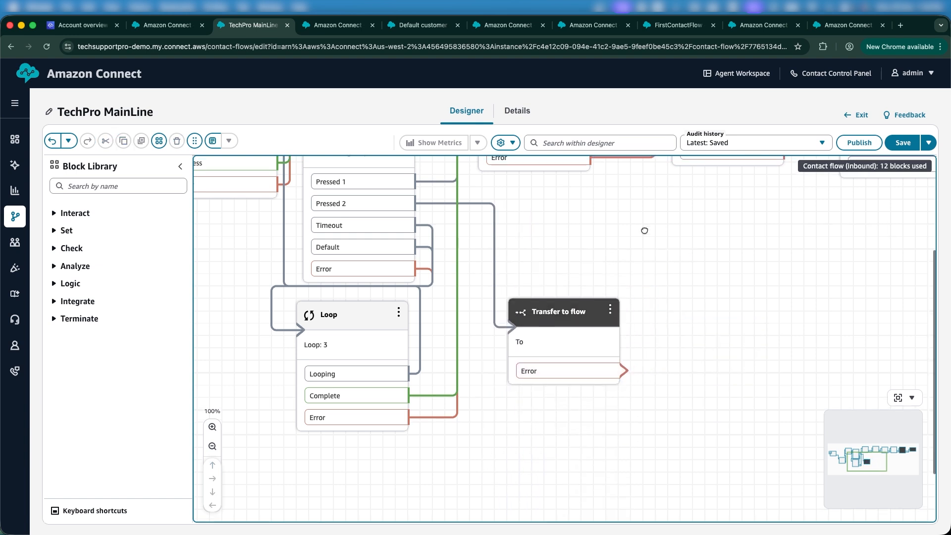
# Connect the Error output of the Transfer to flow block to the Disconnect block.
pyautogui.moveTo(645, 228); pyautogui.dragTo(535, 345)
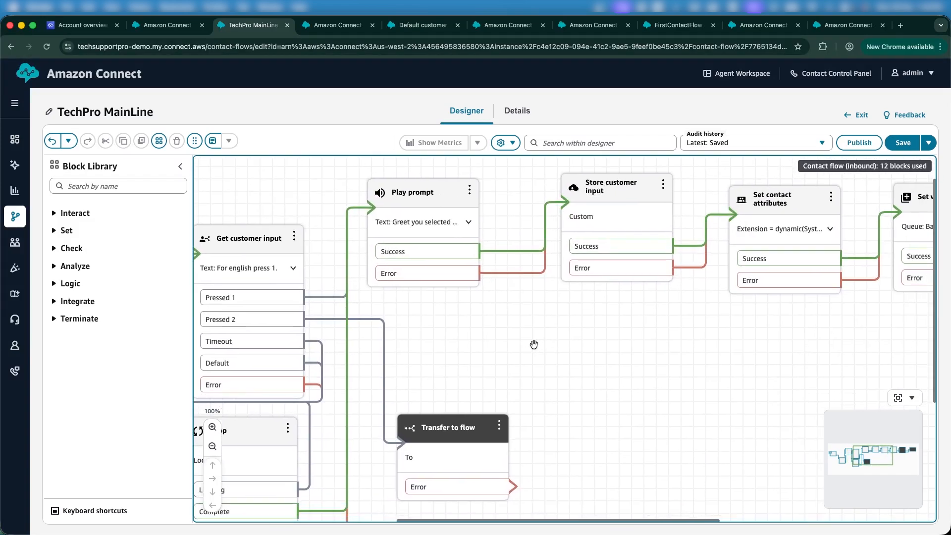
pyautogui.moveTo(618, 381); pyautogui.dragTo(486, 357)
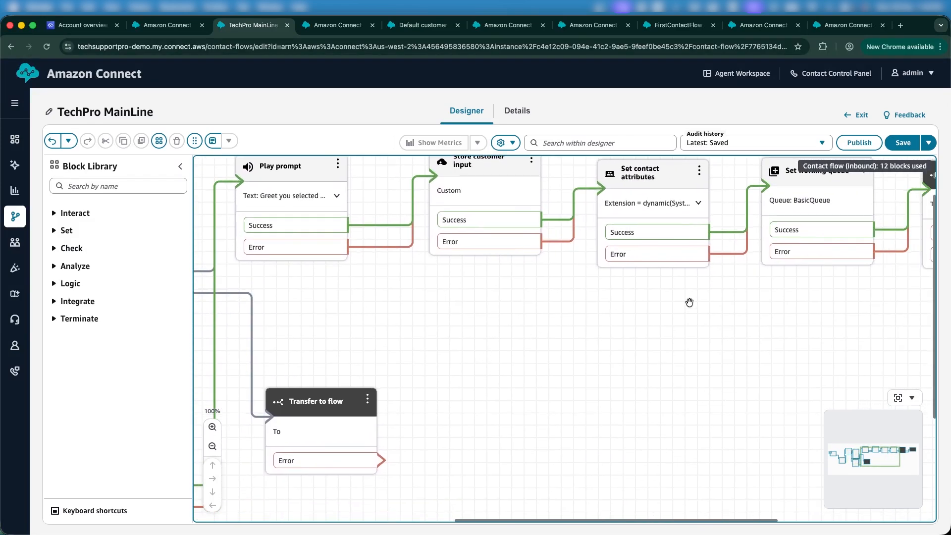
pyautogui.click(213, 446)
pyautogui.click(213, 447)
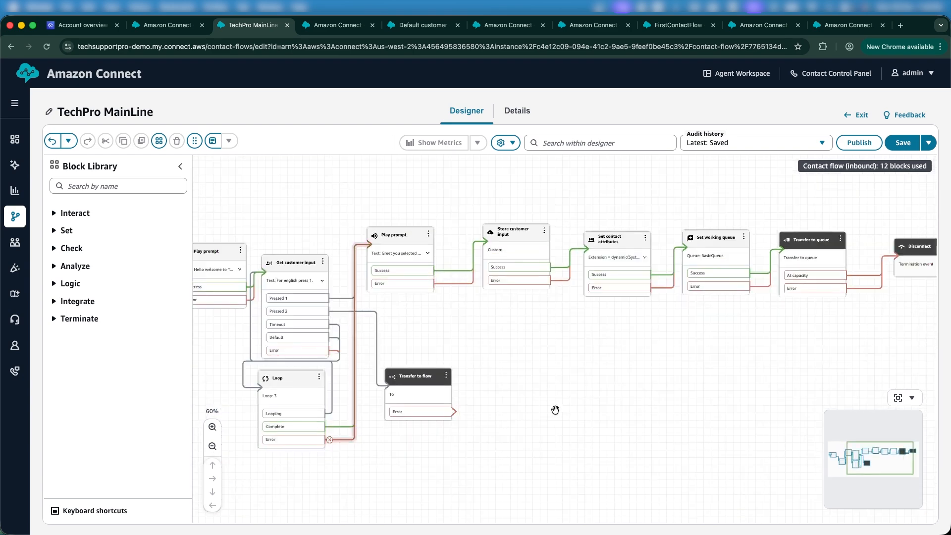
pyautogui.hscroll(2, 555, 410)
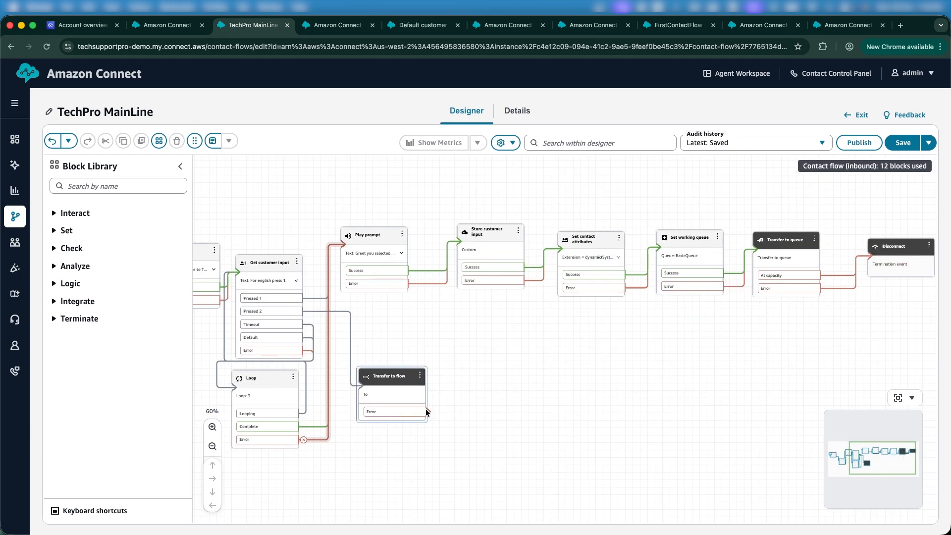
pyautogui.moveTo(426, 410); pyautogui.dragTo(877, 259)
# Configure the Transfer to flow block with FirstContactFlow as its manually set destination and confirm.
pyautogui.hscroll(-7, 665, 348)
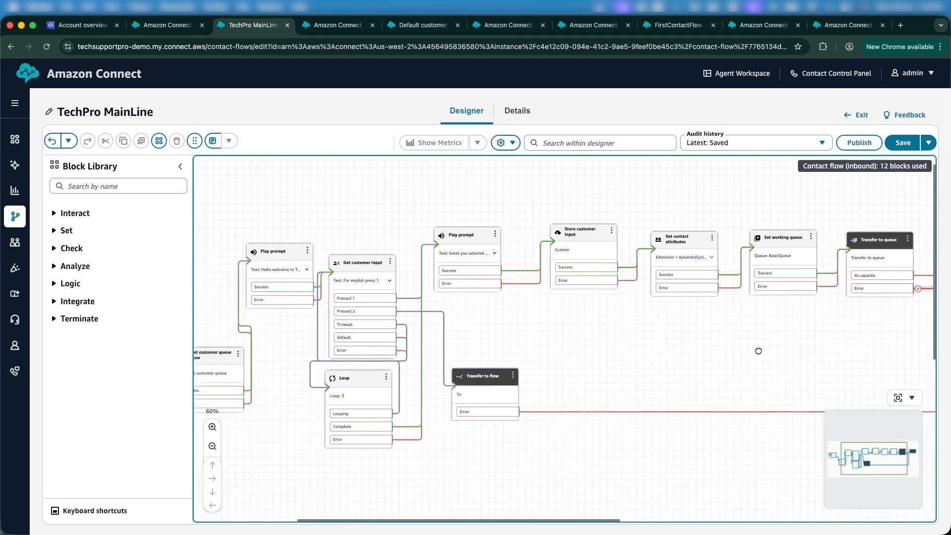
pyautogui.click(563, 379)
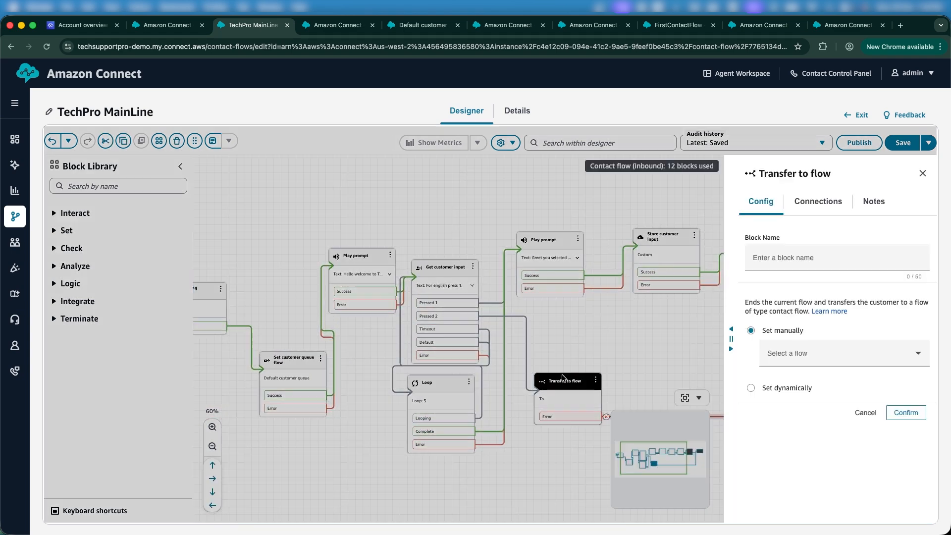
pyautogui.click(777, 355)
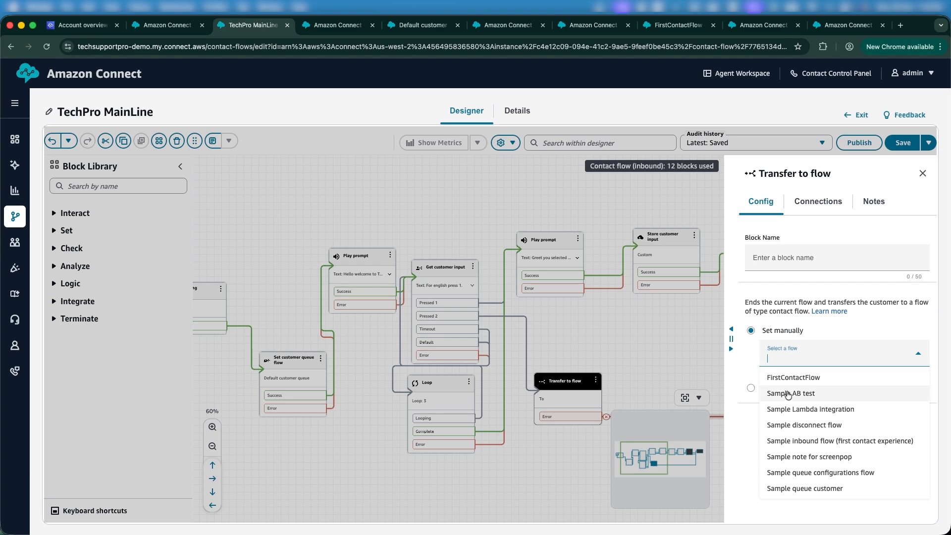
pyautogui.click(782, 379)
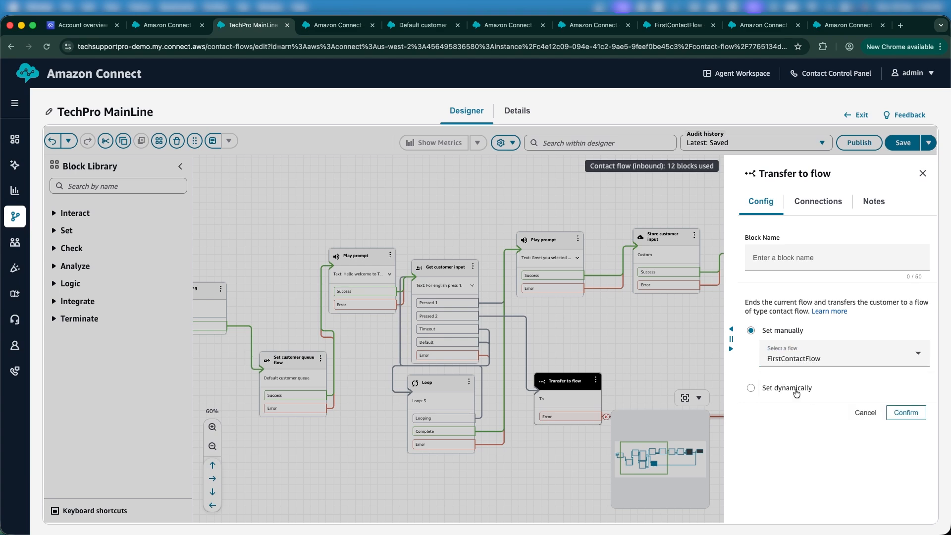
pyautogui.click(907, 414)
# Move the Set customer queue flow and Set logging behavior blocks slightly higher on the canvas and publish the flow.
pyautogui.moveTo(653, 380); pyautogui.dragTo(699, 387)
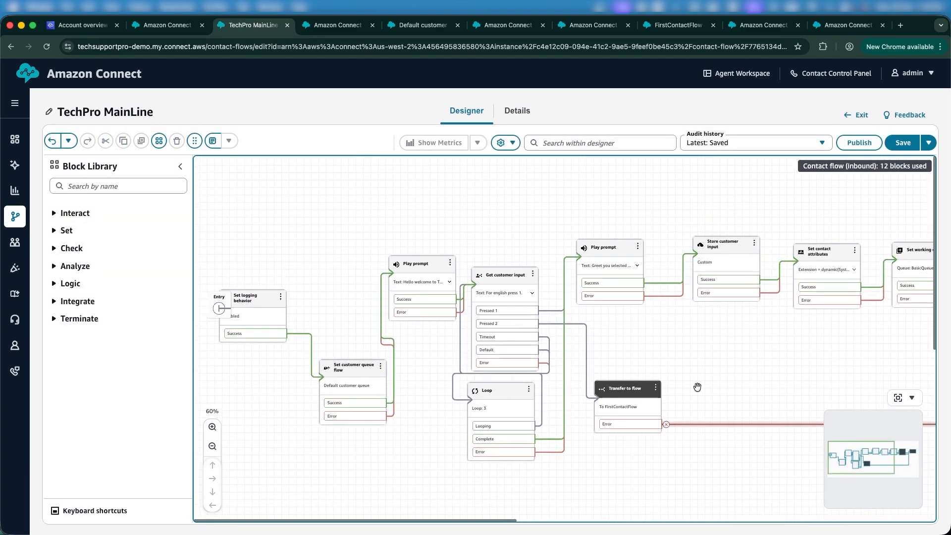
pyautogui.moveTo(344, 366); pyautogui.dragTo(340, 348)
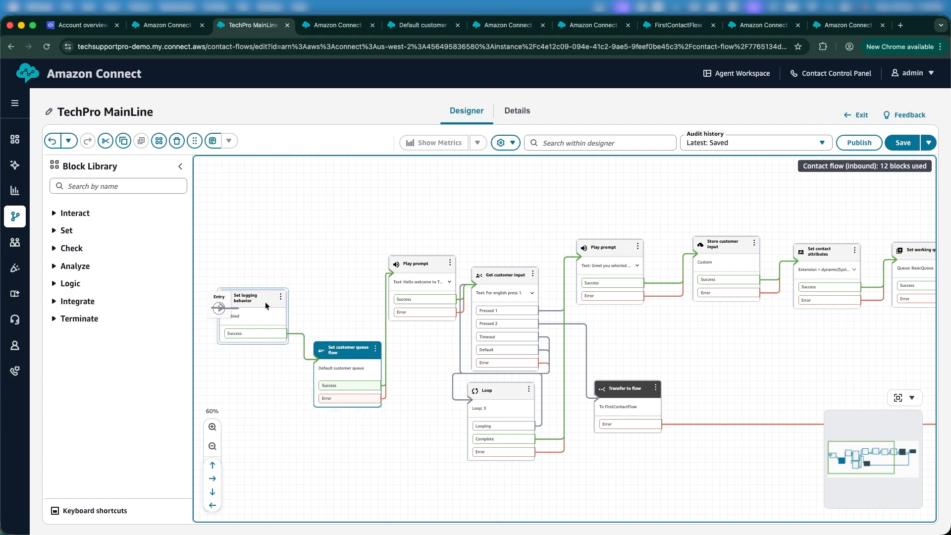
pyautogui.moveTo(252, 296); pyautogui.dragTo(278, 248)
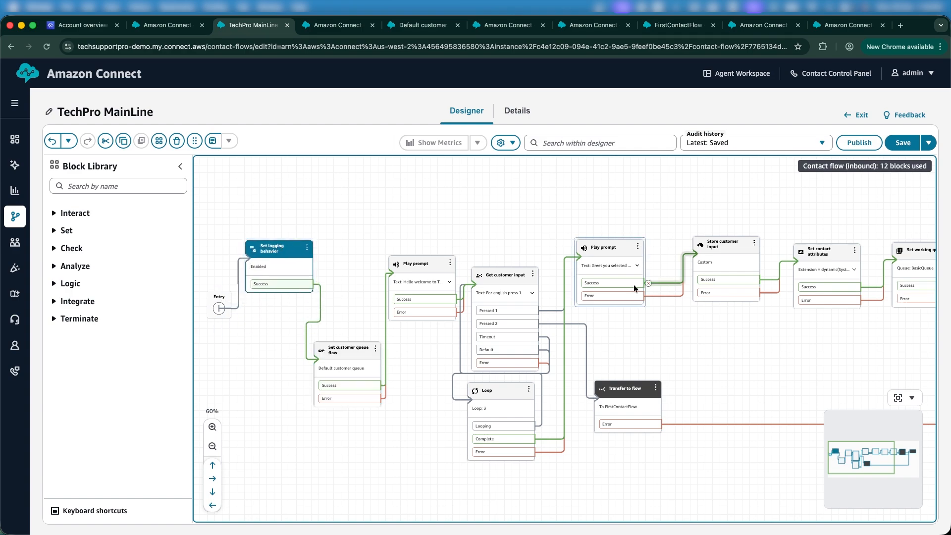
pyautogui.moveTo(723, 328); pyautogui.dragTo(657, 329)
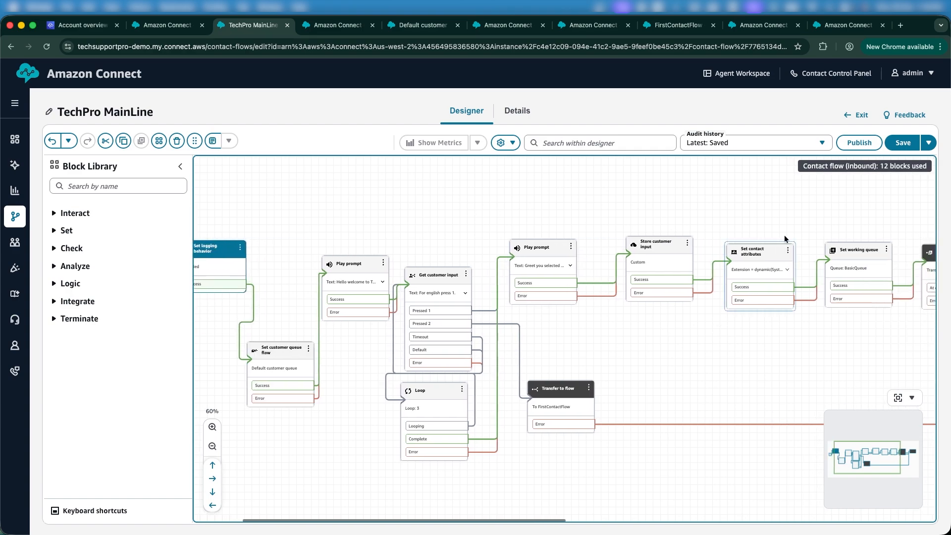
pyautogui.click(863, 144)
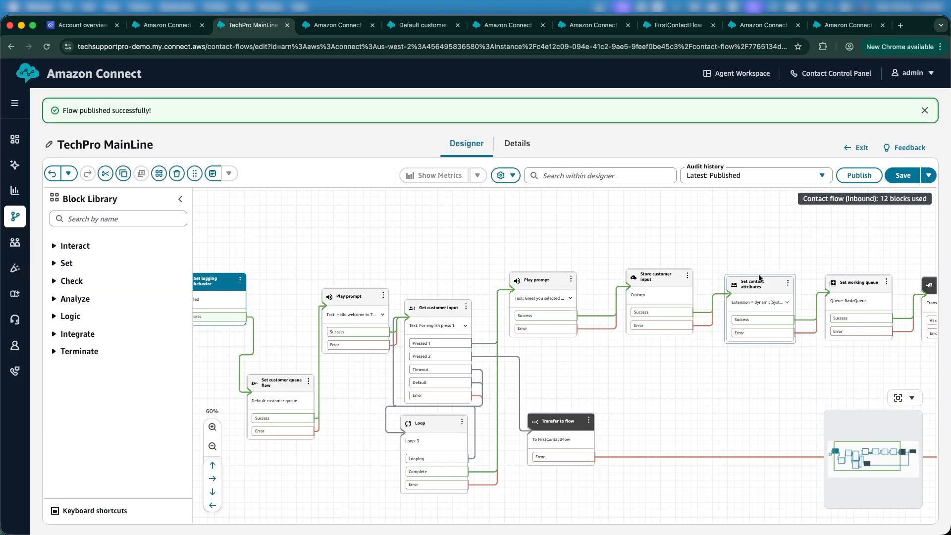
# Shift the Transfer to flow block slightly to the right and move the Loop block down, away from Get customer input.
pyautogui.scroll(-2, 628, 377)
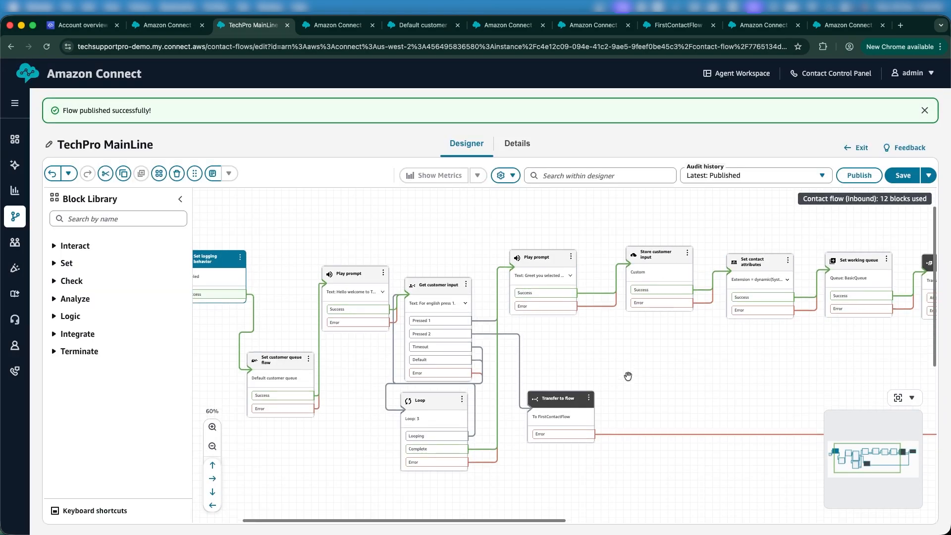
pyautogui.moveTo(551, 400); pyautogui.dragTo(564, 398)
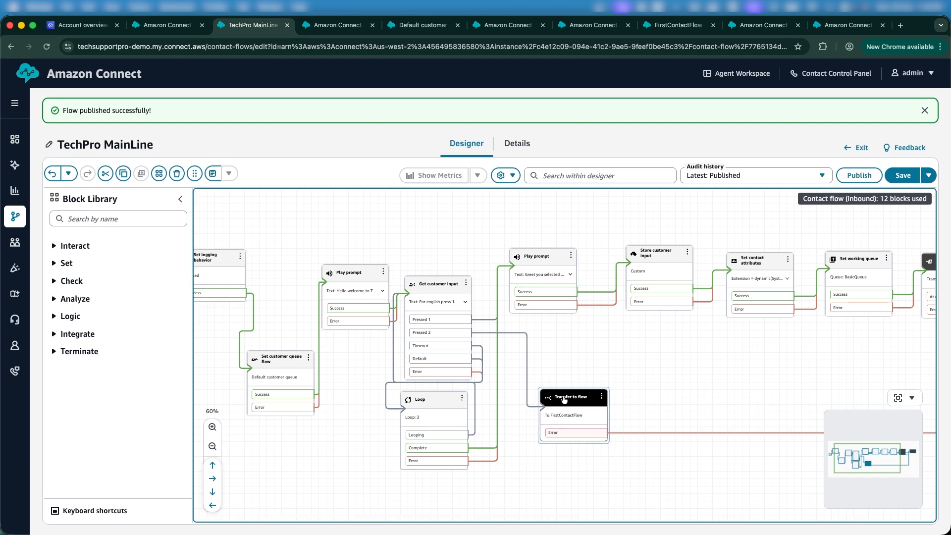
pyautogui.moveTo(421, 400); pyautogui.dragTo(429, 424)
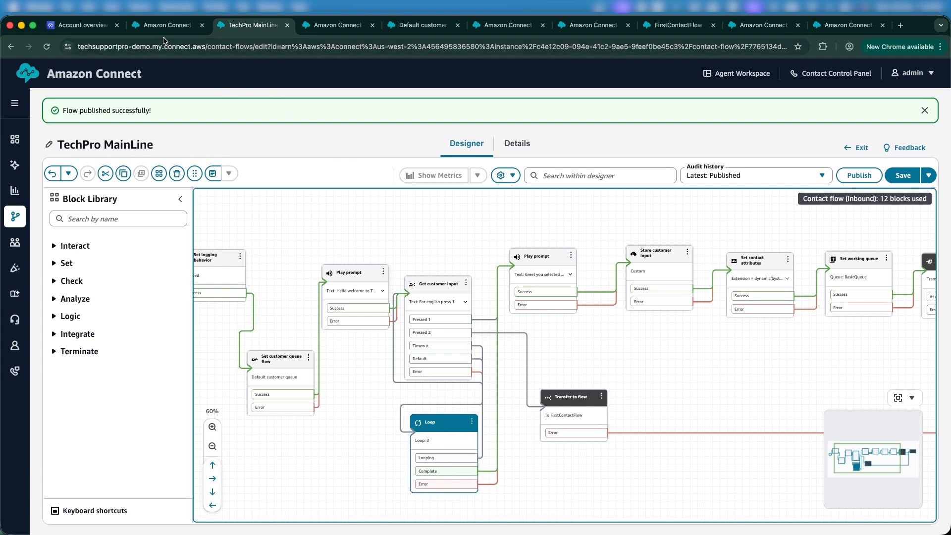
# Open the Phone numbers page of the Channels section in a new browser tab and switch to it.
pyautogui.moveTo(6, 372)
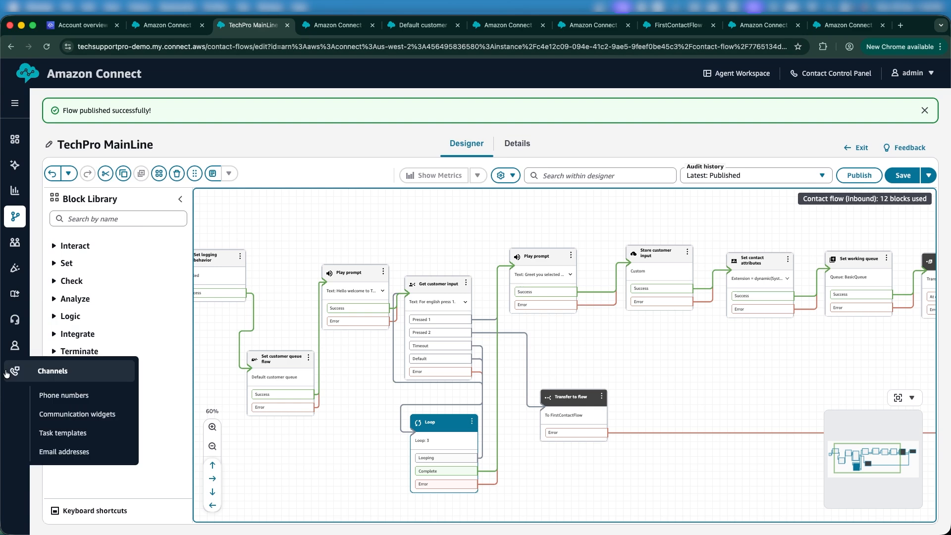
pyautogui.rightClick(51, 394)
pyautogui.click(80, 330)
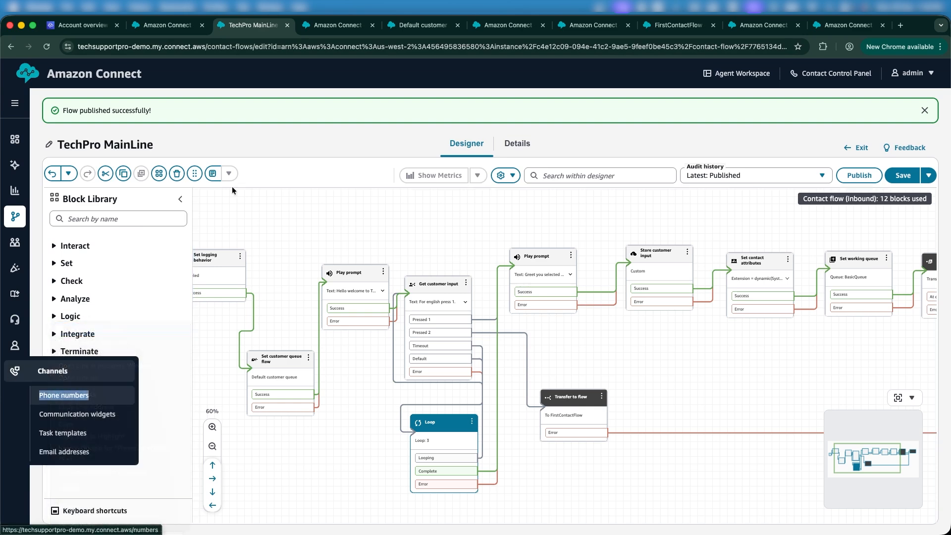
pyautogui.click(453, 23)
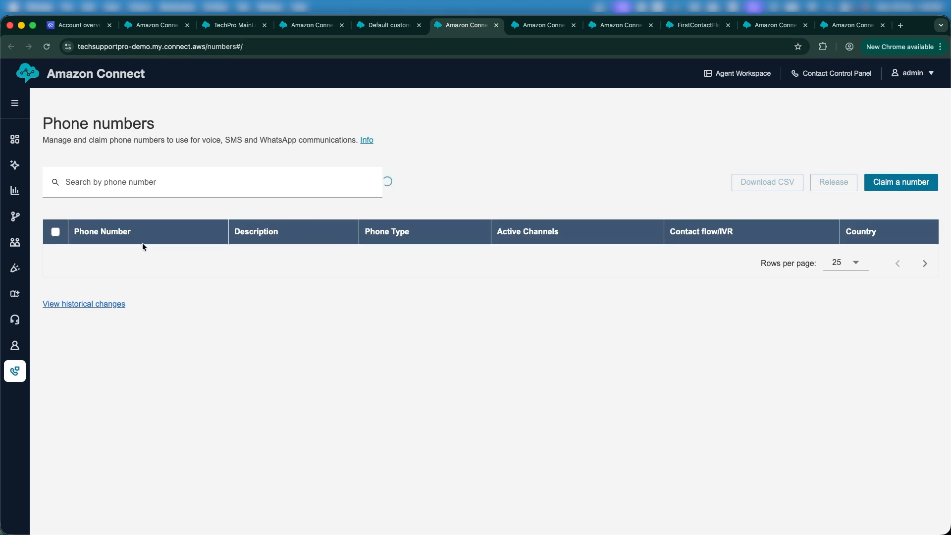
# Edit the claimed phone number to use TechPro MainLine as its contact flow and save it.
pyautogui.click(117, 259)
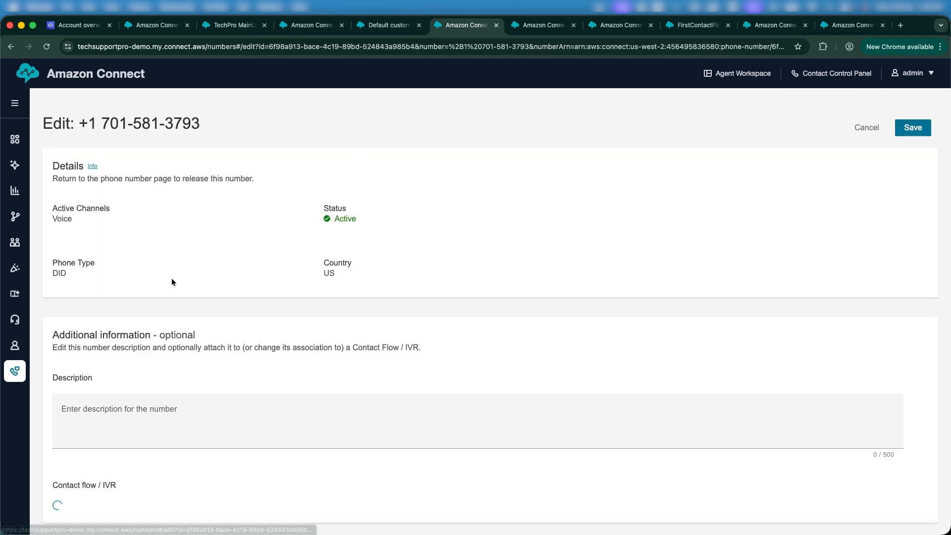
pyautogui.scroll(-1, 148, 347)
pyautogui.click(69, 490)
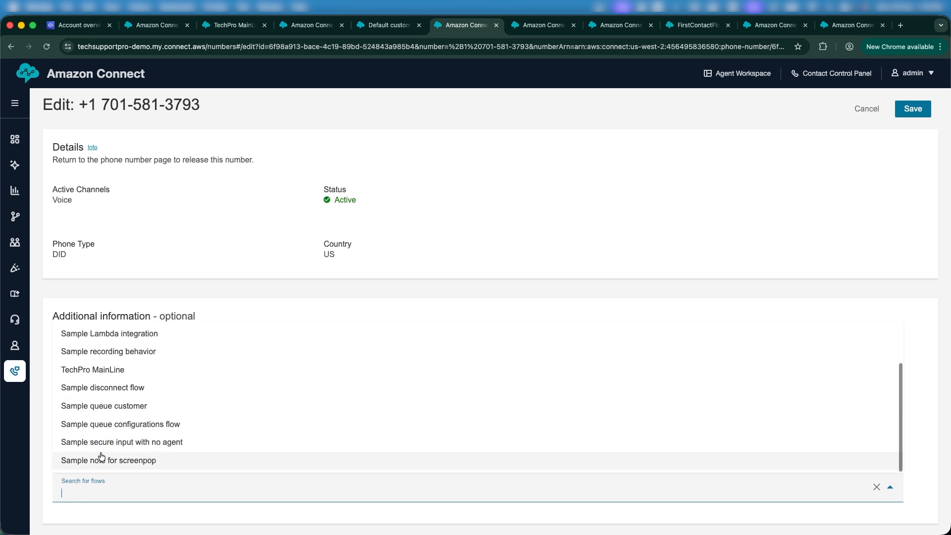
pyautogui.click(116, 369)
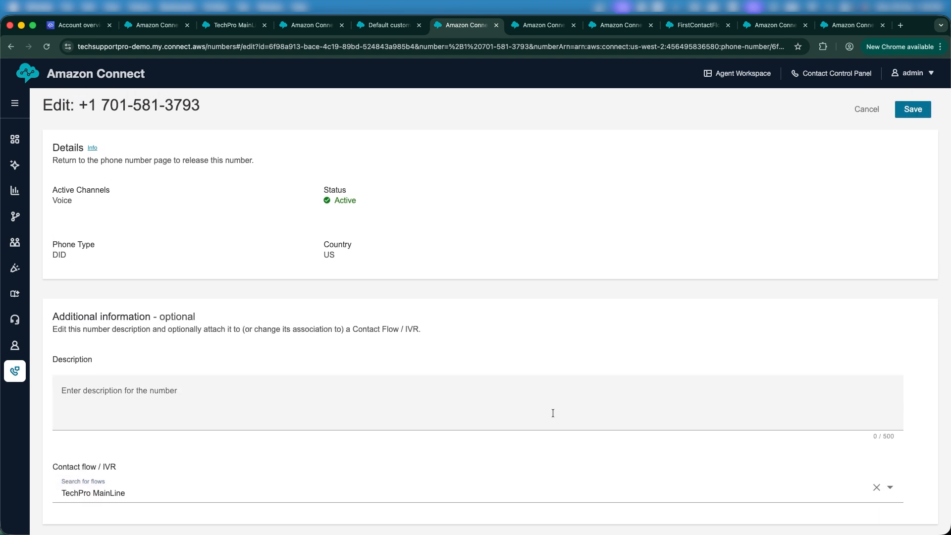
pyautogui.click(909, 112)
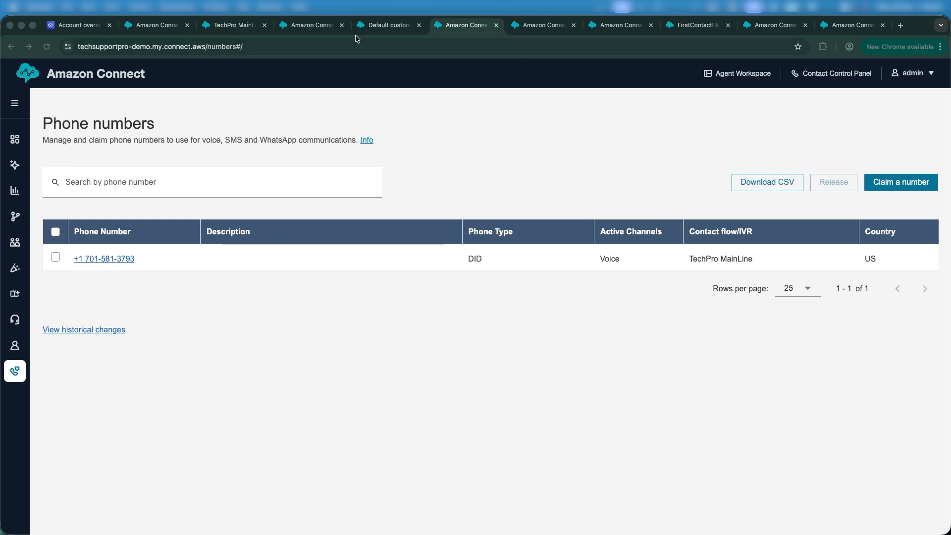
# Return to the TechPro MainLine flow, review its block path and check the customer queue flow set in the Set customer queue flow block.
pyautogui.click(225, 26)
pyautogui.moveTo(286, 247); pyautogui.dragTo(346, 265)
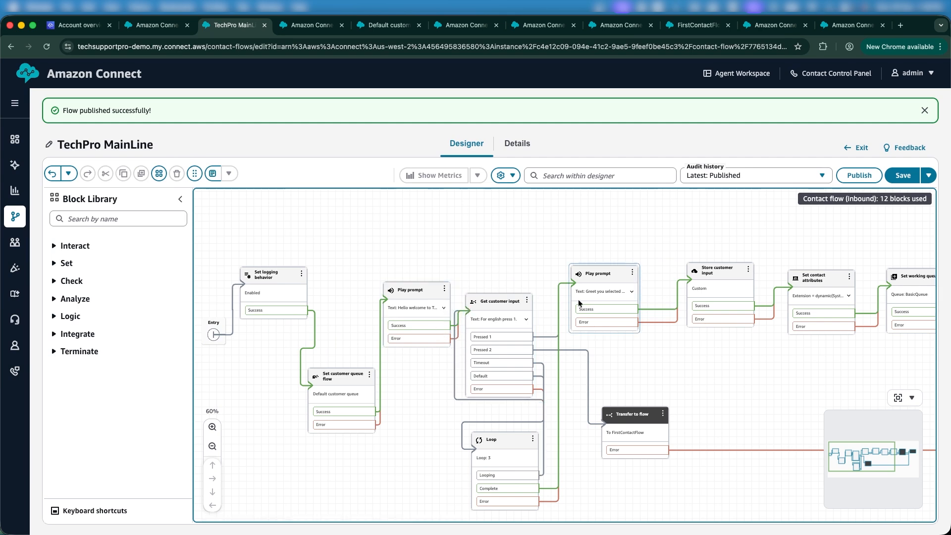
pyautogui.hscroll(5, 758, 301)
pyautogui.hscroll(2, 758, 301)
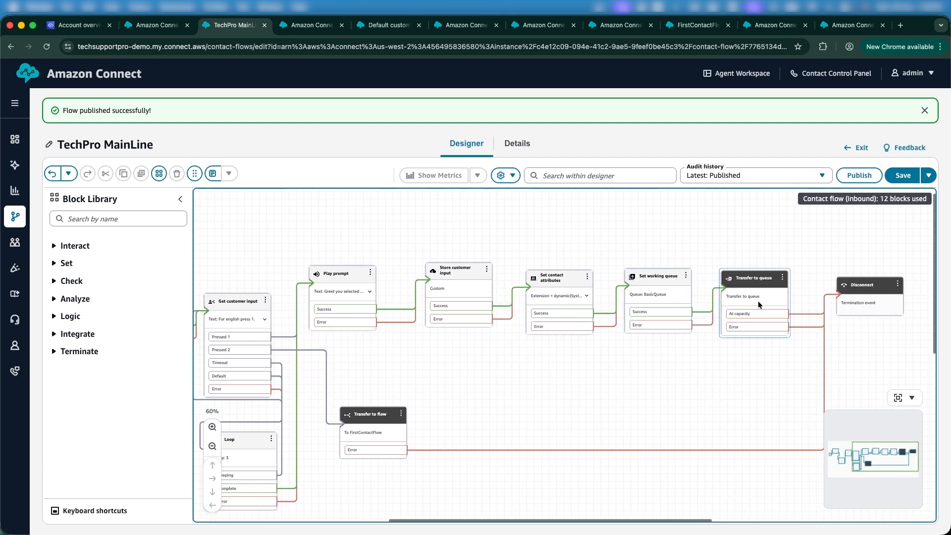
pyautogui.hscroll(-2, 465, 322)
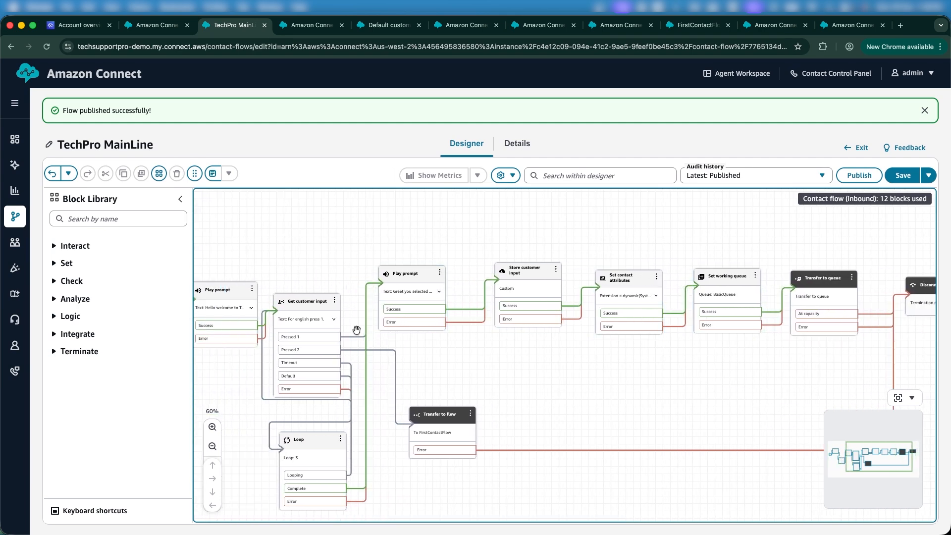
pyautogui.hscroll(-5, 456, 303)
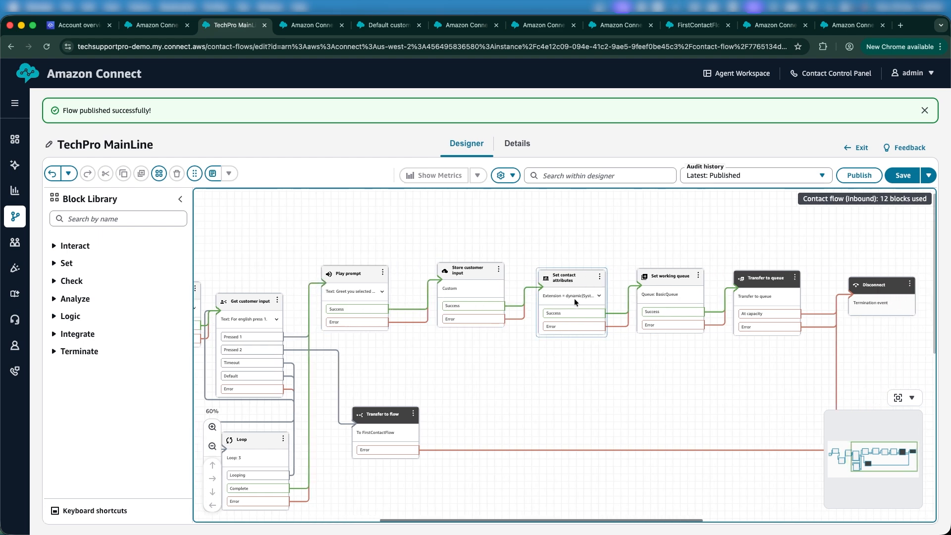
pyautogui.click(323, 375)
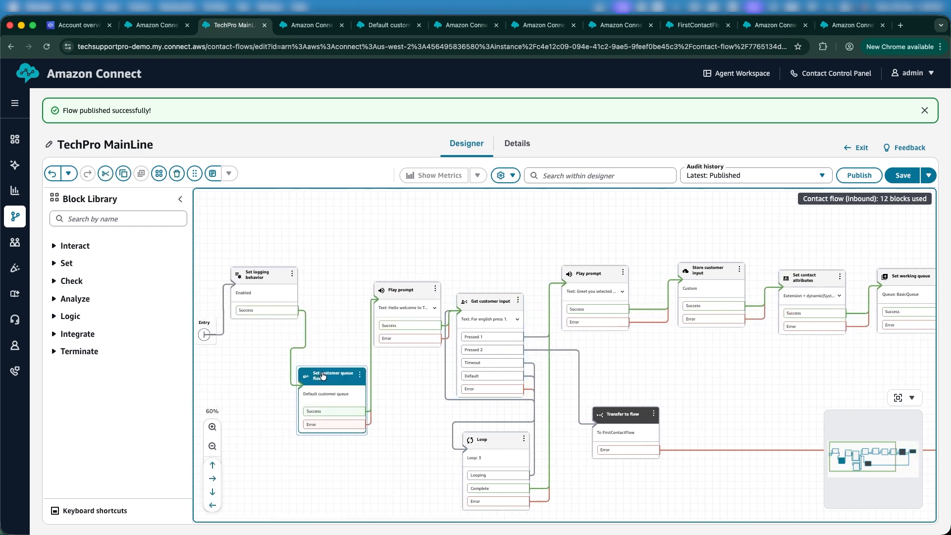
pyautogui.doubleClick(325, 376)
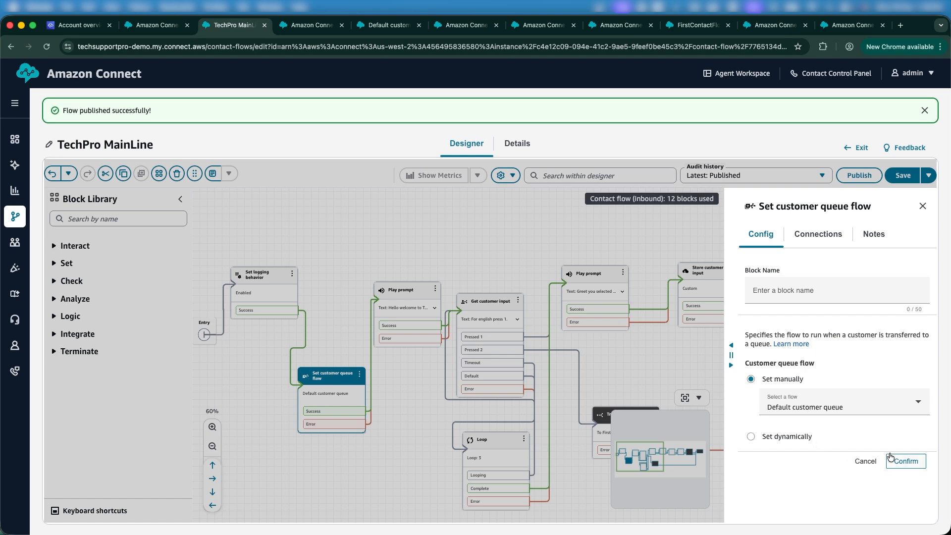
pyautogui.click(863, 461)
# Switch to the Default customer queue flow and review the prompts configured in its Loop prompts block without changing them.
pyautogui.click(387, 27)
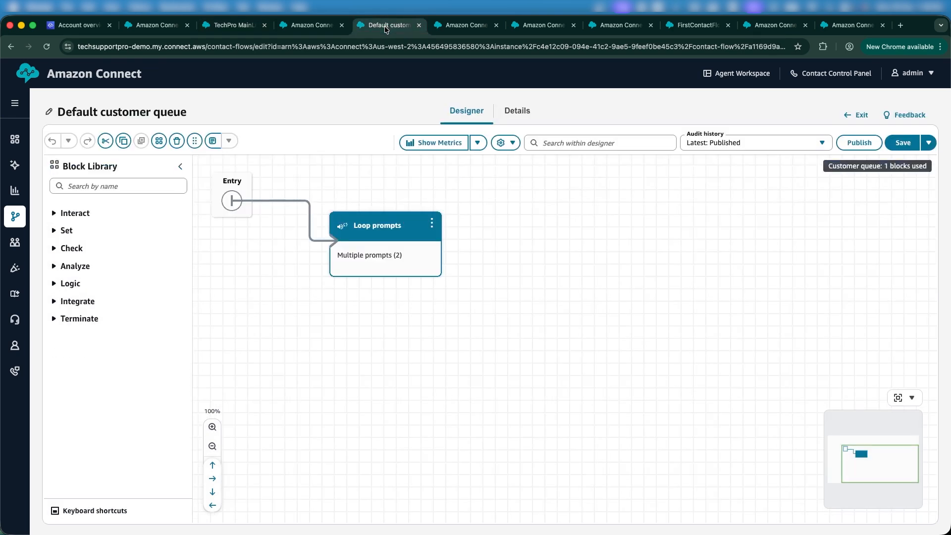
pyautogui.doubleClick(400, 249)
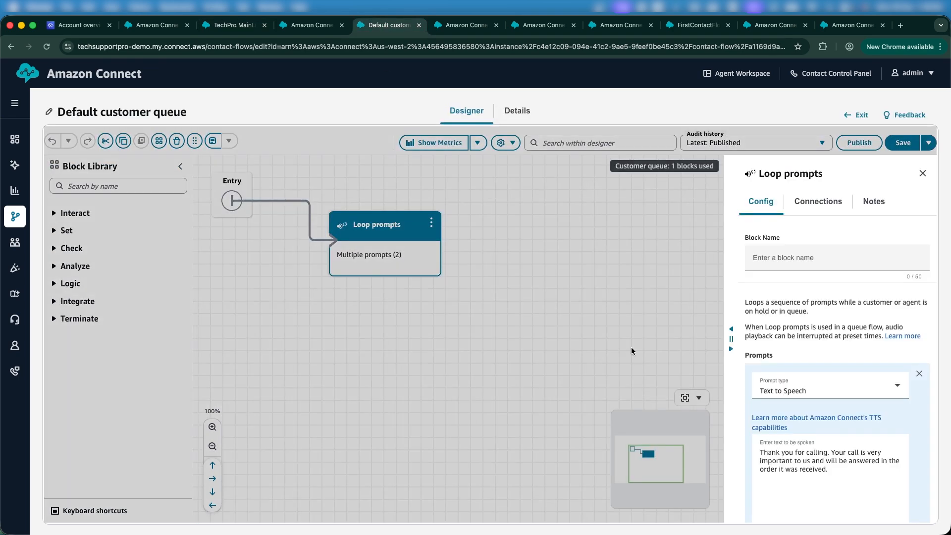
pyautogui.scroll(-5, 827, 407)
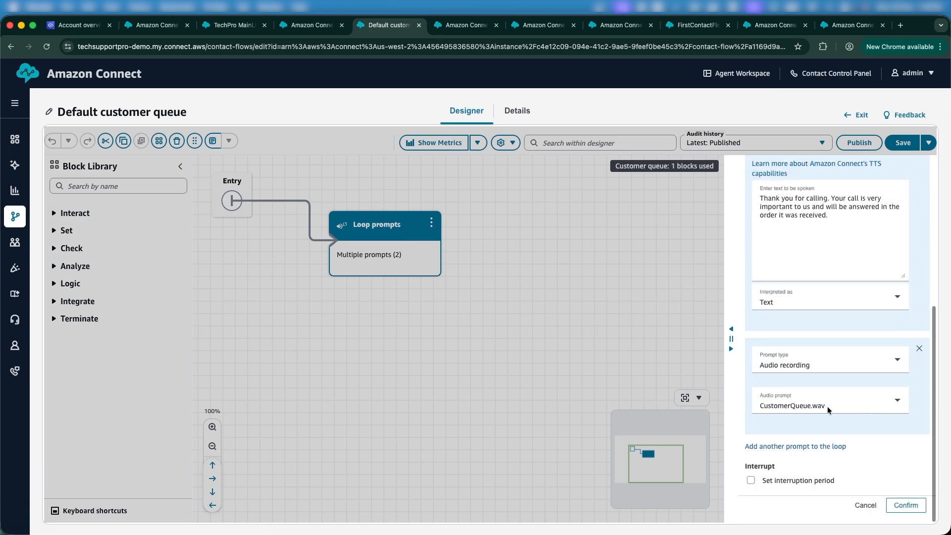
pyautogui.click(865, 505)
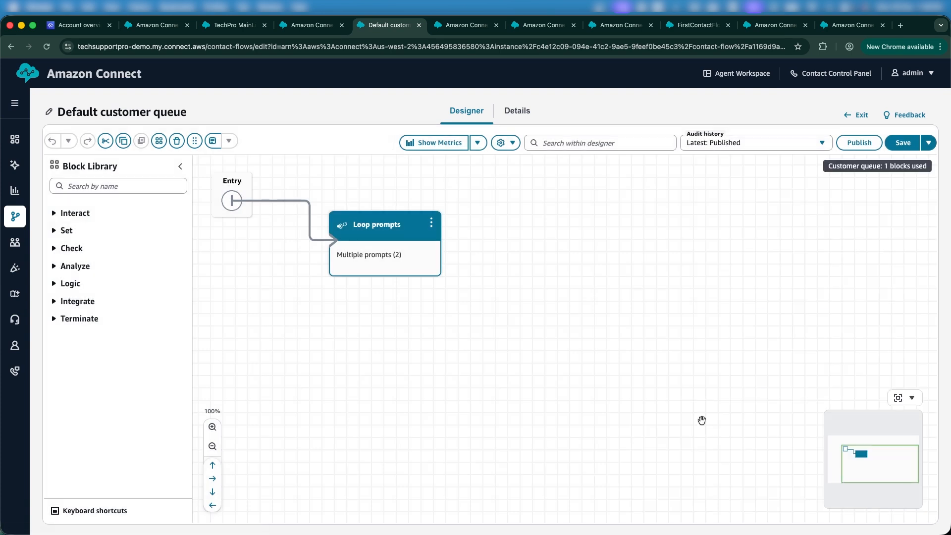
pyautogui.moveTo(702, 421); pyautogui.dragTo(719, 422)
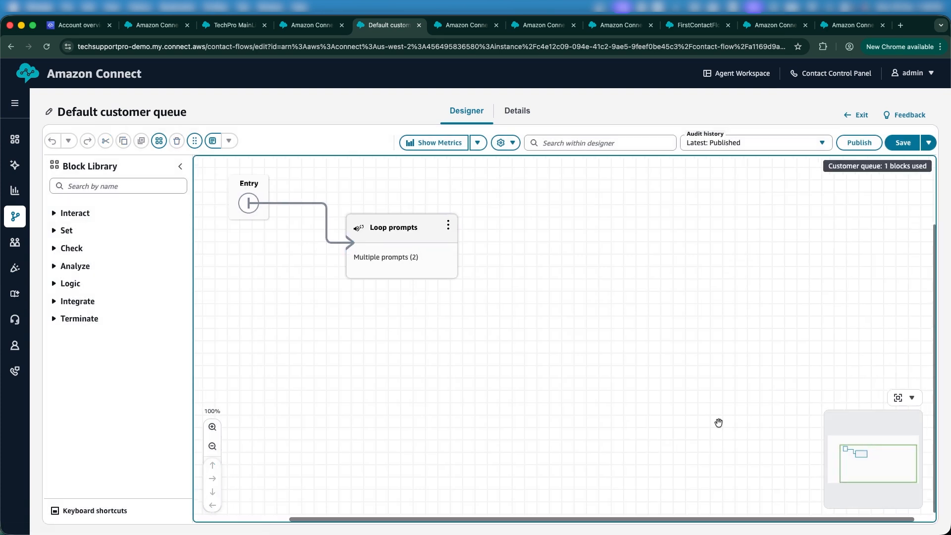
# Open the Flows list from the Amazon Connect home page and create a new customer queue flow.
pyautogui.click(155, 27)
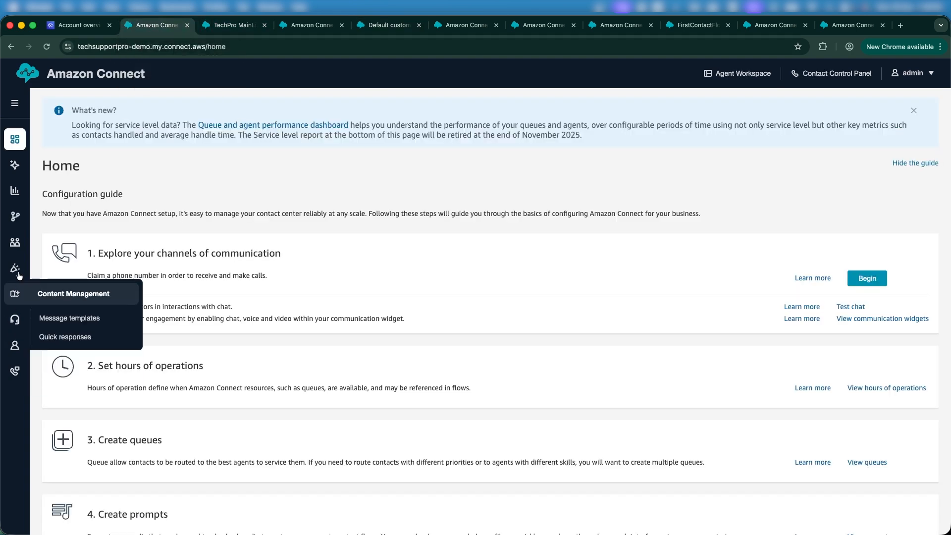
pyautogui.moveTo(20, 221)
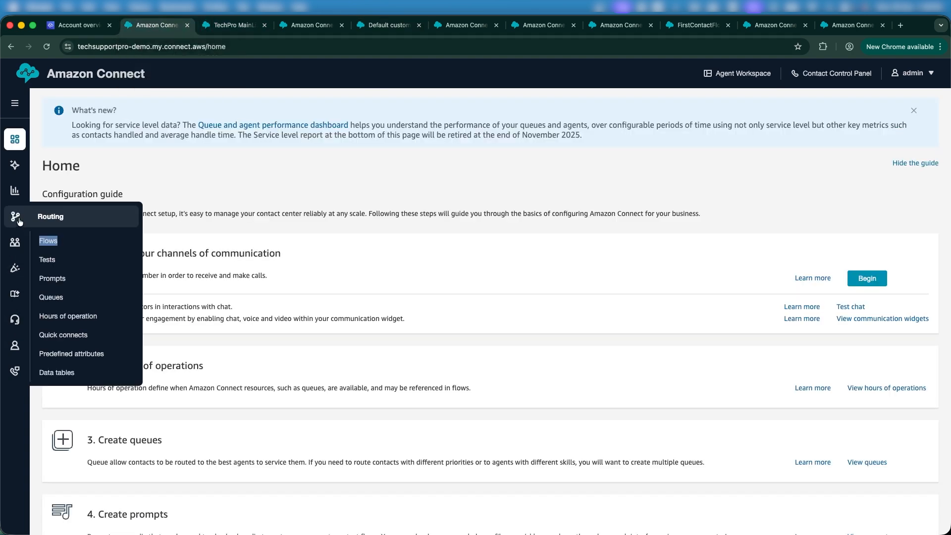
pyautogui.click(48, 240)
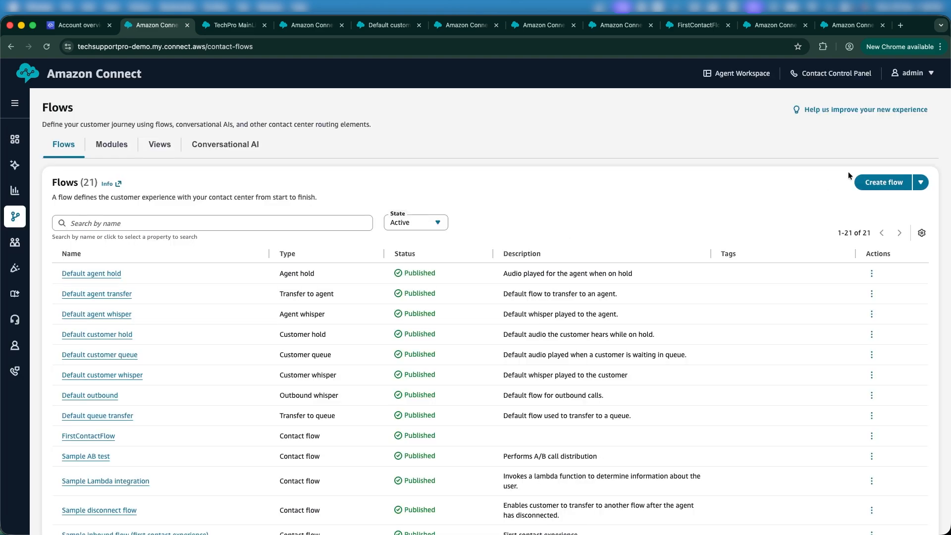
pyautogui.click(920, 182)
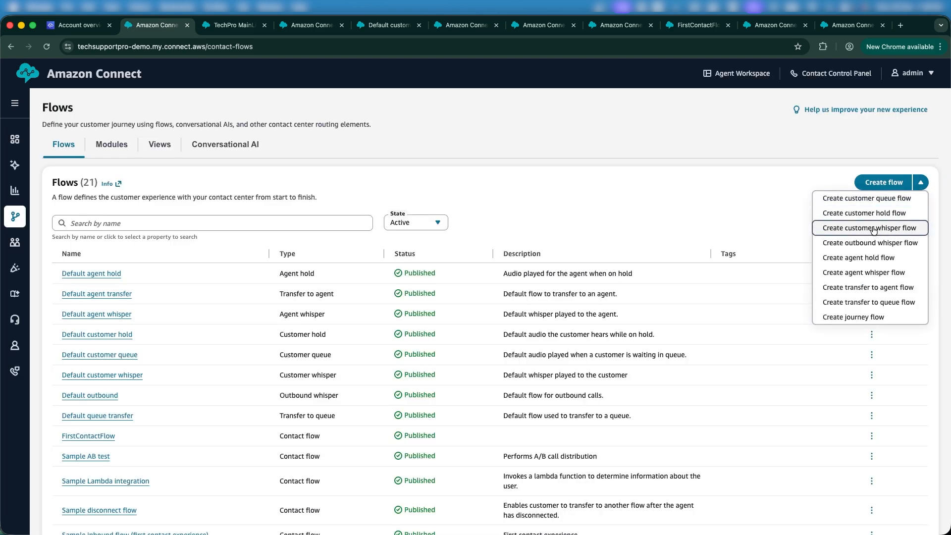
pyautogui.click(873, 198)
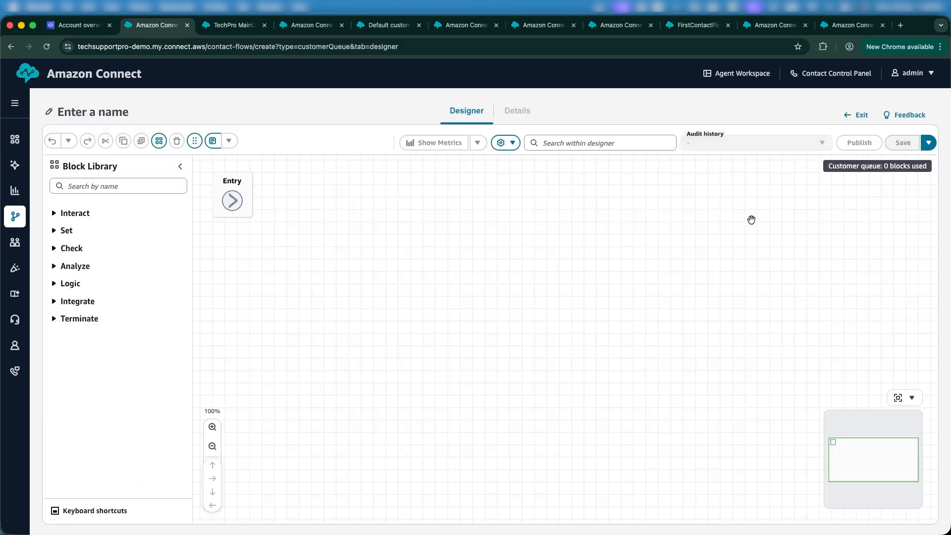
pyautogui.click(126, 185)
pyautogui.write('set')
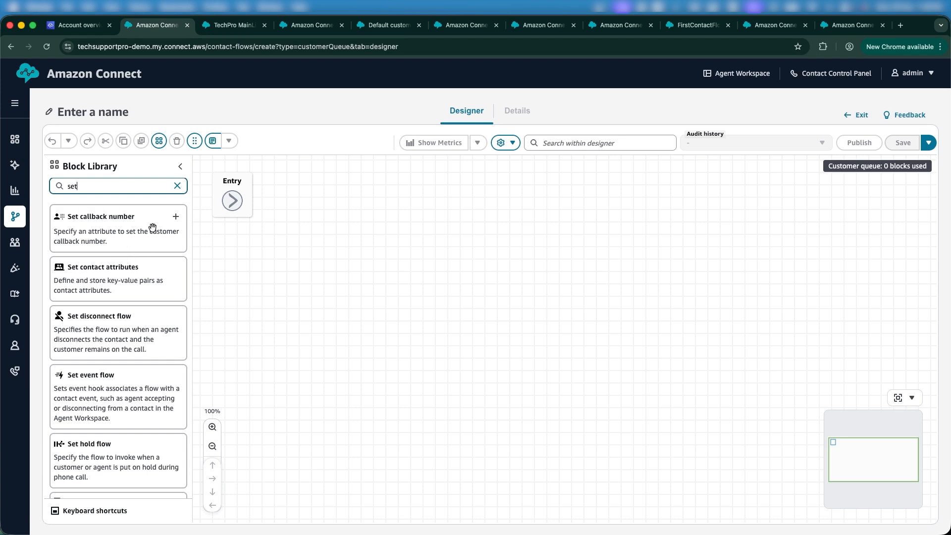
pyautogui.doubleClick(107, 186)
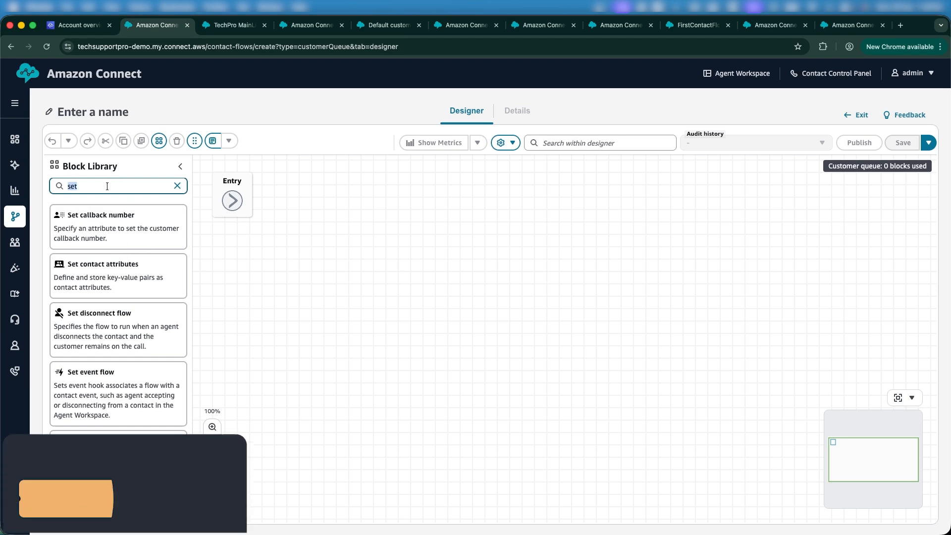
pyautogui.press('BackSpace')
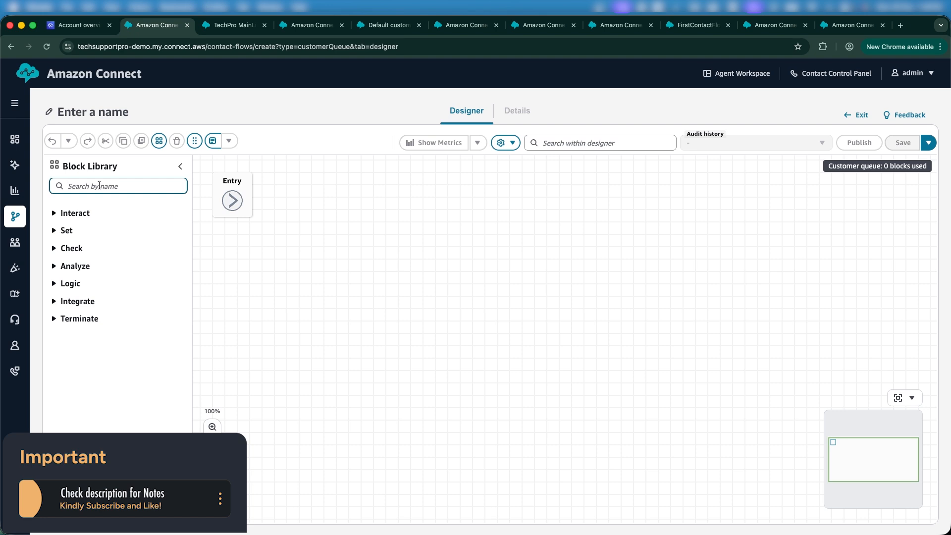
pyautogui.write('play')
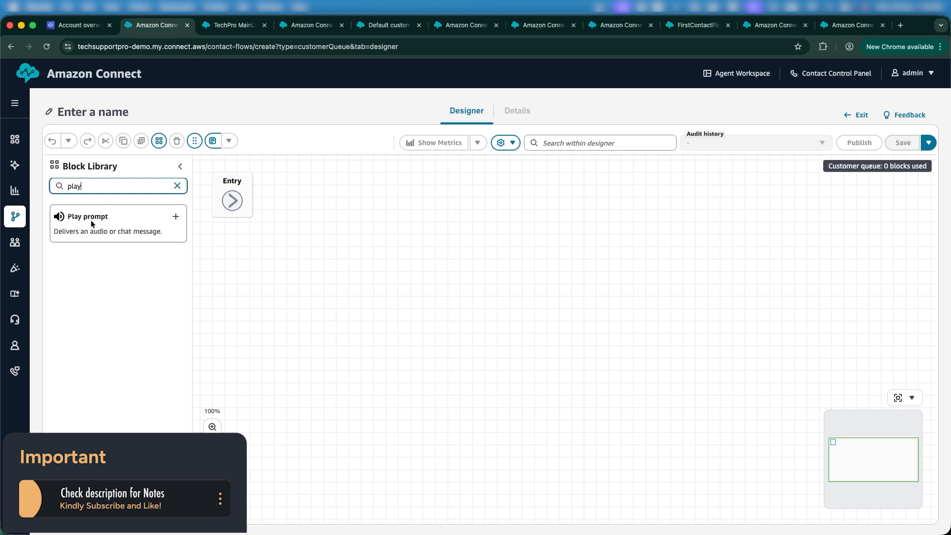
pyautogui.press('BackSpace')
pyautogui.press('BackSpace')
pyautogui.press('BackSpace')
pyautogui.press('BackSpace')
# Find the Loop prompts block, place it on the canvas and connect the Entry point to it.
pyautogui.write('loop')
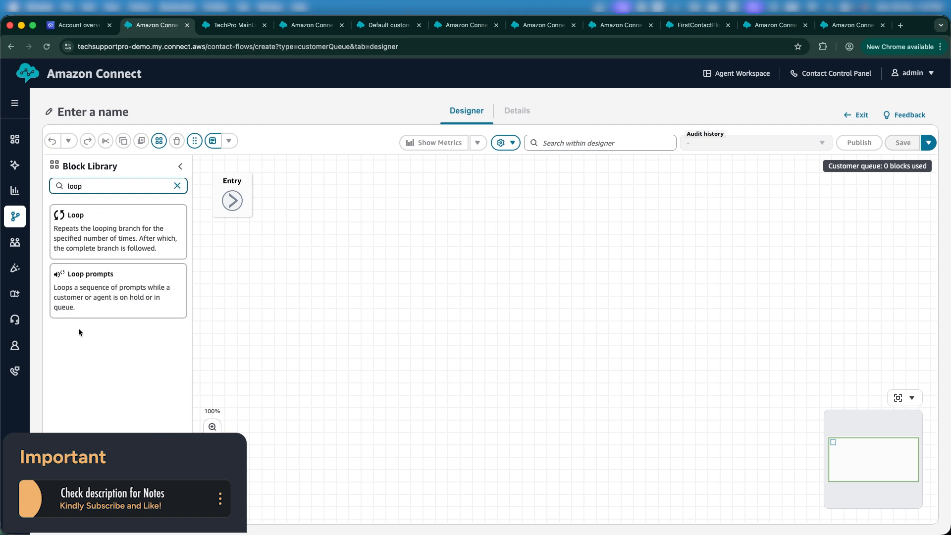
pyautogui.moveTo(85, 293); pyautogui.dragTo(373, 198)
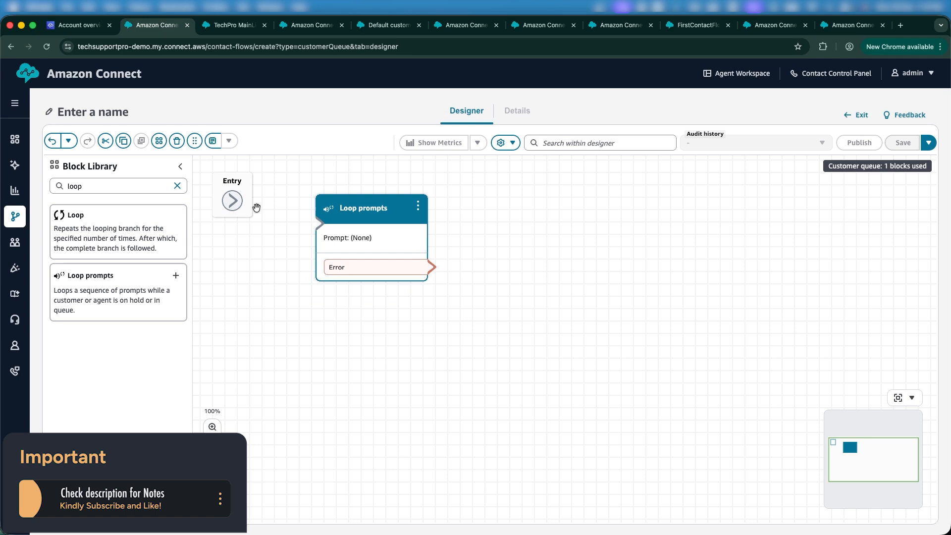
pyautogui.moveTo(233, 201); pyautogui.dragTo(346, 228)
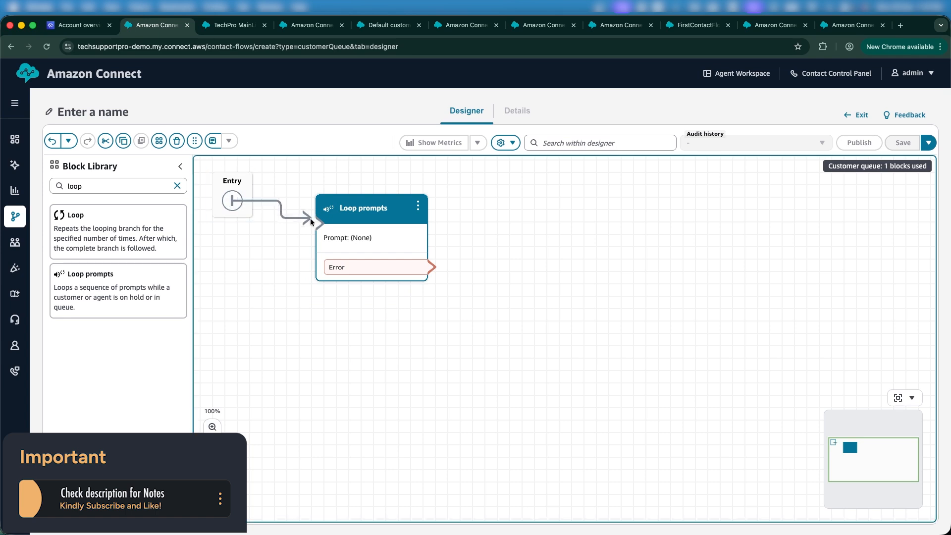
# Configure the Loop prompts block with a Text to Speech prompt that says "This is my own customer queue flow".
pyautogui.click(375, 223)
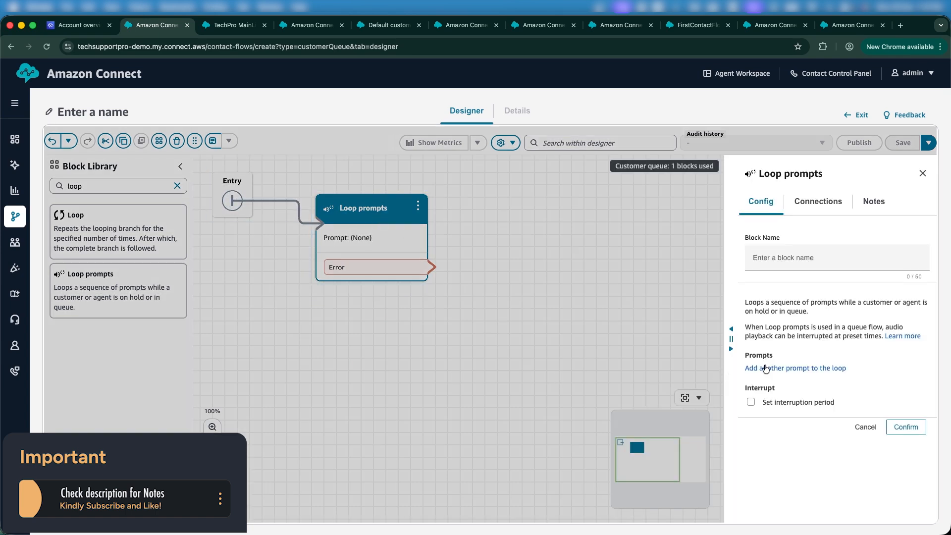
pyautogui.click(766, 369)
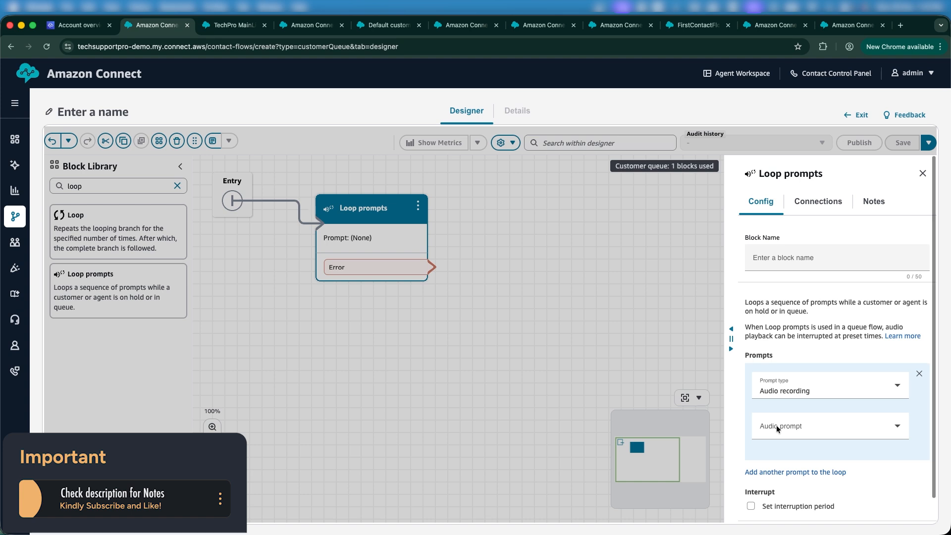
pyautogui.scroll(-1, 782, 483)
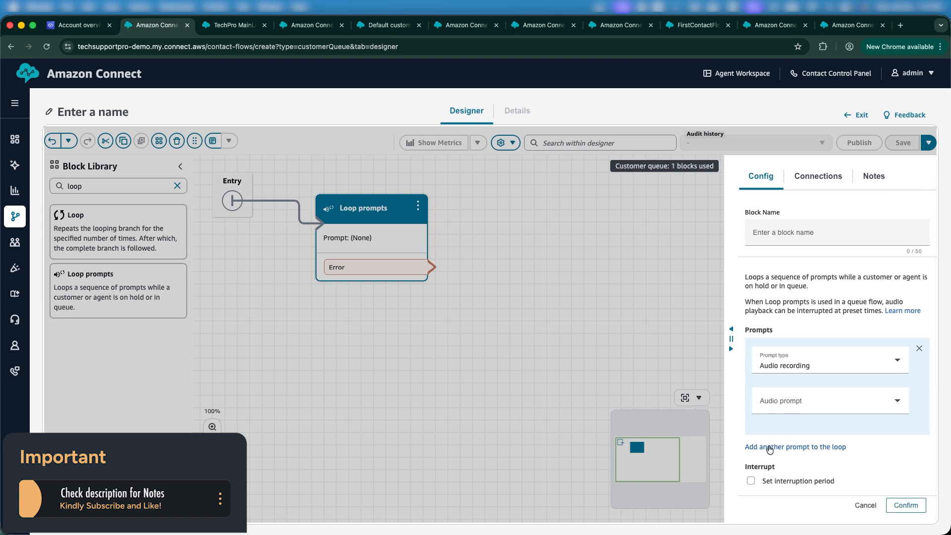
pyautogui.click(794, 367)
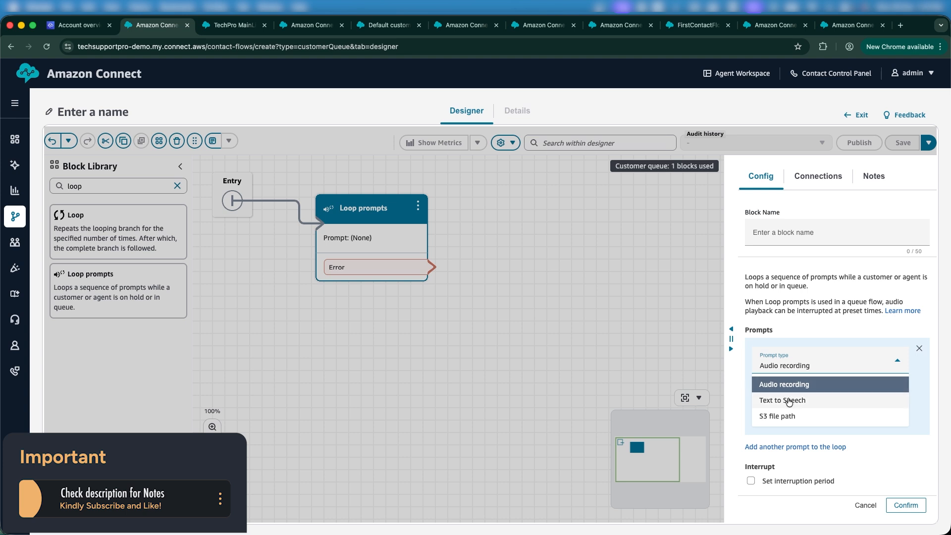
pyautogui.click(787, 400)
pyautogui.scroll(-1, 775, 471)
pyautogui.click(776, 457)
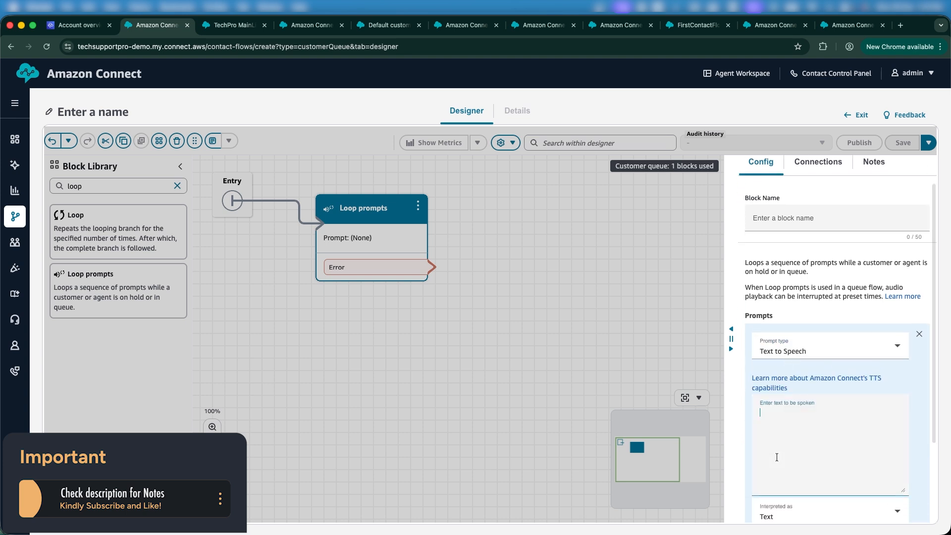
pyautogui.write('This is m')
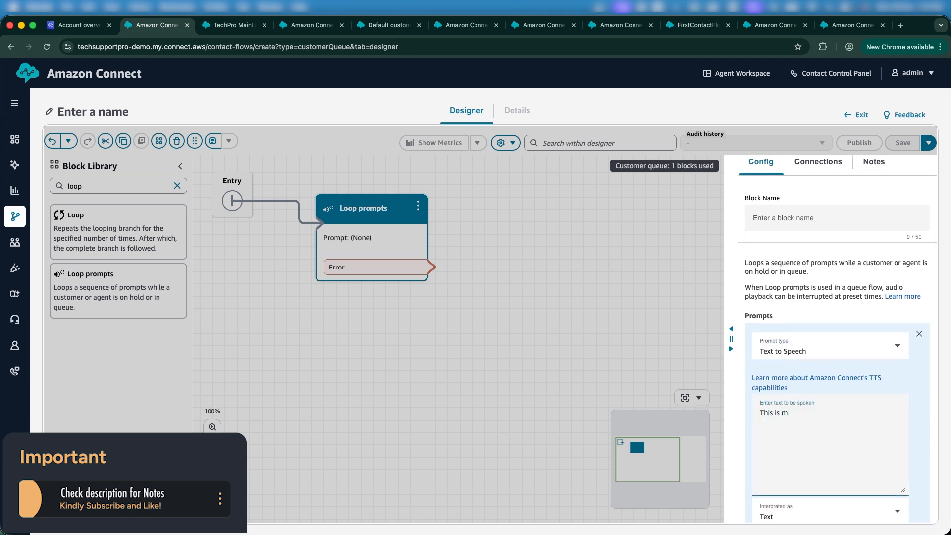
pyautogui.write('y own customer q')
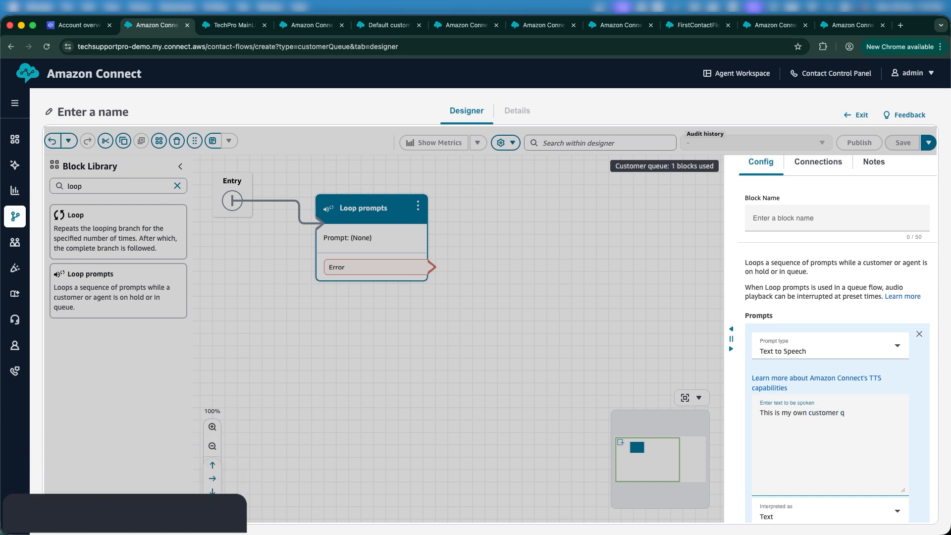
pyautogui.write('ueue flow')
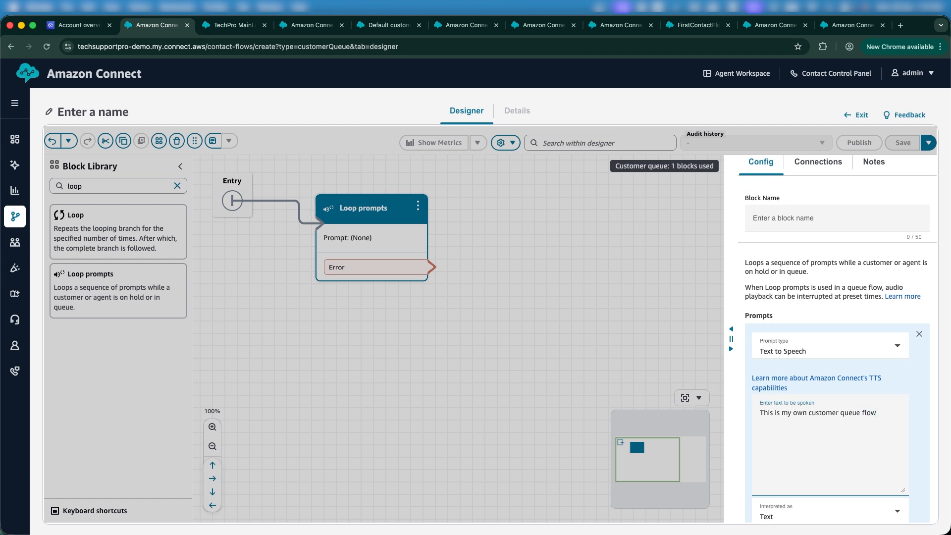
pyautogui.scroll(-3, 822, 485)
pyautogui.click(906, 506)
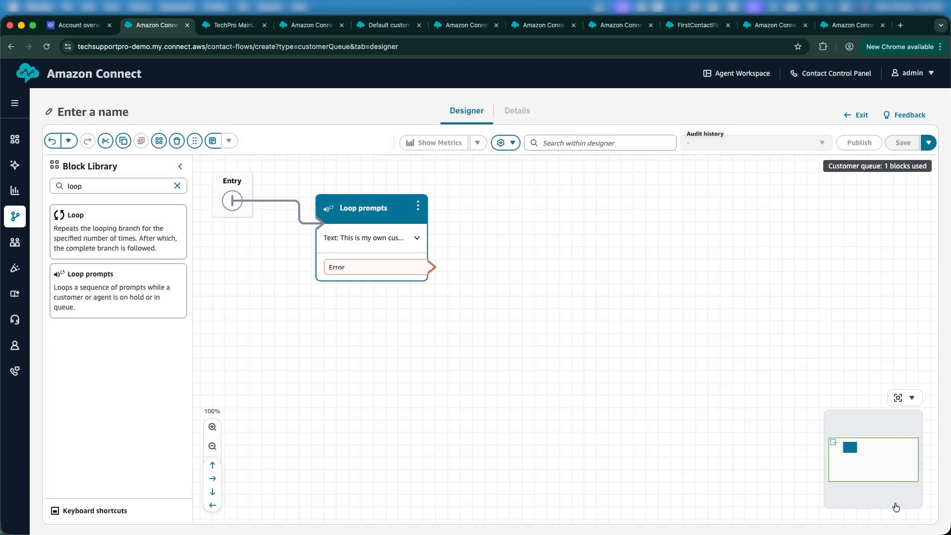
# Add an End flow / Resume block beside Loop prompts and connect the Loop prompts Error branch to it.
pyautogui.doubleClick(126, 190)
pyautogui.write('en')
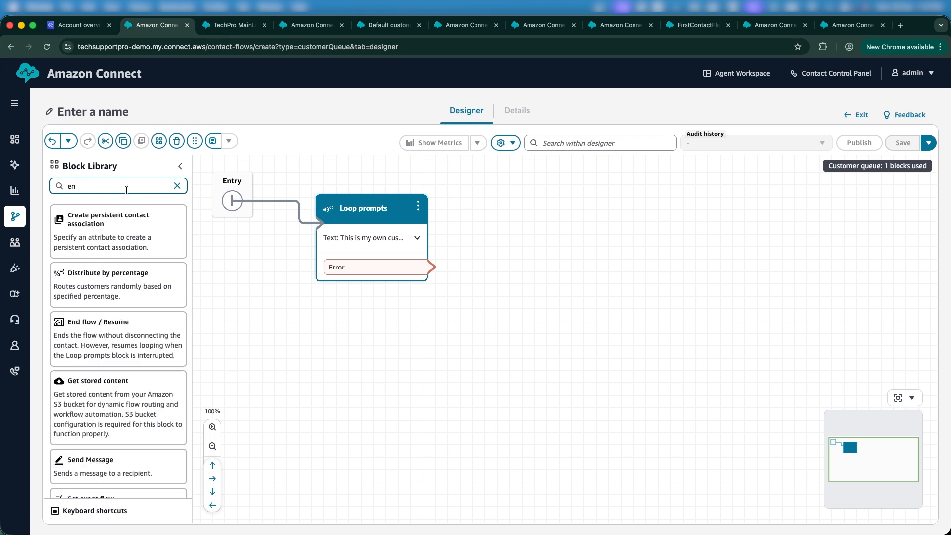
pyautogui.write('d')
pyautogui.moveTo(119, 228); pyautogui.dragTo(539, 230)
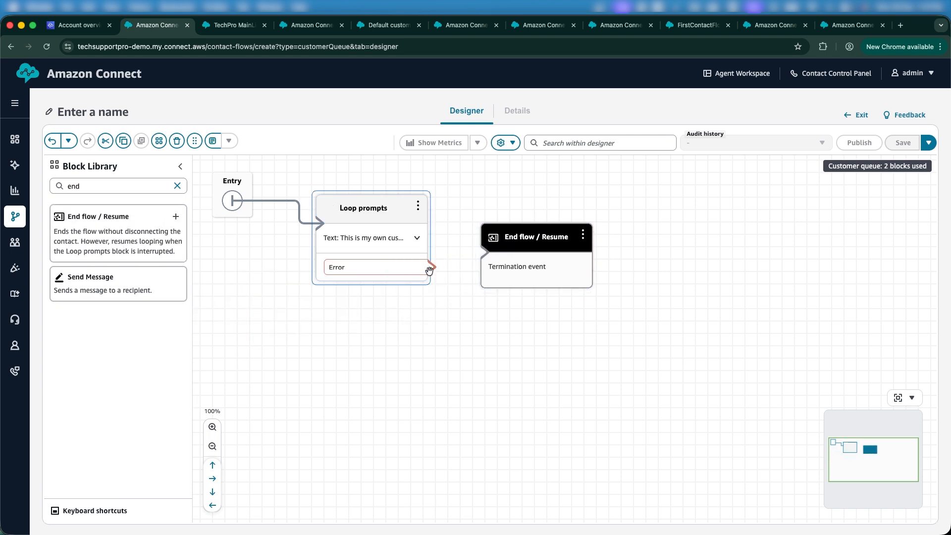
pyautogui.moveTo(429, 268)
pyautogui.mouseDown()
pyautogui.moveTo(513, 260)
pyautogui.moveTo(521, 213)
pyautogui.moveTo(549, 238)
pyautogui.mouseUp()
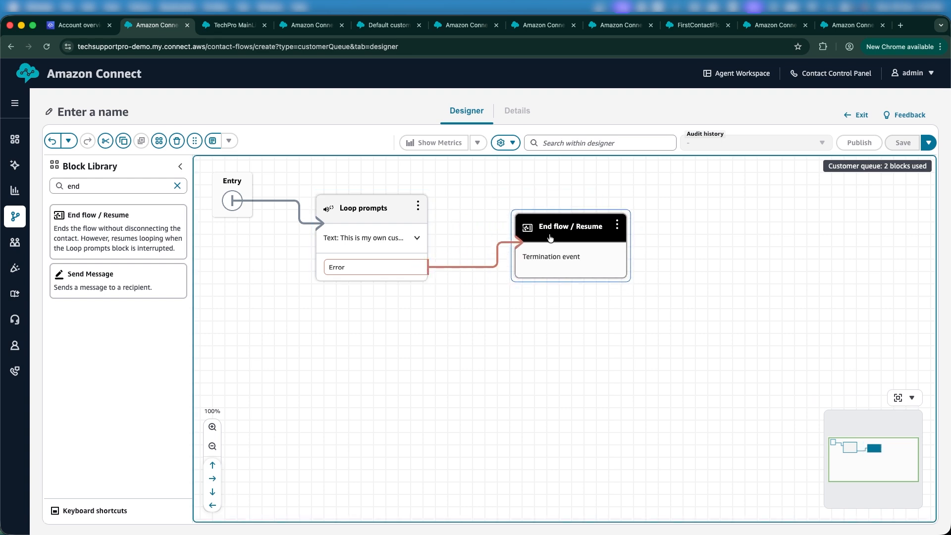
pyautogui.click(691, 249)
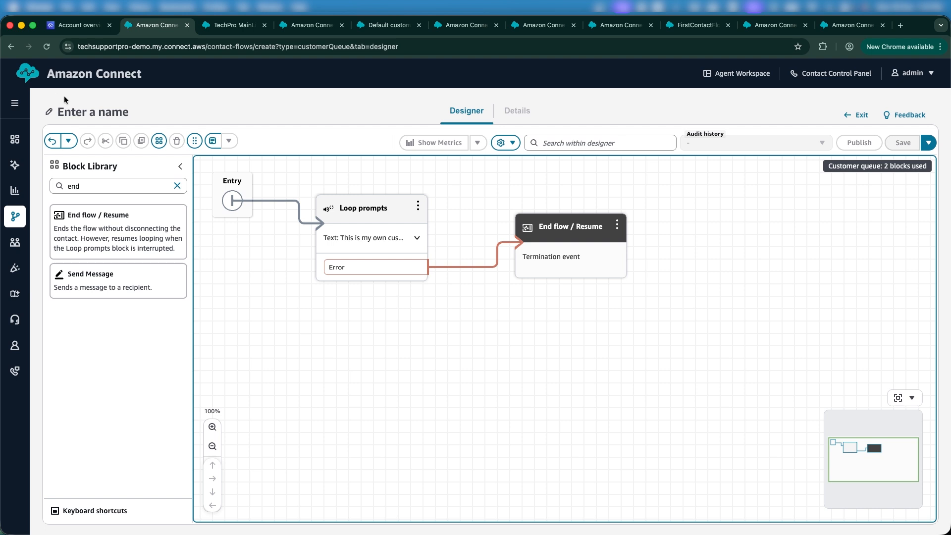
# Name the new flow TechPro Customer Queue.
pyautogui.click(70, 111)
pyautogui.write('T')
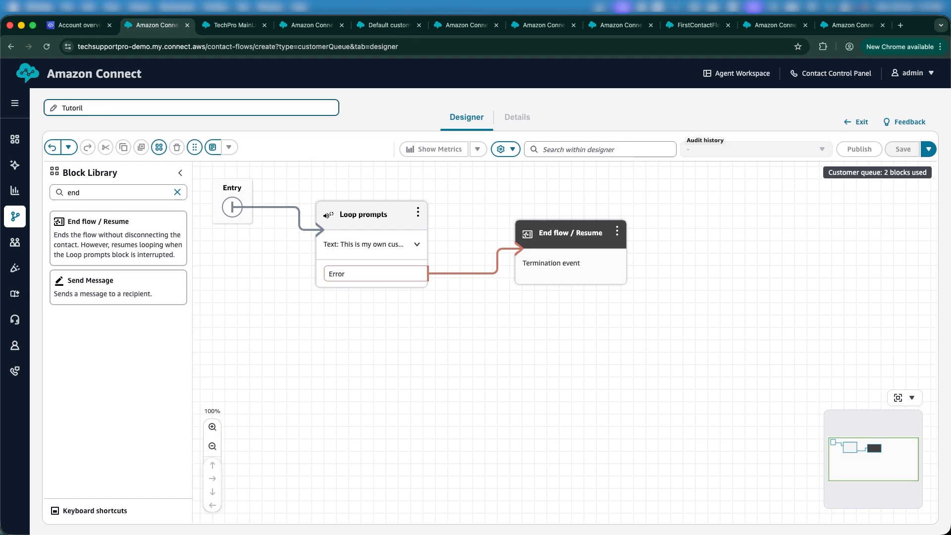
pyautogui.write('utorial')
pyautogui.doubleClick(155, 108)
pyautogui.write('TechPro Customer Queue')
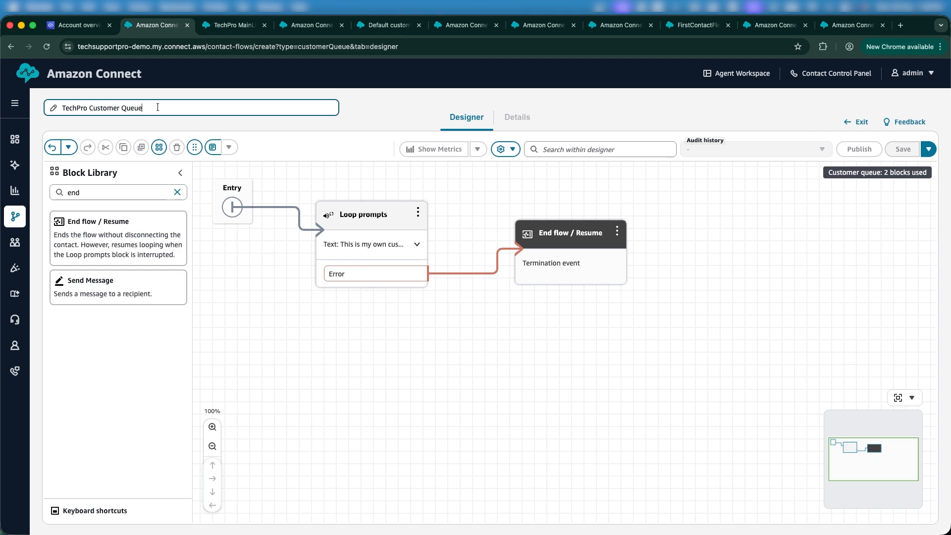
pyautogui.click(452, 302)
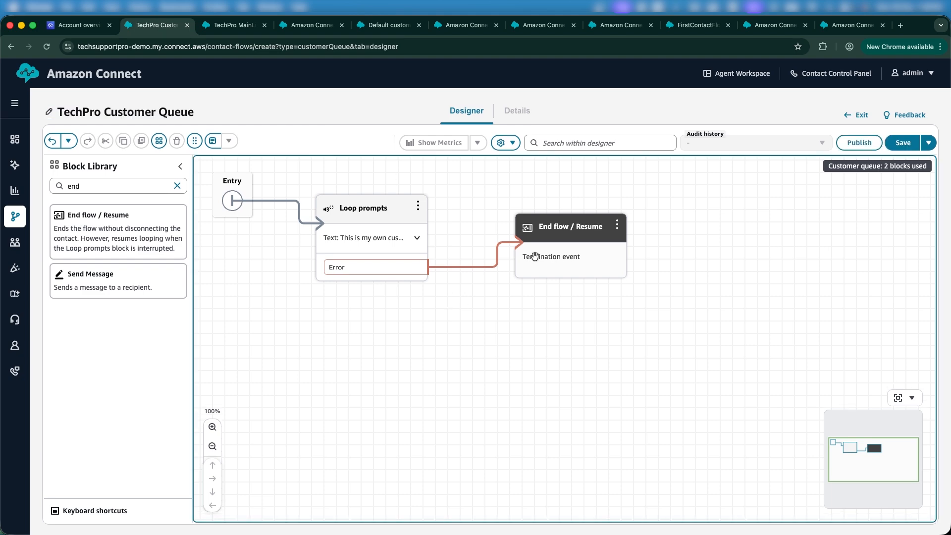
# Save the TechPro Customer Queue flow and publish it.
pyautogui.click(897, 141)
pyautogui.click(597, 330)
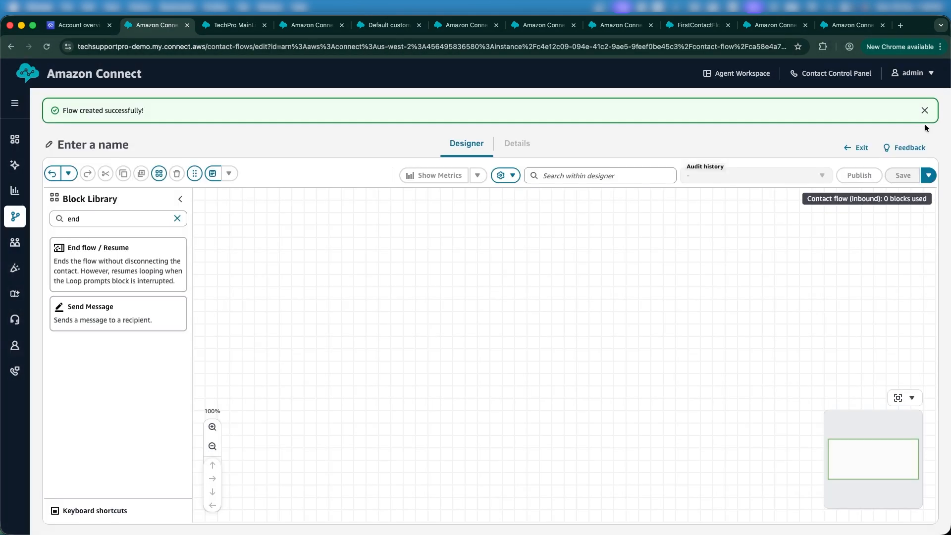
pyautogui.click(860, 175)
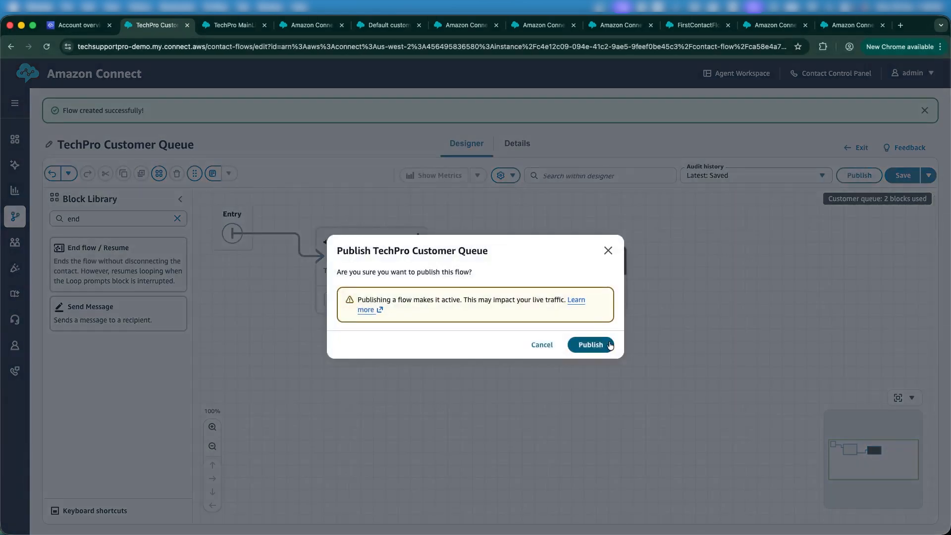
pyautogui.click(590, 345)
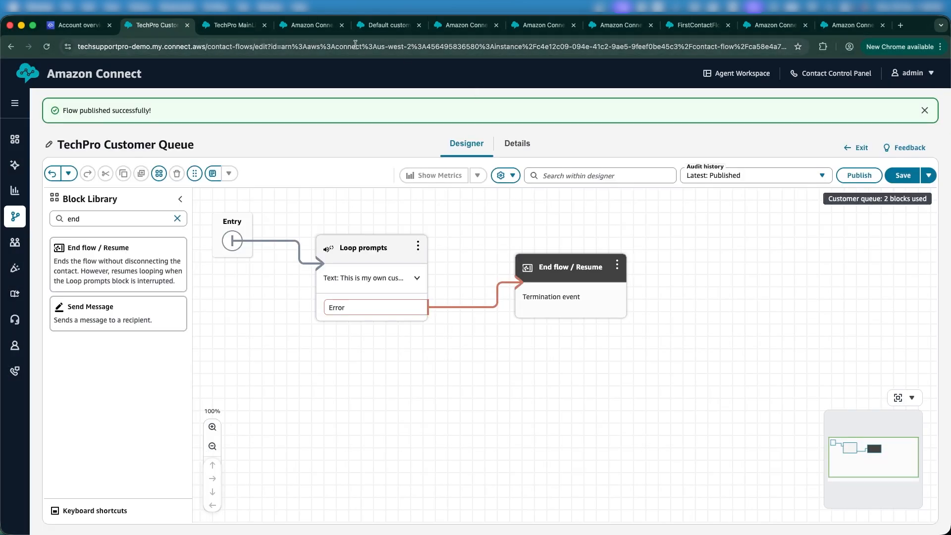
# In the TechPro MainLine flow, set the Set customer queue flow block to use TechPro Customer Queue.
pyautogui.click(224, 26)
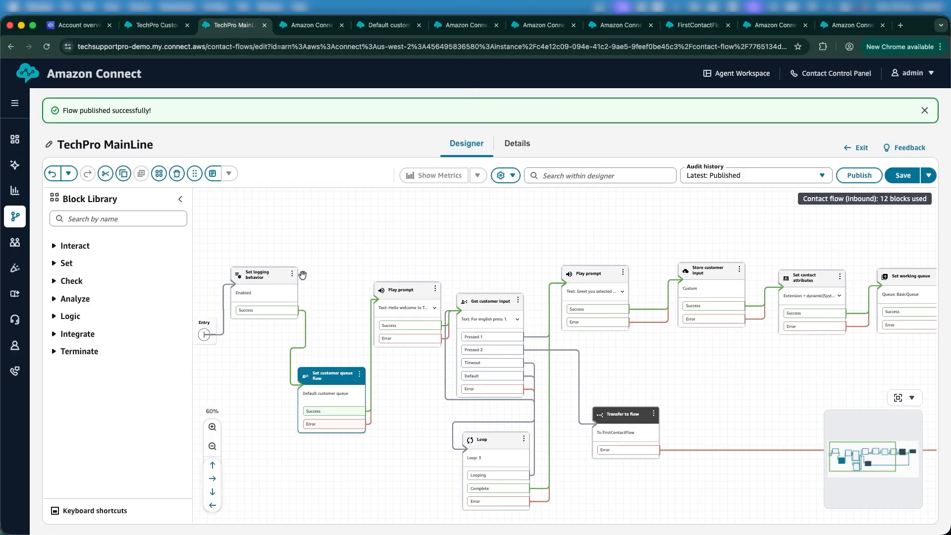
pyautogui.click(321, 386)
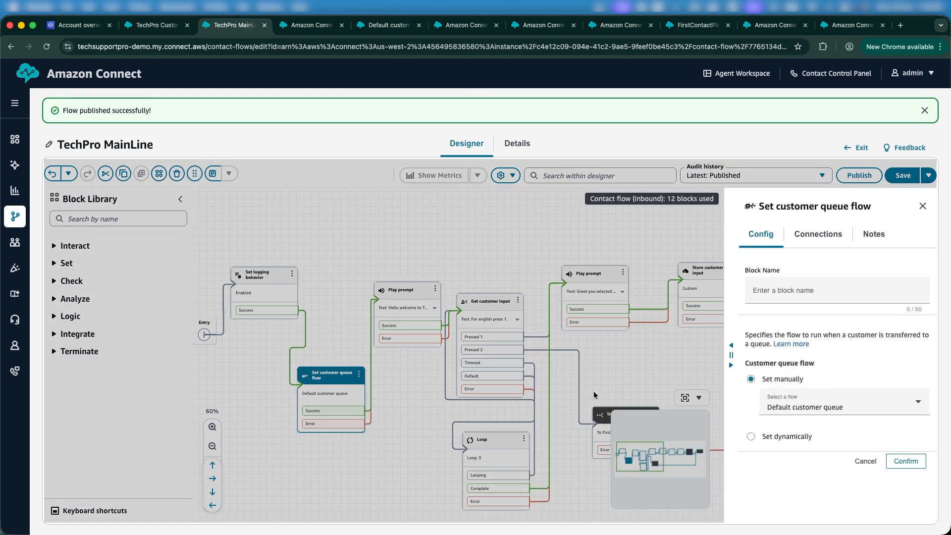
pyautogui.click(766, 406)
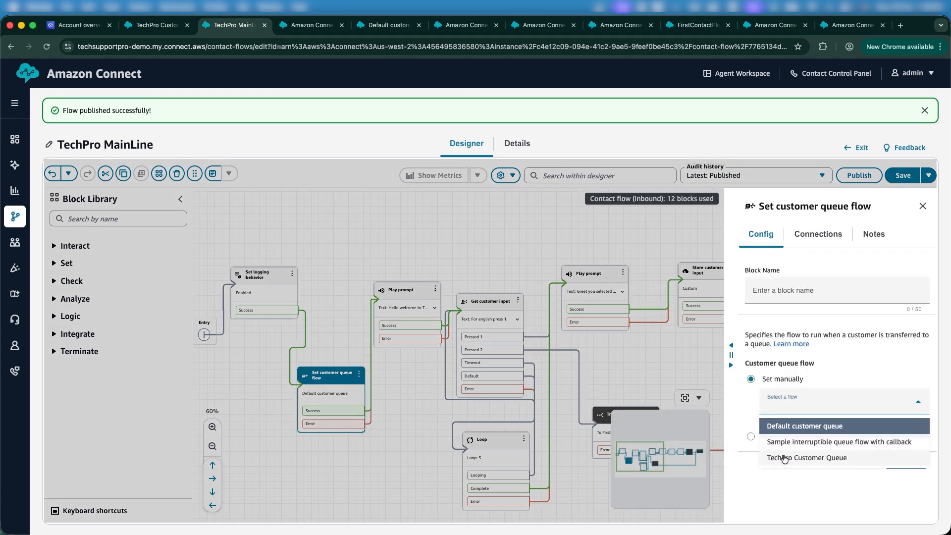
pyautogui.click(783, 457)
pyautogui.click(905, 460)
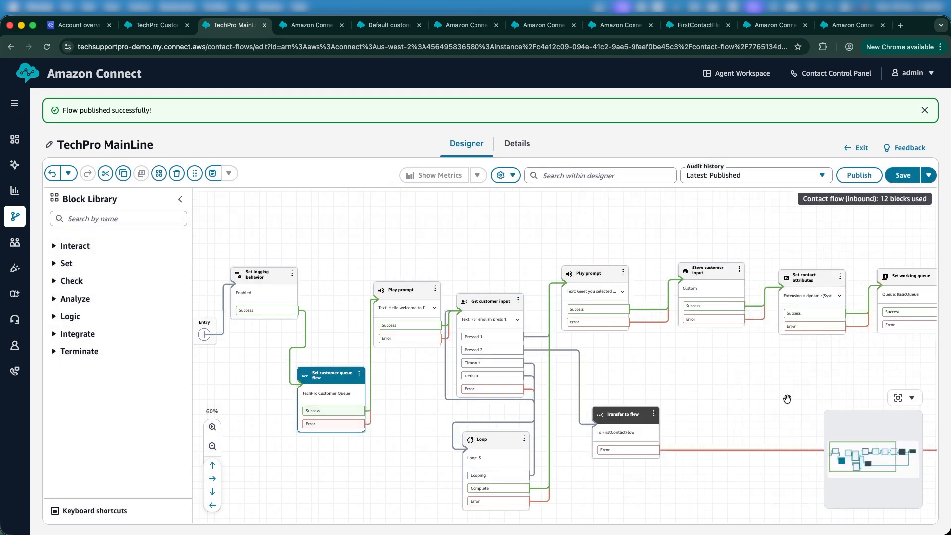
pyautogui.moveTo(696, 389); pyautogui.dragTo(688, 361)
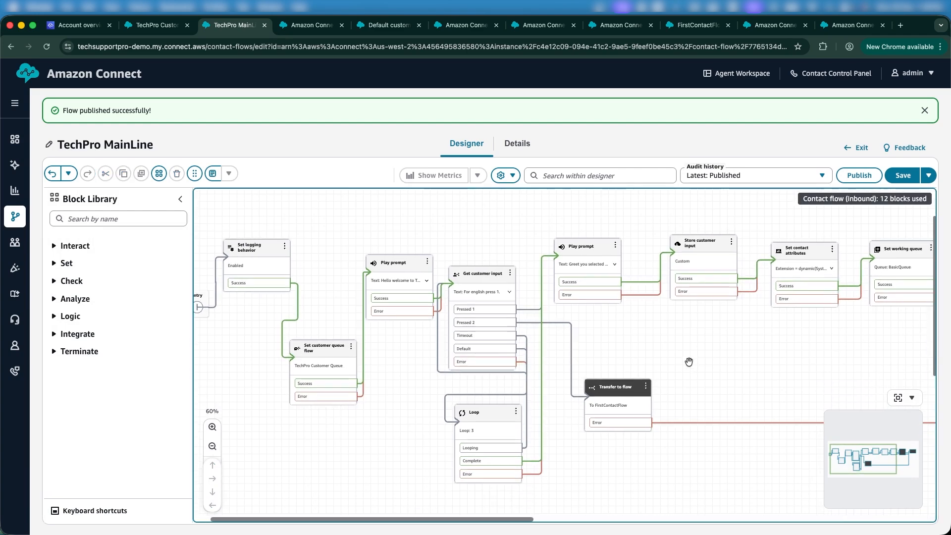
# Open the Flows list in a separate browser tab and create a new inbound contact flow.
pyautogui.click(157, 26)
pyautogui.moveTo(17, 220)
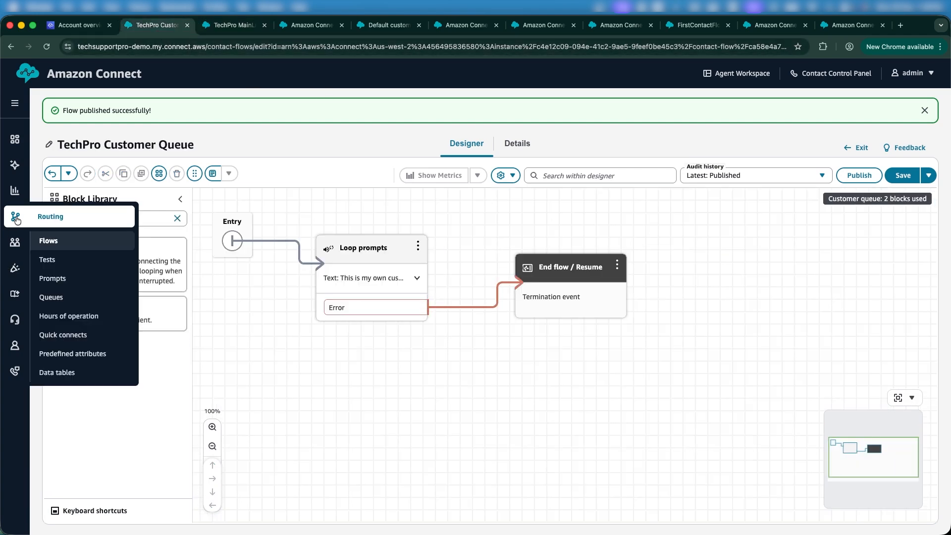
pyautogui.rightClick(60, 246)
pyautogui.click(94, 249)
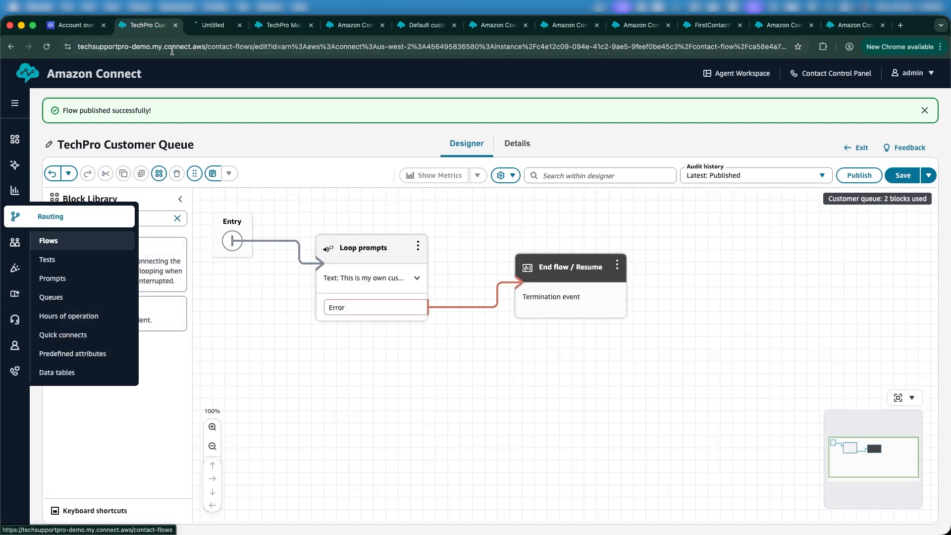
pyautogui.click(203, 23)
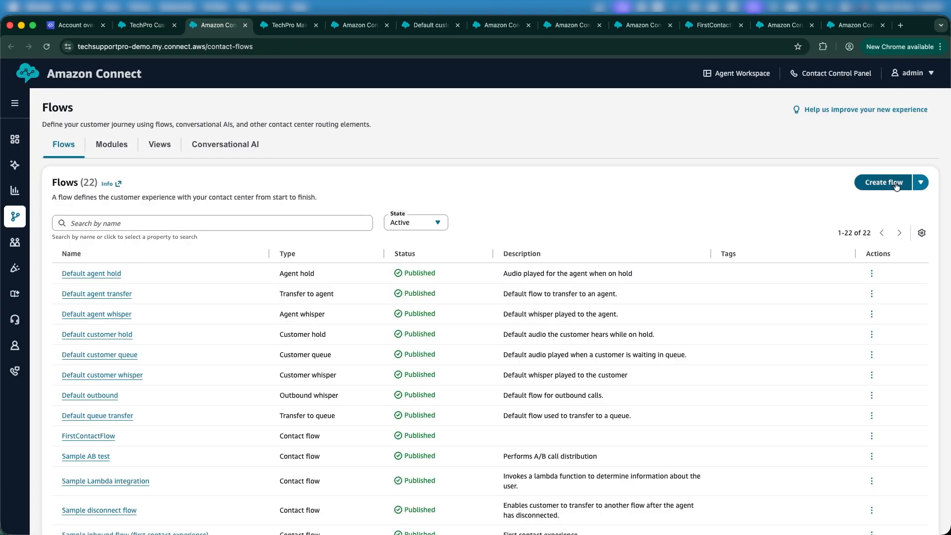
pyautogui.click(897, 186)
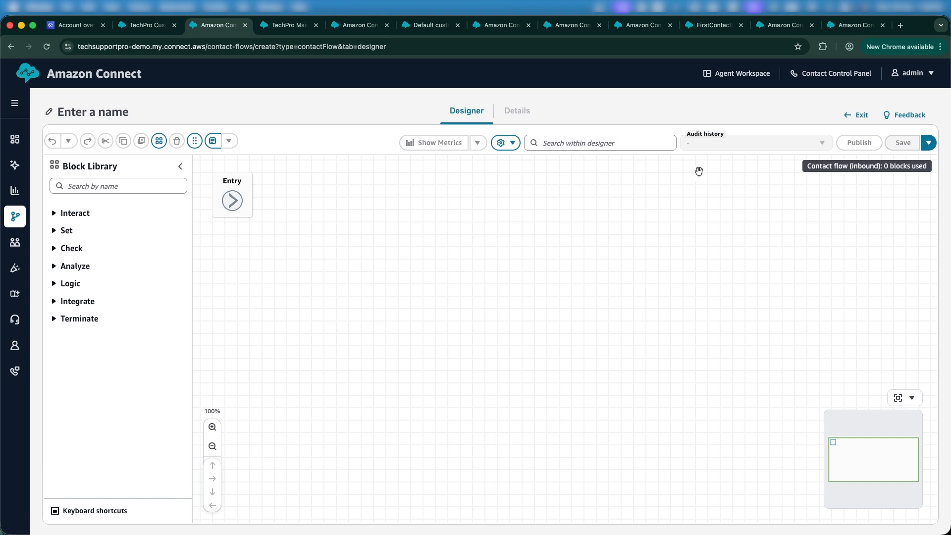
# Name the new inbound flow TechPro - French.
pyautogui.click(89, 110)
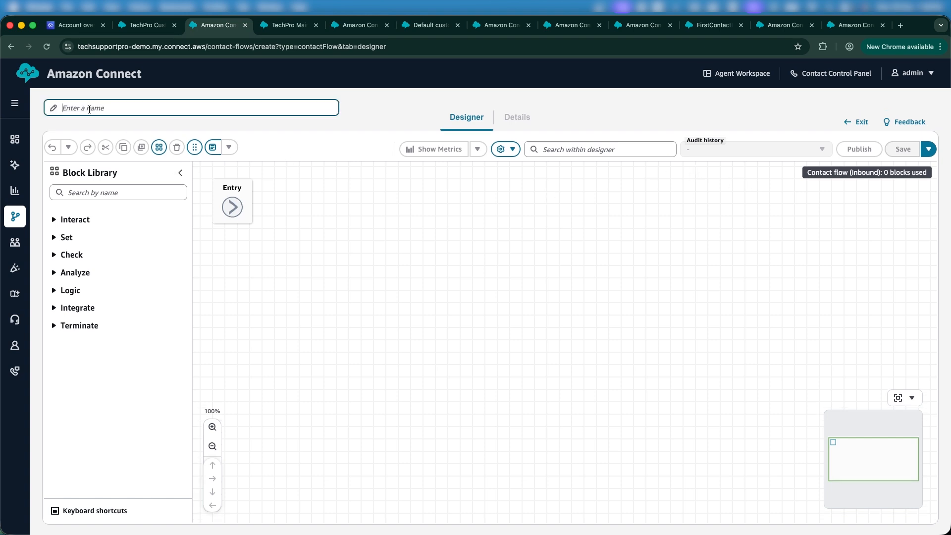
pyautogui.write('TechPro - French')
pyautogui.click(225, 267)
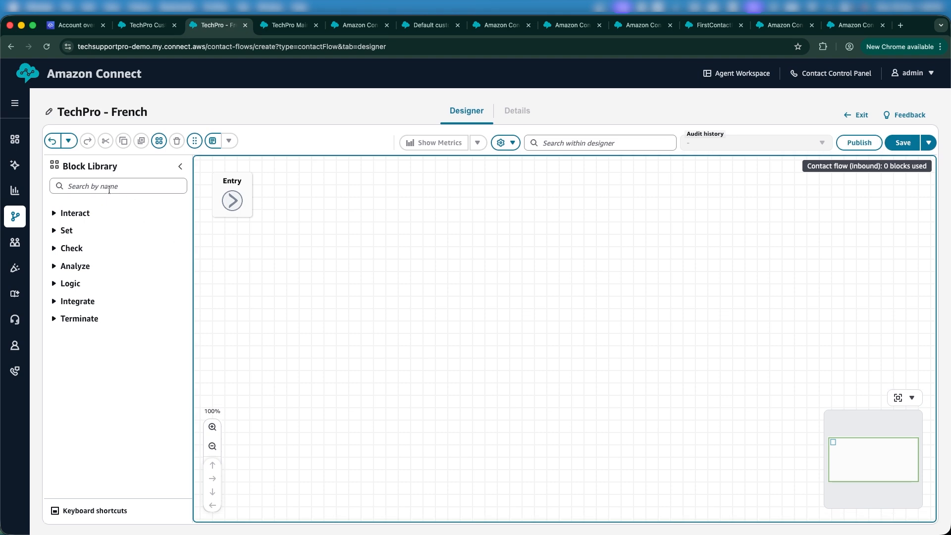
# Add a Set voice block to the flow and connect the Entry point to it.
pyautogui.click(109, 187)
pyautogui.write('set')
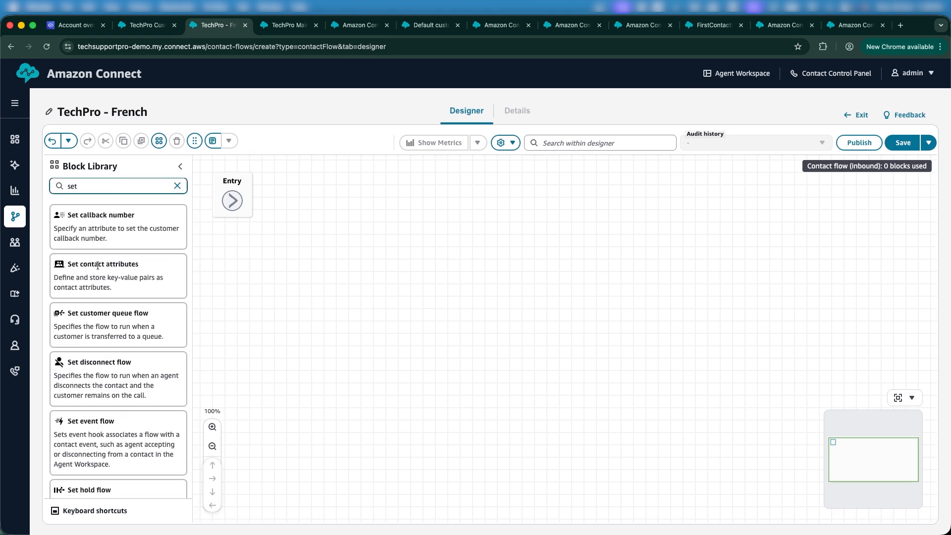
pyautogui.write(' voic')
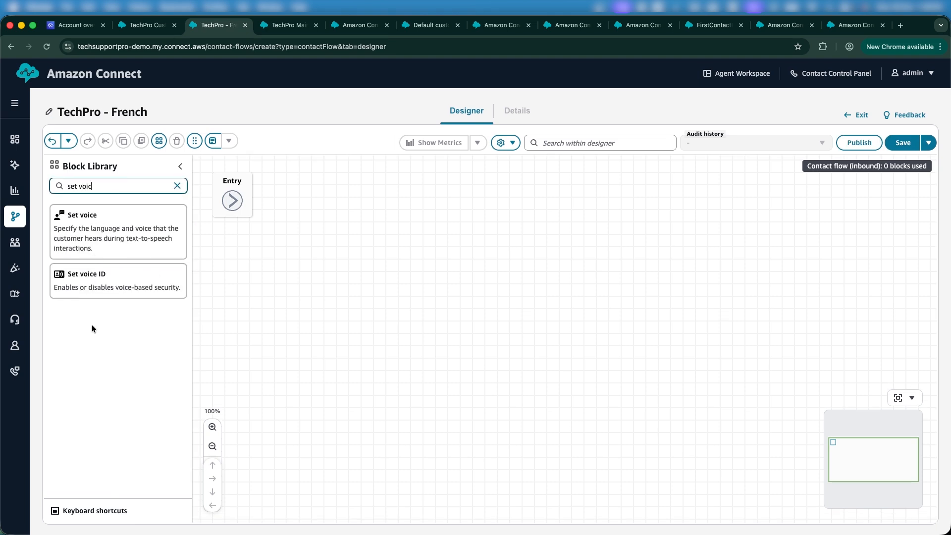
pyautogui.moveTo(117, 213); pyautogui.dragTo(399, 220)
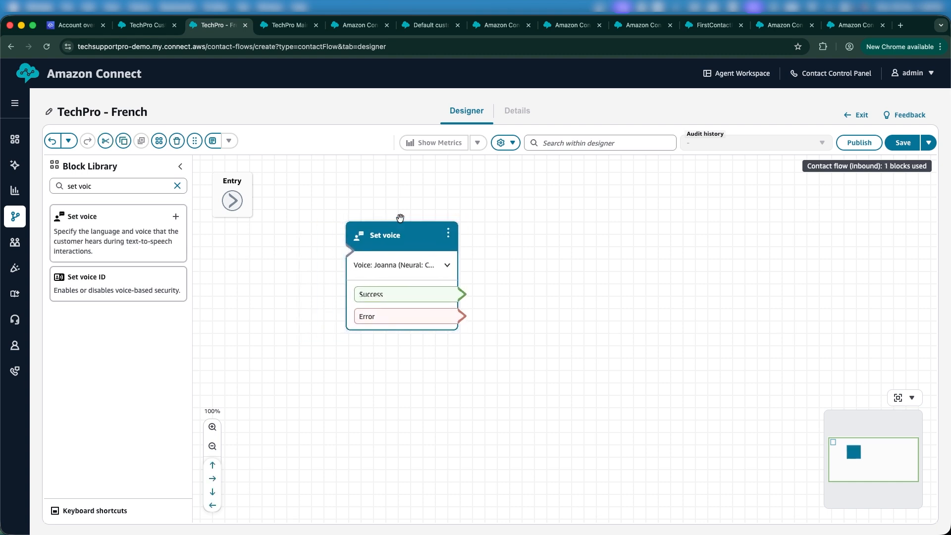
pyautogui.moveTo(239, 202); pyautogui.dragTo(331, 236)
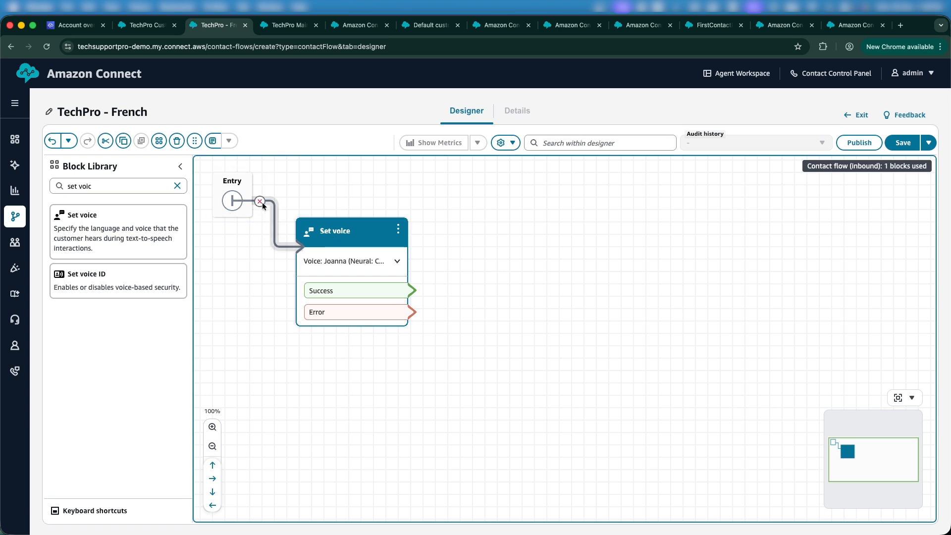
# Add a Set logging behavior block and move the Set voice block aside to make room for it.
pyautogui.click(124, 187)
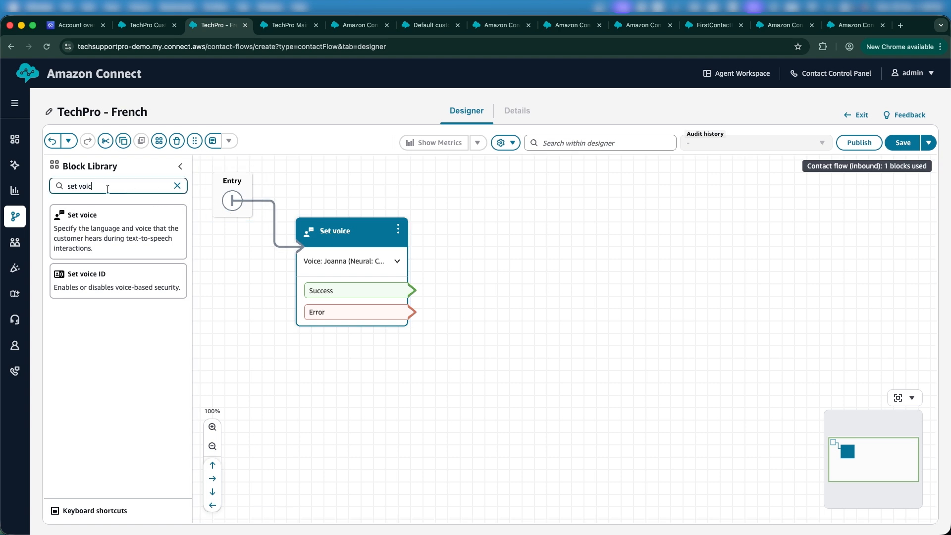
pyautogui.doubleClick(108, 189)
pyautogui.write('log')
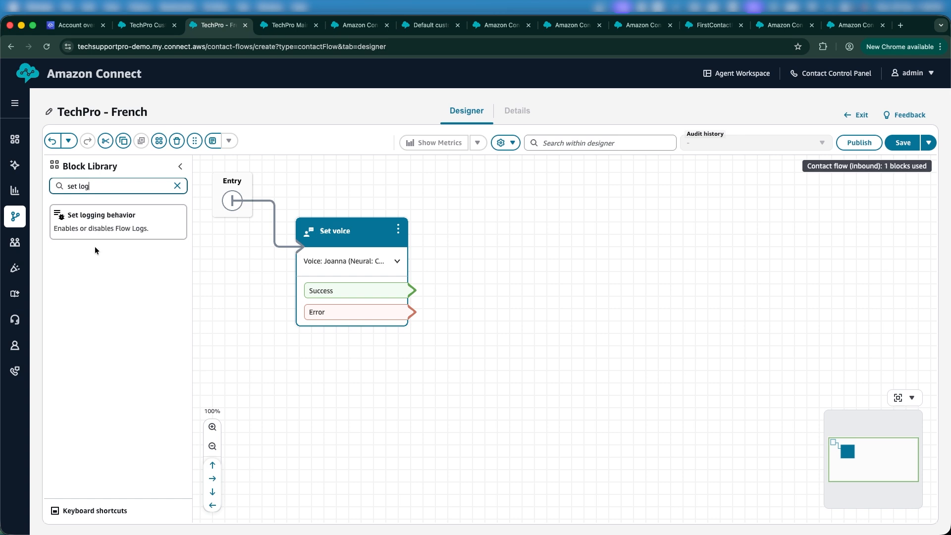
pyautogui.moveTo(99, 221); pyautogui.dragTo(329, 318)
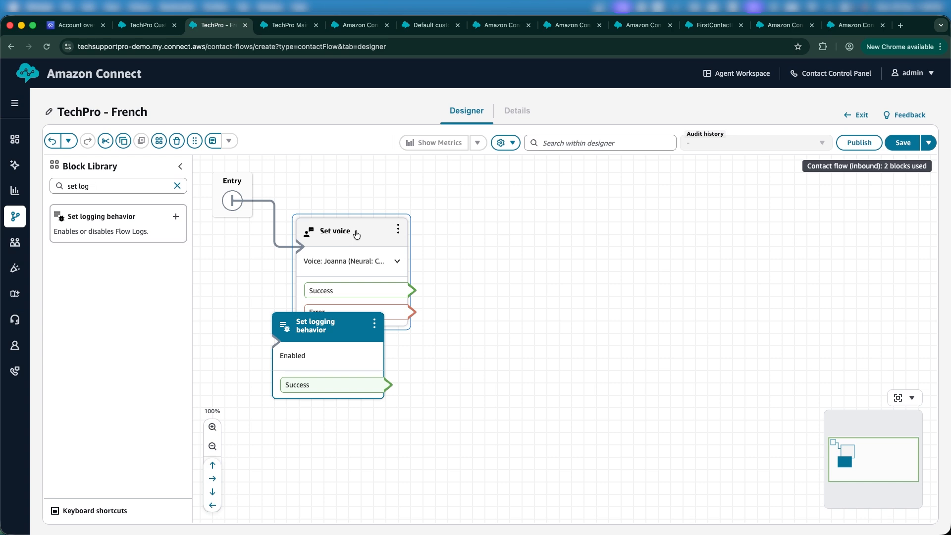
pyautogui.moveTo(357, 235); pyautogui.dragTo(463, 234)
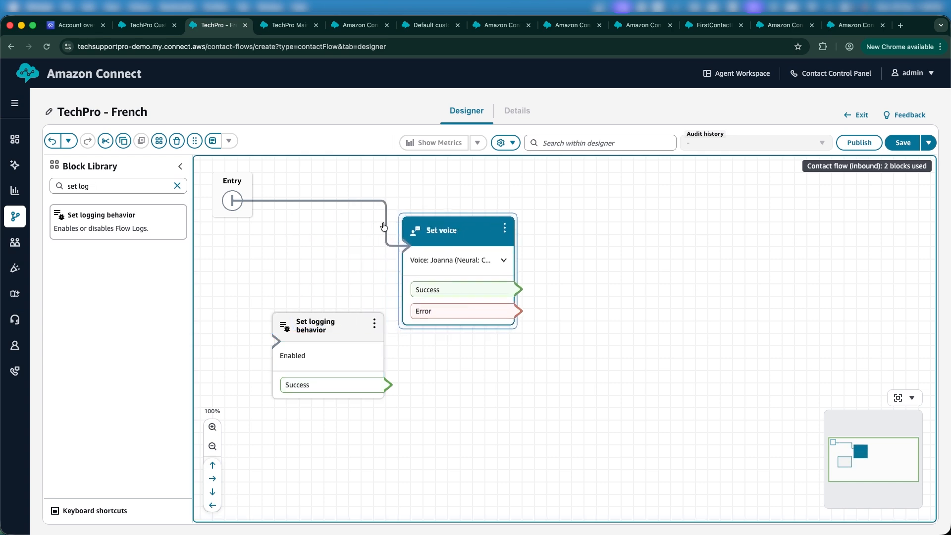
# Reconnect Entry to Set logging behavior, link its Success branch to Set voice, and arrange the two blocks side by side.
pyautogui.click(259, 202)
pyautogui.moveTo(242, 200); pyautogui.dragTo(318, 332)
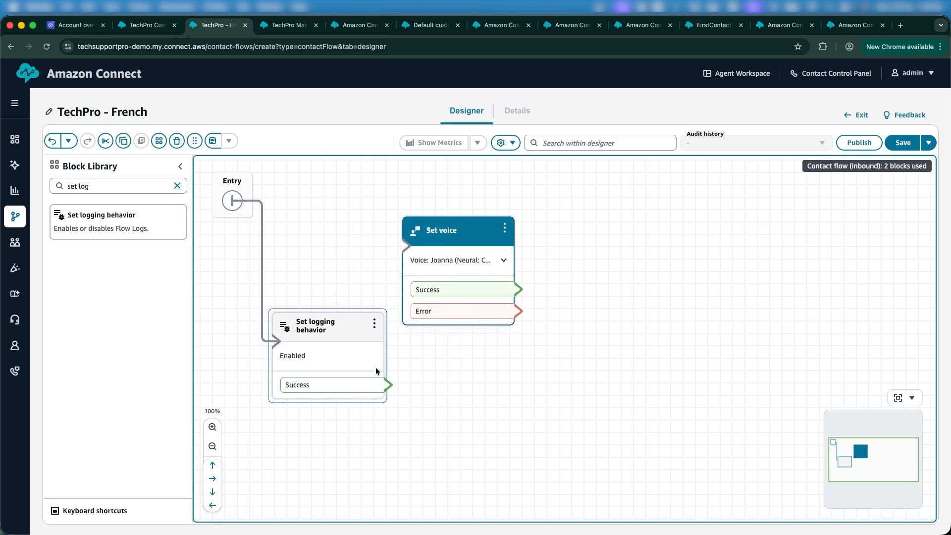
pyautogui.moveTo(384, 384)
pyautogui.mouseDown()
pyautogui.moveTo(389, 307)
pyautogui.moveTo(410, 229)
pyautogui.moveTo(446, 227)
pyautogui.mouseUp()
pyautogui.click(393, 386)
pyautogui.moveTo(386, 372); pyautogui.dragTo(427, 264)
pyautogui.moveTo(452, 229); pyautogui.dragTo(499, 253)
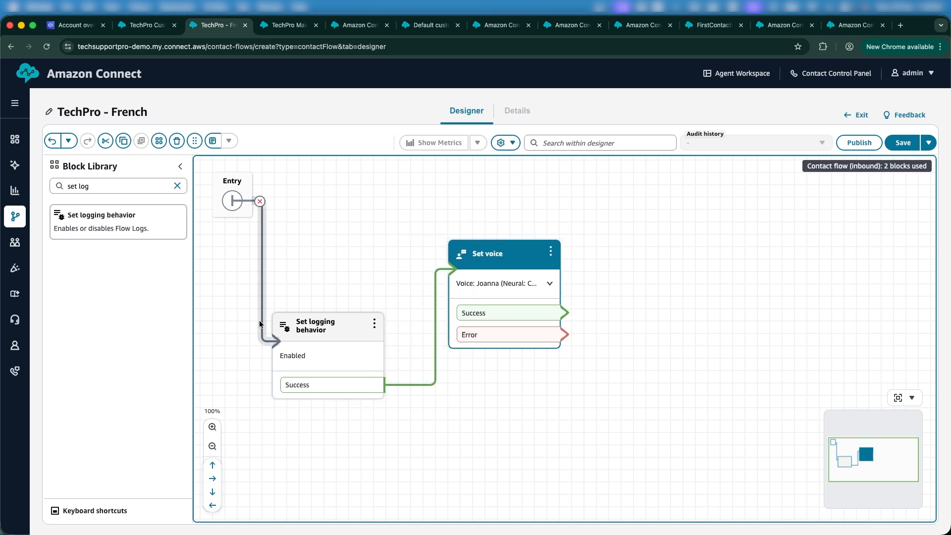
pyautogui.moveTo(305, 318); pyautogui.dragTo(338, 263)
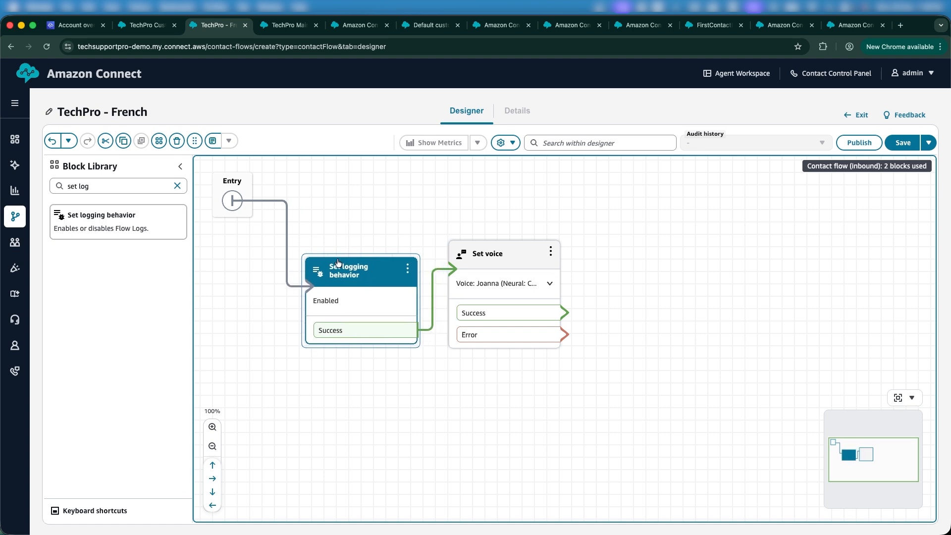
# Configure the Set voice block with language French (France) and voice Céline, keeping the Standard (Legacy) speaking style.
pyautogui.click(489, 258)
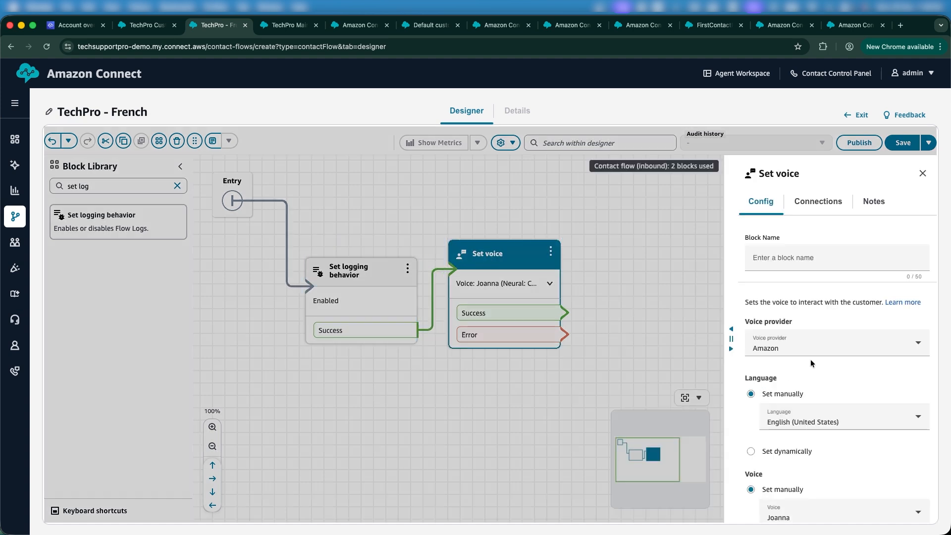
pyautogui.scroll(-2, 811, 364)
pyautogui.click(799, 365)
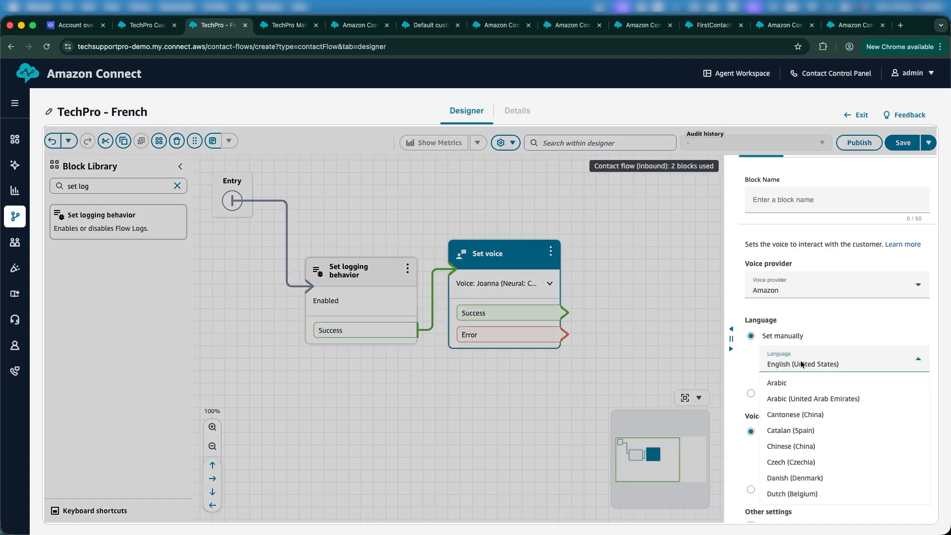
pyautogui.scroll(-5, 803, 434)
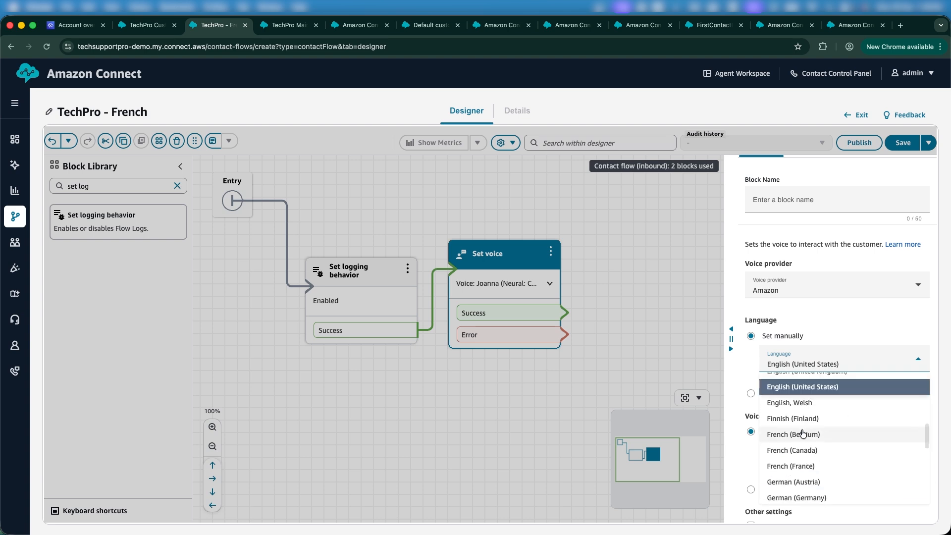
pyautogui.click(794, 435)
pyautogui.click(800, 367)
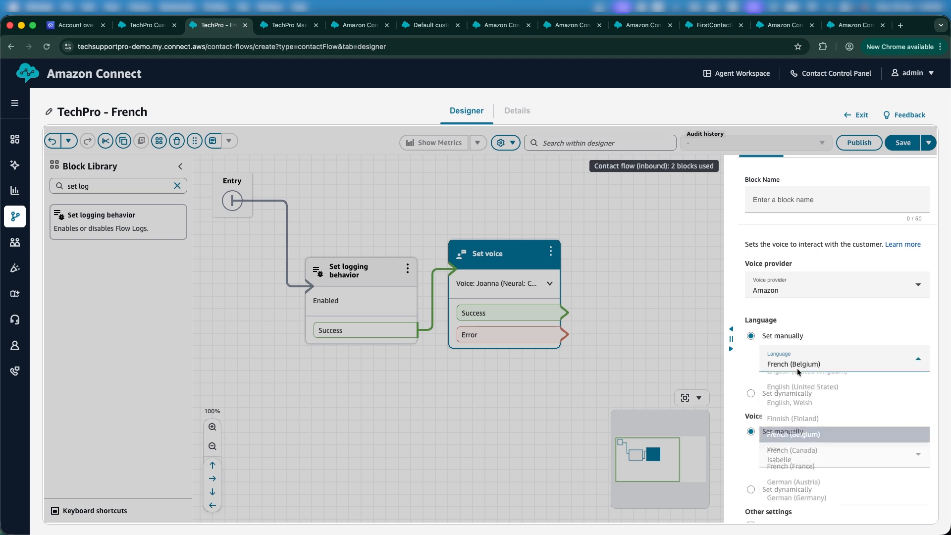
pyautogui.click(798, 463)
pyautogui.scroll(-2, 798, 468)
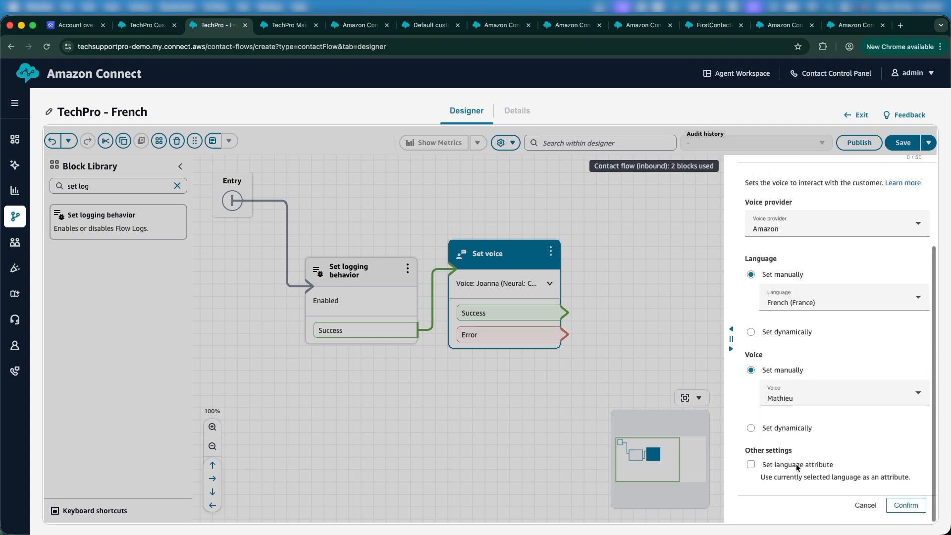
pyautogui.click(805, 389)
pyautogui.click(791, 449)
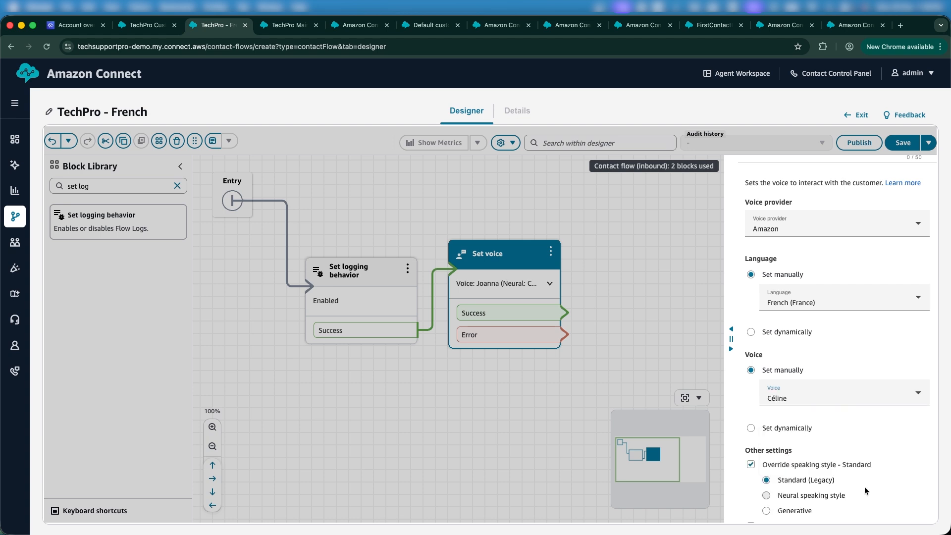
pyautogui.scroll(-2, 888, 511)
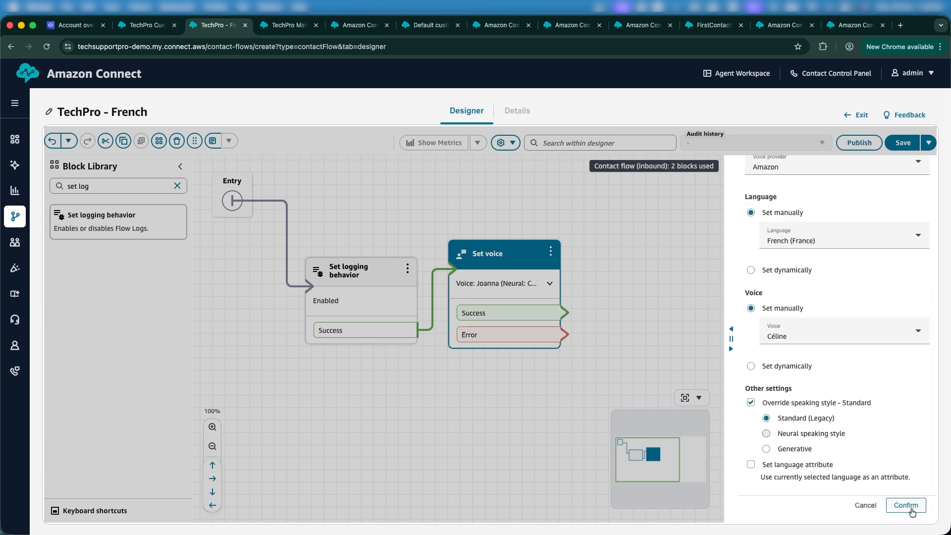
pyautogui.click(911, 509)
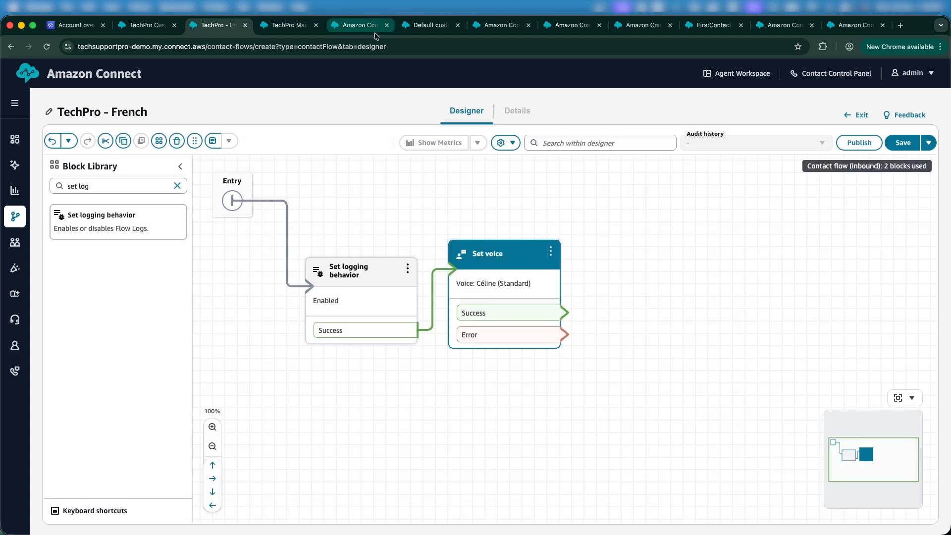
# Copy the blocks from the greeting Play prompt through Disconnect in TechPro MainLine and paste them into the TechPro - French flow.
pyautogui.click(277, 29)
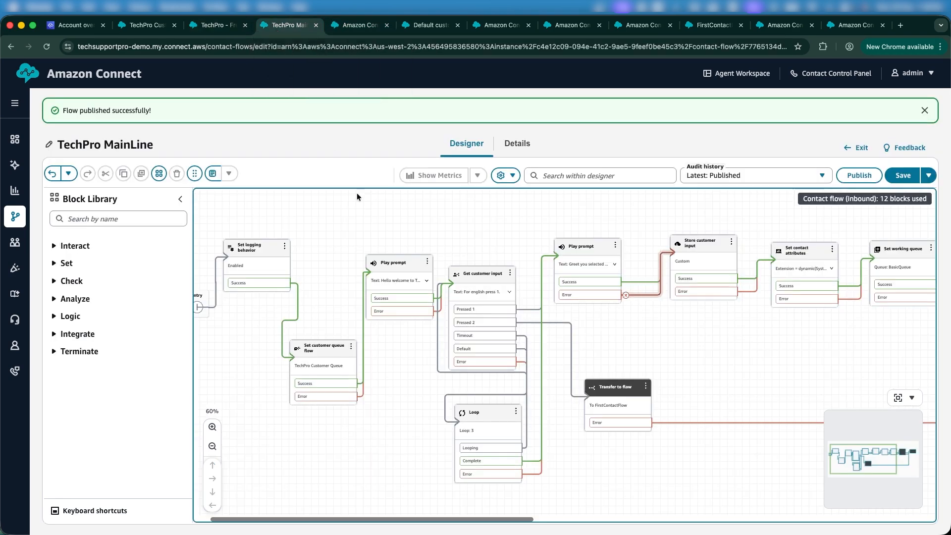
pyautogui.scroll(2, 550, 278)
pyautogui.hscroll(5, 445, 238)
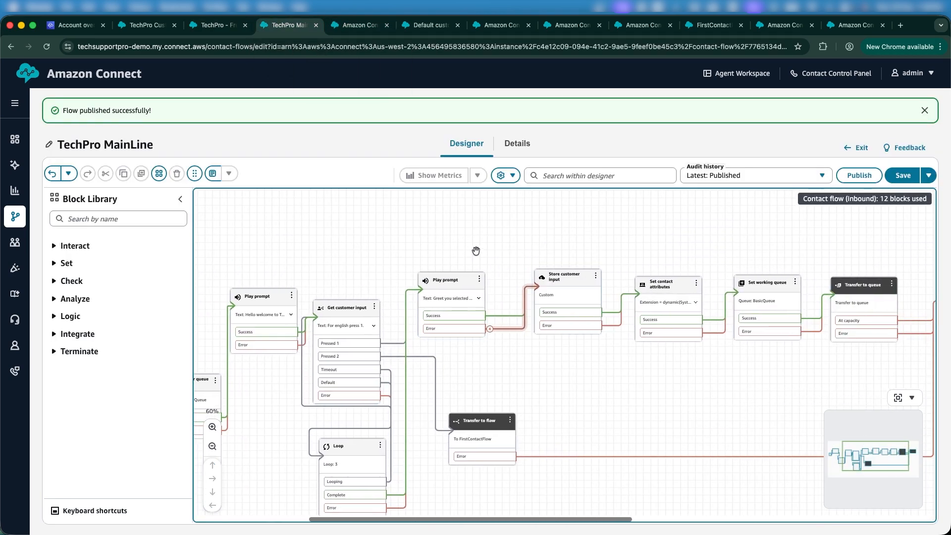
pyautogui.hscroll(3, 454, 247)
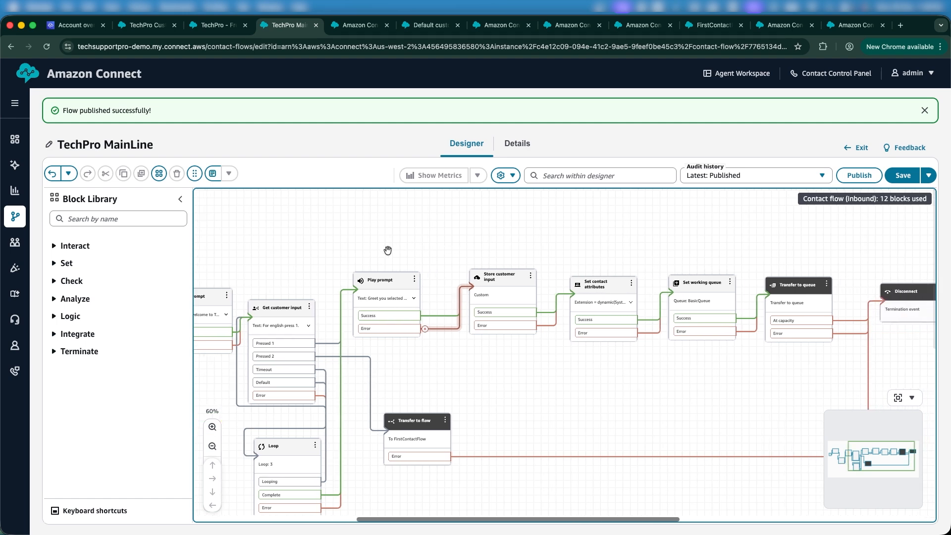
pyautogui.moveTo(372, 253); pyautogui.dragTo(899, 324)
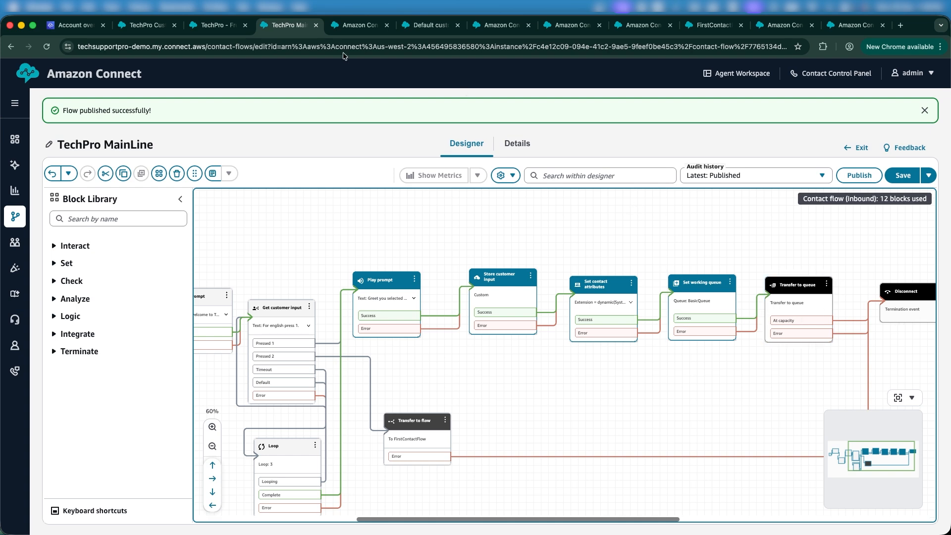
pyautogui.click(213, 24)
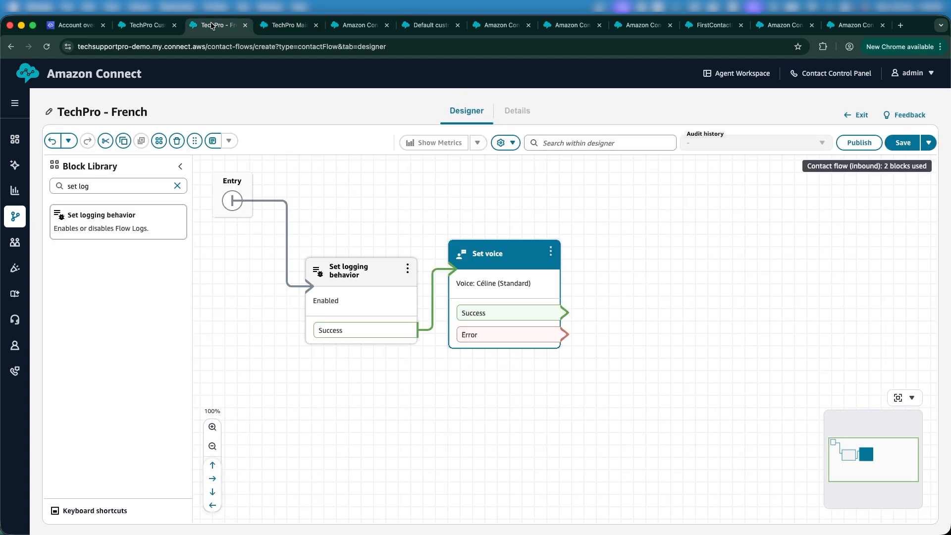
pyautogui.click(599, 337)
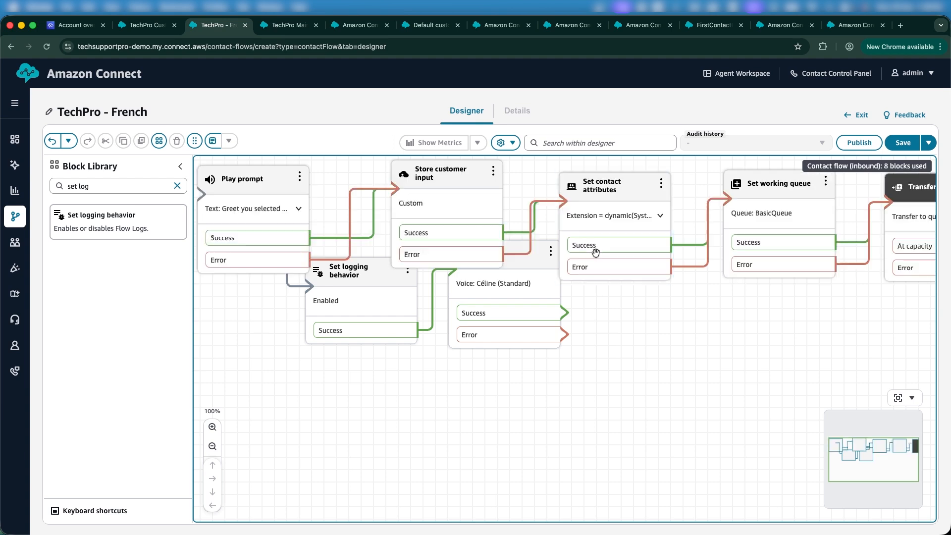
pyautogui.press('super+v')
# Rearrange the overlapping pasted blocks and connect Set voice's Success and Error branches to the Play prompt block.
pyautogui.moveTo(435, 172); pyautogui.dragTo(721, 326)
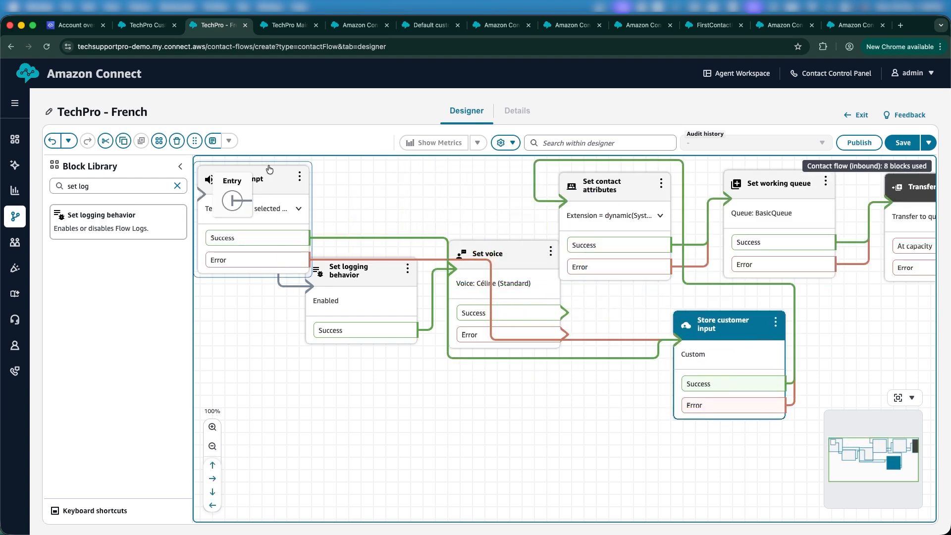
pyautogui.moveTo(272, 179); pyautogui.dragTo(628, 428)
pyautogui.moveTo(567, 339); pyautogui.dragTo(570, 430)
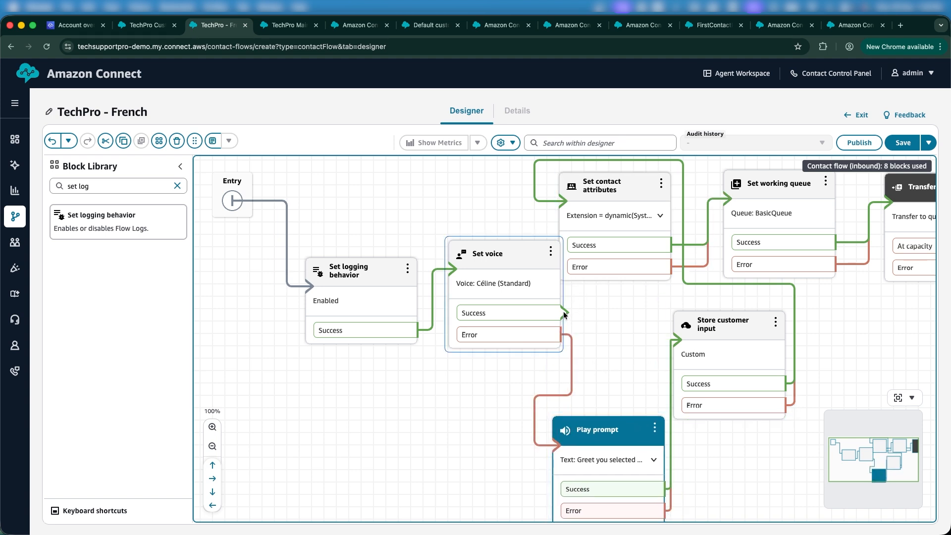
pyautogui.moveTo(565, 314); pyautogui.dragTo(583, 425)
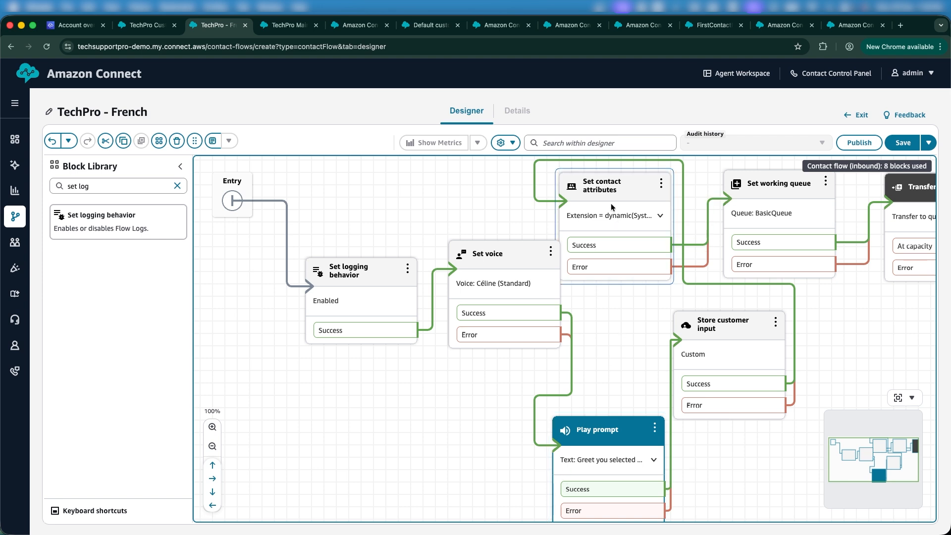
pyautogui.moveTo(612, 194); pyautogui.dragTo(631, 187)
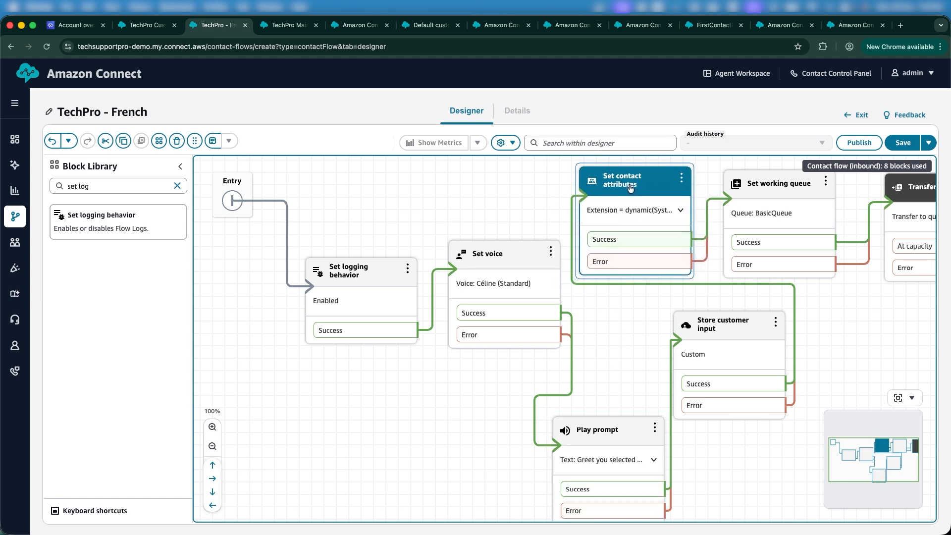
# Copy the English spoken text from the Play prompt block in the TechPro - French flow, leaving the block's settings unchanged.
pyautogui.moveTo(449, 407); pyautogui.dragTo(406, 410)
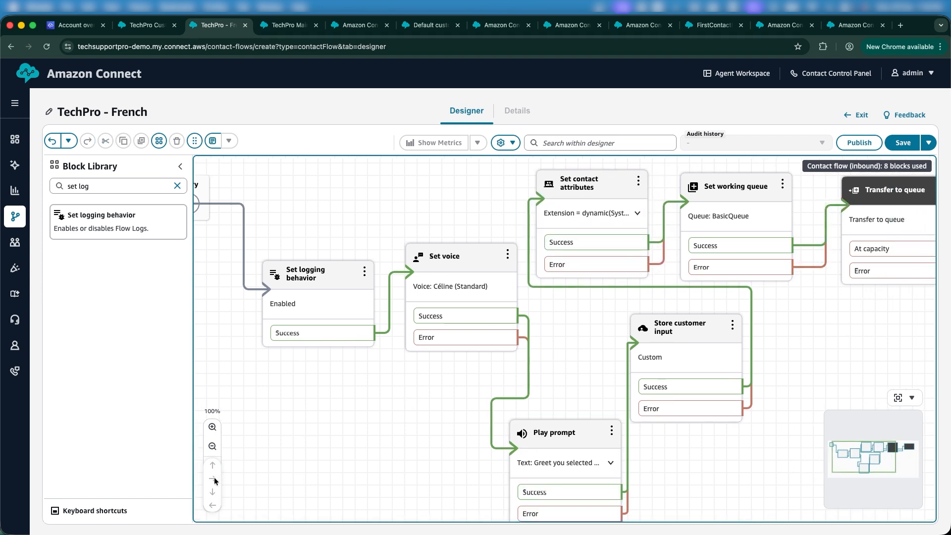
pyautogui.click(212, 447)
pyautogui.click(212, 446)
pyautogui.click(212, 446)
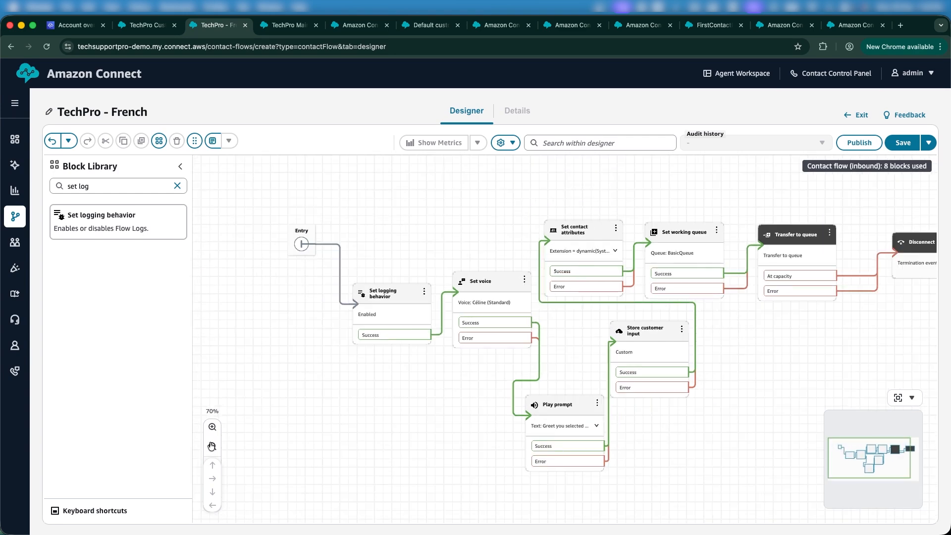
pyautogui.hscroll(5, 847, 346)
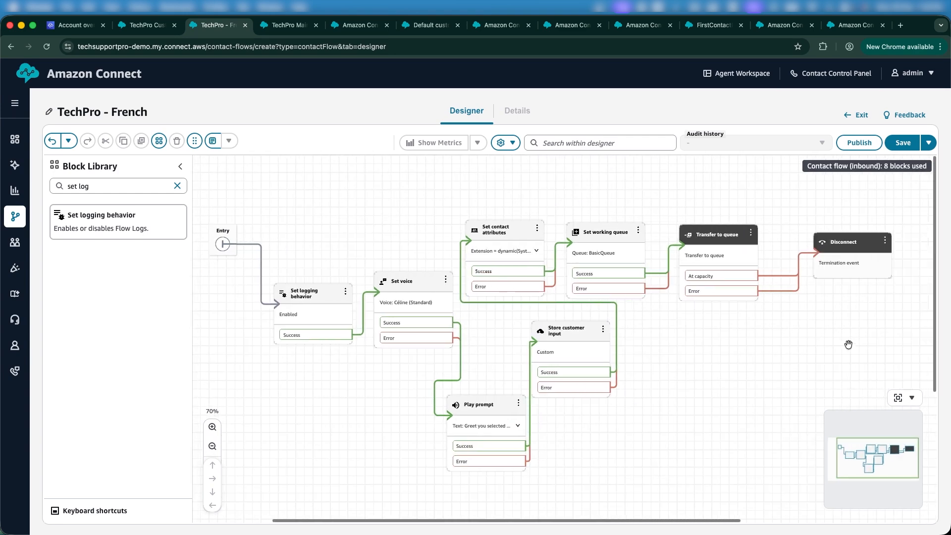
pyautogui.click(679, 262)
pyautogui.click(460, 405)
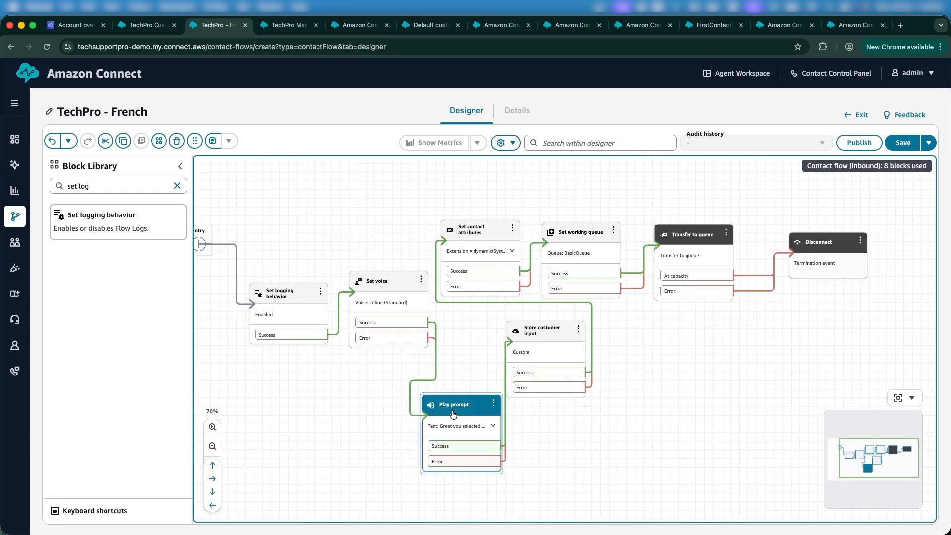
pyautogui.tripleClick(832, 409)
pyautogui.press('super+c')
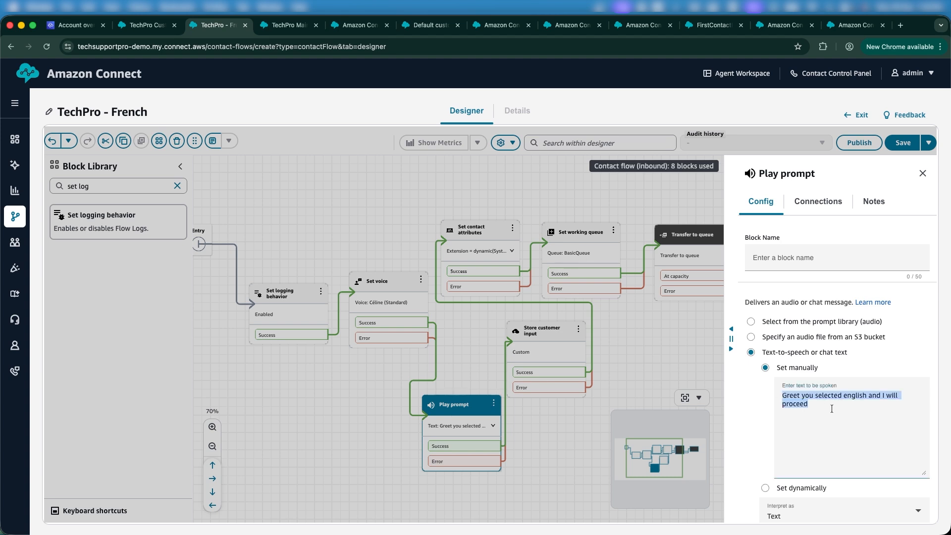
pyautogui.scroll(-2, 857, 486)
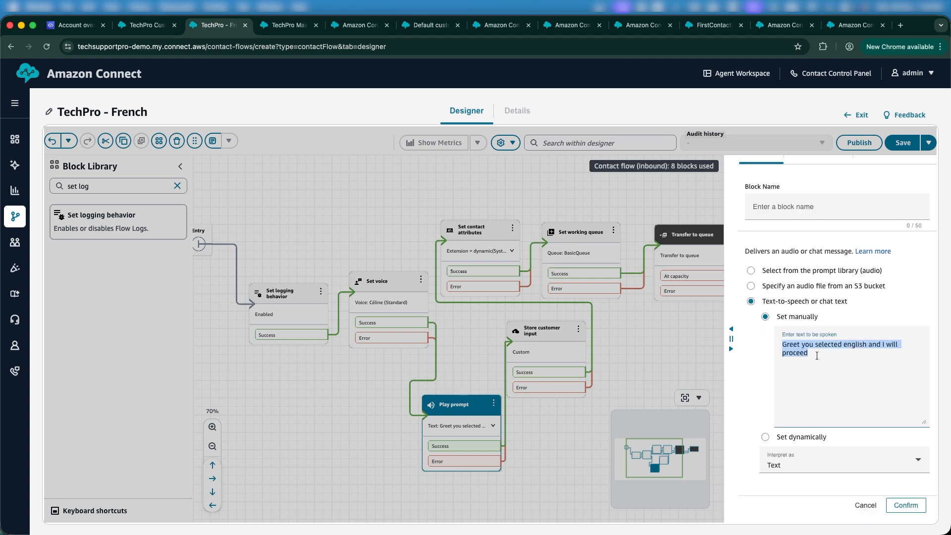
pyautogui.click(866, 505)
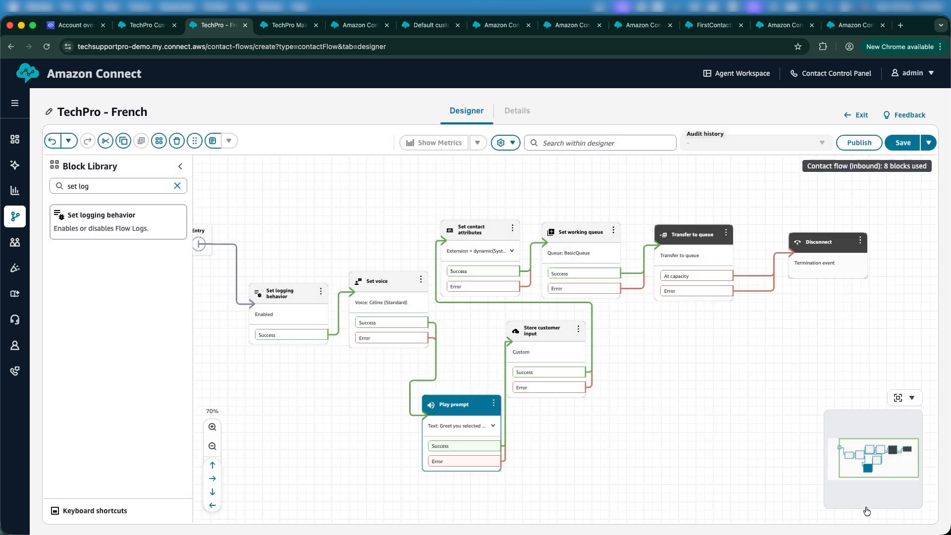
# Search Google for "translate english to french" in a new browser tab.
pyautogui.click(901, 25)
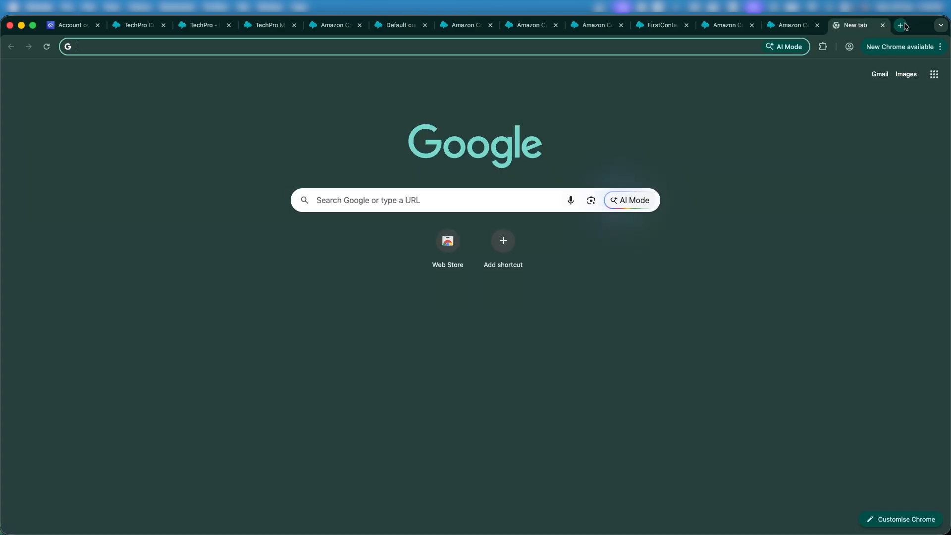
pyautogui.write('transf')
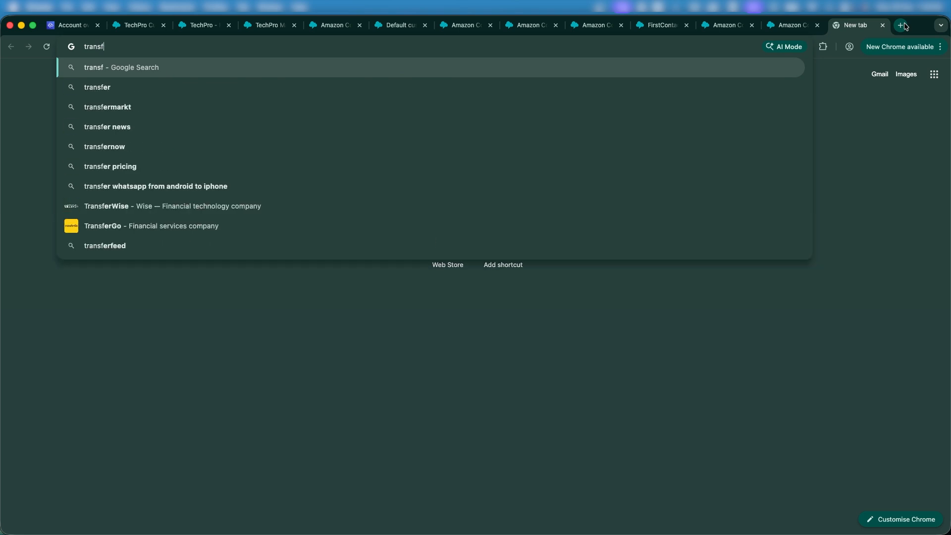
pyautogui.press('BackSpace')
pyautogui.write('late ')
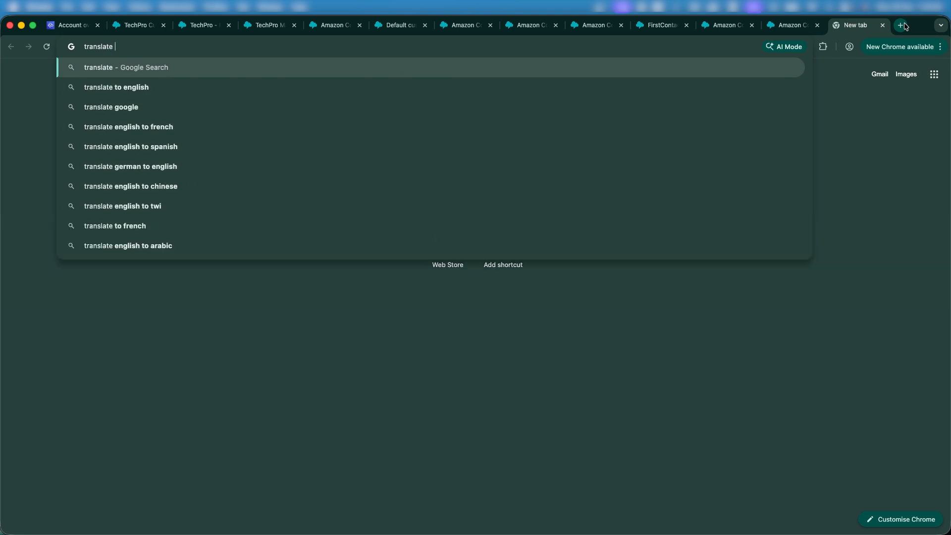
pyautogui.write('english')
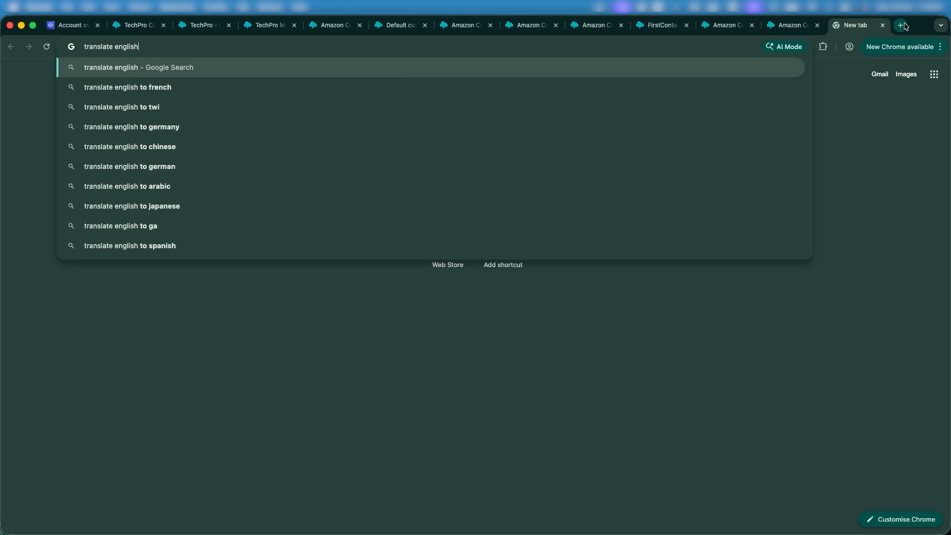
pyautogui.press('Down')
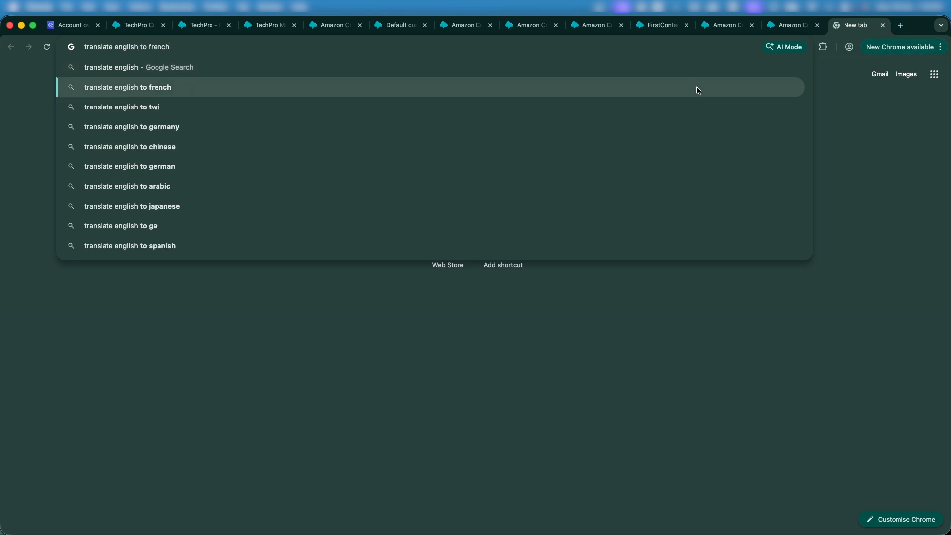
pyautogui.click(698, 90)
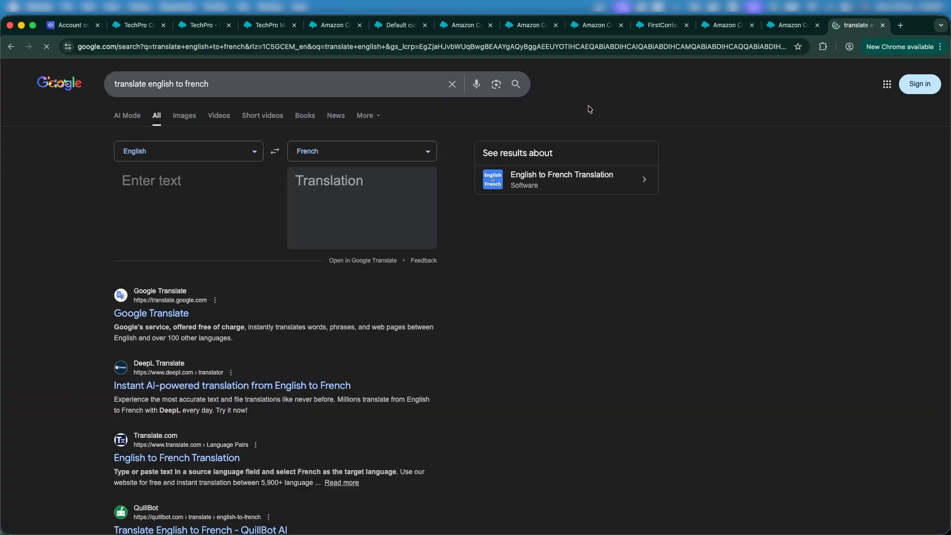
# Translate the copied greeting into French, correcting its first word to "Great", and copy the translation.
pyautogui.click(202, 219)
pyautogui.press('super+v')
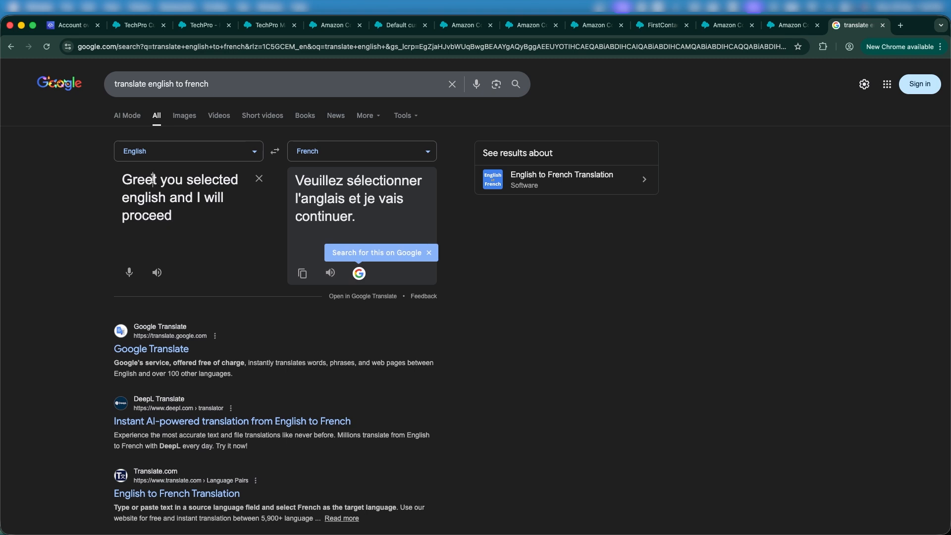
pyautogui.write('a')
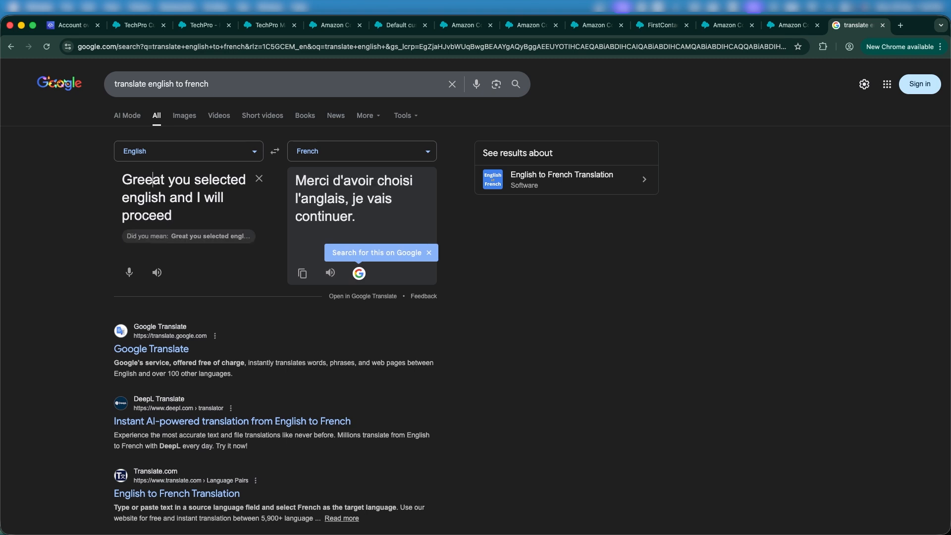
pyautogui.press('BackSpace')
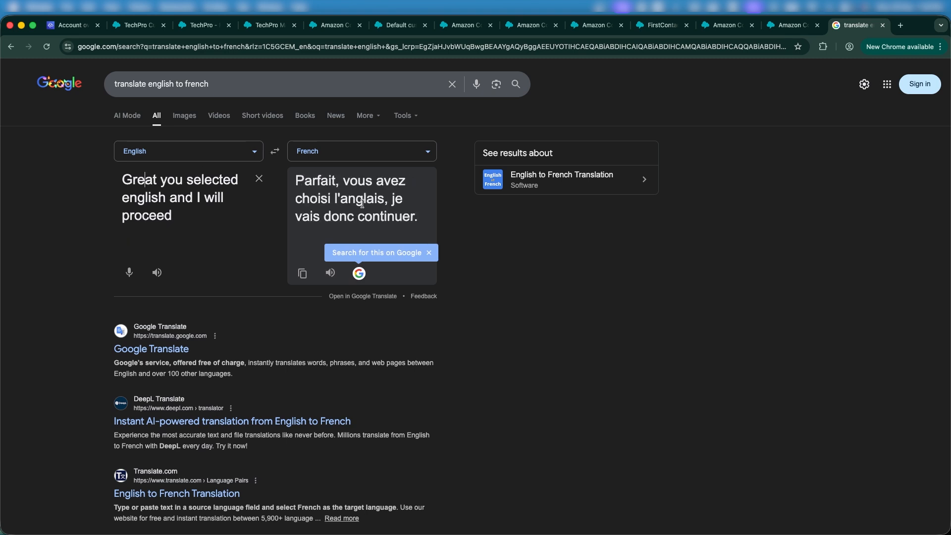
pyautogui.tripleClick(368, 209)
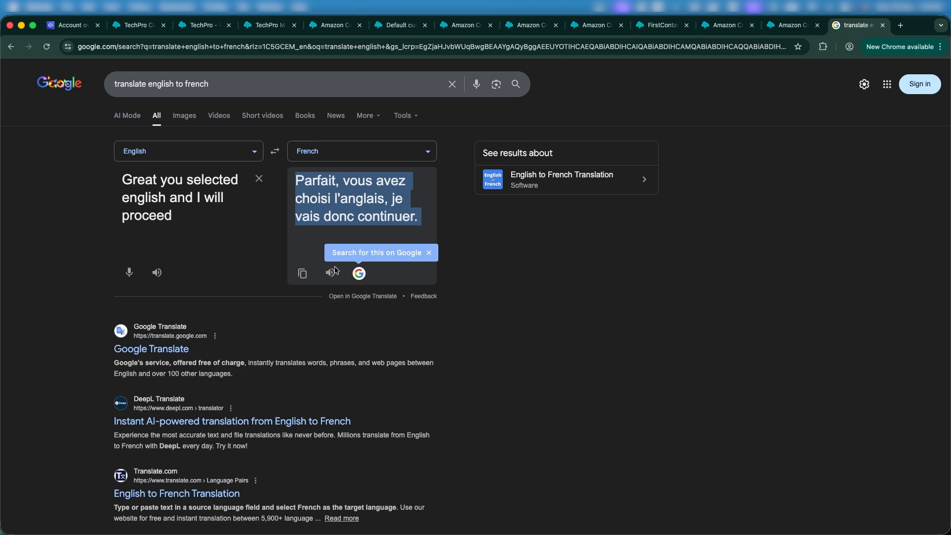
pyautogui.click(303, 274)
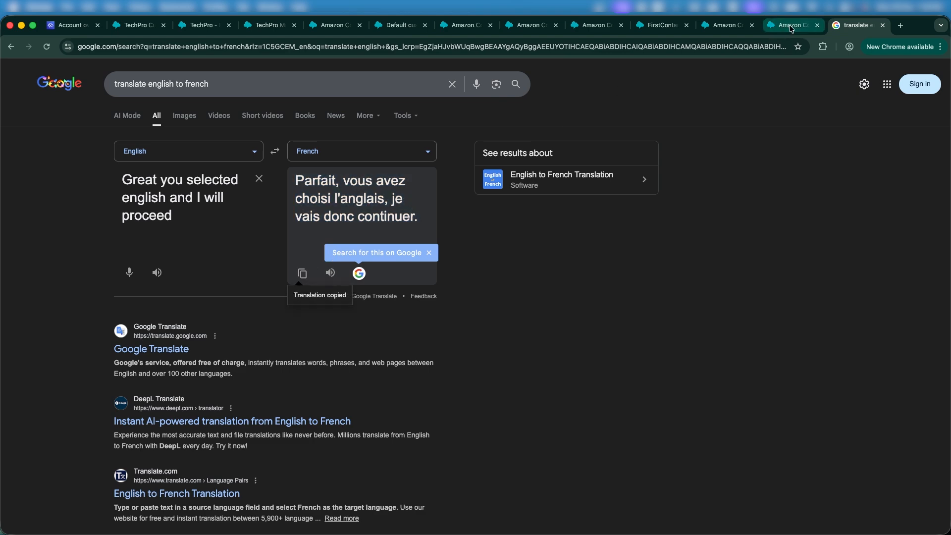
# Back in the TechPro - French flow, set the Play prompt text to "Parfait, vous avez choisi l'anglais, je vais donc continuer.".
pyautogui.click(193, 28)
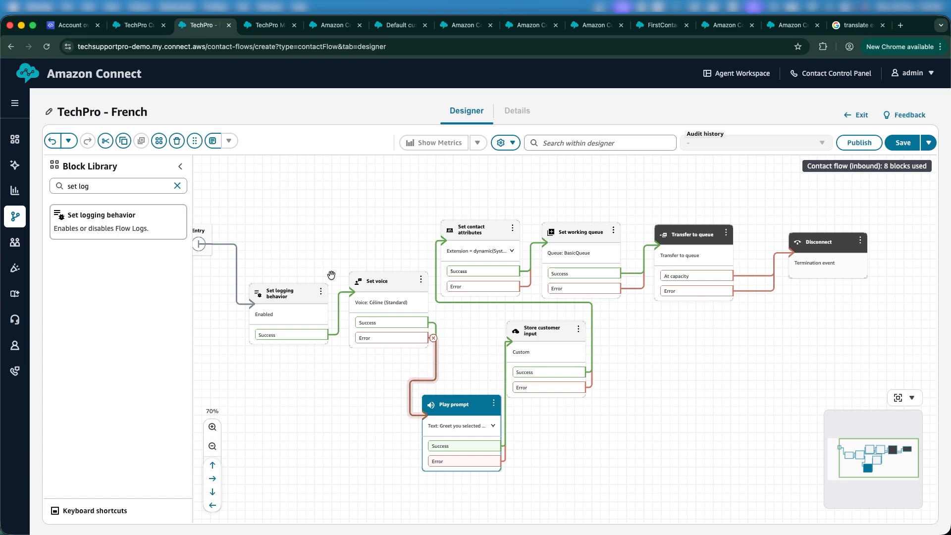
pyautogui.click(466, 409)
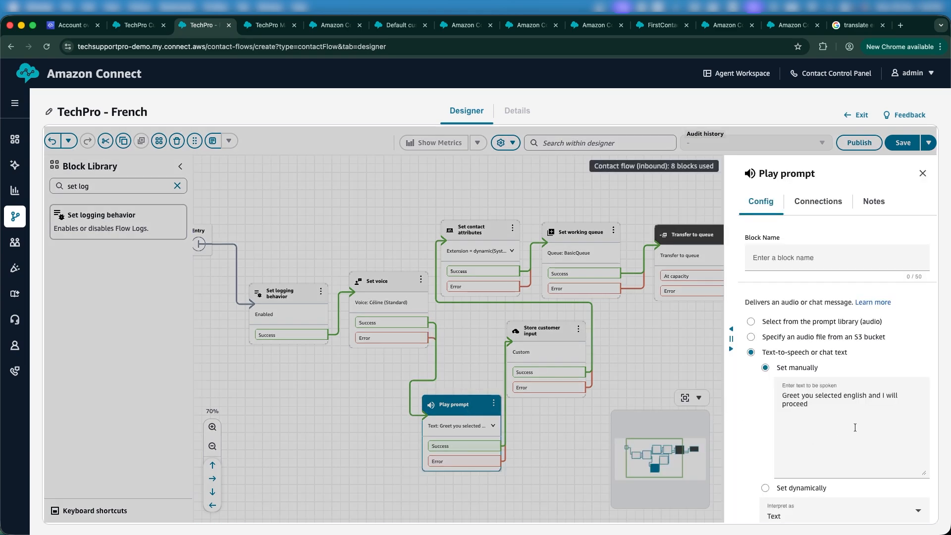
pyautogui.doubleClick(849, 421)
pyautogui.press('super+a')
pyautogui.press('super+v')
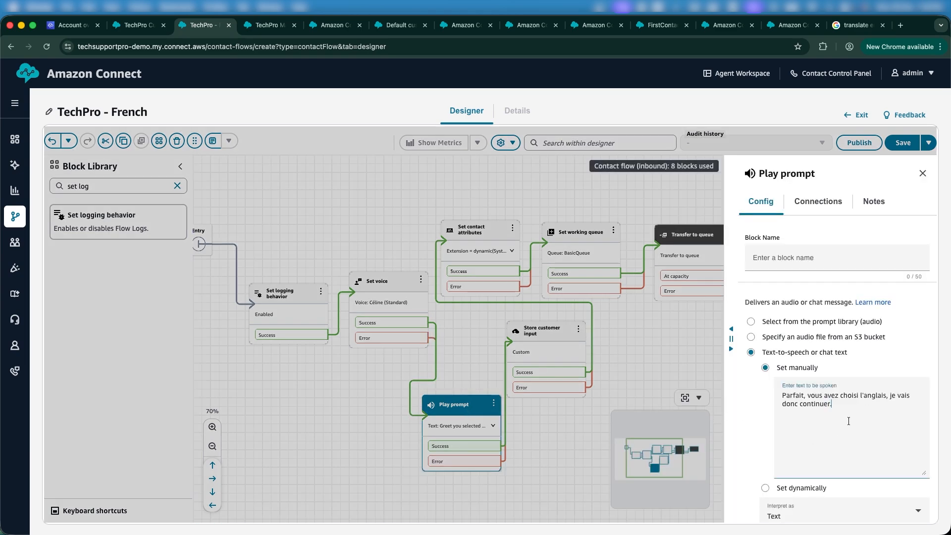
pyautogui.scroll(-2, 848, 421)
pyautogui.click(910, 507)
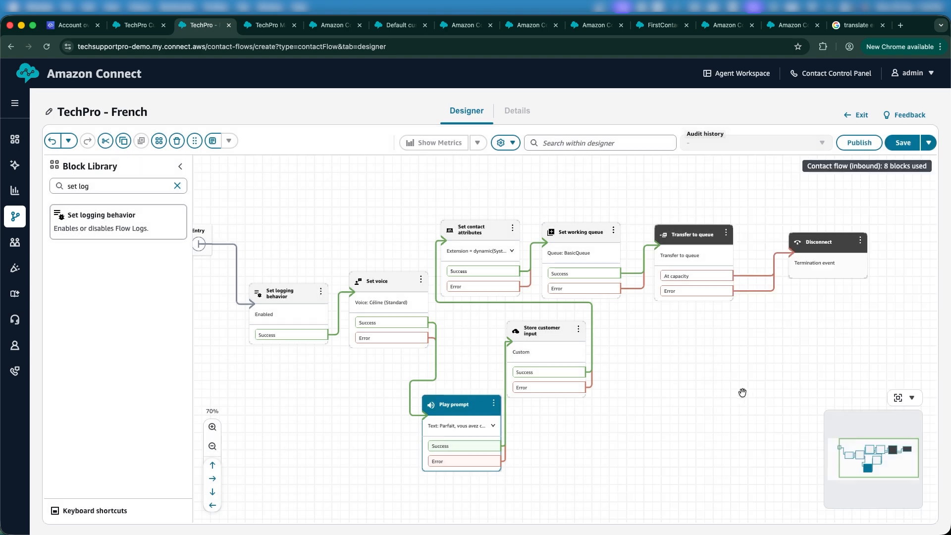
# Translate the Store customer input prompt "Please end you 4 digits extensions" into French in Google's translator and copy the translation.
pyautogui.click(542, 331)
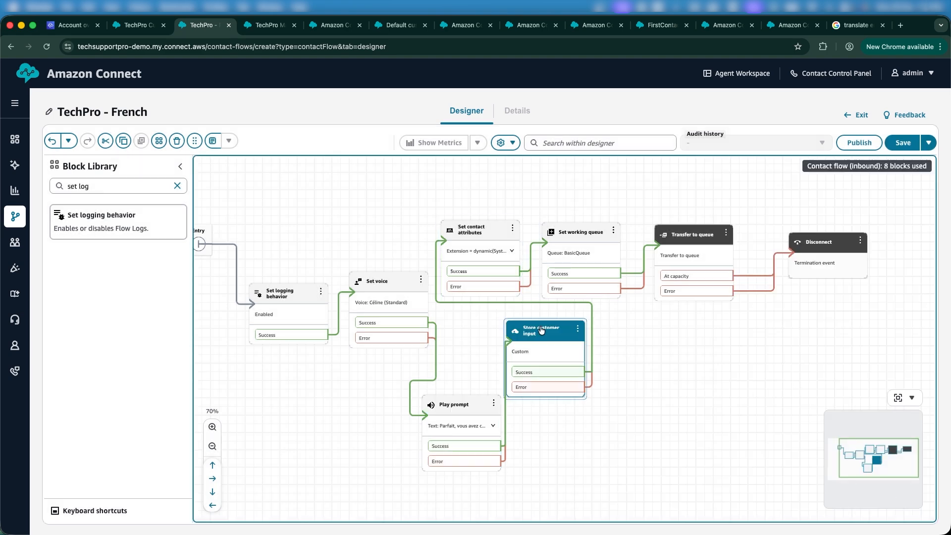
pyautogui.doubleClick(544, 330)
pyautogui.click(814, 354)
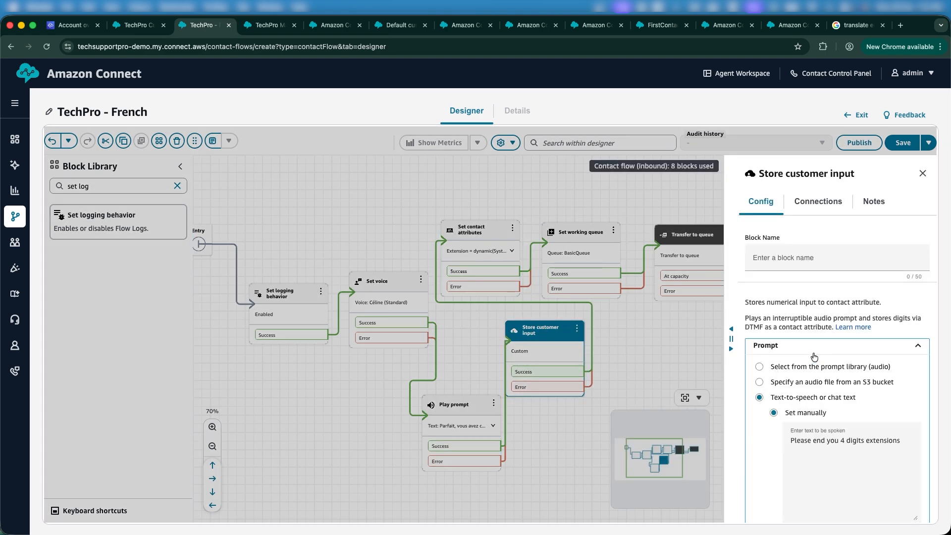
pyautogui.tripleClick(809, 449)
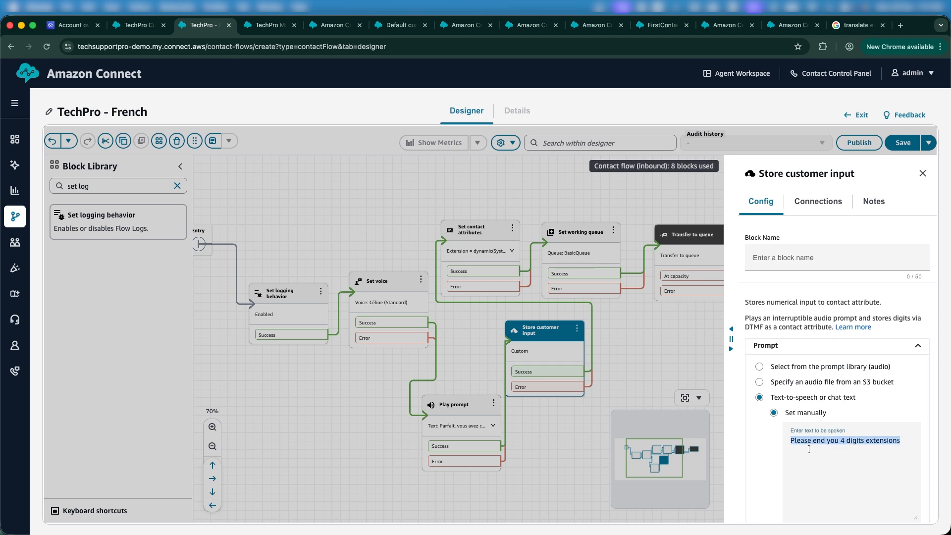
pyautogui.click(858, 25)
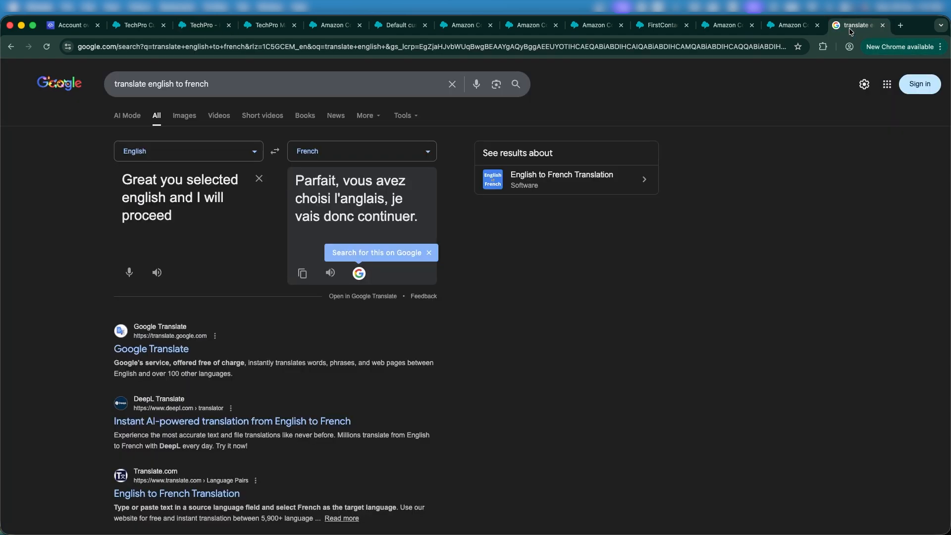
pyautogui.tripleClick(213, 221)
pyautogui.press('super+v')
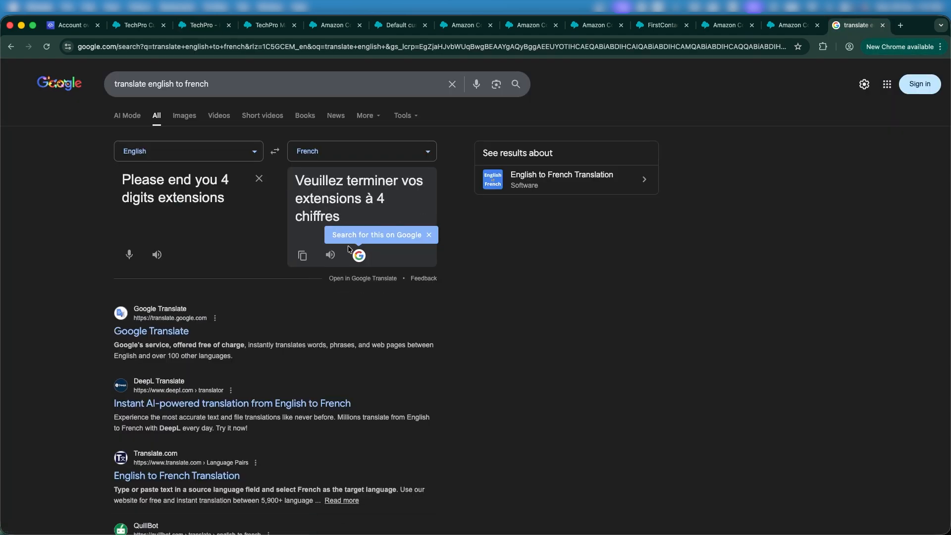
pyautogui.tripleClick(345, 217)
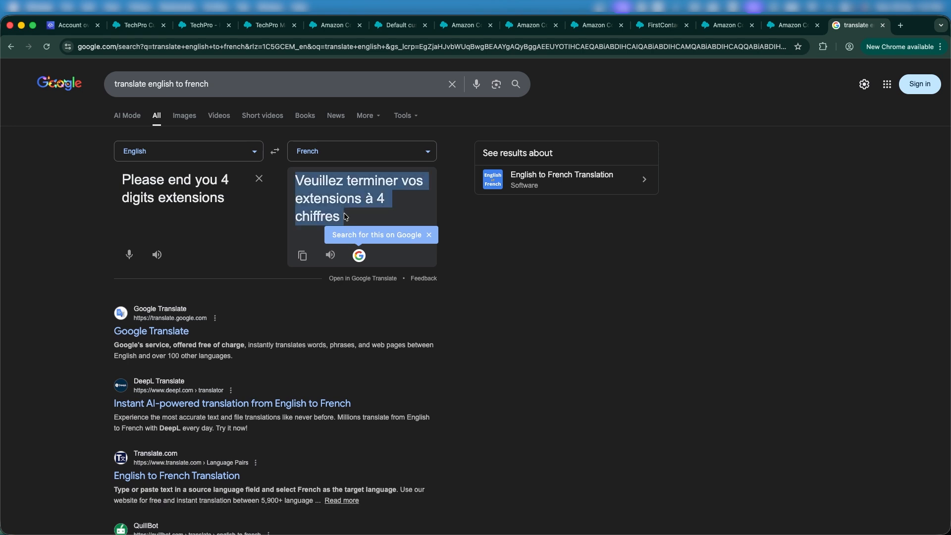
# Back in the TechPro - French flow, set the Store customer input prompt to "Veuillez terminer vos extensions à 4 chiffres".
pyautogui.click(142, 23)
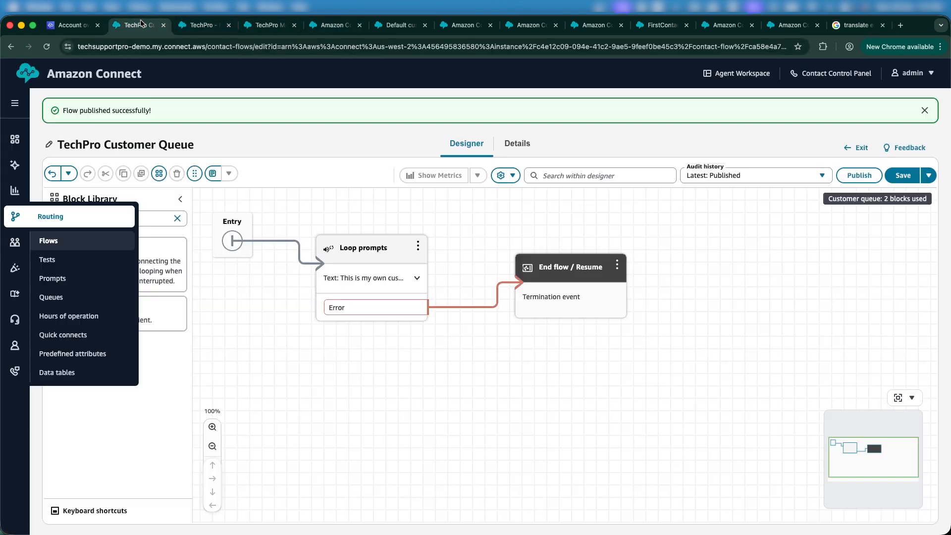
pyautogui.click(394, 256)
pyautogui.click(202, 25)
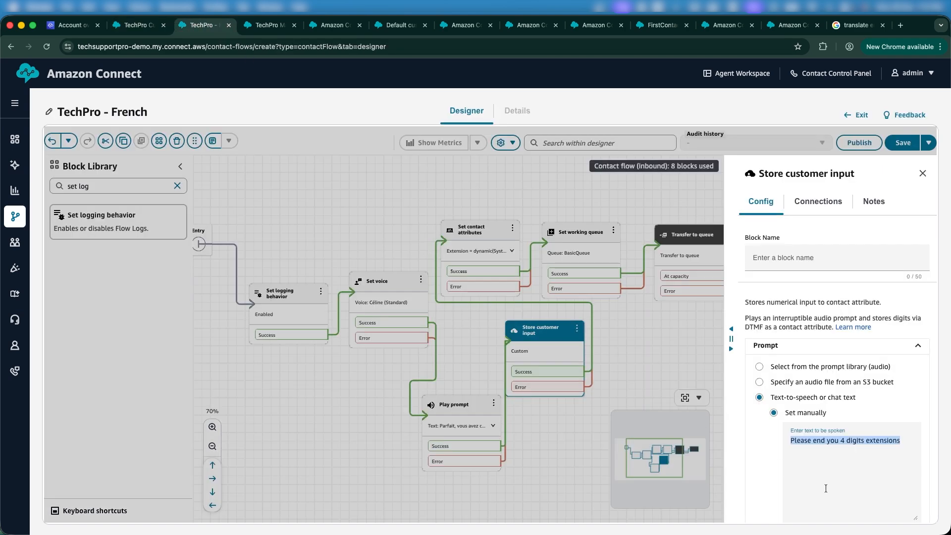
pyautogui.hotkey('ctrl', 'v')
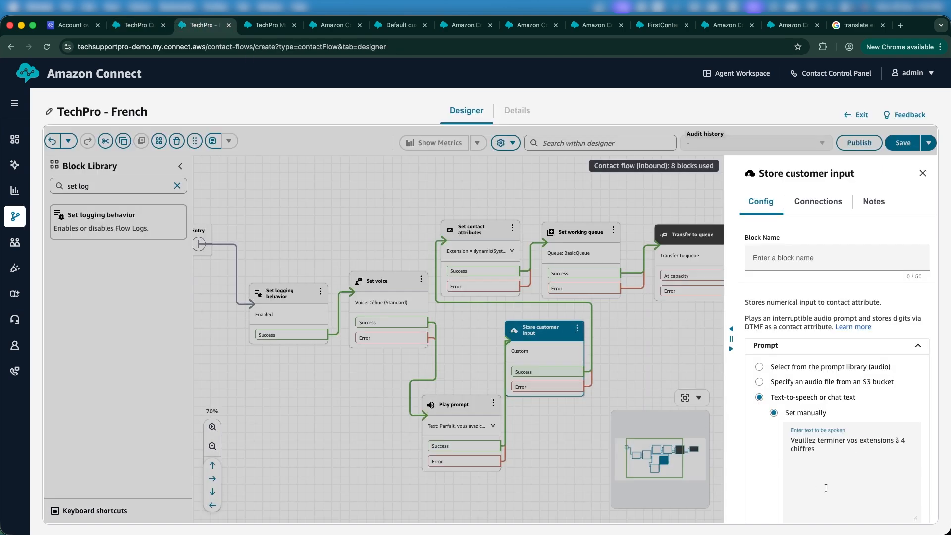
pyautogui.scroll(-5, 819, 484)
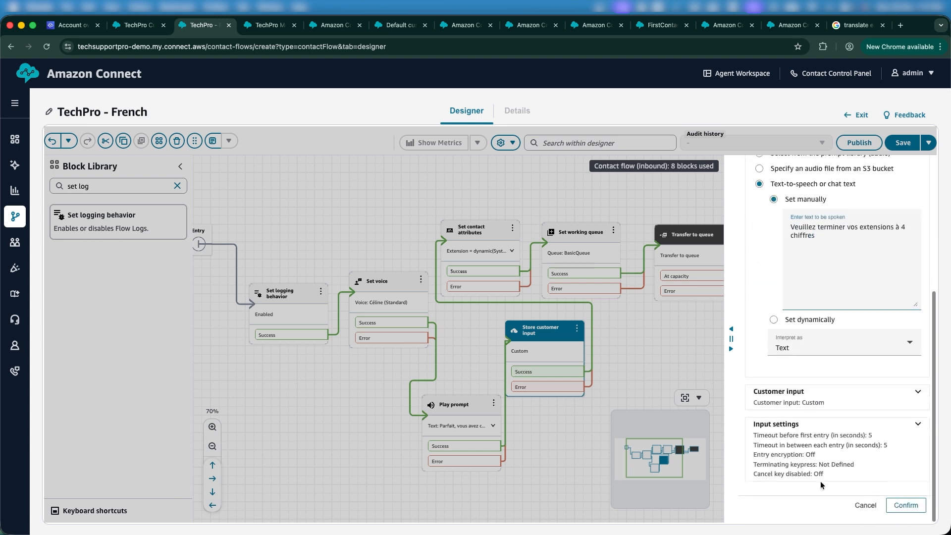
pyautogui.click(906, 505)
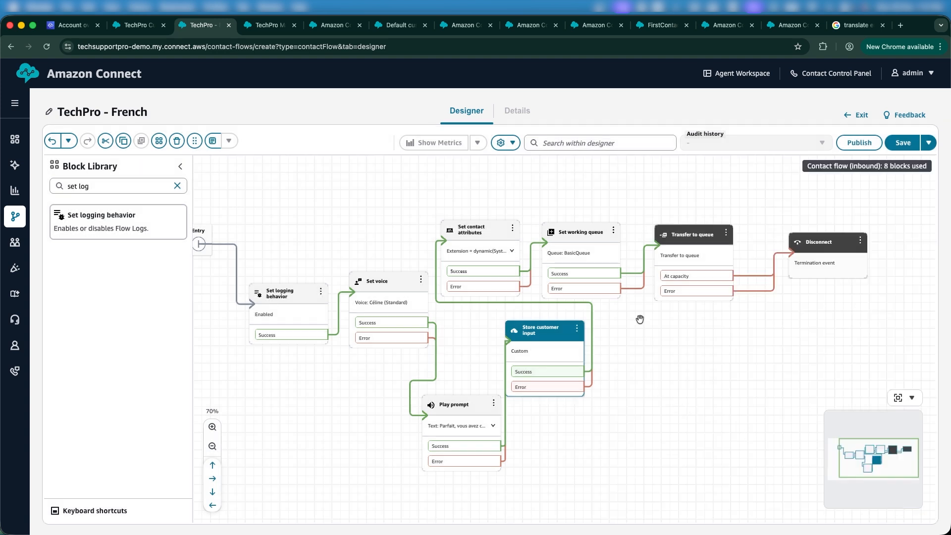
# Space out the Transfer to queue, Set working queue and Set contact attributes blocks, and publish the TechPro - French flow.
pyautogui.moveTo(672, 254); pyautogui.dragTo(690, 245)
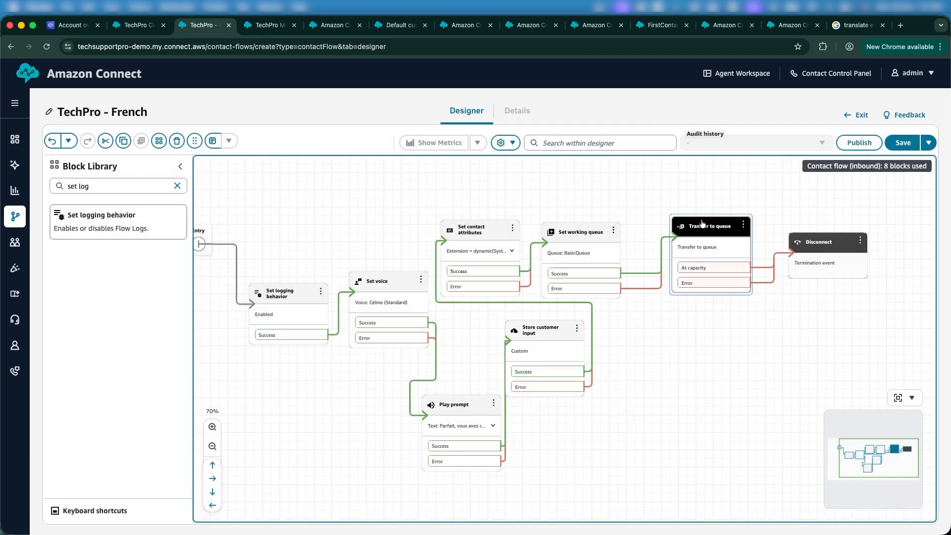
pyautogui.moveTo(584, 237); pyautogui.dragTo(605, 216)
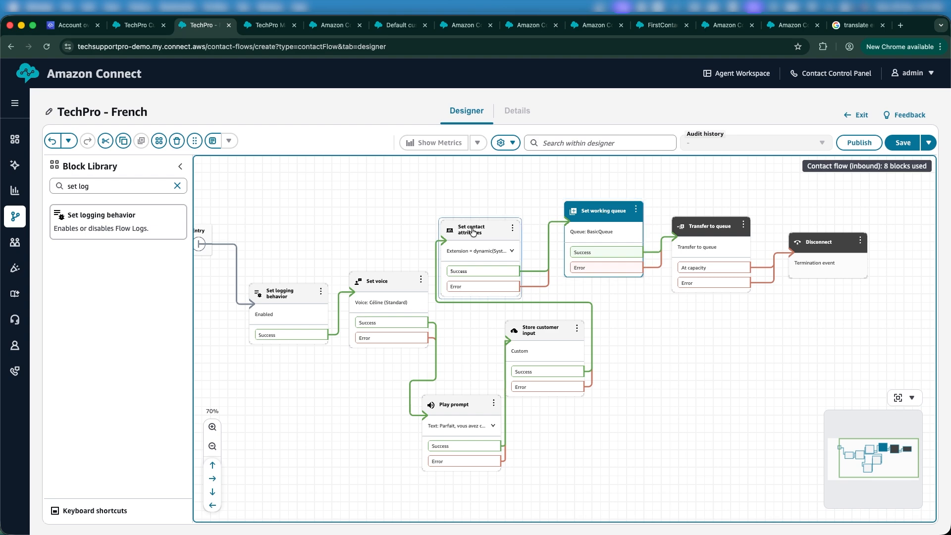
pyautogui.moveTo(473, 232); pyautogui.dragTo(488, 221)
pyautogui.click(860, 142)
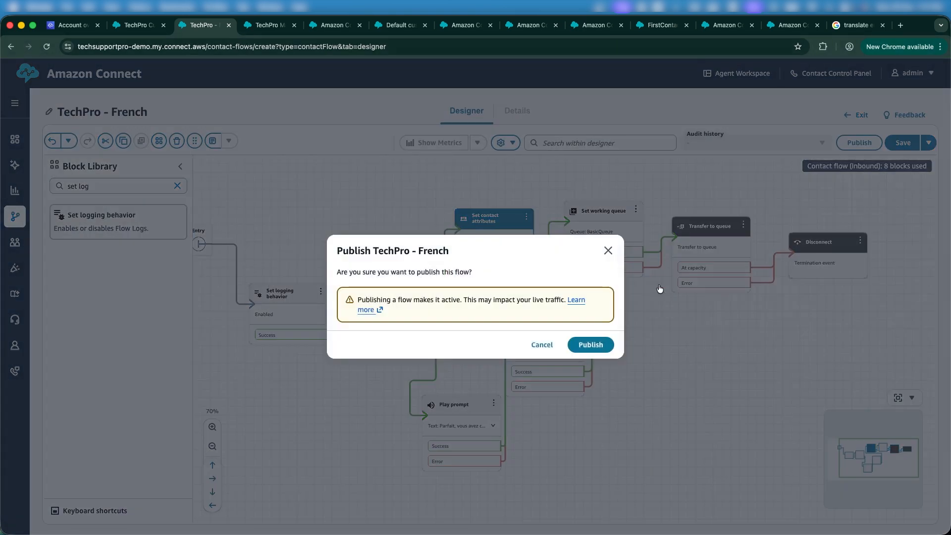
pyautogui.click(587, 345)
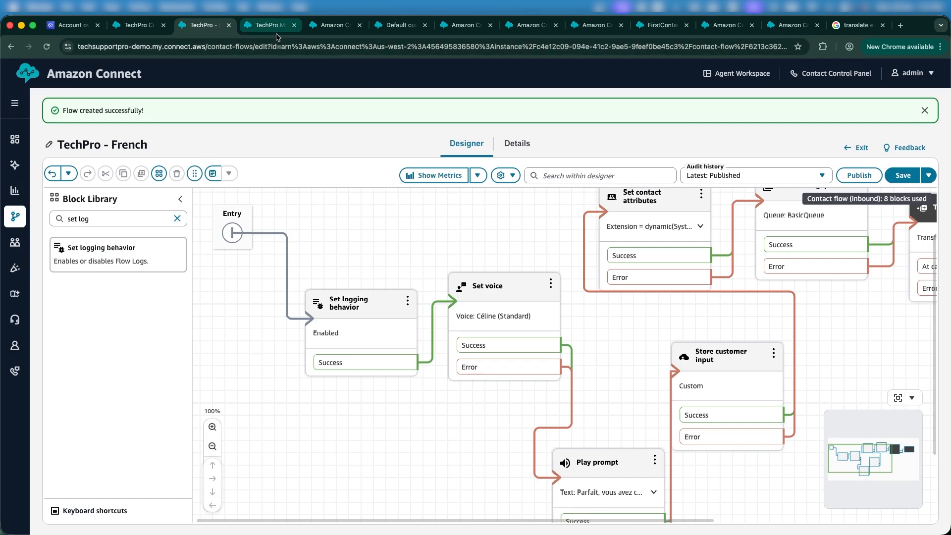
# In the TechPro MainLine flow, set the Transfer to flow block's manually chosen destination to TechPro - French.
pyautogui.click(266, 26)
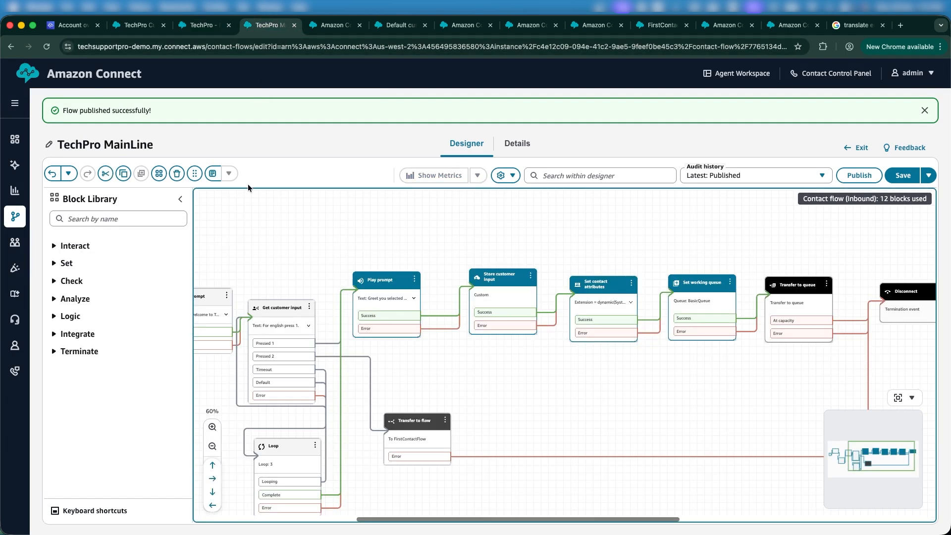
pyautogui.hscroll(-5, 414, 427)
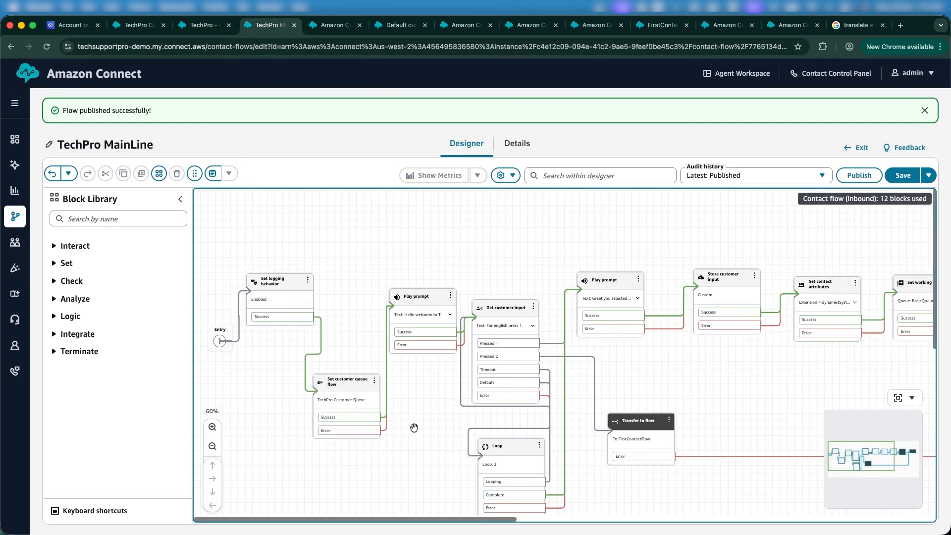
pyautogui.click(387, 417)
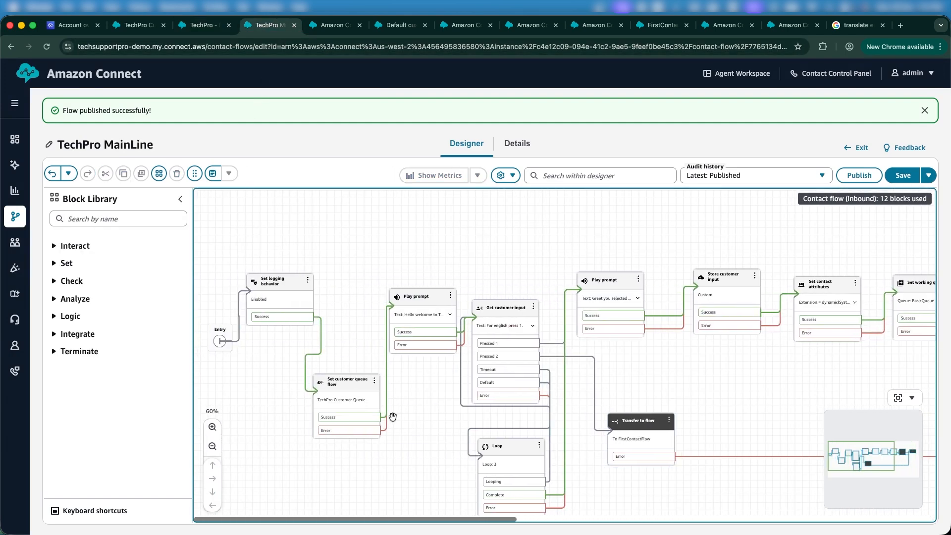
pyautogui.click(644, 422)
pyautogui.click(862, 388)
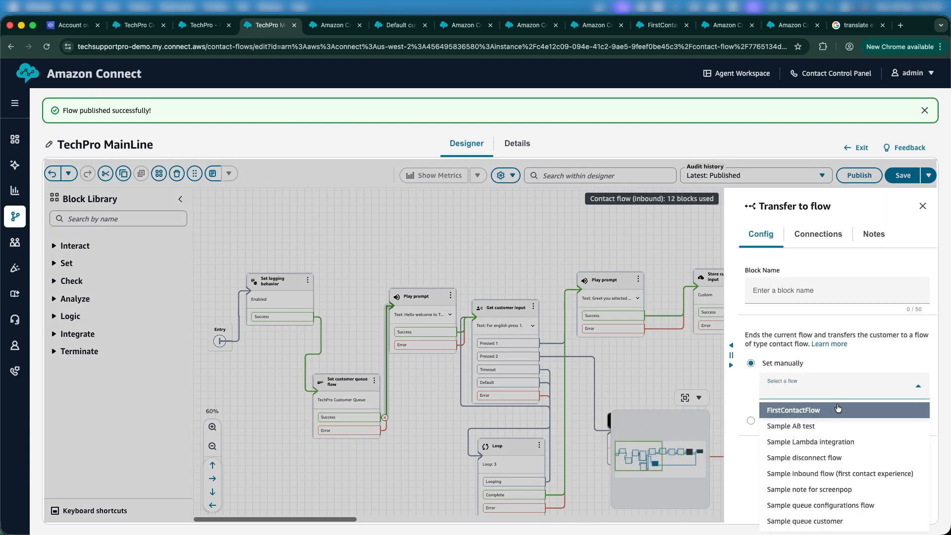
pyautogui.scroll(-1, 815, 440)
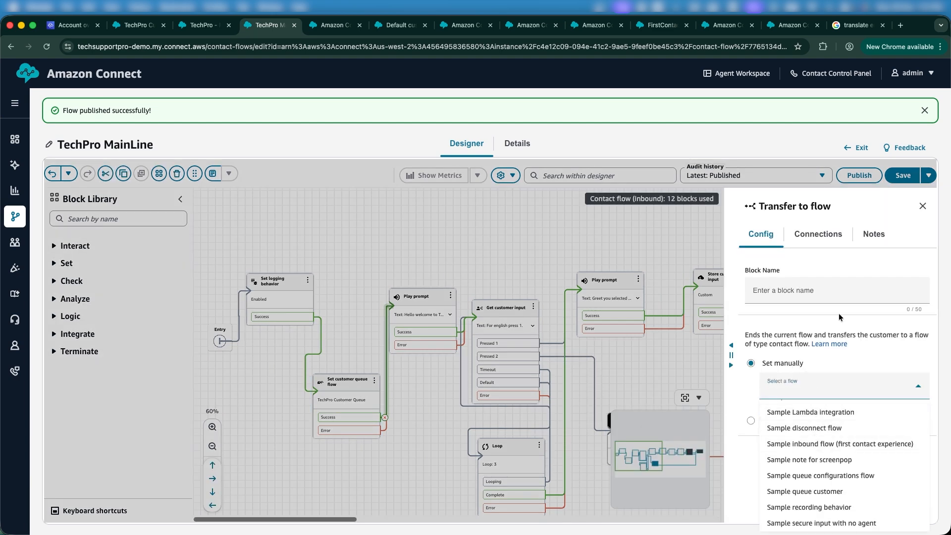
pyautogui.scroll(1, 814, 461)
pyautogui.scroll(-3, 814, 431)
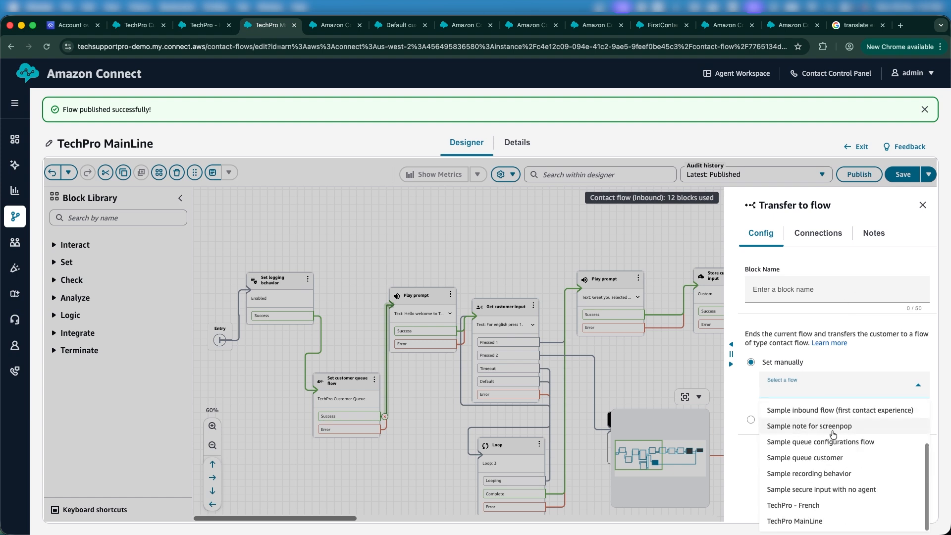
pyautogui.click(795, 505)
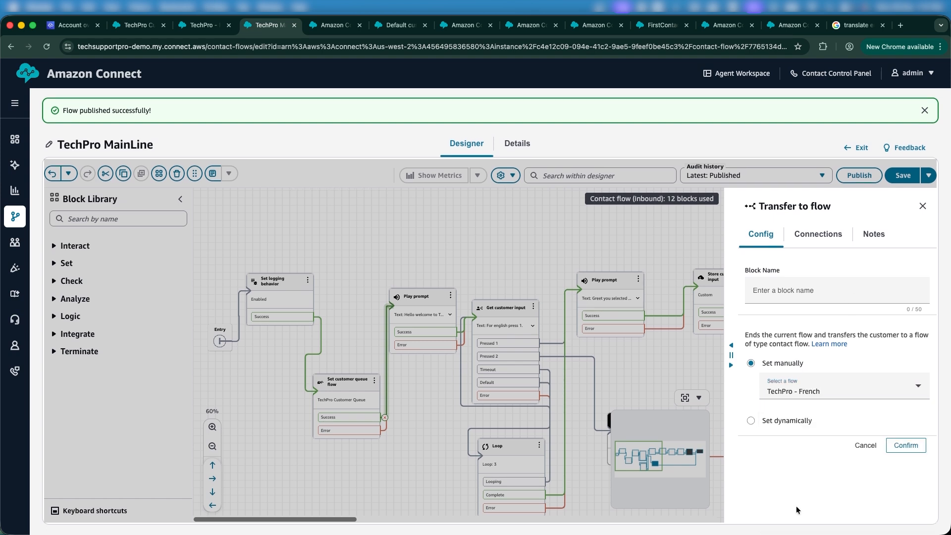
pyautogui.click(906, 445)
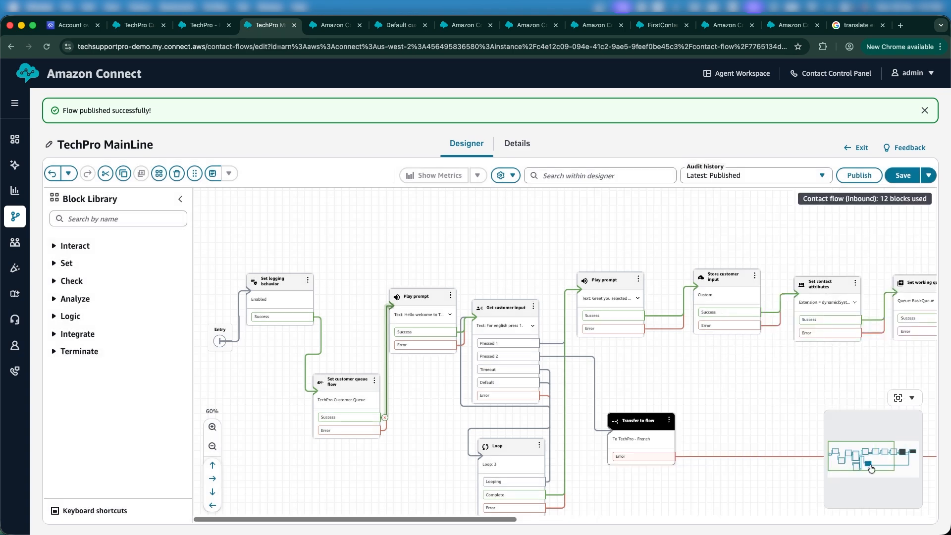
# Publish the TechPro MainLine flow with its new transfer destination.
pyautogui.moveTo(793, 436); pyautogui.dragTo(669, 412)
pyautogui.hscroll(2, 788, 344)
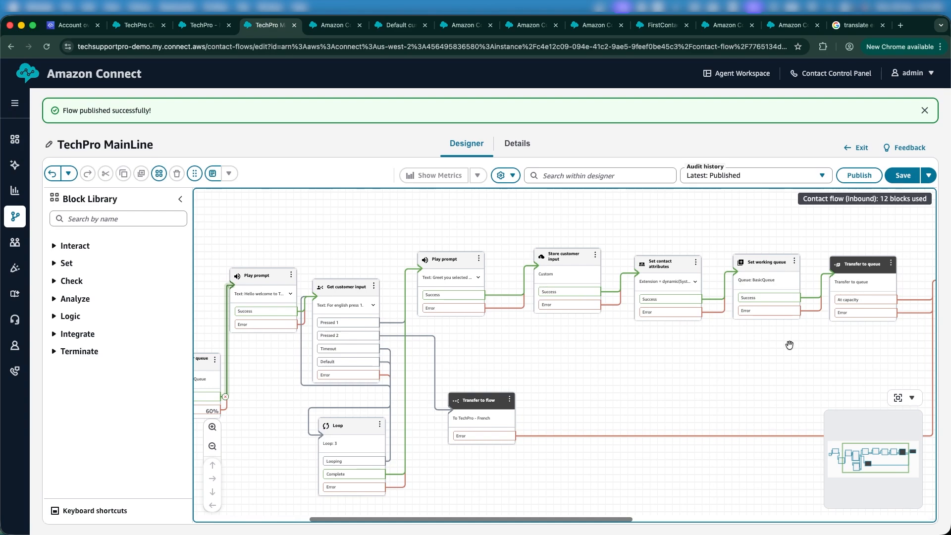
pyautogui.click(860, 175)
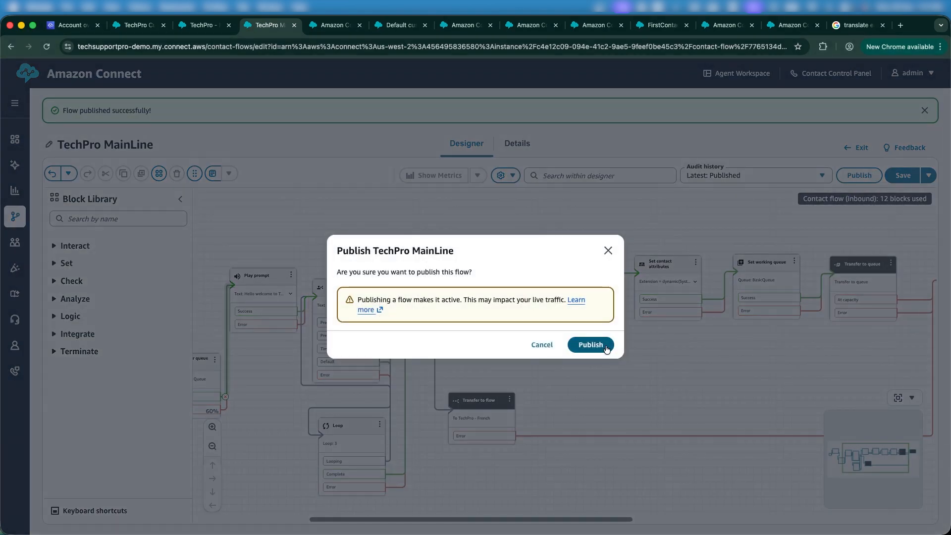
pyautogui.click(602, 346)
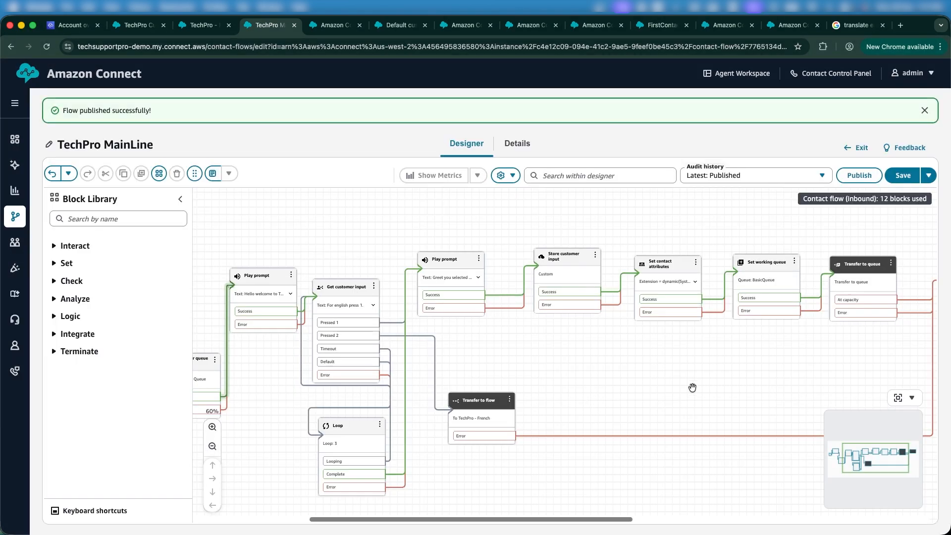
pyautogui.hscroll(10, 692, 386)
pyautogui.hscroll(-10, 692, 388)
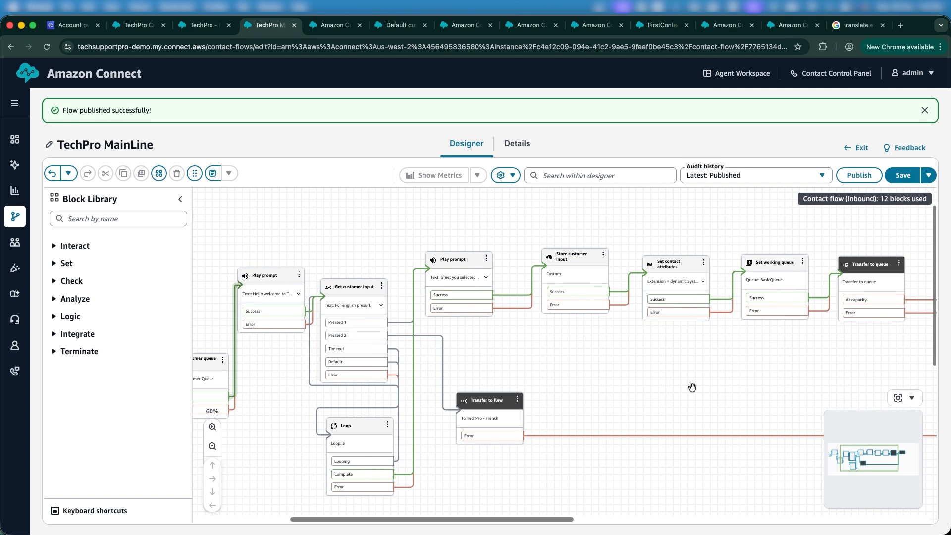
pyautogui.hscroll(5, 696, 379)
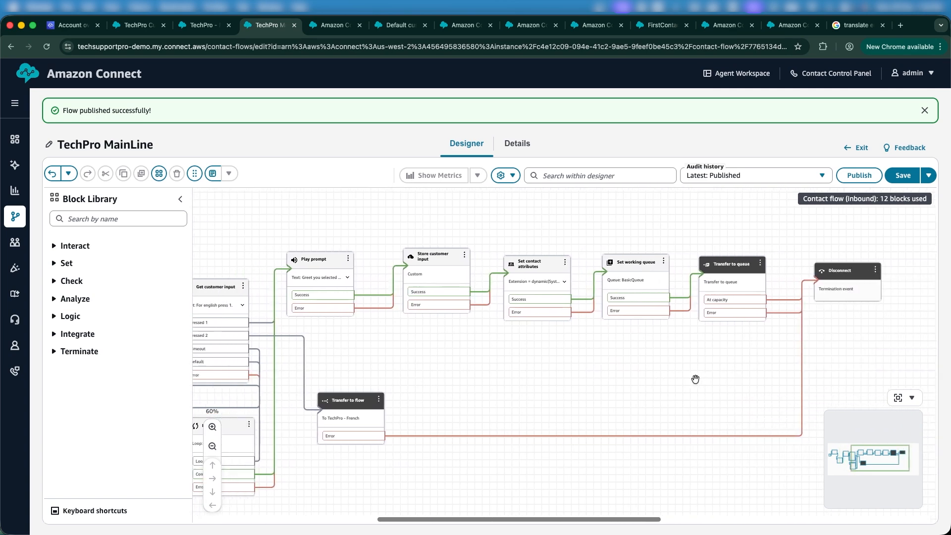
pyautogui.hscroll(-6, 696, 379)
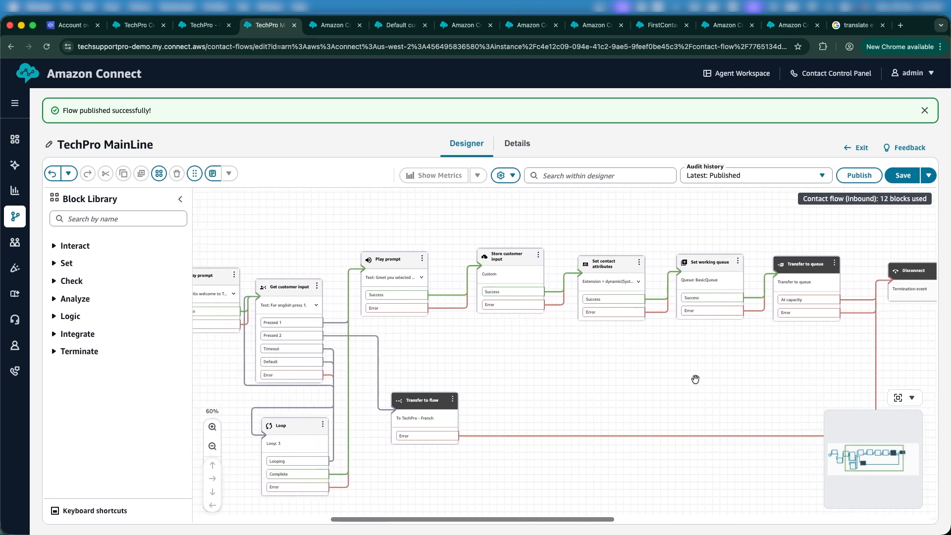
pyautogui.hscroll(4, 696, 379)
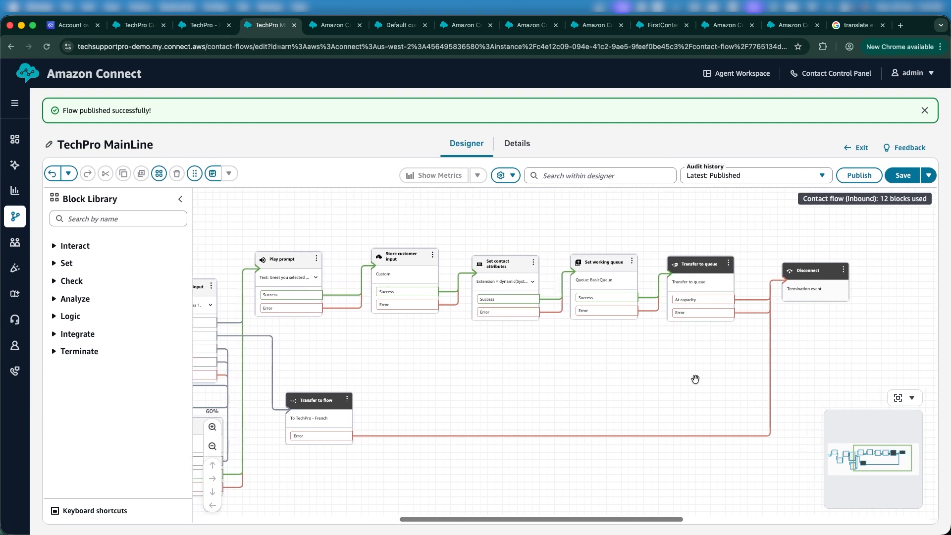
pyautogui.hscroll(-8, 696, 380)
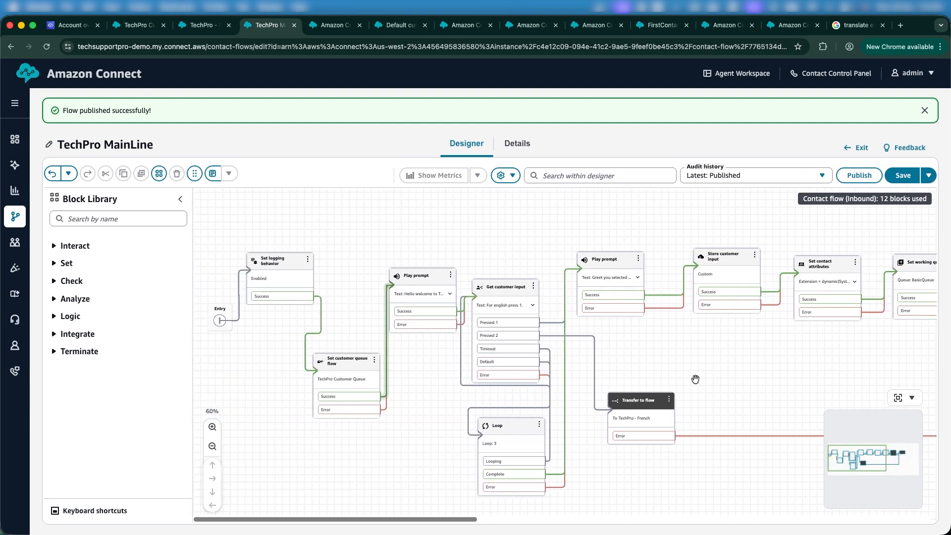
# Rearrange the Transfer to flow, English Play prompt and Get customer input blocks in TechPro MainLine, and republish the flow.
pyautogui.moveTo(637, 400); pyautogui.dragTo(629, 384)
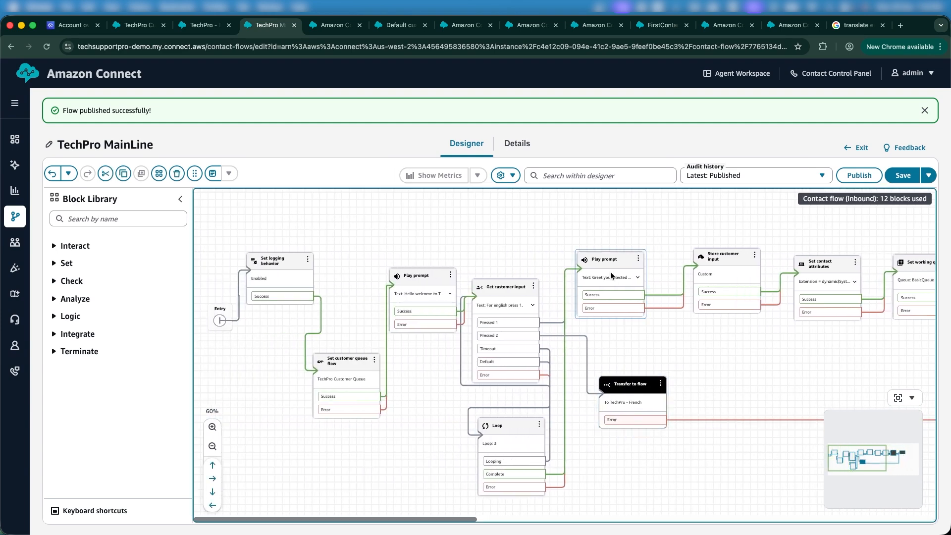
pyautogui.moveTo(603, 257); pyautogui.dragTo(617, 250)
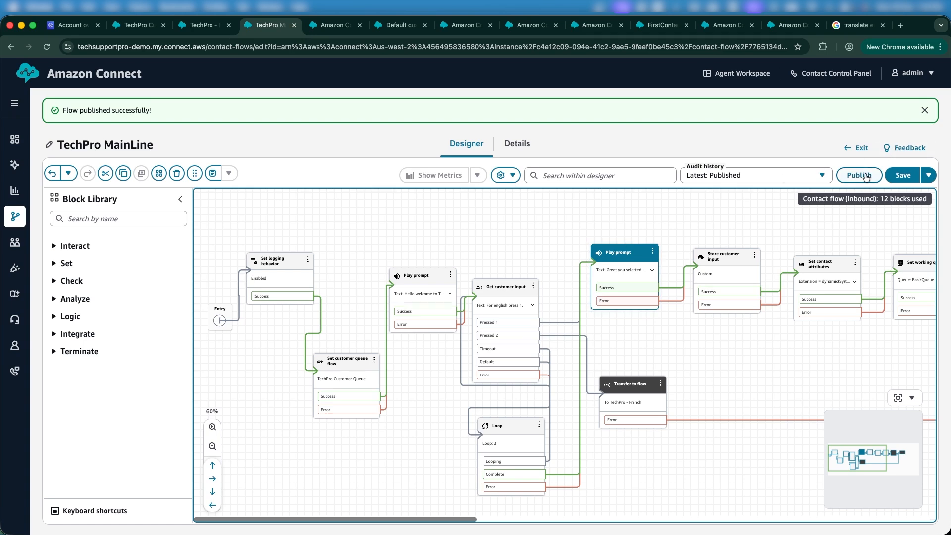
pyautogui.click(848, 177)
pyautogui.click(590, 345)
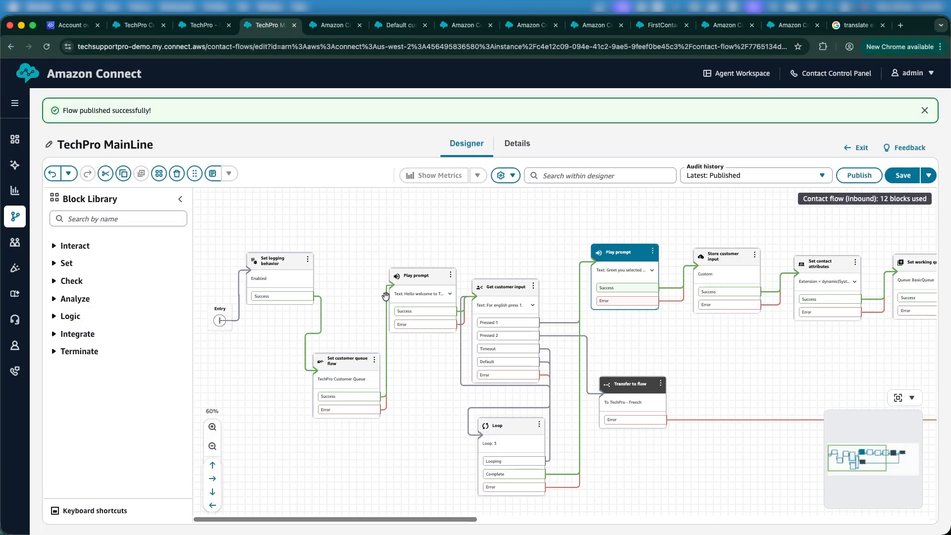
pyautogui.moveTo(496, 288); pyautogui.dragTo(513, 249)
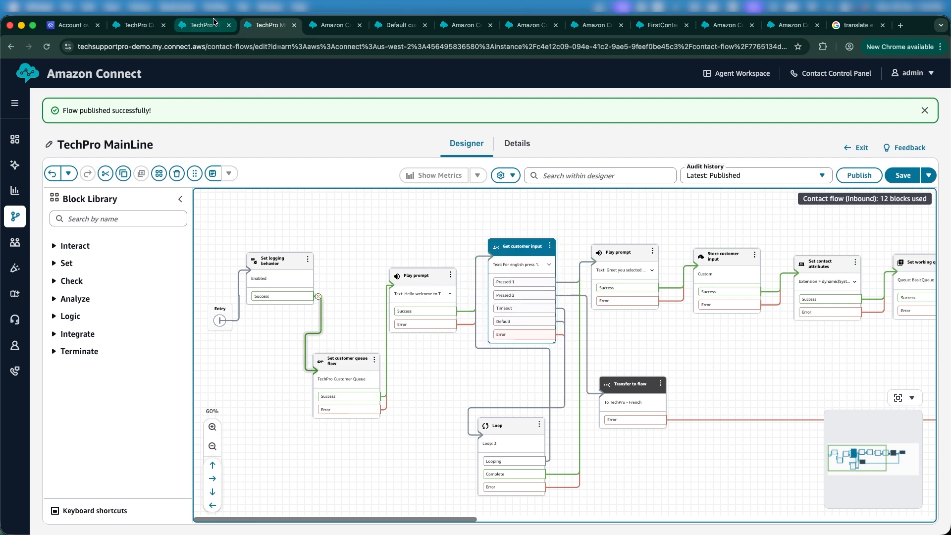
# Switch to the TechPro Customer Queue flow and examine the Loop prompts block's settings and the available Set blocks.
pyautogui.click(200, 29)
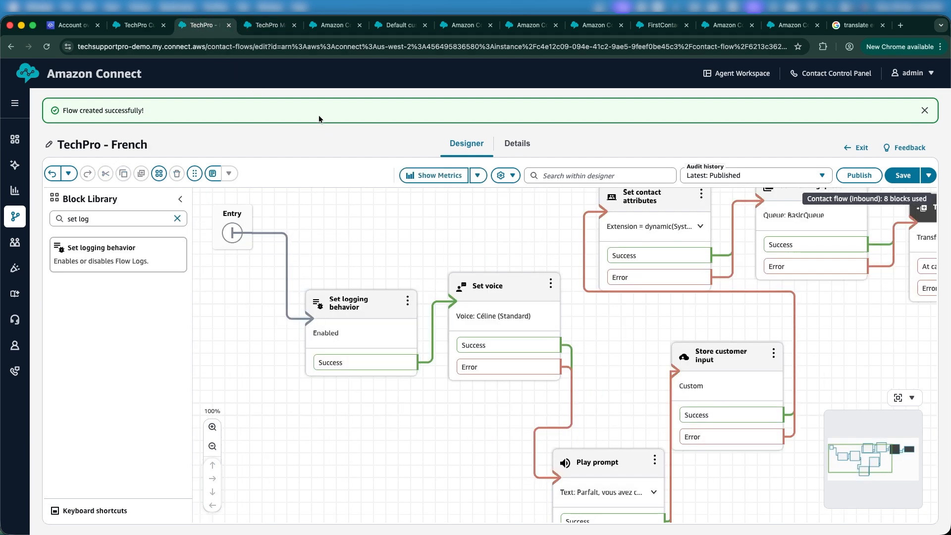
pyautogui.click(134, 24)
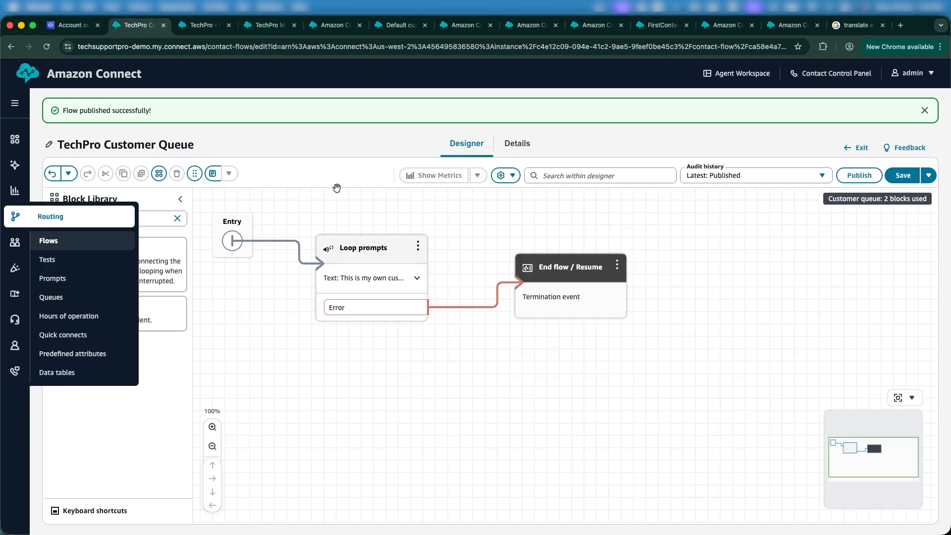
pyautogui.click(362, 253)
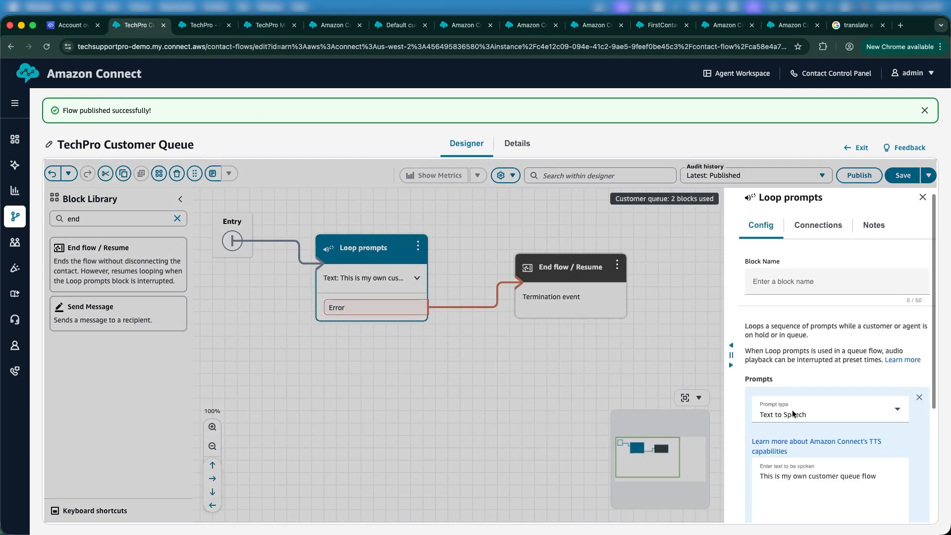
pyautogui.scroll(-5, 792, 414)
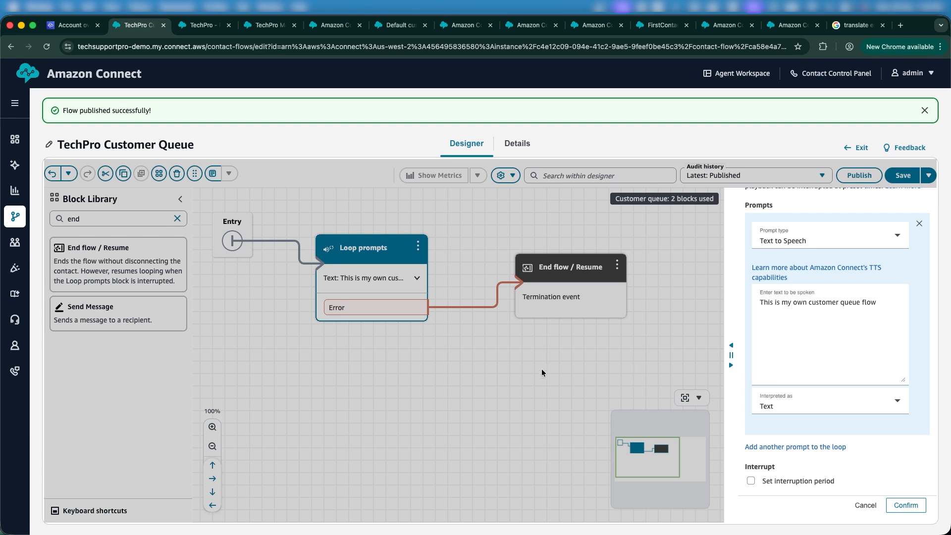
pyautogui.click(863, 506)
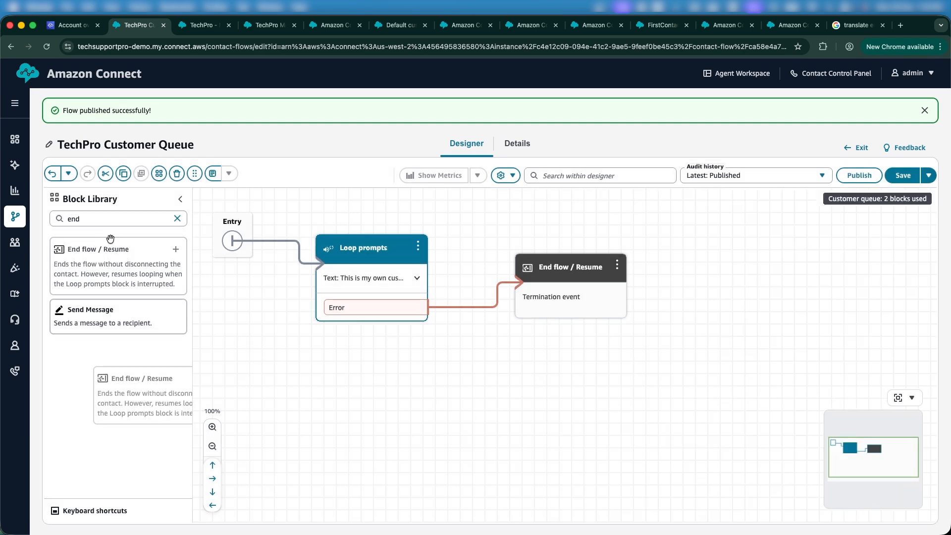
pyautogui.click(174, 221)
pyautogui.click(177, 219)
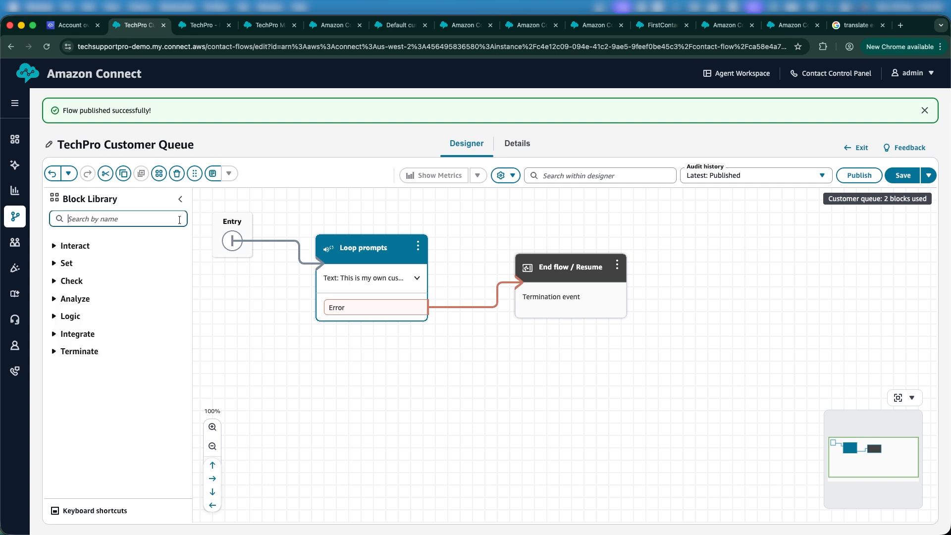
pyautogui.click(62, 265)
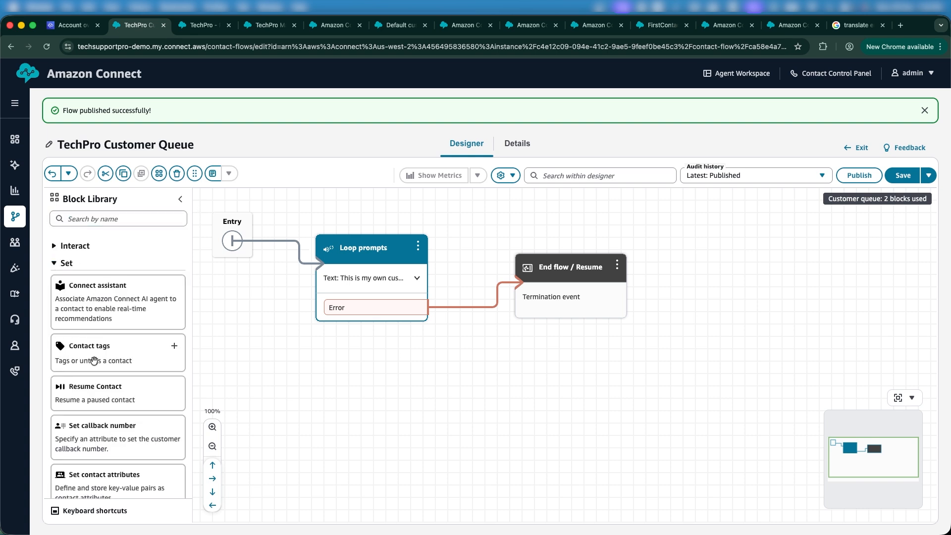
# Add a second prompt to the Loop prompts block, using the audio recording Music_Jazz_MyTimetoFly_Inst.wav.
pyautogui.click(345, 255)
pyautogui.scroll(-5, 767, 391)
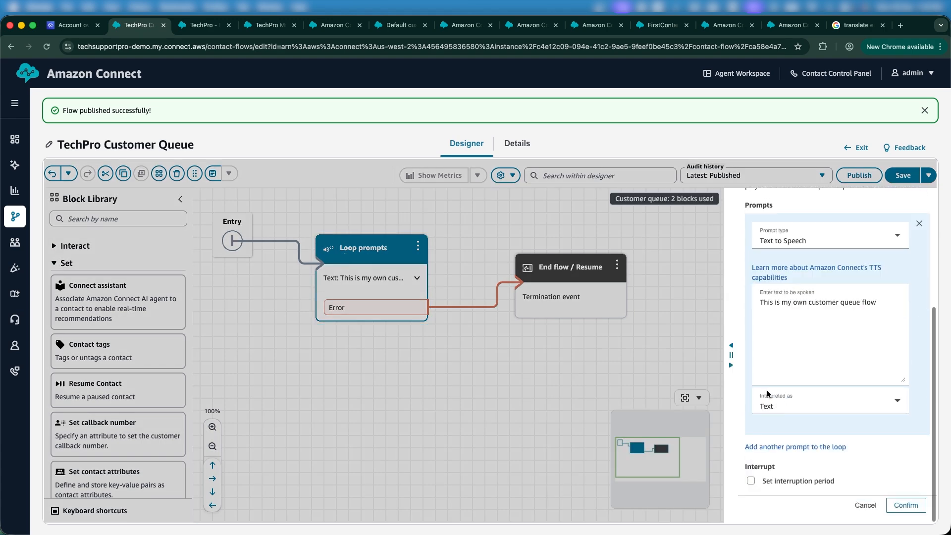
pyautogui.click(777, 448)
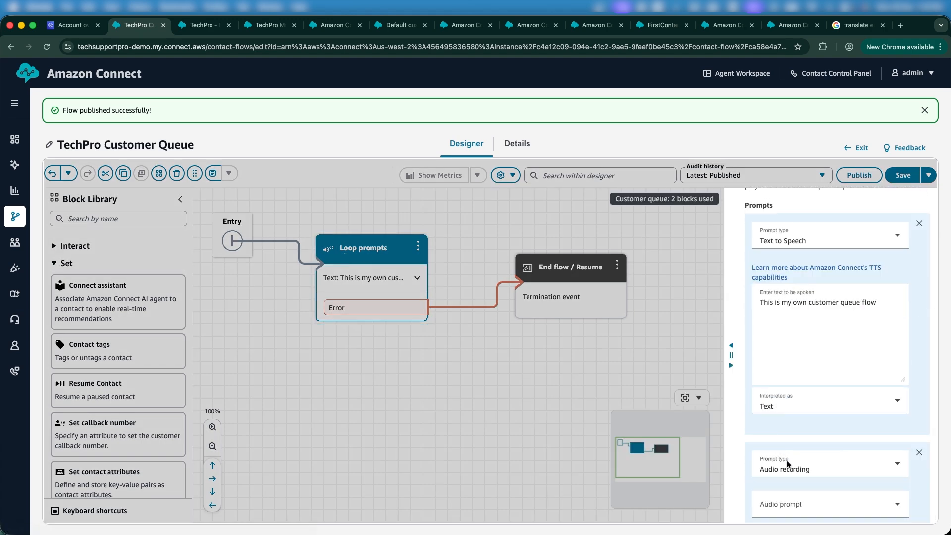
pyautogui.click(771, 511)
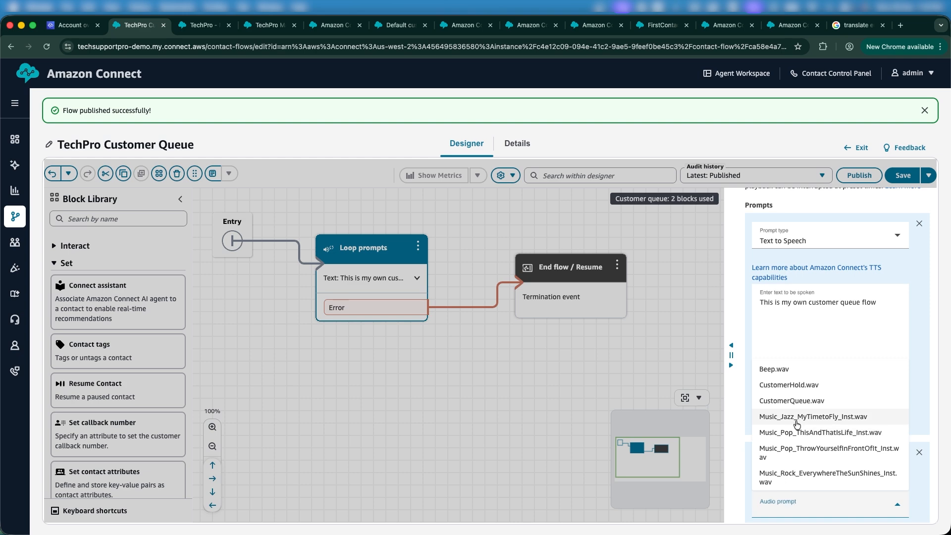
pyautogui.click(797, 424)
pyautogui.scroll(-3, 797, 424)
pyautogui.click(903, 503)
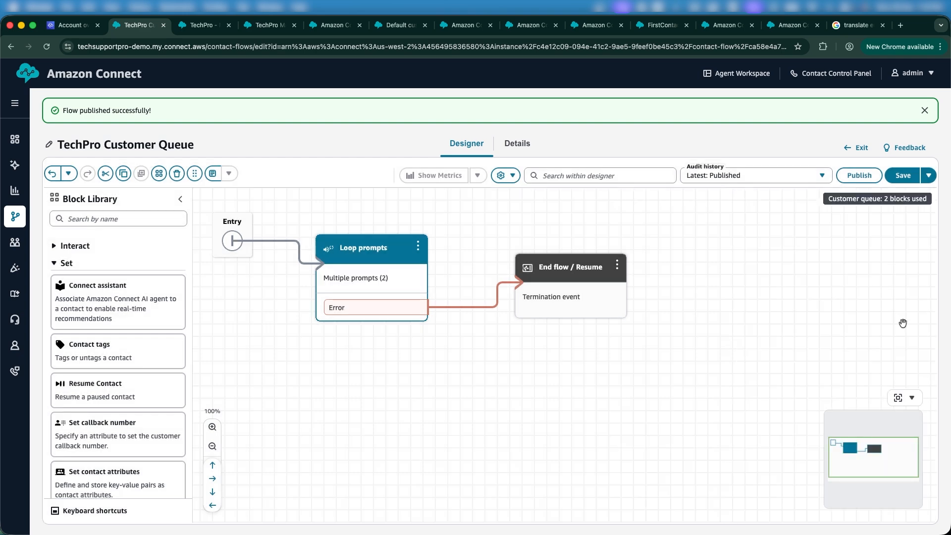
# Publish the TechPro Customer Queue flow with its two looping prompts.
pyautogui.click(859, 175)
pyautogui.click(575, 349)
pyautogui.click(469, 218)
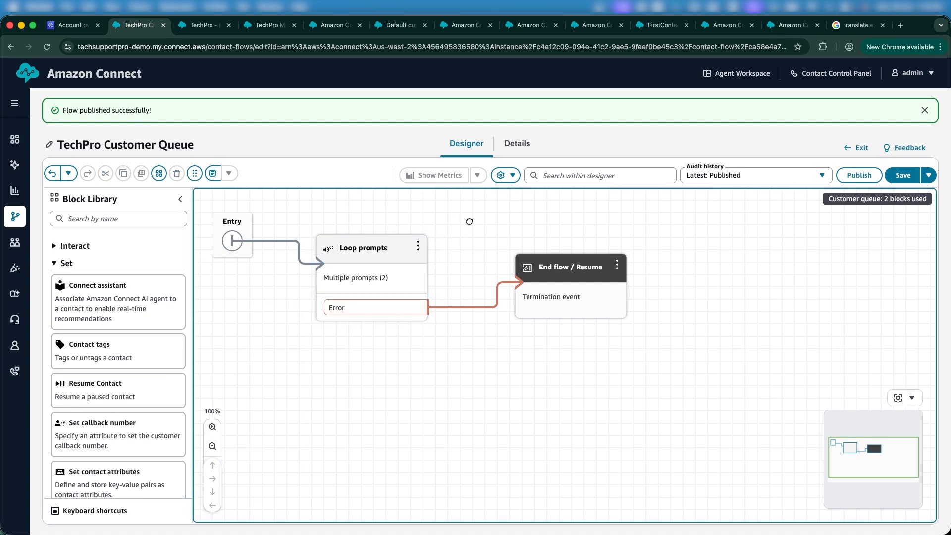
pyautogui.moveTo(469, 218); pyautogui.dragTo(533, 272)
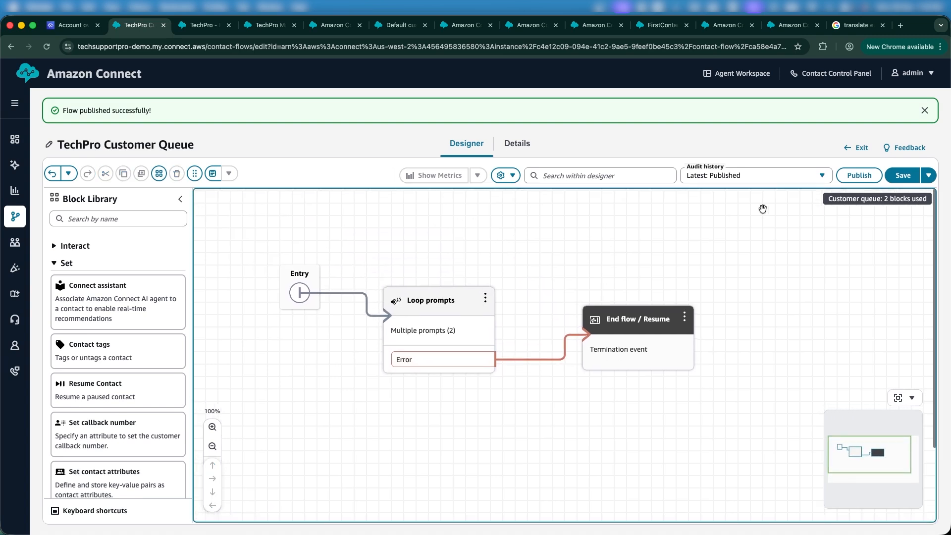
pyautogui.moveTo(829, 199); pyautogui.dragTo(892, 200)
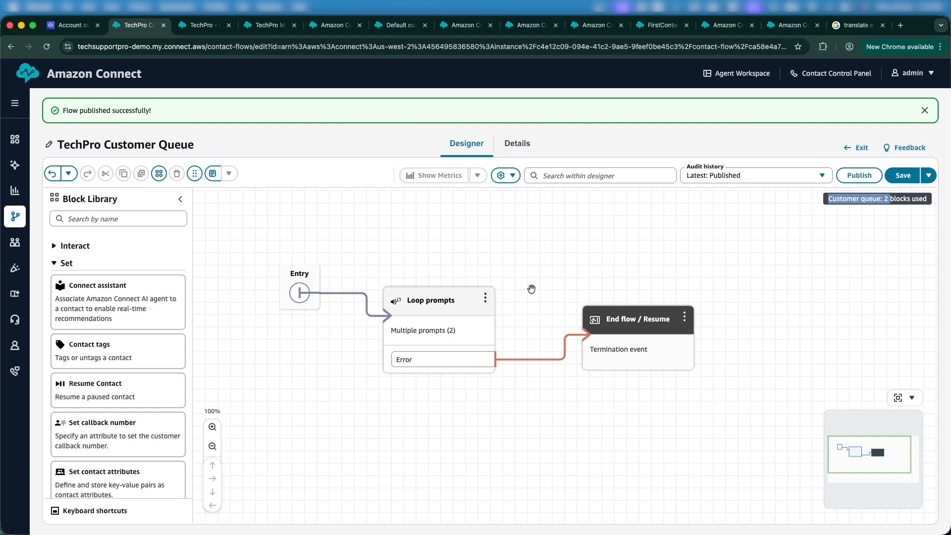
pyautogui.moveTo(530, 289); pyautogui.dragTo(539, 292)
pyautogui.click(412, 293)
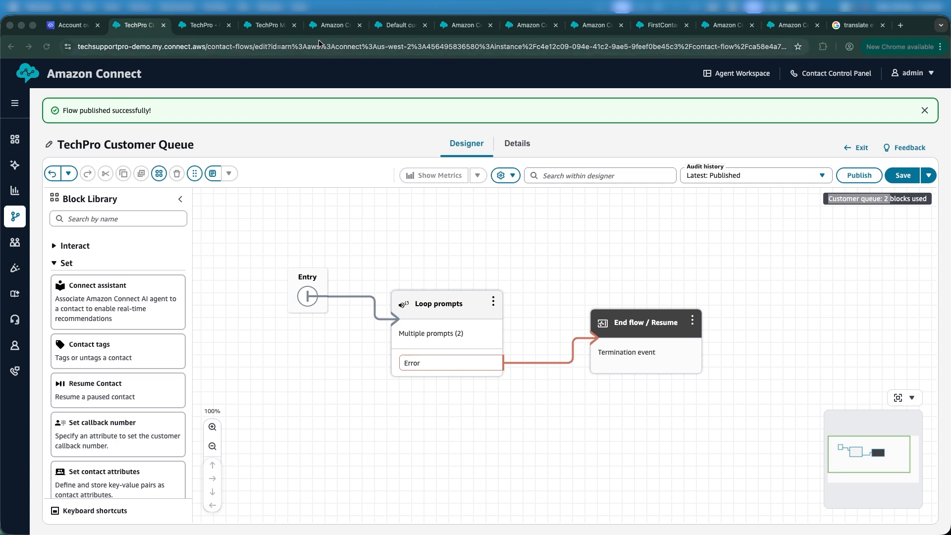
# Review the TechPro MainLine flow, and examine the spoken text and audio recording in the TechPro Customer Queue flow's Loop prompts block.
pyautogui.click(268, 25)
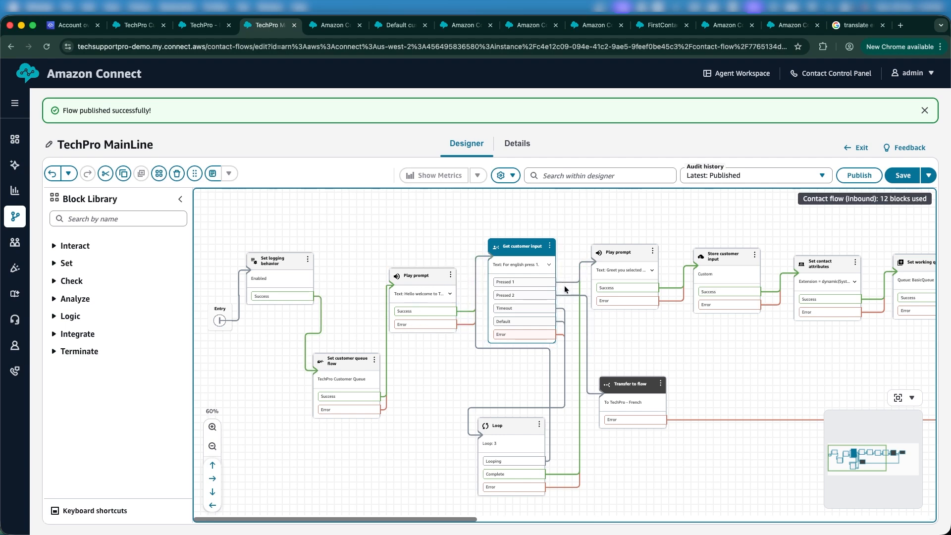
pyautogui.moveTo(666, 335); pyautogui.dragTo(637, 334)
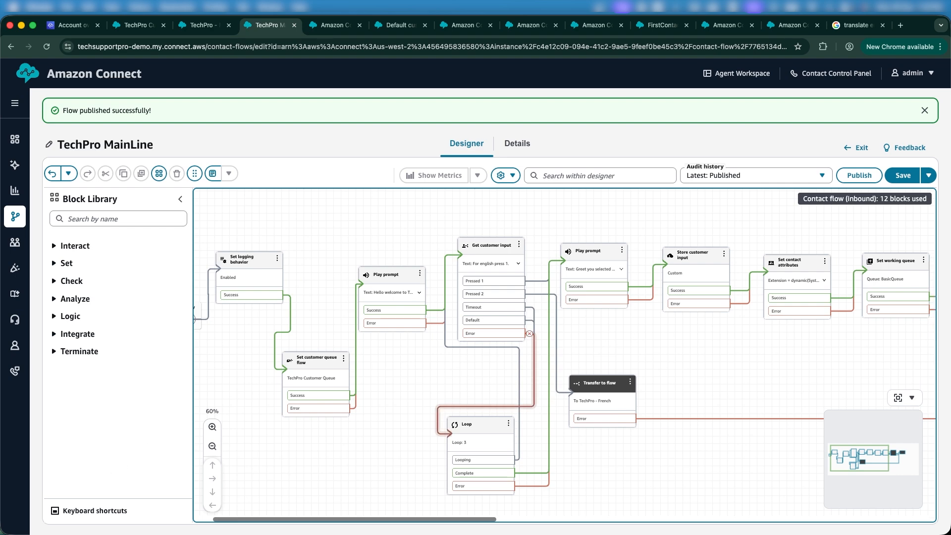
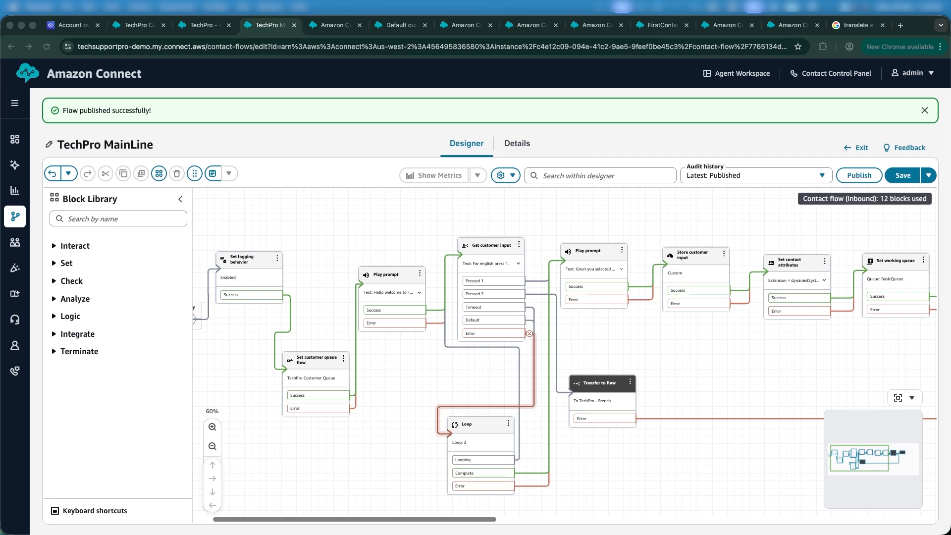
pyautogui.click(200, 25)
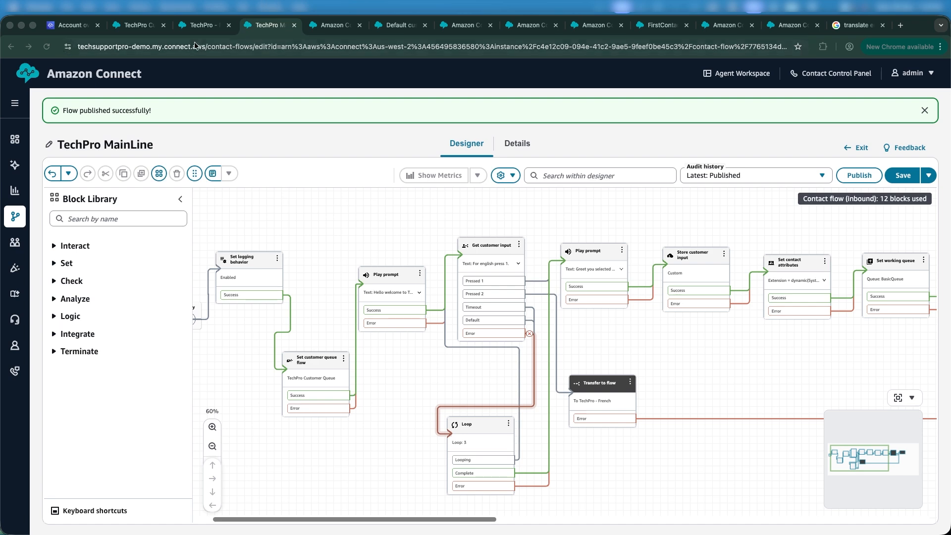
pyautogui.click(135, 25)
pyautogui.click(434, 321)
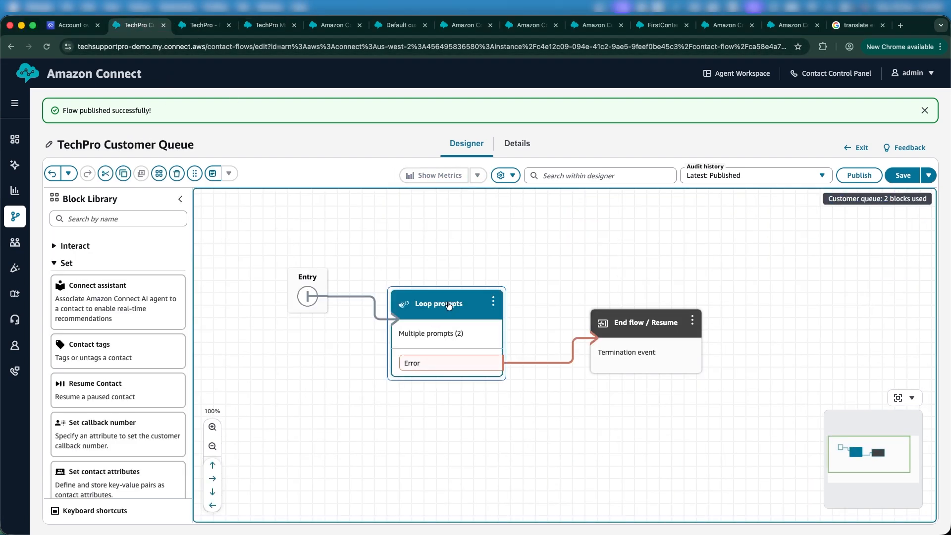
pyautogui.doubleClick(448, 306)
pyautogui.scroll(-5, 855, 407)
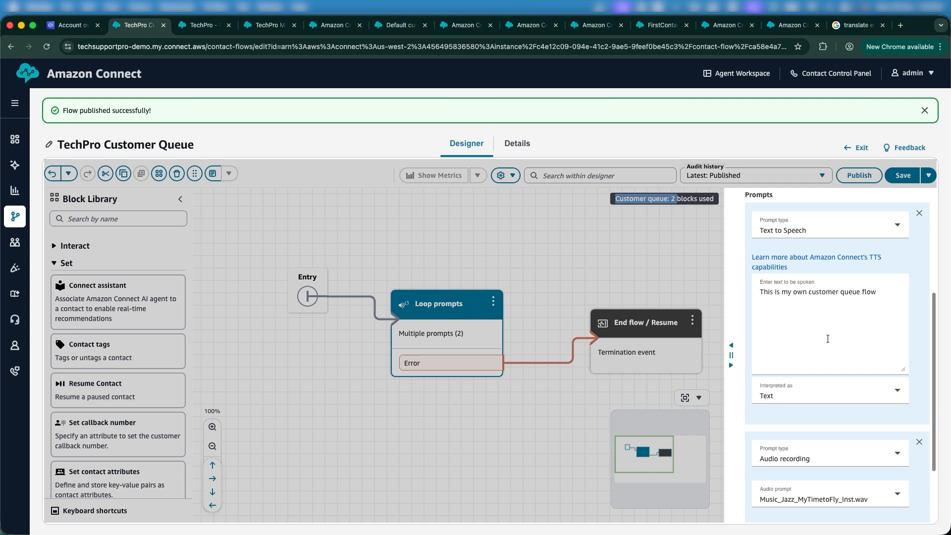
pyautogui.tripleClick(808, 296)
pyautogui.tripleClick(771, 292)
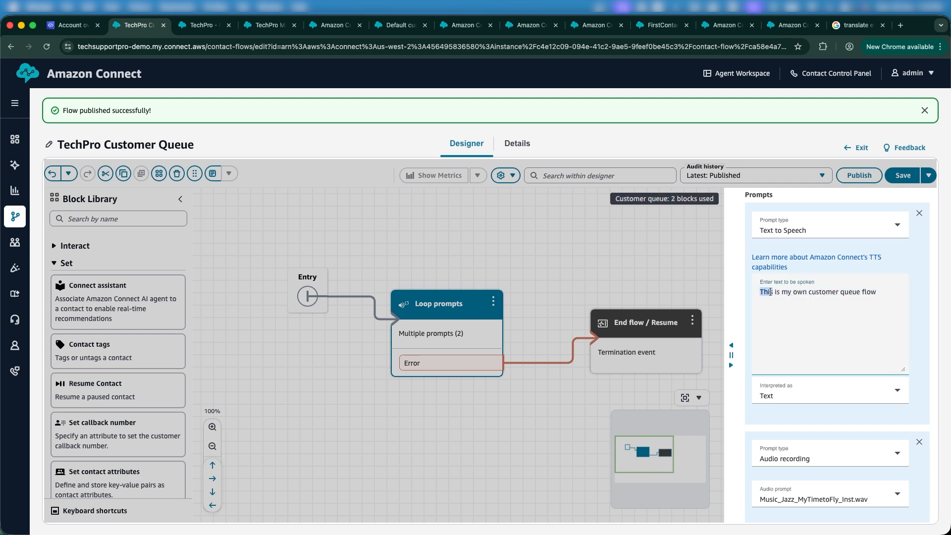
pyautogui.click(841, 290)
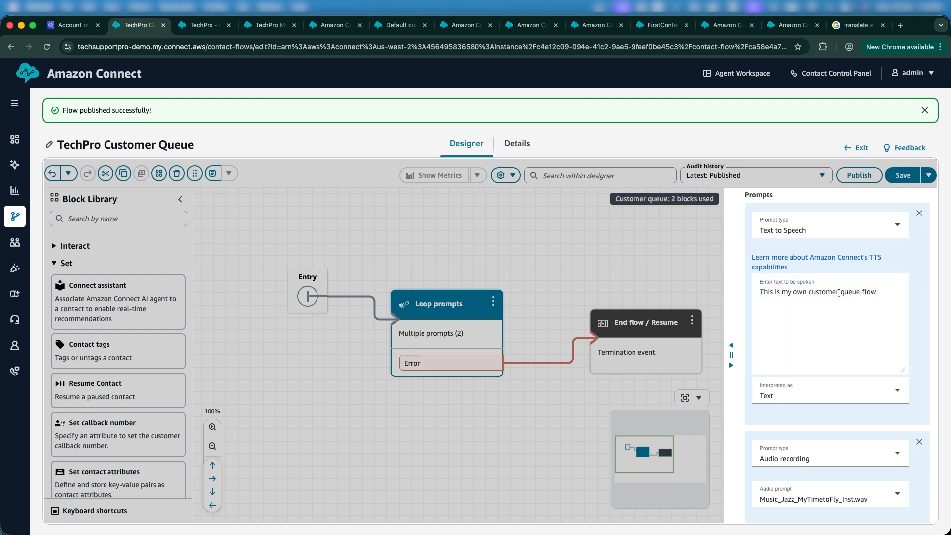
pyautogui.tripleClick(837, 295)
pyautogui.scroll(-2, 831, 301)
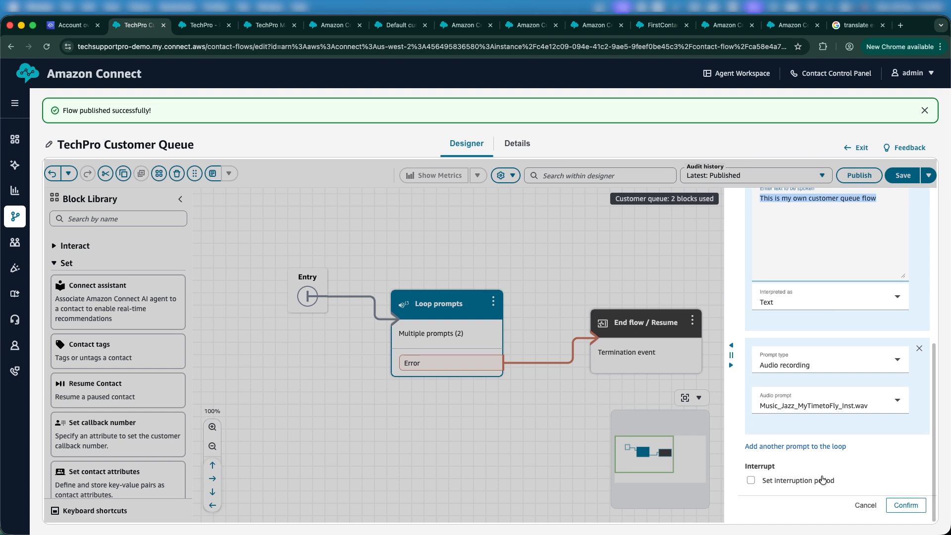
pyautogui.click(868, 505)
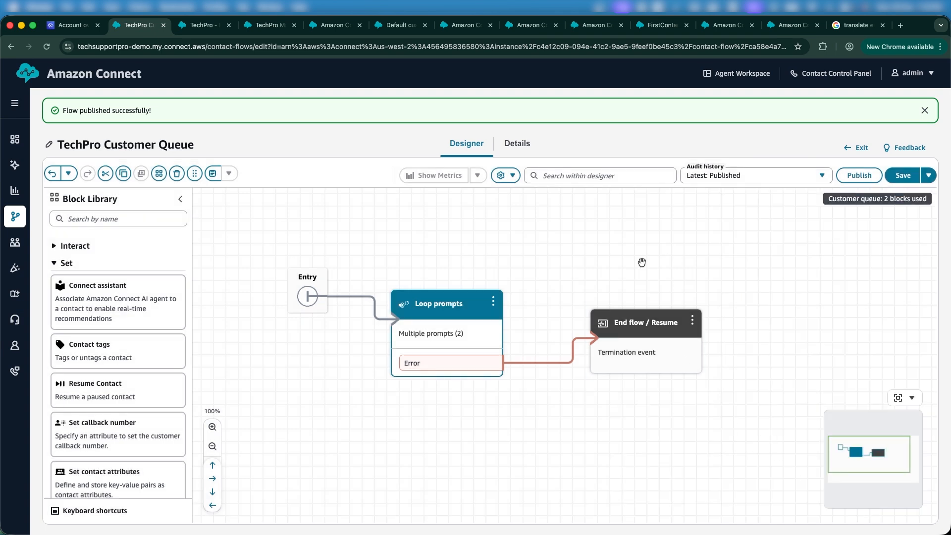
# Switch to the TechPro MainLine flow and spread the Transfer to flow block and the English Play prompt block farther apart vertically.
pyautogui.click(200, 25)
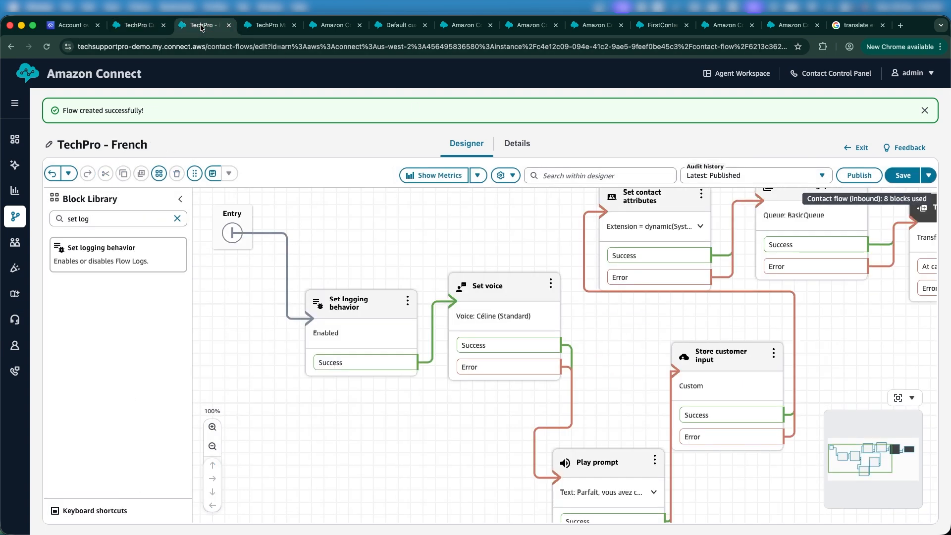
pyautogui.click(267, 25)
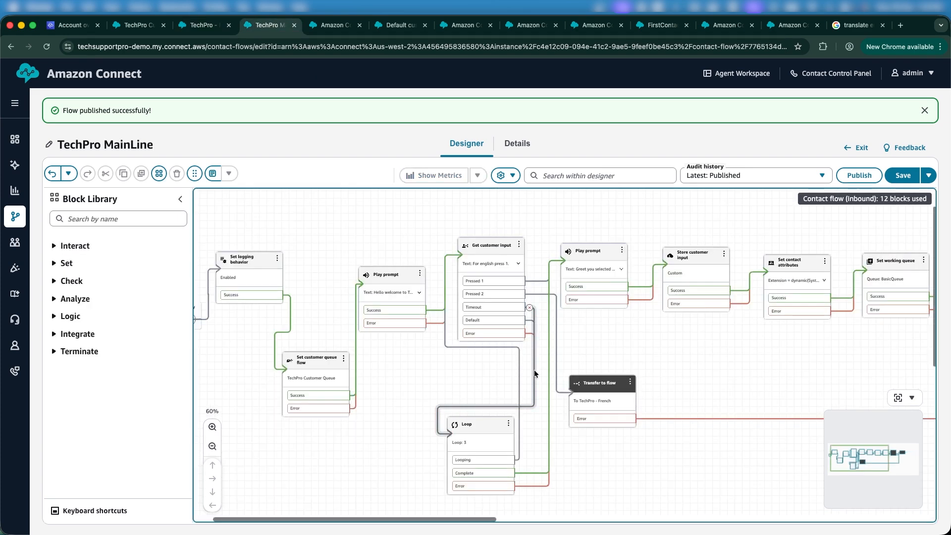
pyautogui.hscroll(3, 534, 369)
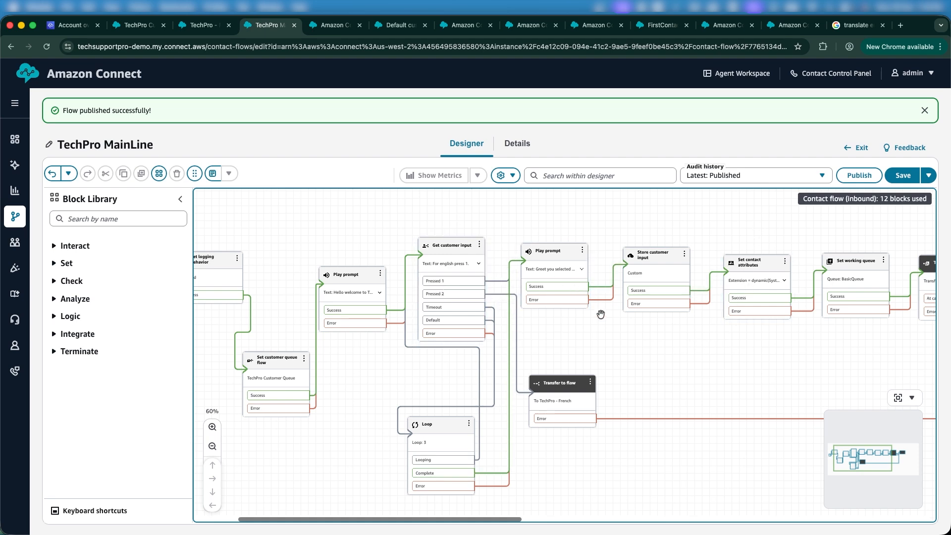
pyautogui.moveTo(557, 381); pyautogui.dragTo(599, 417)
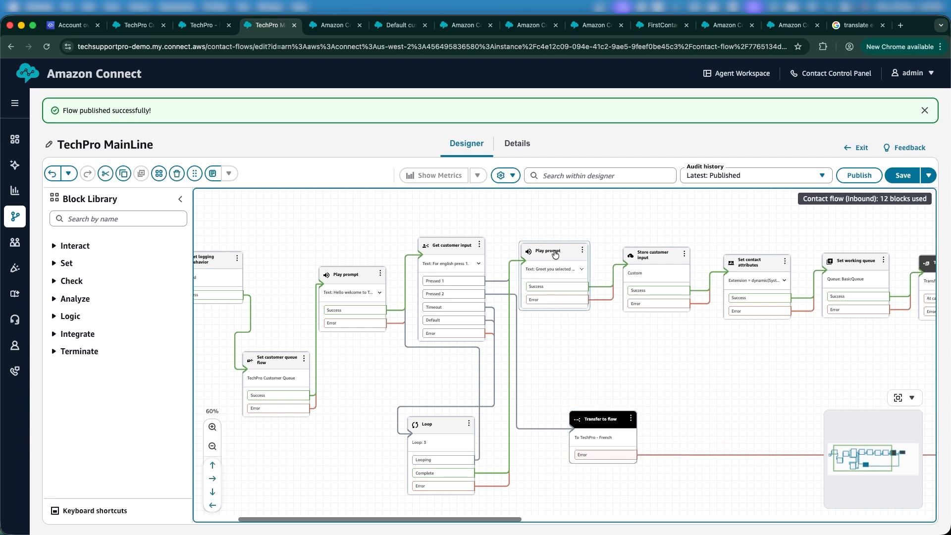
pyautogui.moveTo(559, 253); pyautogui.dragTo(566, 223)
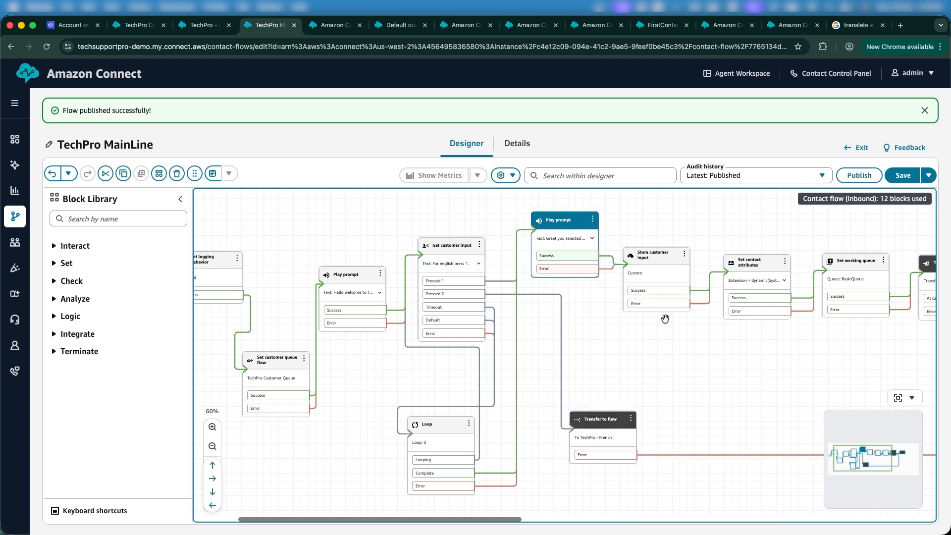
# Add a Set contact attributes block and connect the Pressed 1 branch of Get customer input to it.
pyautogui.click(754, 252)
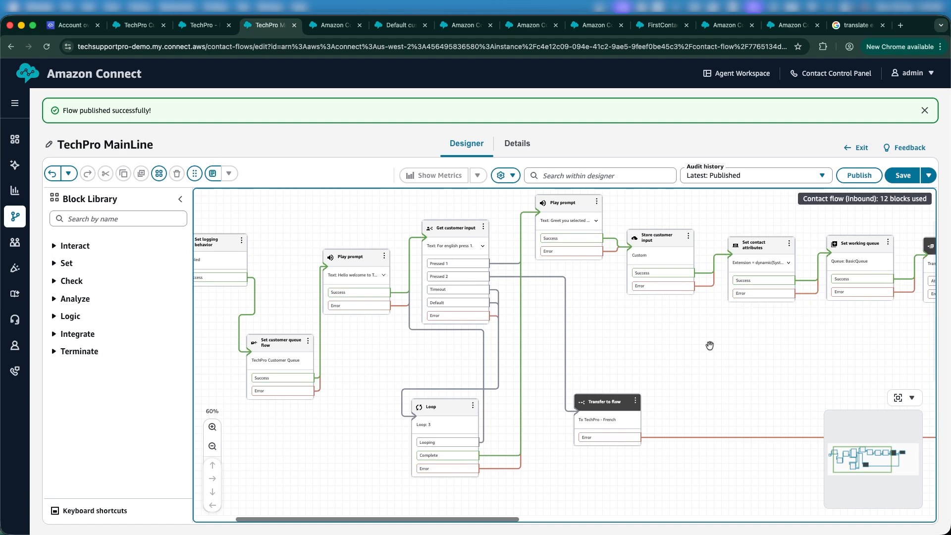
pyautogui.moveTo(706, 365); pyautogui.dragTo(639, 395)
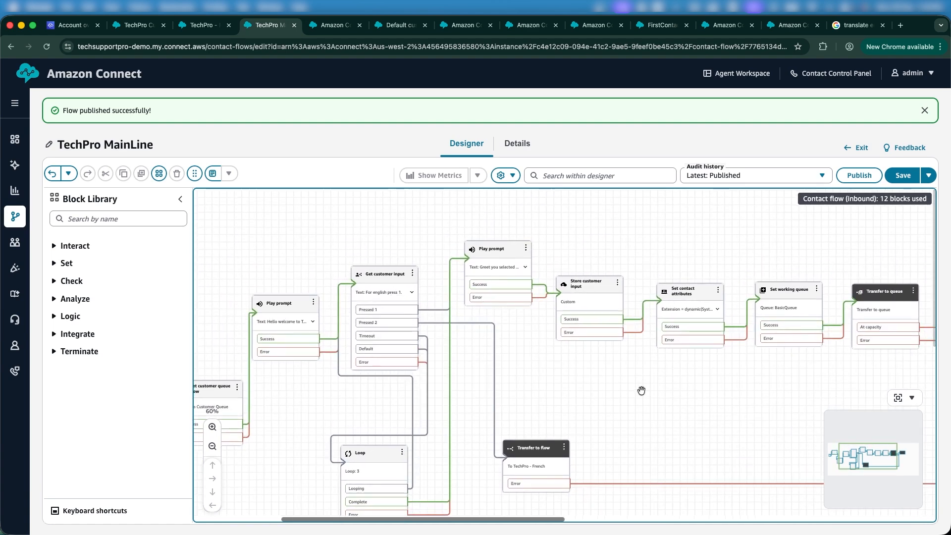
pyautogui.click(88, 219)
pyautogui.write('set')
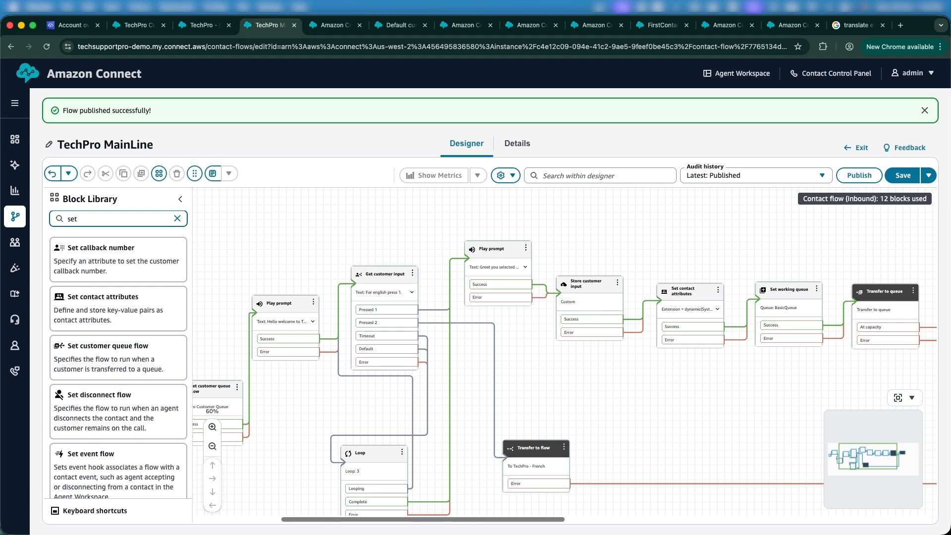
pyautogui.moveTo(89, 322); pyautogui.dragTo(507, 325)
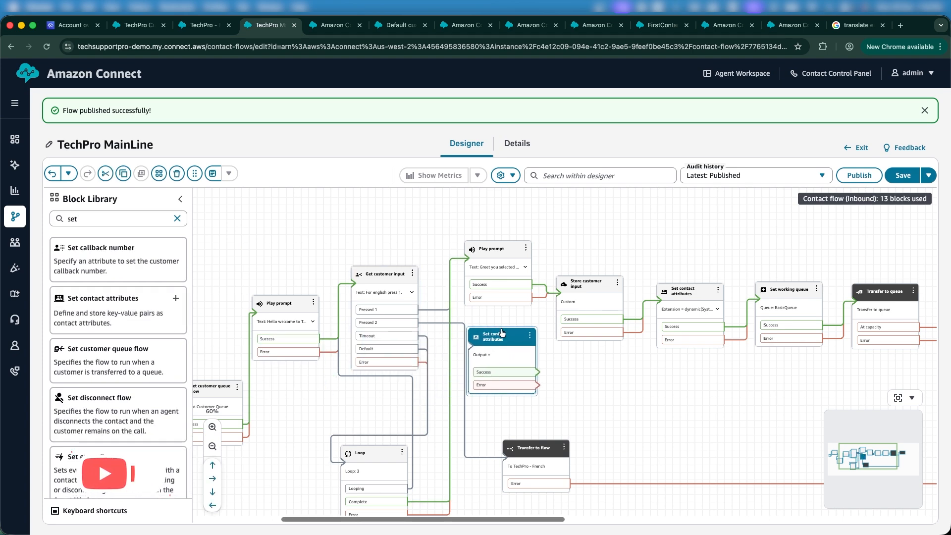
pyautogui.click(421, 311)
pyautogui.moveTo(421, 311); pyautogui.dragTo(495, 350)
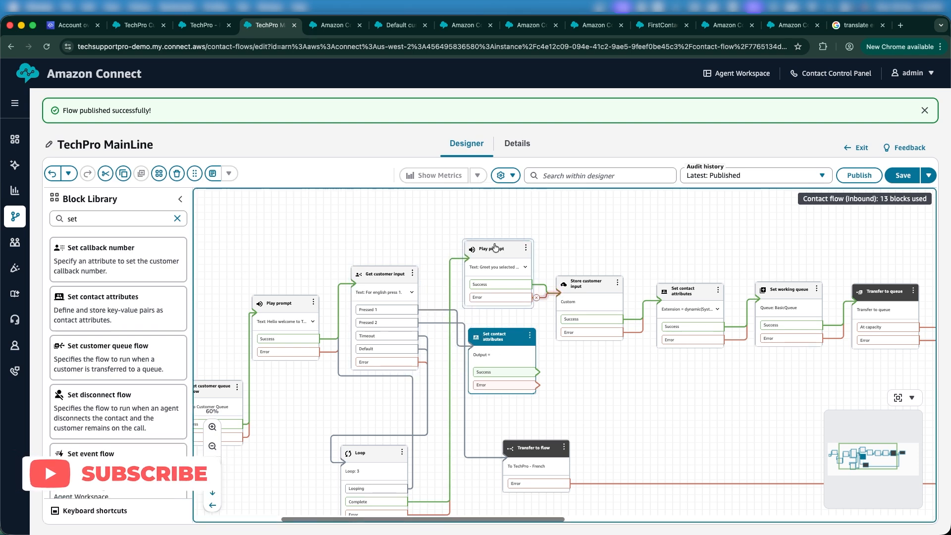
# Place the new Set contact attributes block above Get customer input, and move the English Play prompt block clear of it.
pyautogui.click(485, 349)
pyautogui.moveTo(489, 338); pyautogui.dragTo(466, 256)
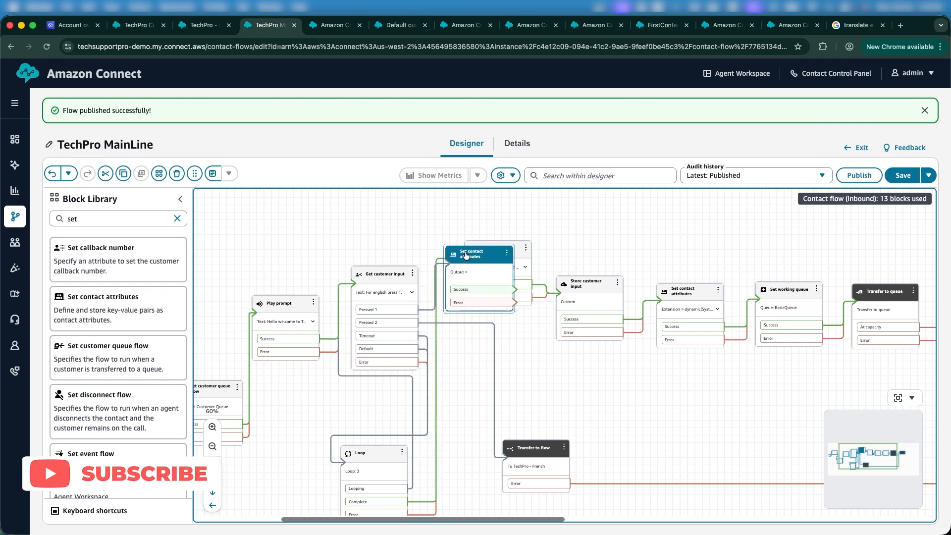
pyautogui.moveTo(594, 248); pyautogui.dragTo(599, 324)
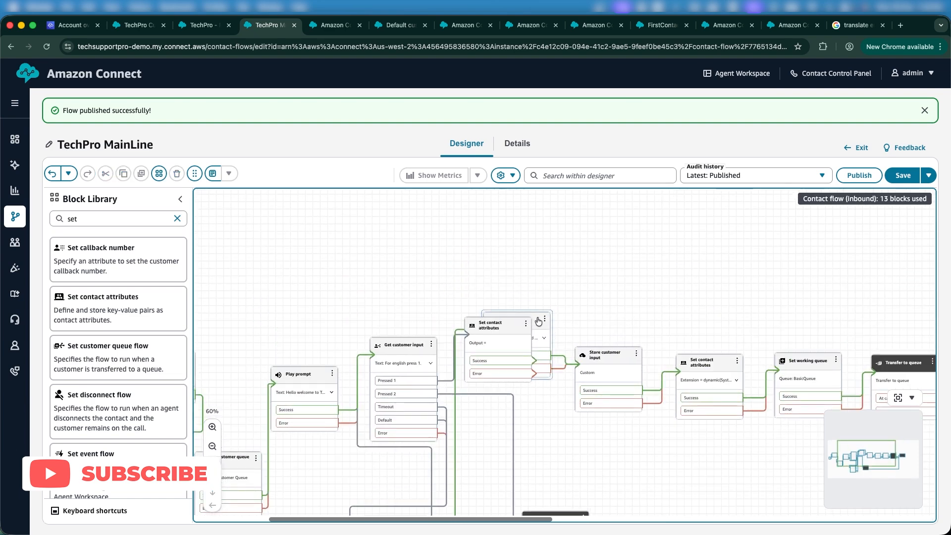
pyautogui.moveTo(540, 322); pyautogui.dragTo(580, 248)
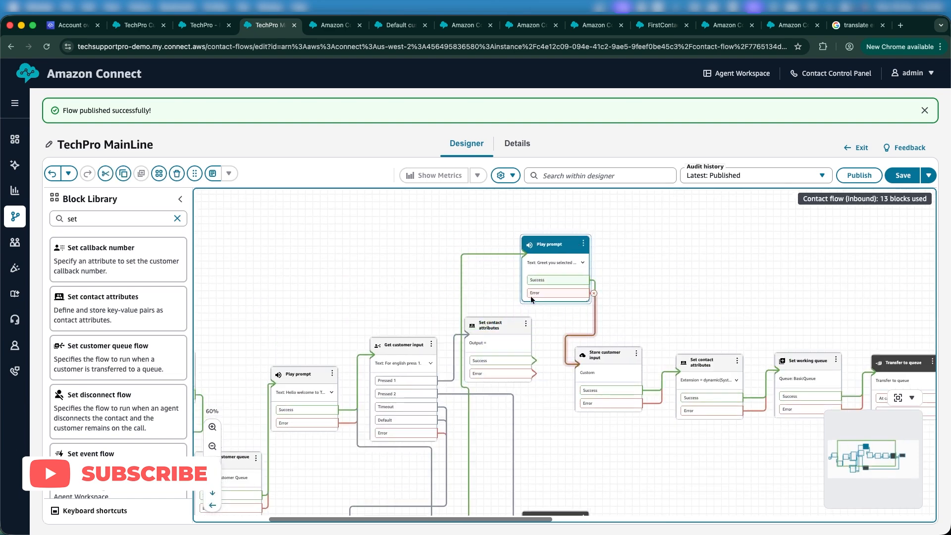
pyautogui.moveTo(490, 316); pyautogui.dragTo(414, 234)
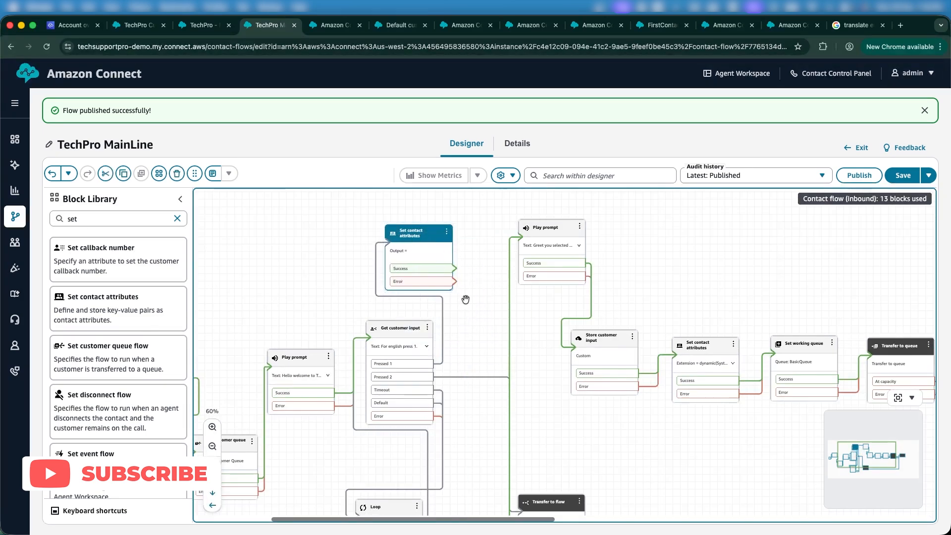
pyautogui.moveTo(489, 314); pyautogui.dragTo(486, 339)
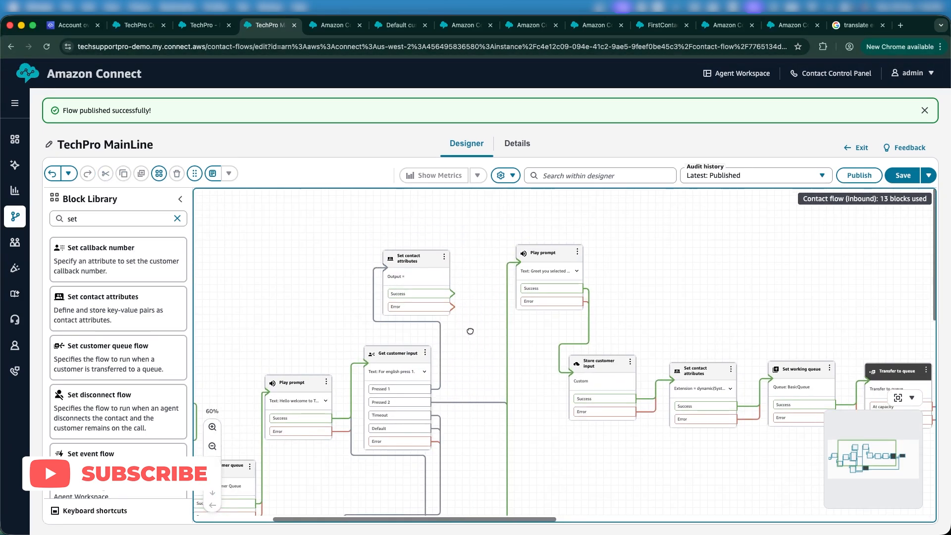
# Configure the new Set contact attributes block with a user-defined attribute, key Language, manually set to English.
pyautogui.click(421, 267)
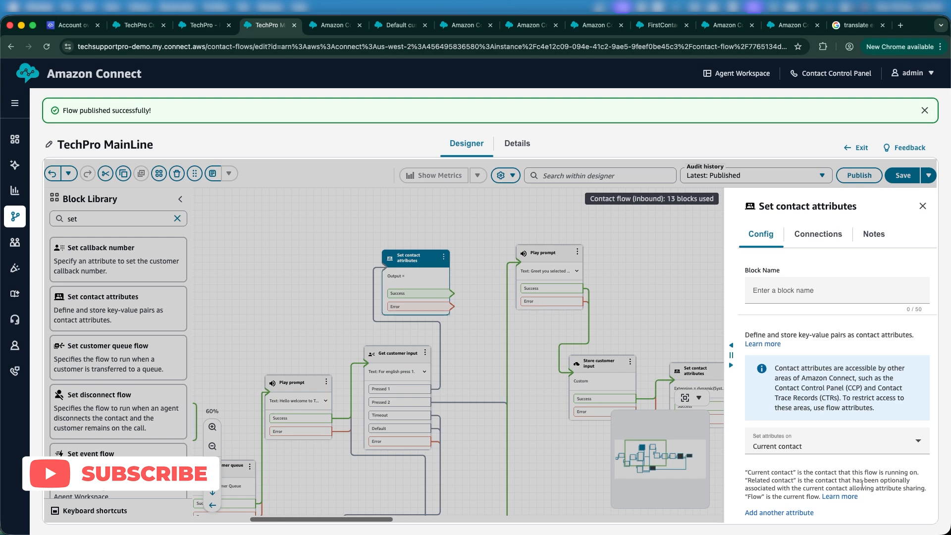
pyautogui.scroll(-1, 863, 485)
pyautogui.click(792, 482)
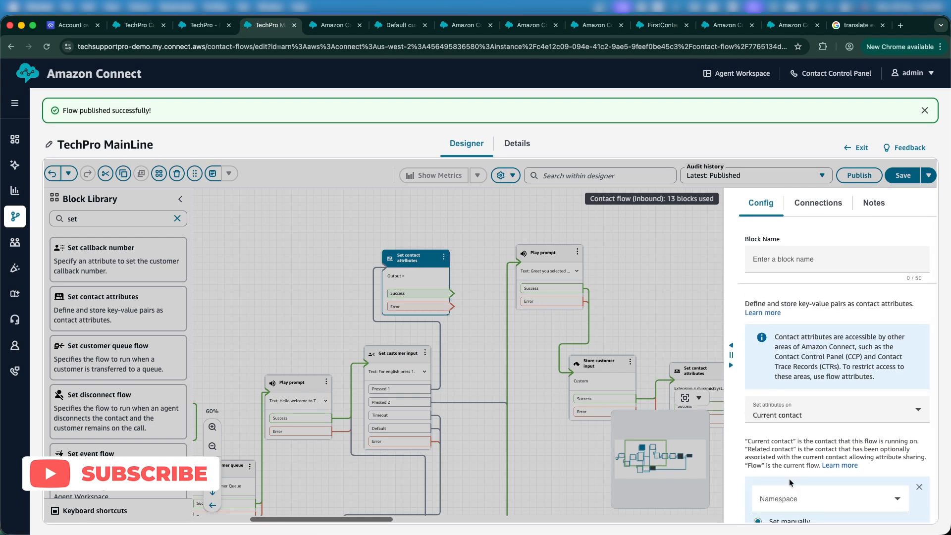
pyautogui.scroll(-2, 792, 475)
pyautogui.click(784, 435)
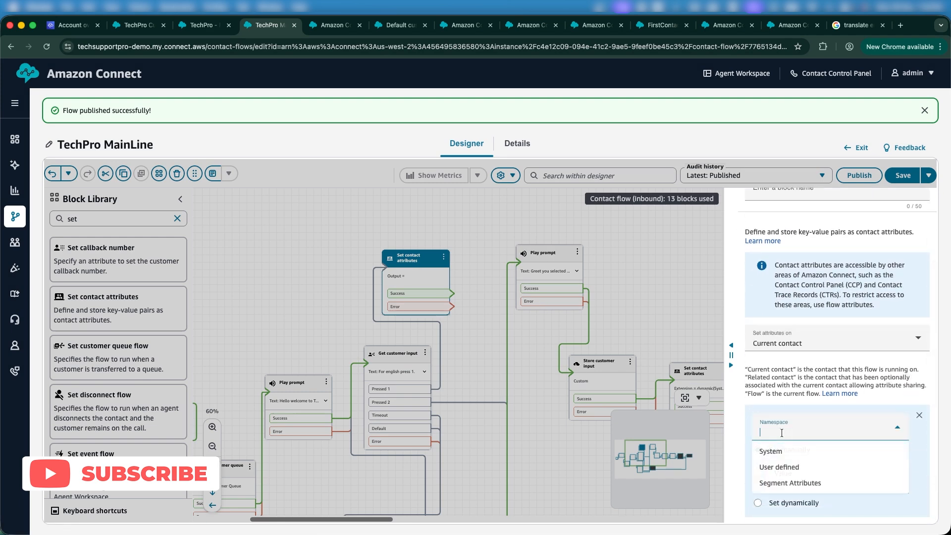
pyautogui.click(791, 468)
pyautogui.click(782, 456)
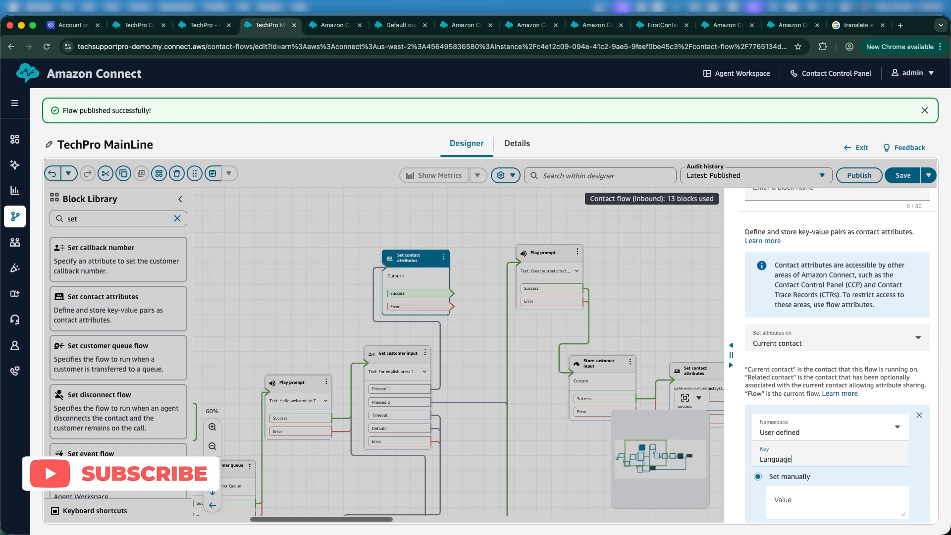
pyautogui.scroll(-2, 790, 422)
pyautogui.click(791, 422)
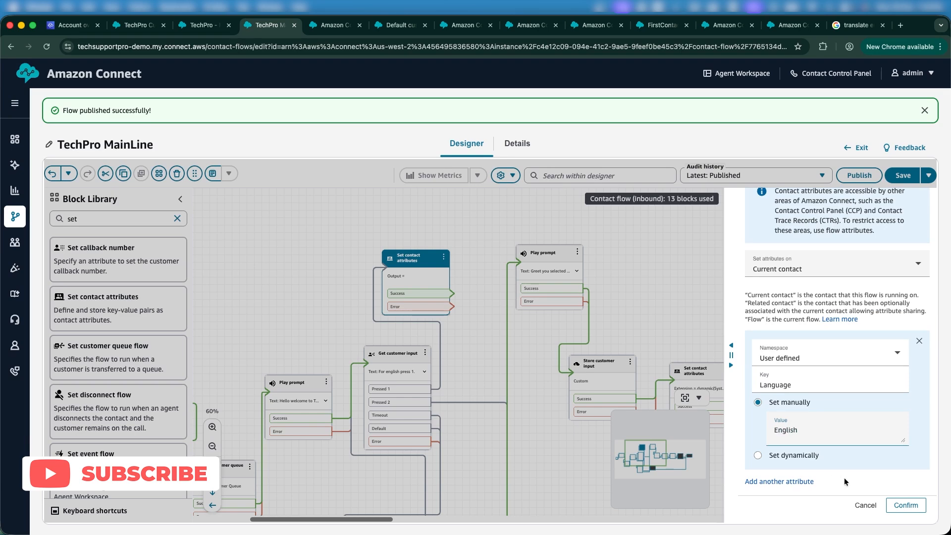
pyautogui.click(906, 505)
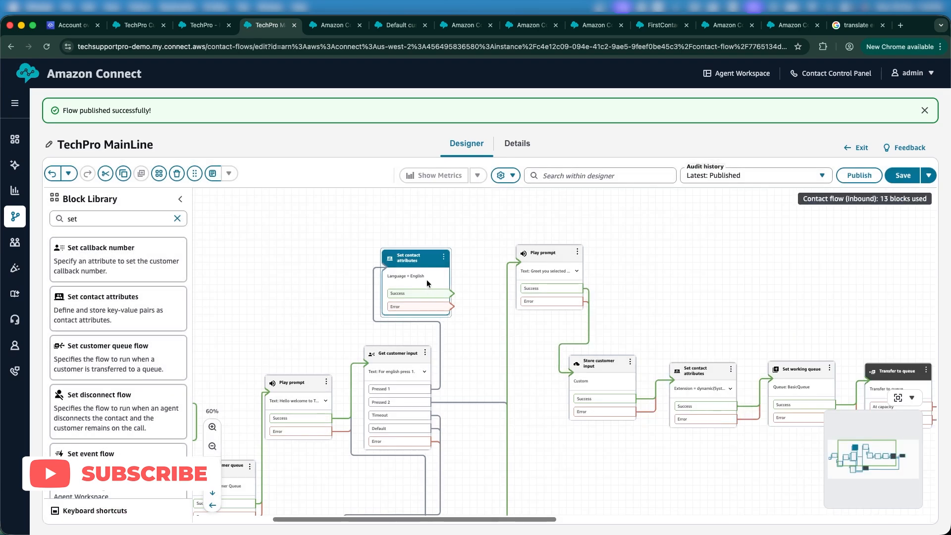
# Connect the Success and Error branches of the Language = English attribute block to the English Play prompt.
pyautogui.moveTo(451, 295); pyautogui.dragTo(451, 298)
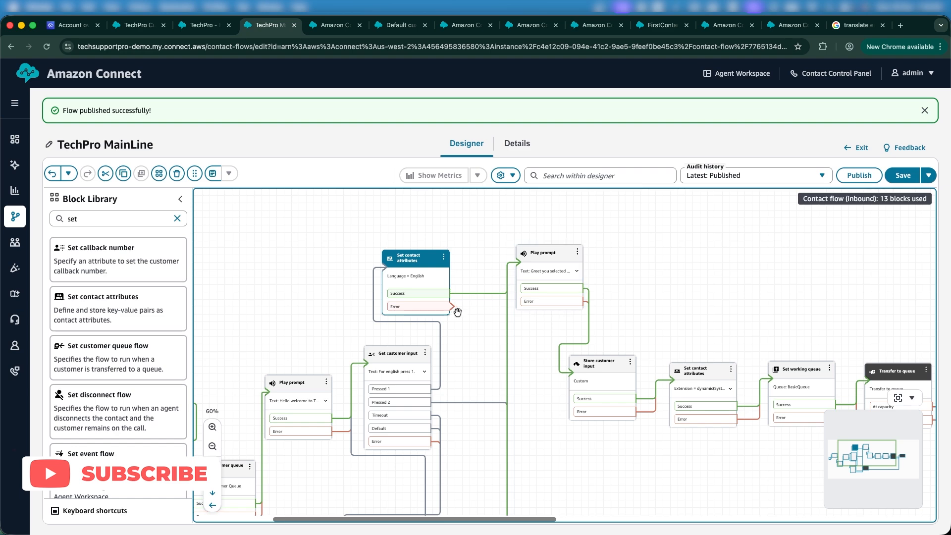
pyautogui.moveTo(452, 307); pyautogui.dragTo(539, 263)
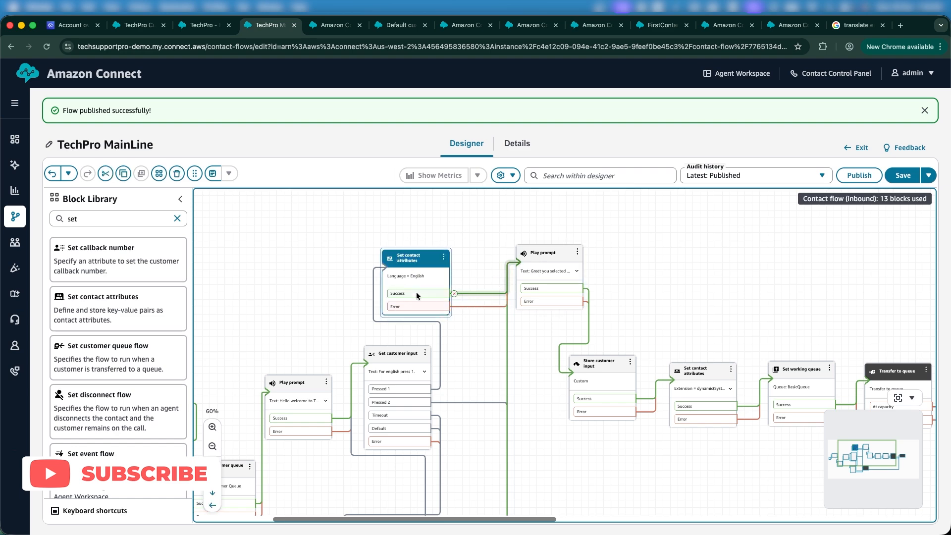
# Duplicate the English Set contact attributes block, place the copy beside Get customer input, and connect the Pressed 2 branch to it.
pyautogui.hotkey('ctrl', 'v')
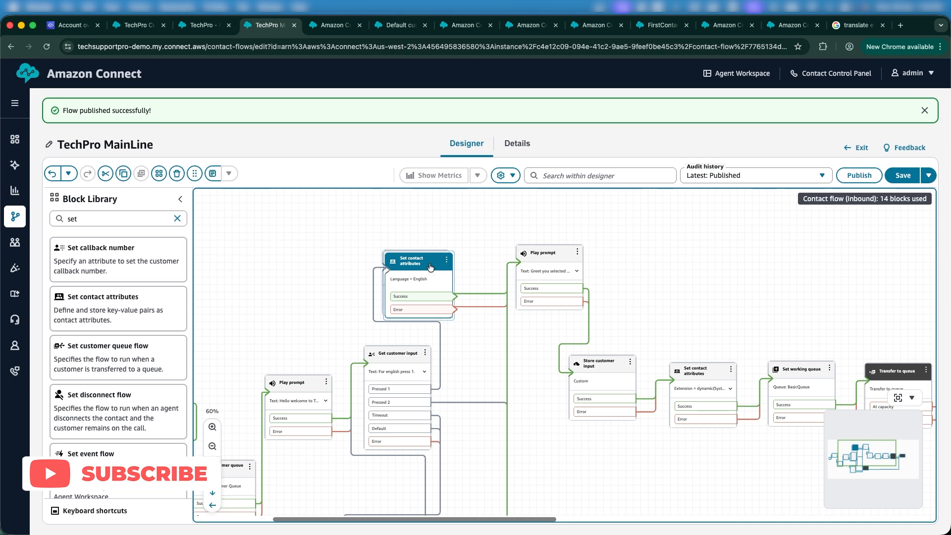
pyautogui.moveTo(425, 258); pyautogui.dragTo(502, 414)
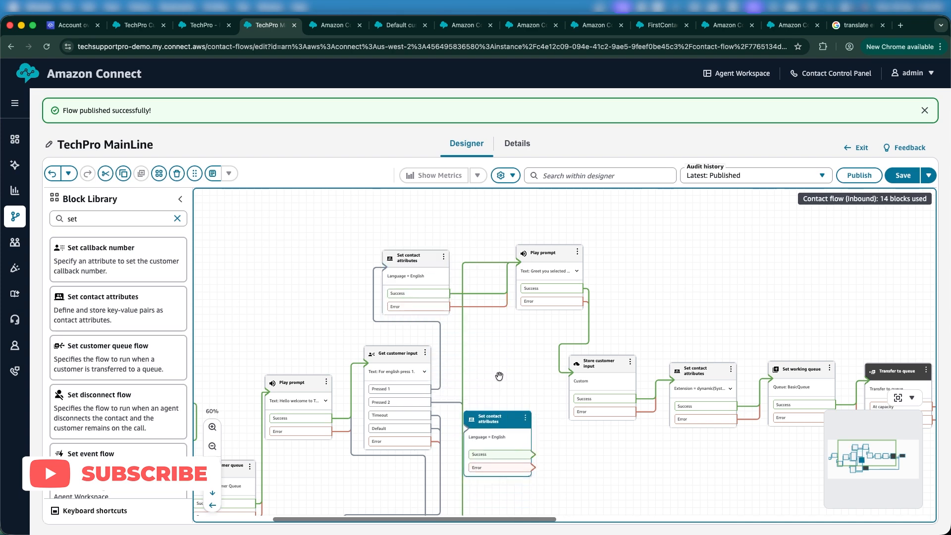
pyautogui.moveTo(492, 352); pyautogui.dragTo(492, 296)
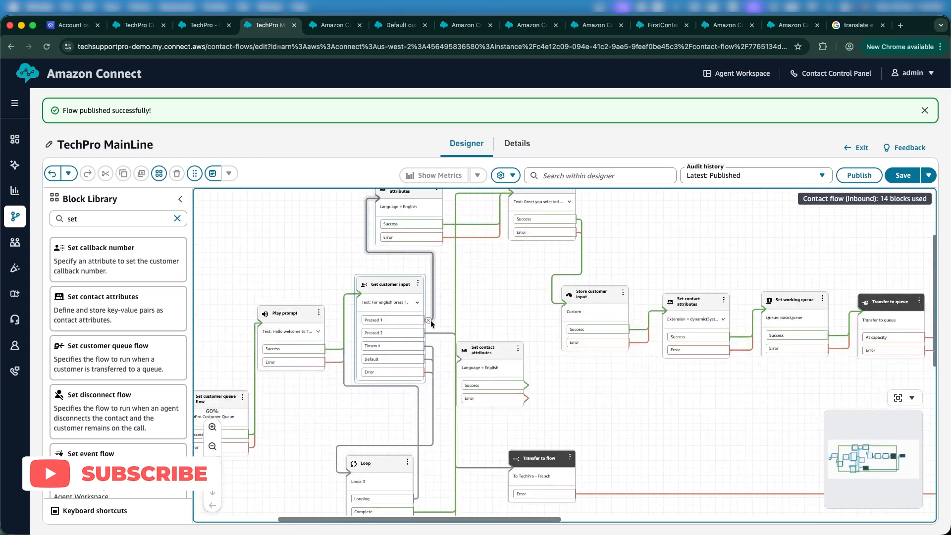
pyautogui.moveTo(426, 331); pyautogui.dragTo(500, 361)
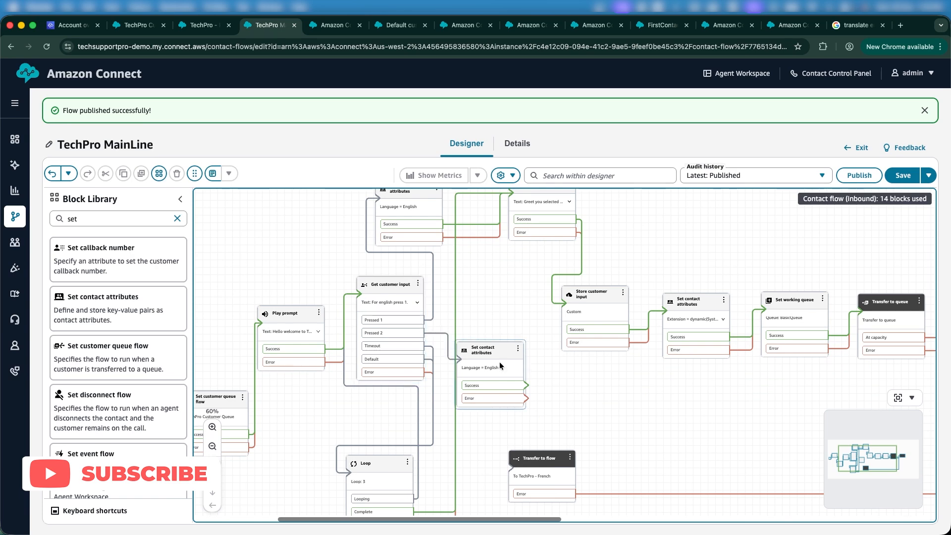
# Set the Language attribute value in the copied Set contact attributes block to French.
pyautogui.click(489, 349)
pyautogui.scroll(-3, 776, 396)
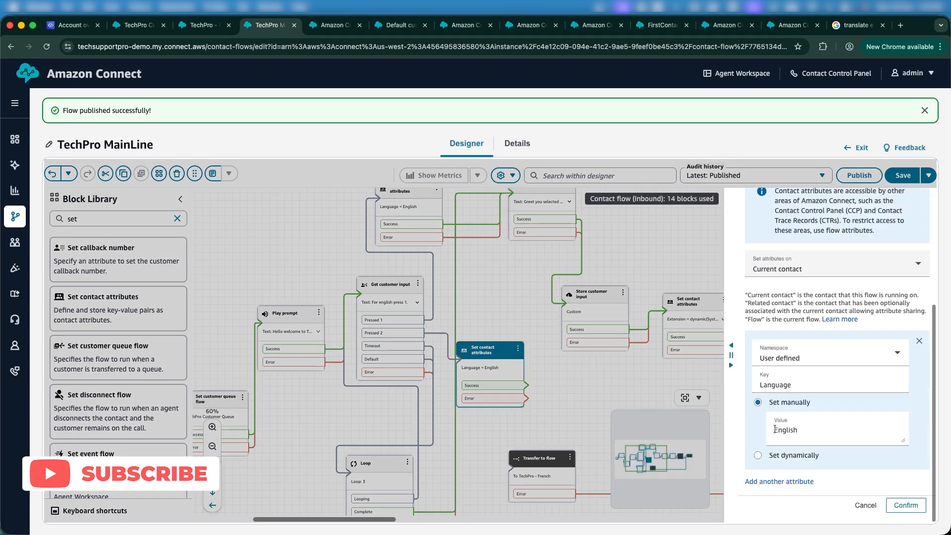
pyautogui.doubleClick(777, 434)
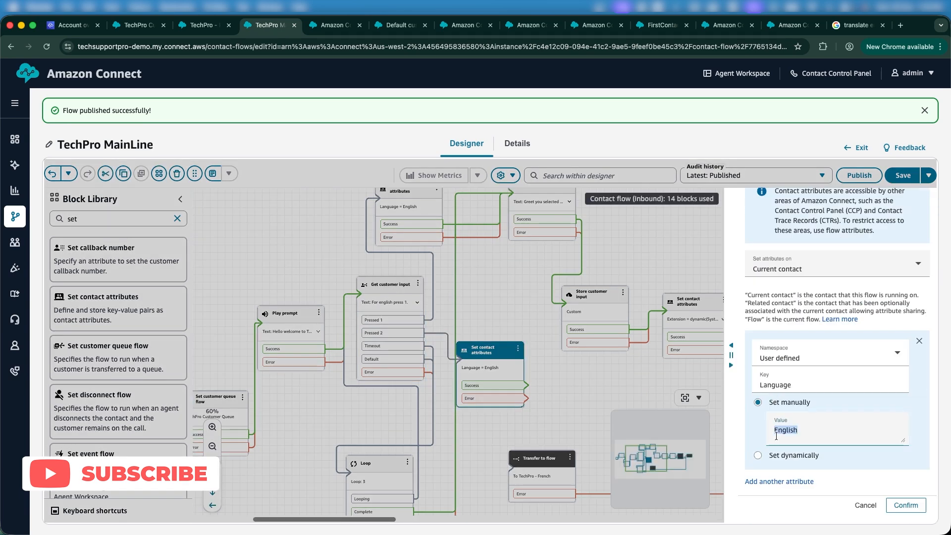
pyautogui.write('French')
pyautogui.click(905, 506)
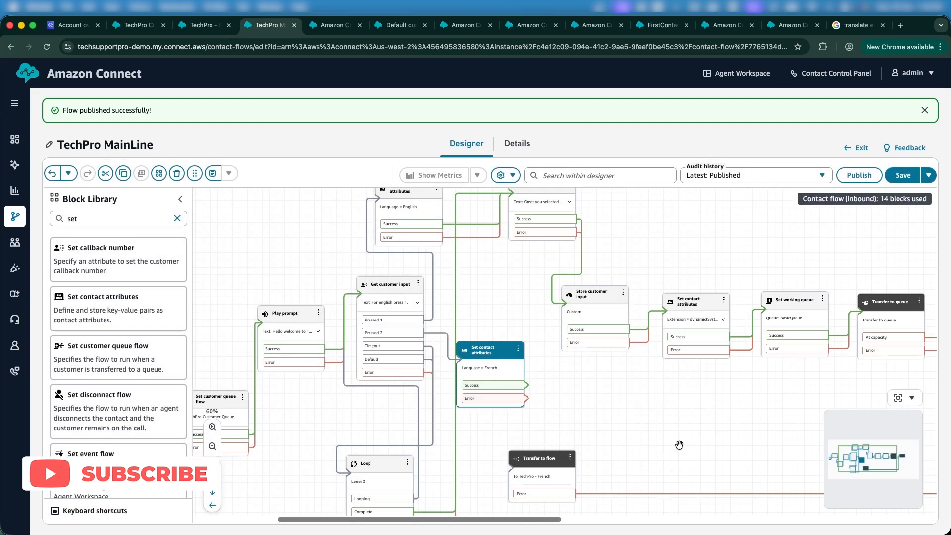
# Connect the Success and Error branches of the French attribute block to Transfer to flow, and publish TechPro MainLine.
pyautogui.moveTo(528, 398); pyautogui.dragTo(525, 460)
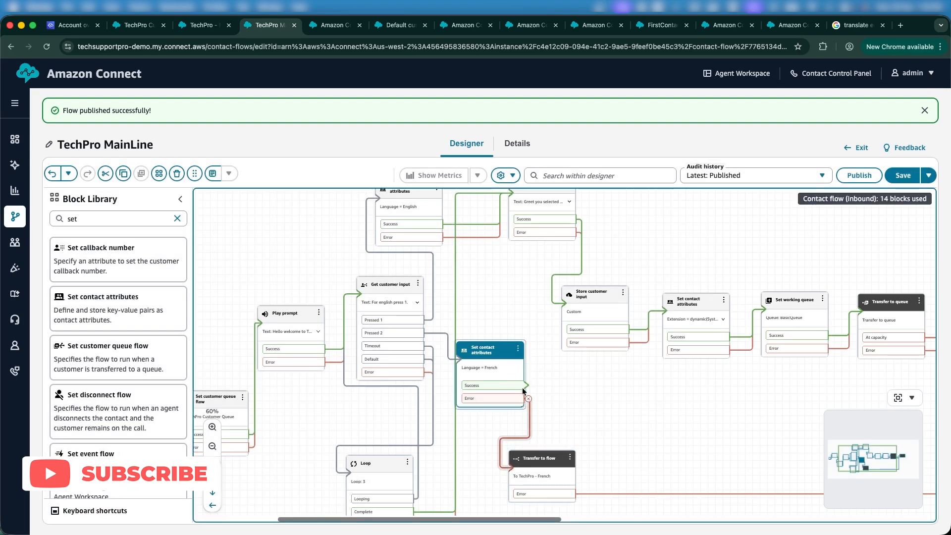
pyautogui.moveTo(520, 379); pyautogui.dragTo(534, 488)
pyautogui.click(859, 175)
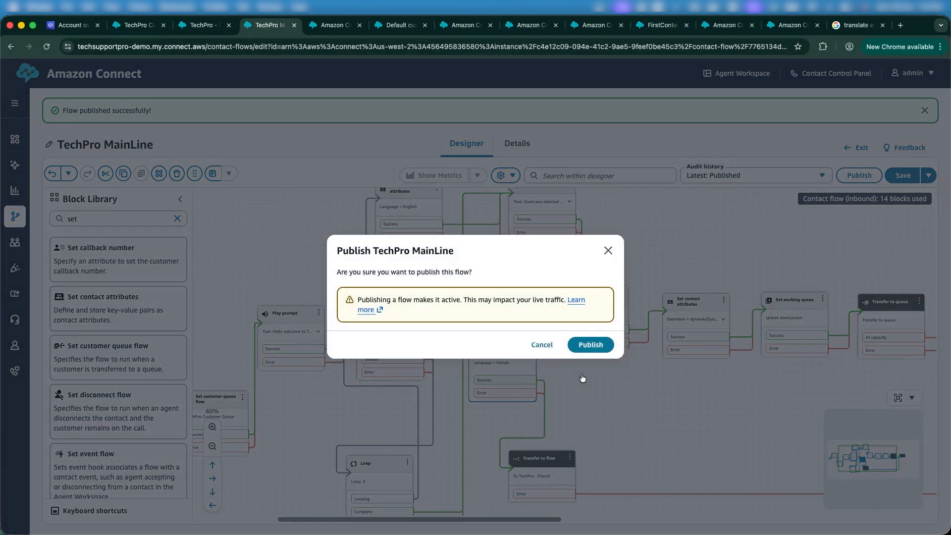
pyautogui.click(596, 345)
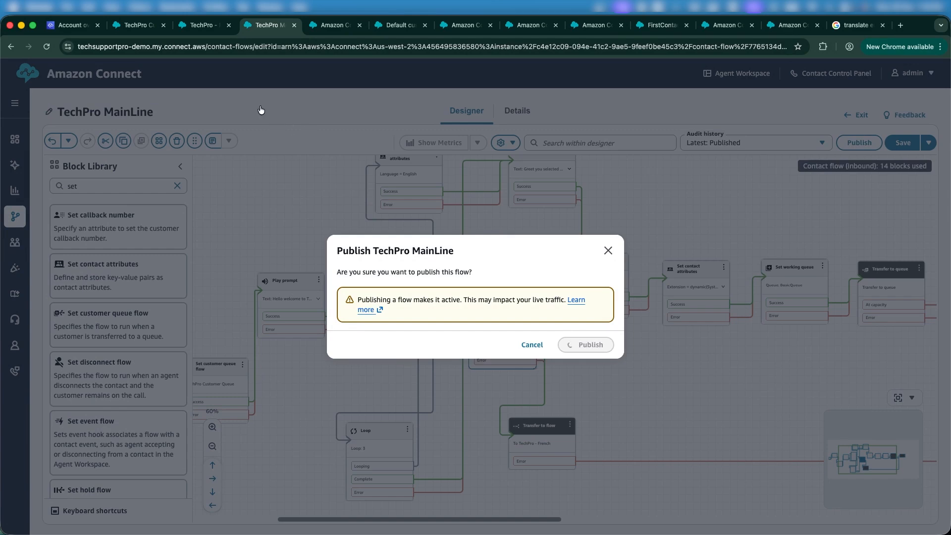
# Switch to the TechPro Customer Queue flow and add a Check contact attributes block below Entry.
pyautogui.click(149, 27)
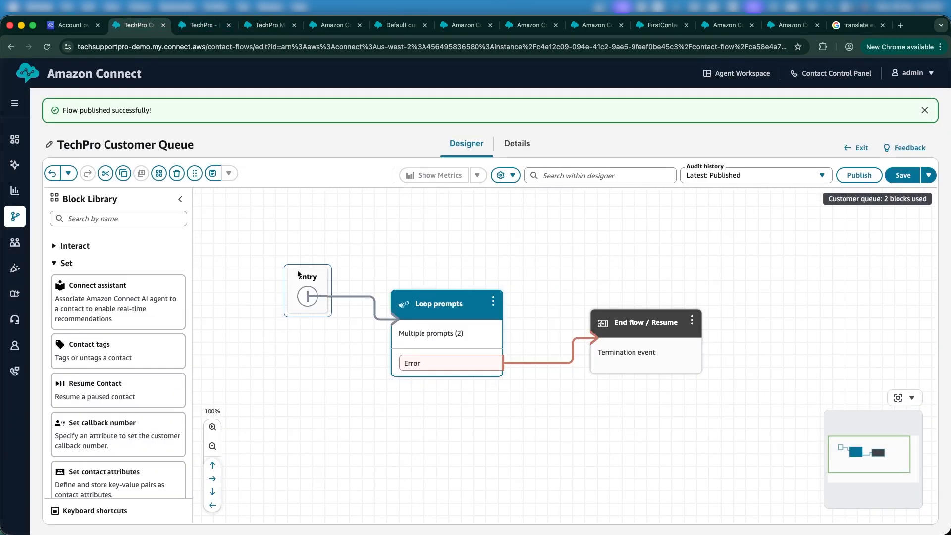
pyautogui.click(95, 219)
pyautogui.write('chec')
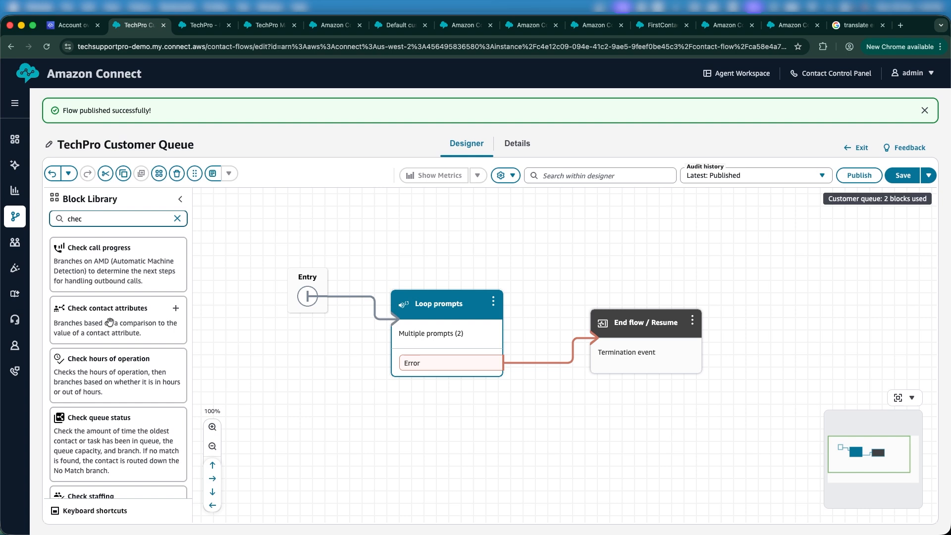
pyautogui.moveTo(110, 322); pyautogui.dragTo(354, 366)
# Move the Loop prompts and End flow / Resume blocks farther from Entry to make room for the attribute check.
pyautogui.moveTo(434, 291); pyautogui.dragTo(459, 262)
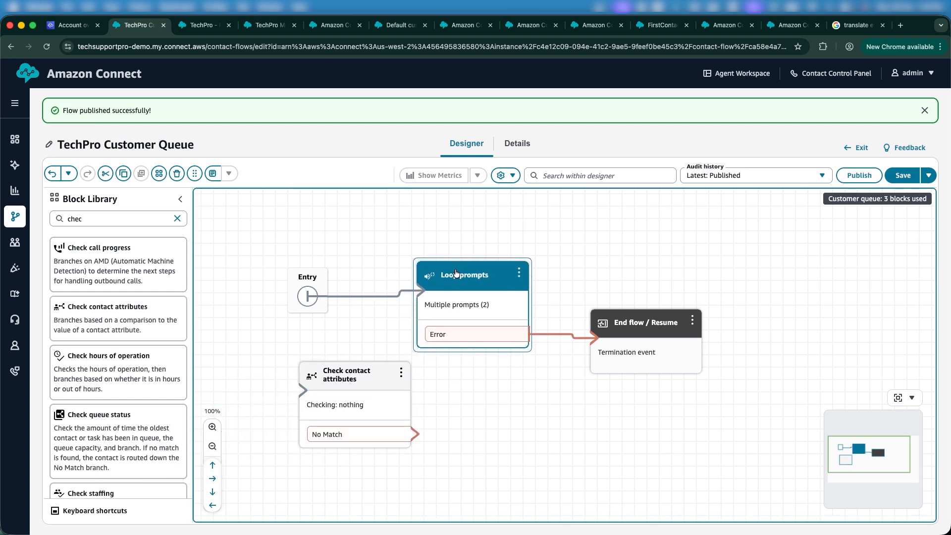
pyautogui.click(643, 320)
pyautogui.moveTo(642, 320); pyautogui.dragTo(734, 274)
pyautogui.moveTo(462, 275); pyautogui.dragTo(517, 261)
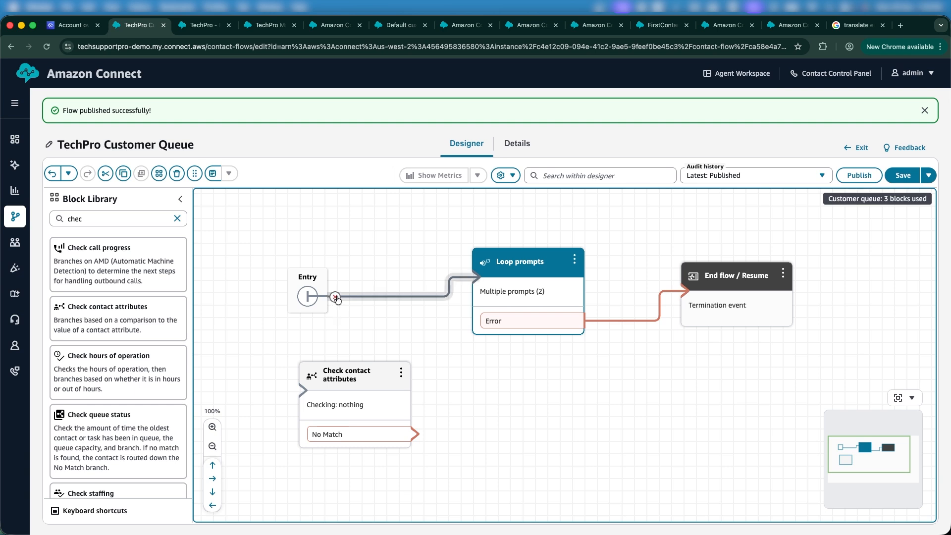
# Remove the Entry connection to Loop prompts and connect Entry to the Check contact attributes block instead.
pyautogui.click(336, 298)
pyautogui.moveTo(315, 298); pyautogui.dragTo(401, 347)
pyautogui.click(390, 413)
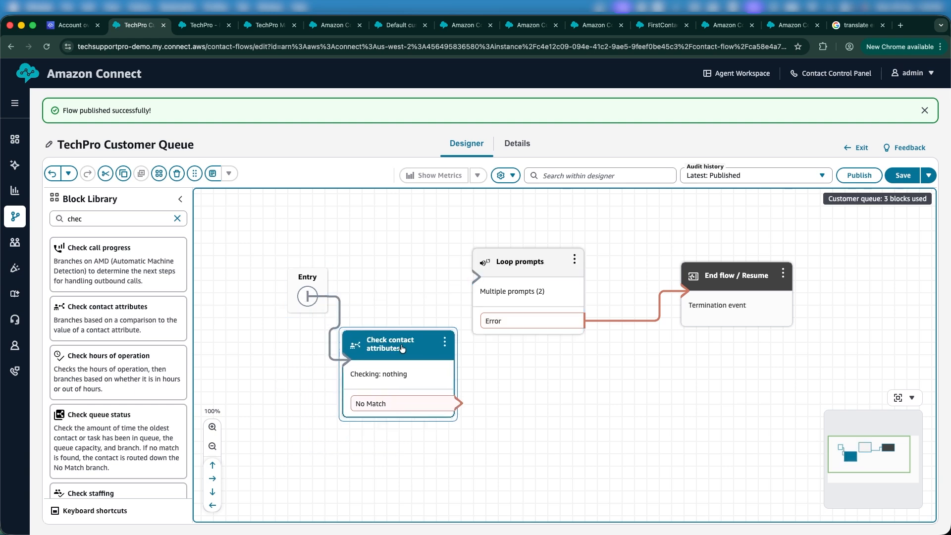
# Set the Check contact attributes block to check the user-defined attribute with the key Language.
pyautogui.doubleClick(402, 348)
pyautogui.click(800, 393)
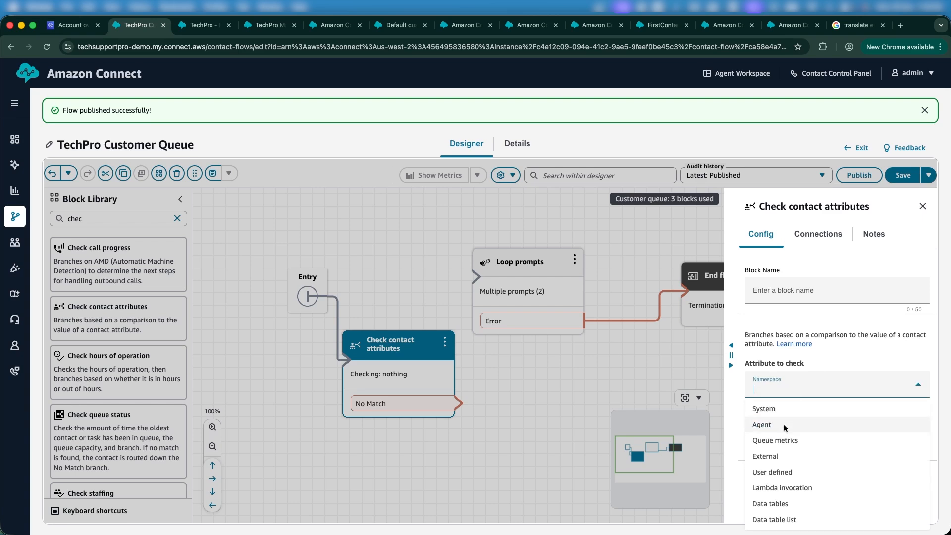
pyautogui.click(766, 474)
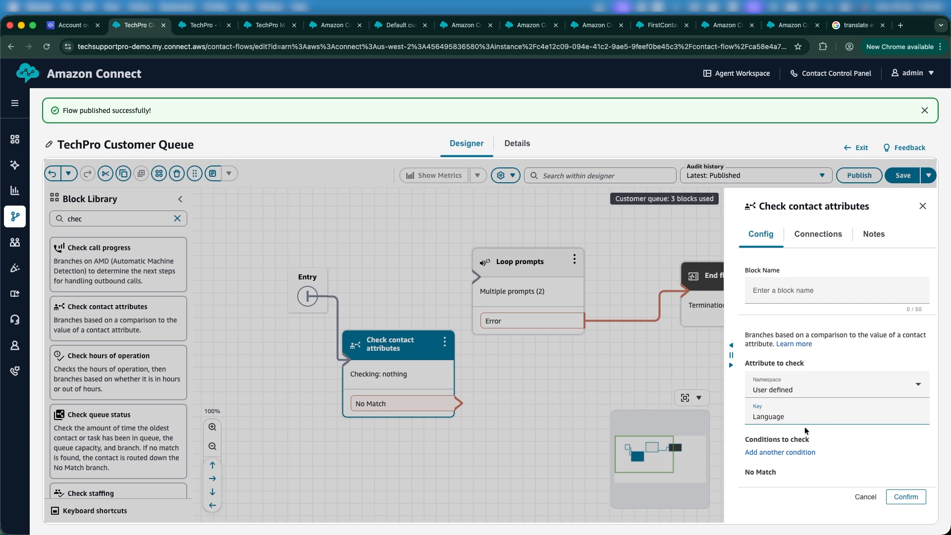
# Add an Equals condition with the value French to the attribute check and confirm the block settings.
pyautogui.click(781, 452)
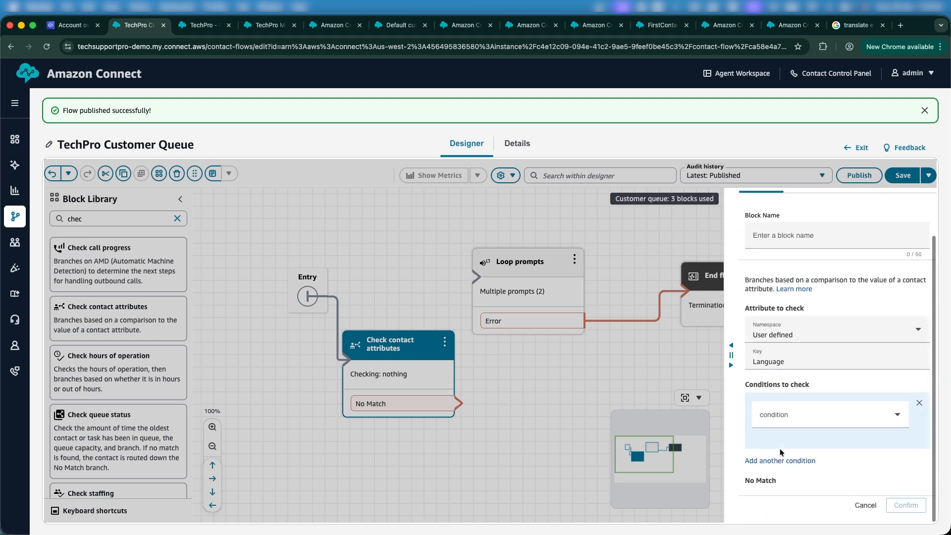
pyautogui.click(787, 409)
pyautogui.click(822, 280)
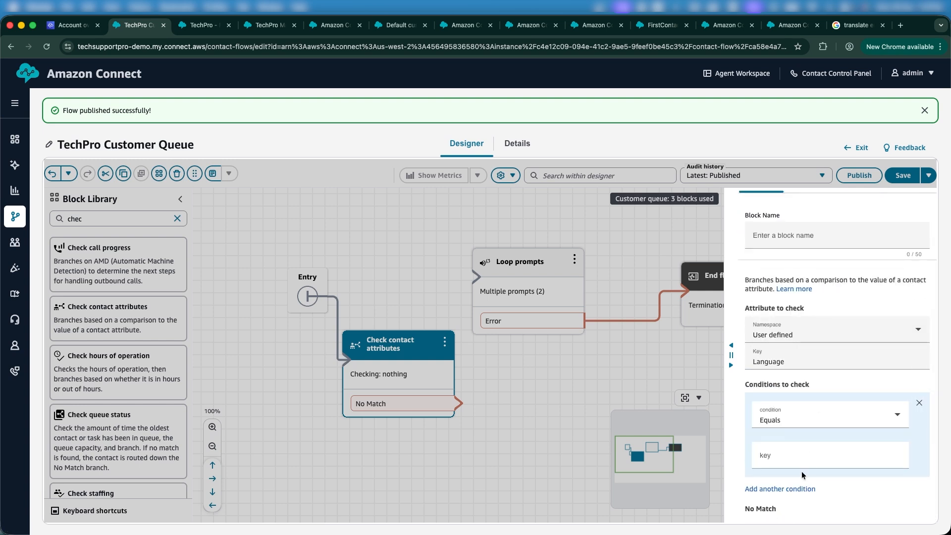
pyautogui.click(790, 455)
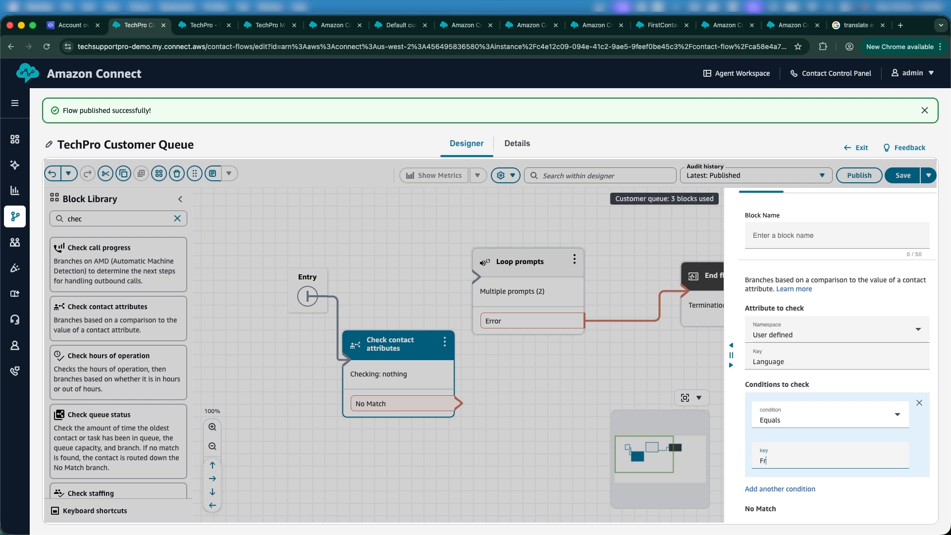
pyautogui.scroll(-1, 815, 458)
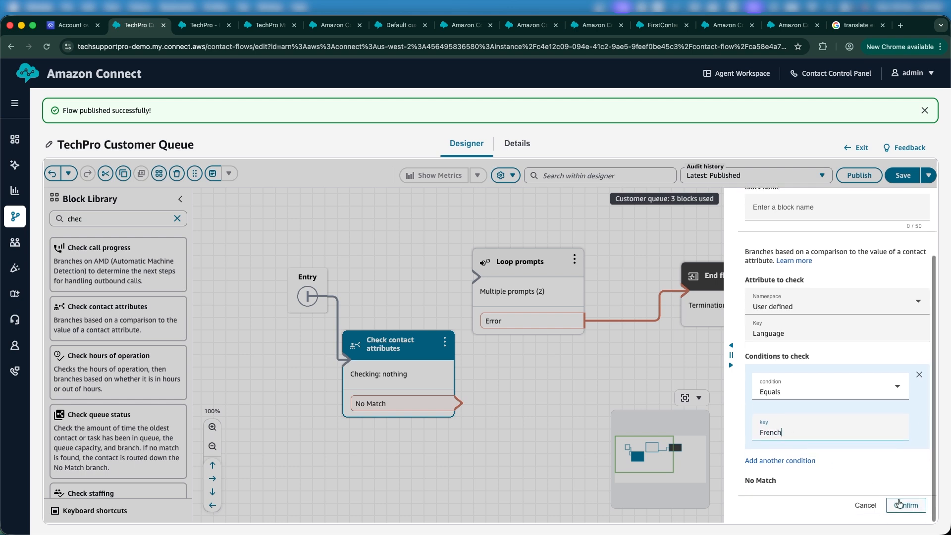
pyautogui.click(907, 504)
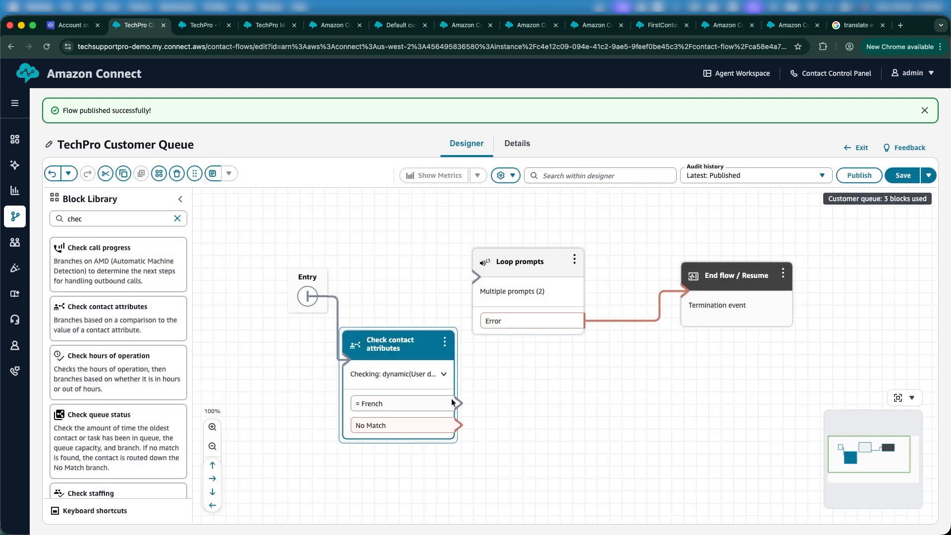
# Move the Loop prompts block down beside Check contact attributes and place a duplicate of it above.
pyautogui.click(528, 262)
pyautogui.moveTo(527, 263); pyautogui.dragTo(545, 377)
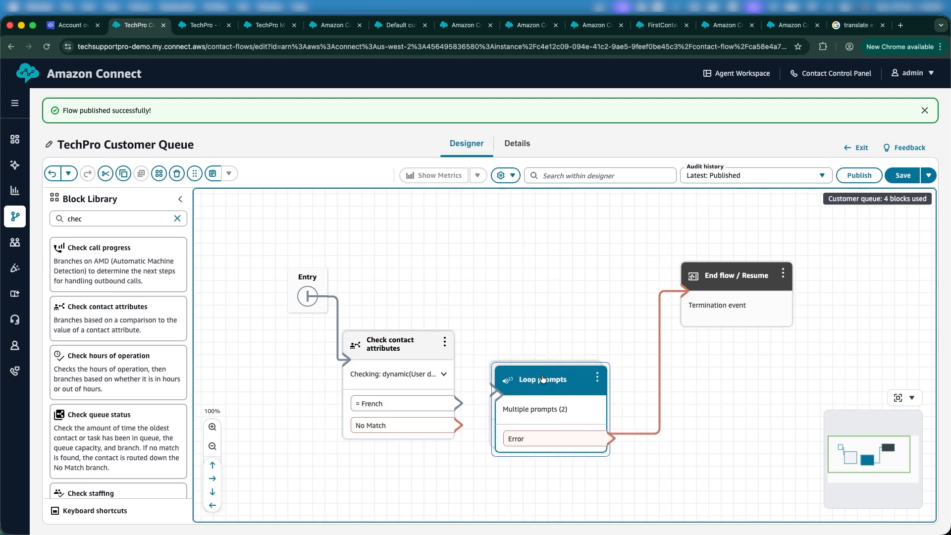
pyautogui.hotkey('ctrl', 'c')
pyautogui.hotkey('ctrl', 'v')
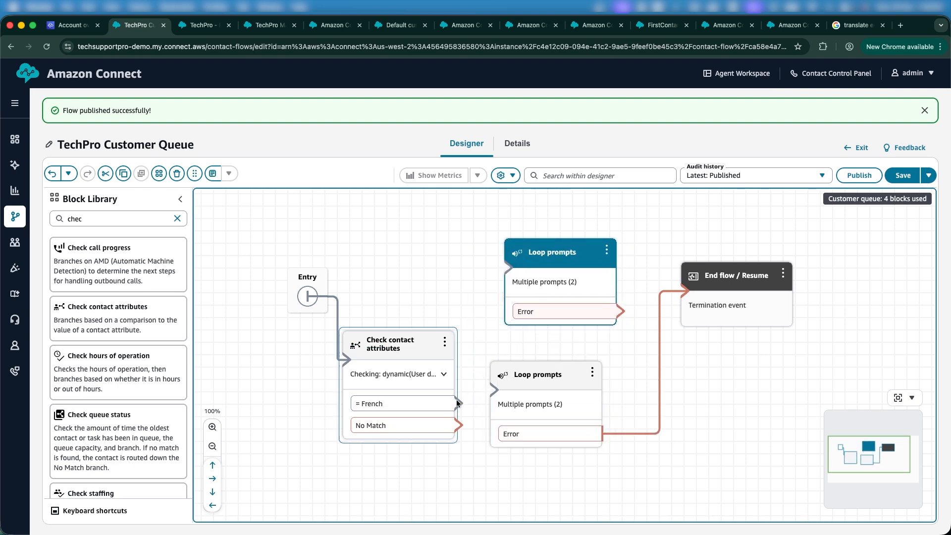
# Route the French branch through the upper Loop prompts block, with its Error to End flow / Resume, and No Match to the lower Loop prompts.
pyautogui.moveTo(458, 403); pyautogui.dragTo(545, 282)
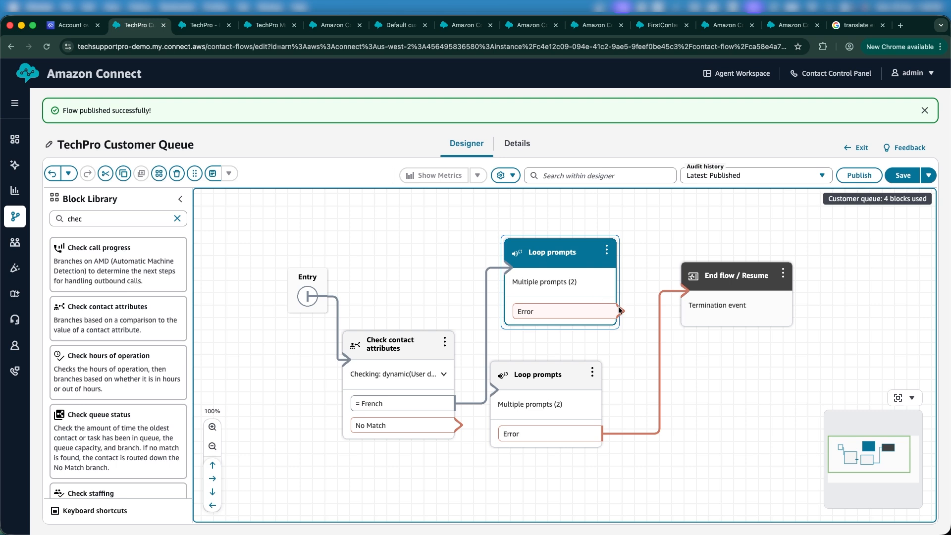
pyautogui.moveTo(620, 310); pyautogui.dragTo(708, 300)
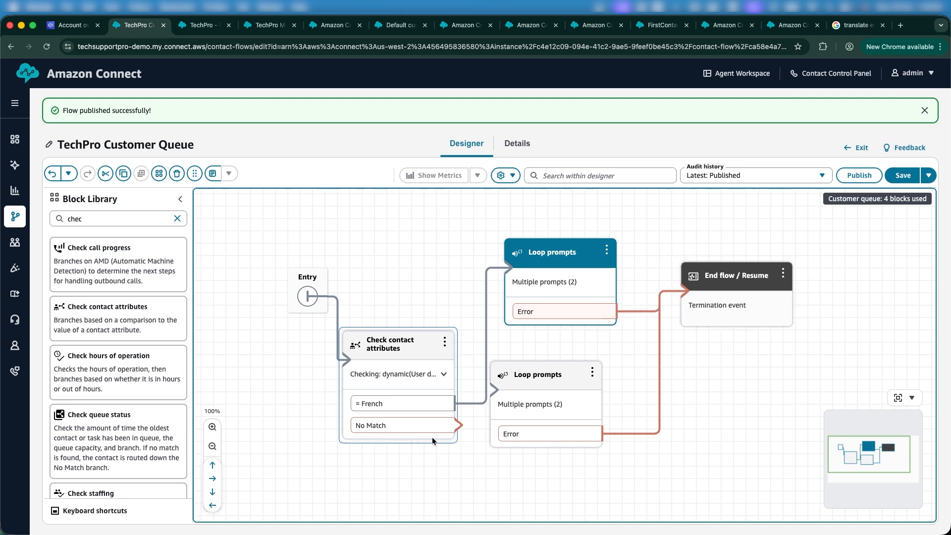
pyautogui.moveTo(458, 426); pyautogui.dragTo(534, 415)
pyautogui.moveTo(545, 382); pyautogui.dragTo(568, 412)
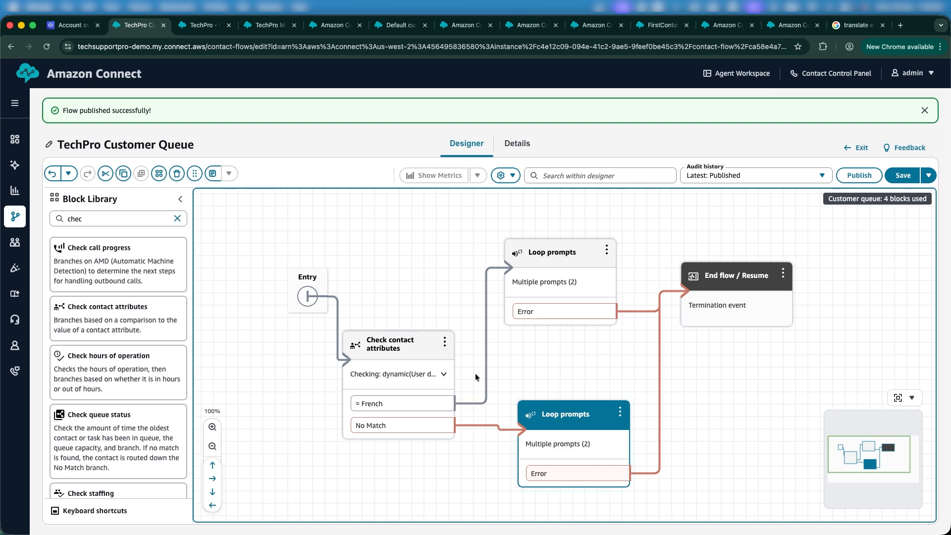
# Copy the Text to Speech message from the upper Loop prompts block and translate it from English to French in the Google translation tab.
pyautogui.click(572, 258)
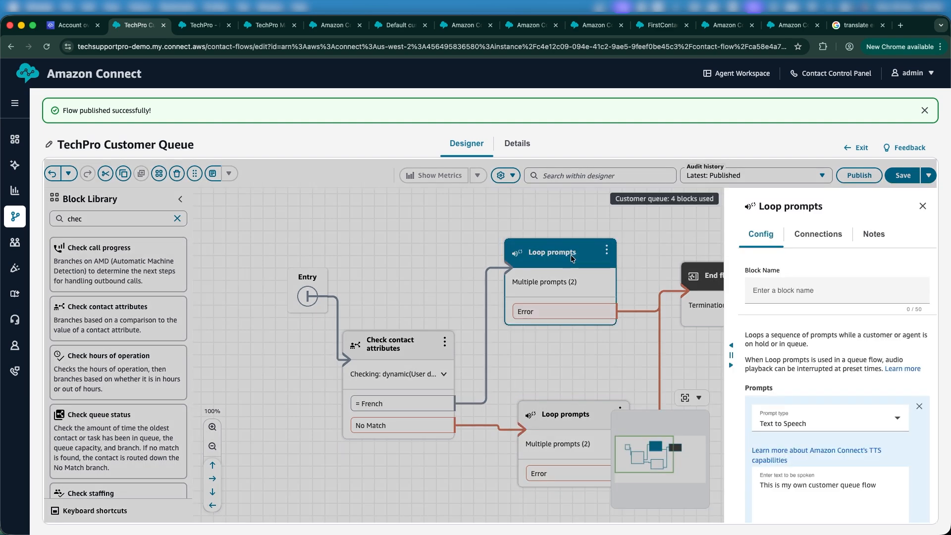
pyautogui.scroll(-8, 862, 410)
pyautogui.scroll(5, 862, 451)
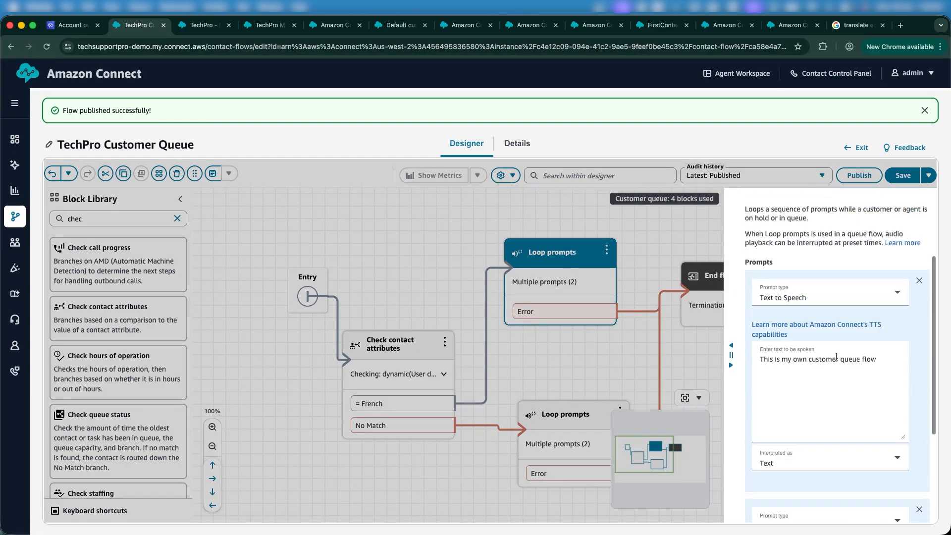
pyautogui.moveTo(809, 359); pyautogui.dragTo(835, 359)
pyautogui.tripleClick(836, 359)
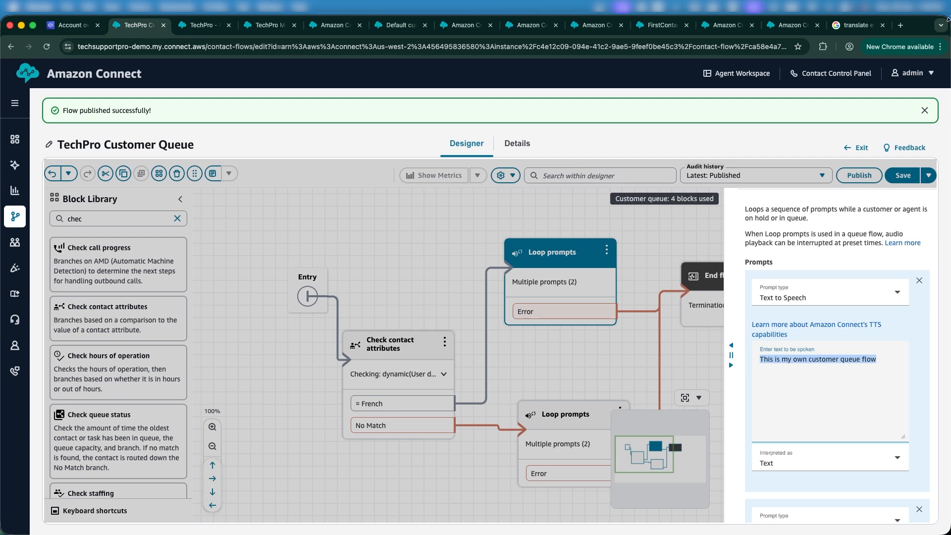
pyautogui.click(863, 27)
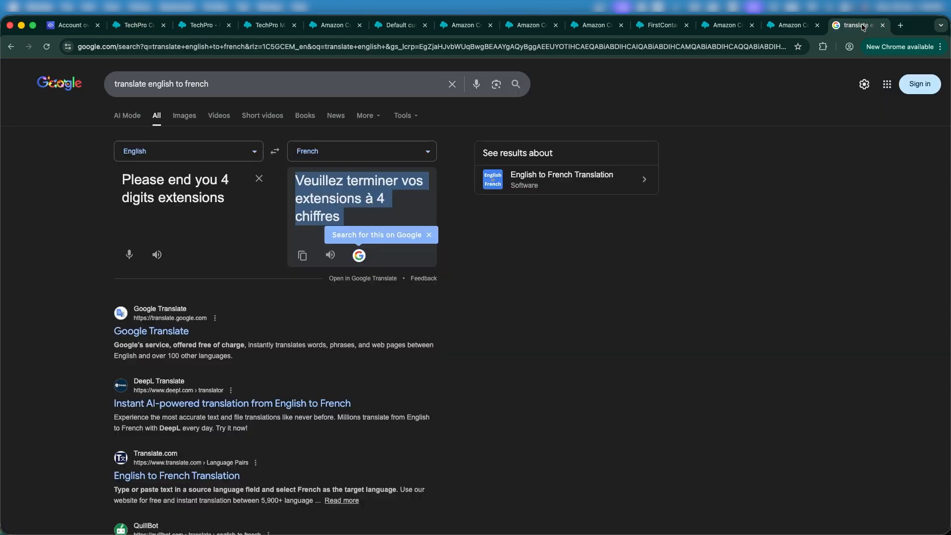
pyautogui.tripleClick(184, 218)
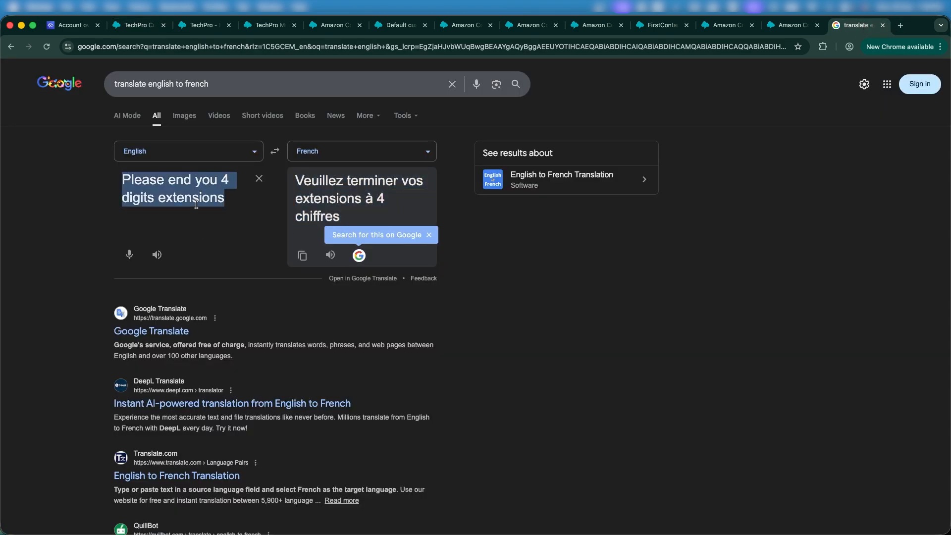
pyautogui.press('super+v')
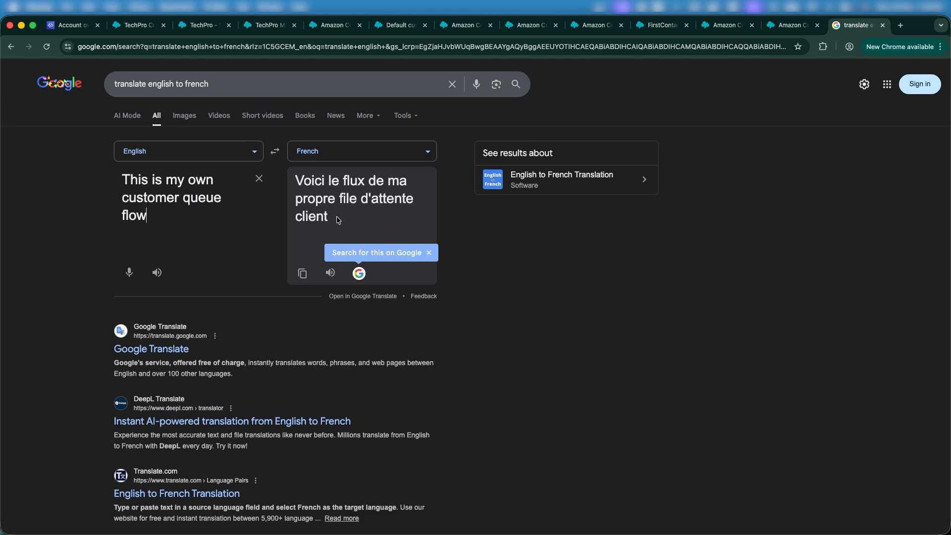
# Replace the upper Loop prompts block's Text to Speech message with the French translation "Voici le flux de ma propre file d'attente client" and confirm the block.
pyautogui.tripleClick(338, 220)
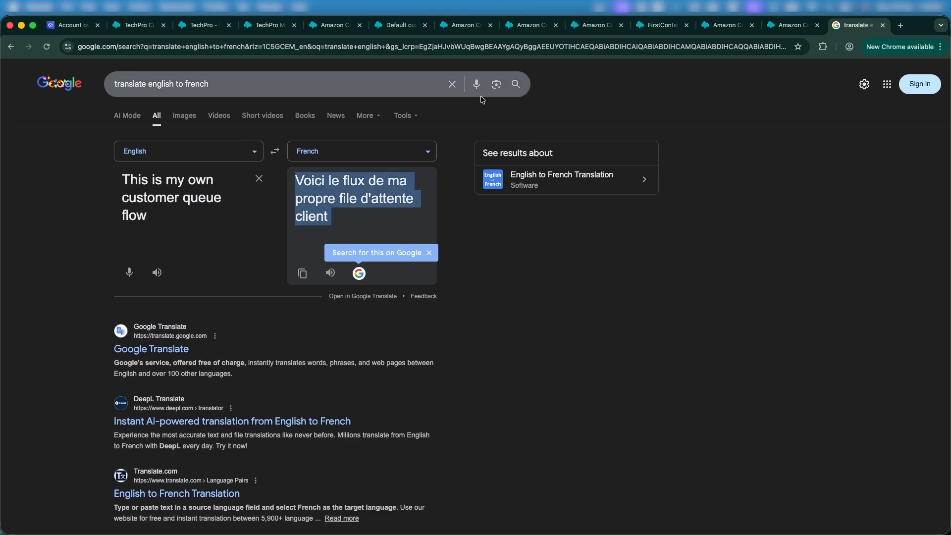
pyautogui.click(135, 25)
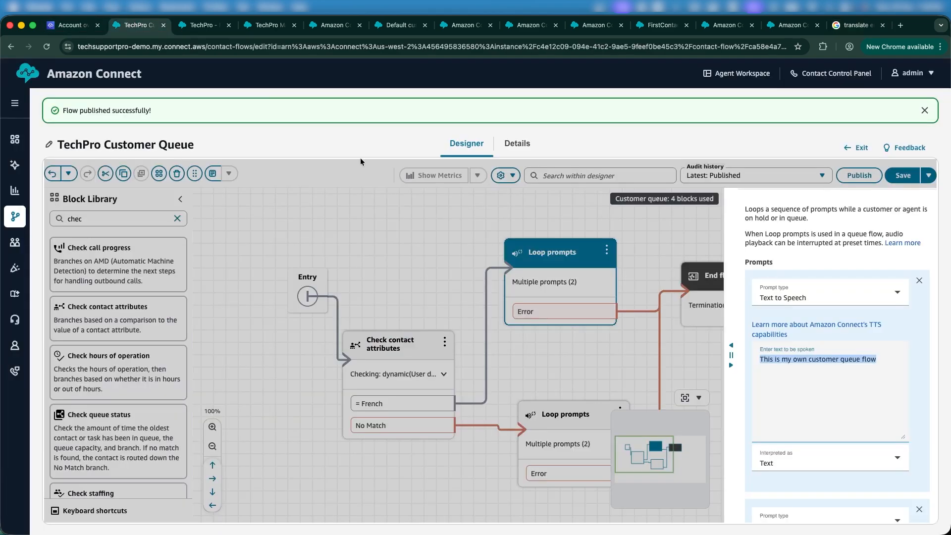
pyautogui.tripleClick(834, 379)
pyautogui.press('super+v')
pyautogui.scroll(-3, 832, 445)
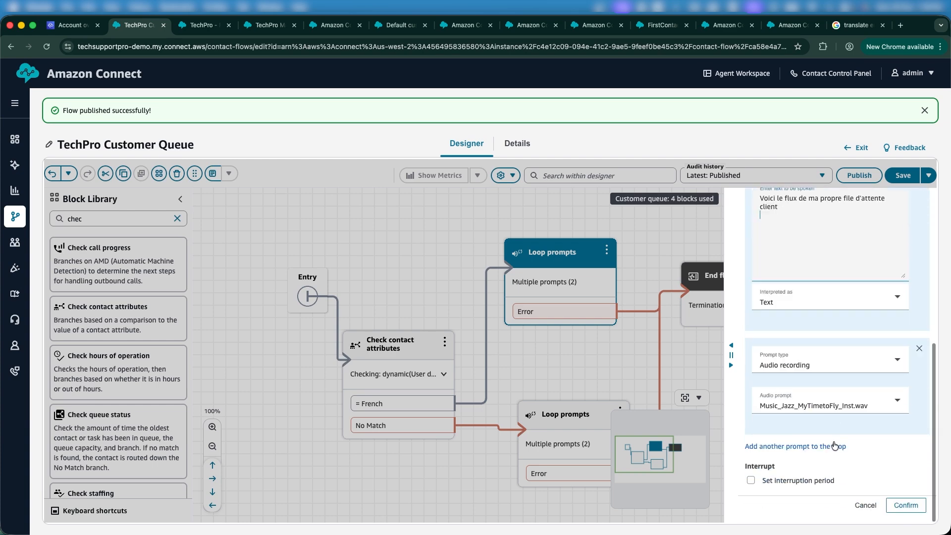
pyautogui.click(900, 508)
# Publish the TechPro Customer Queue flow and shift the upper Loop prompts block slightly towards End flow / Resume.
pyautogui.click(873, 177)
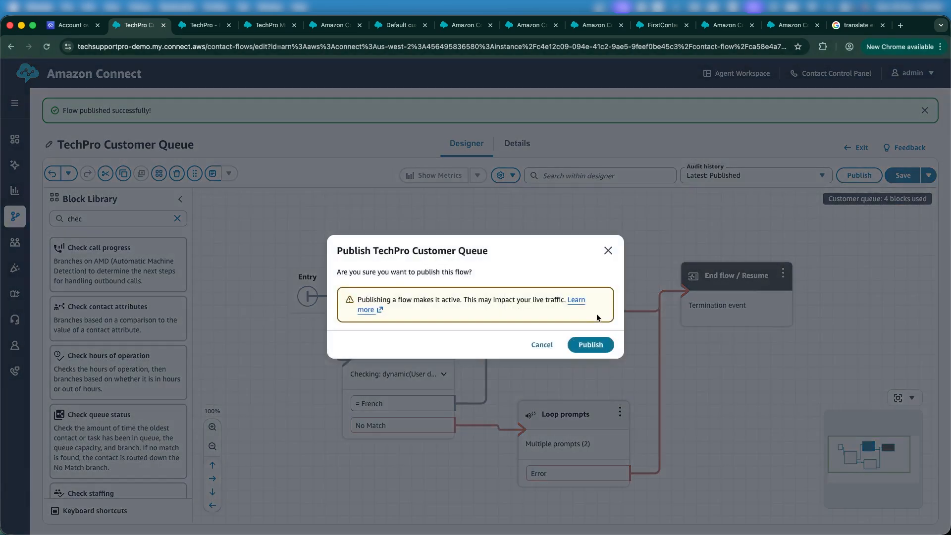
pyautogui.click(596, 346)
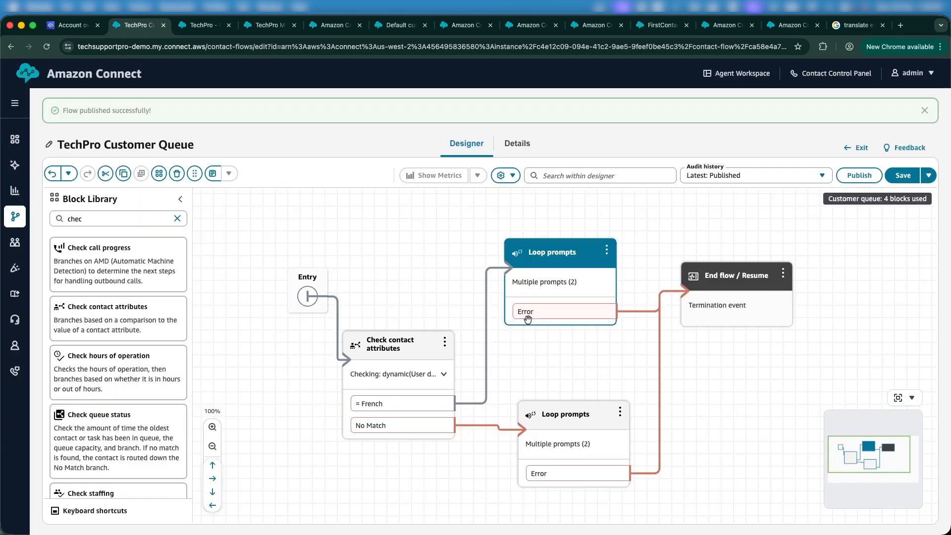
pyautogui.moveTo(543, 259); pyautogui.dragTo(554, 261)
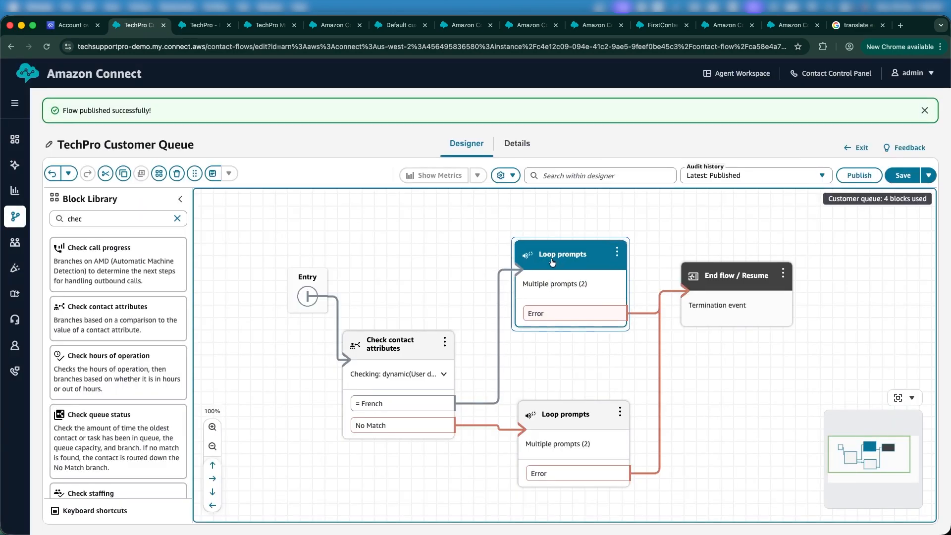
pyautogui.click(440, 379)
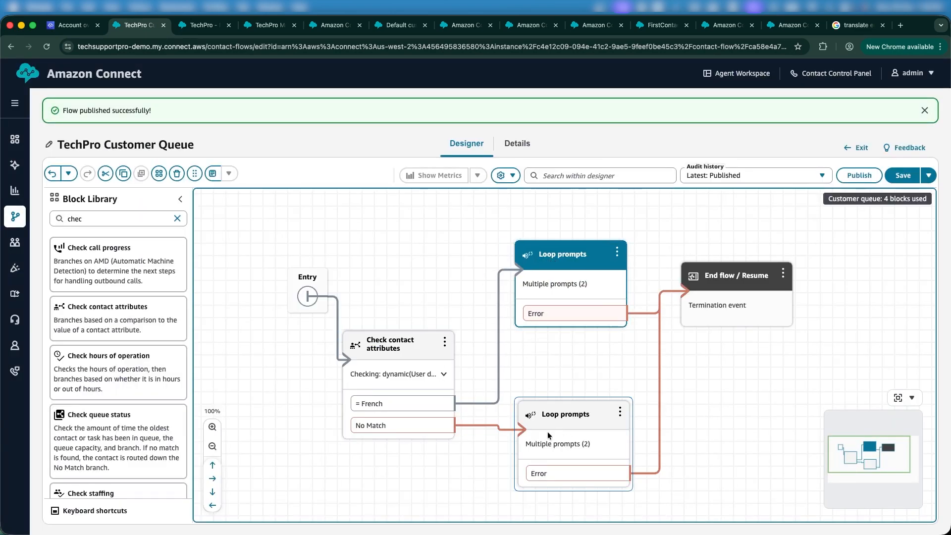
# Review the French Text to Speech message and the audio recording prompt in the upper Loop prompts block, closing its settings again.
pyautogui.doubleClick(570, 256)
pyautogui.scroll(-3, 928, 228)
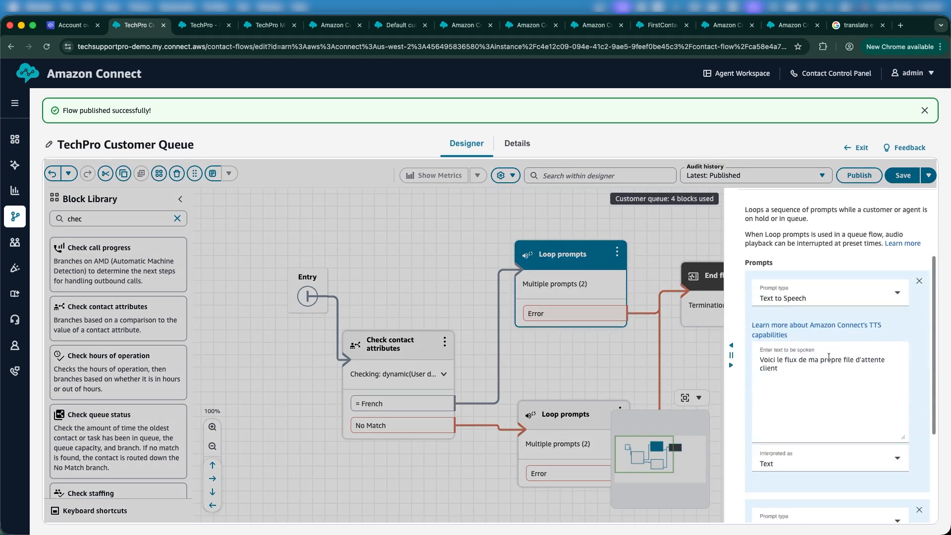
pyautogui.scroll(3, 928, 228)
pyautogui.click(923, 206)
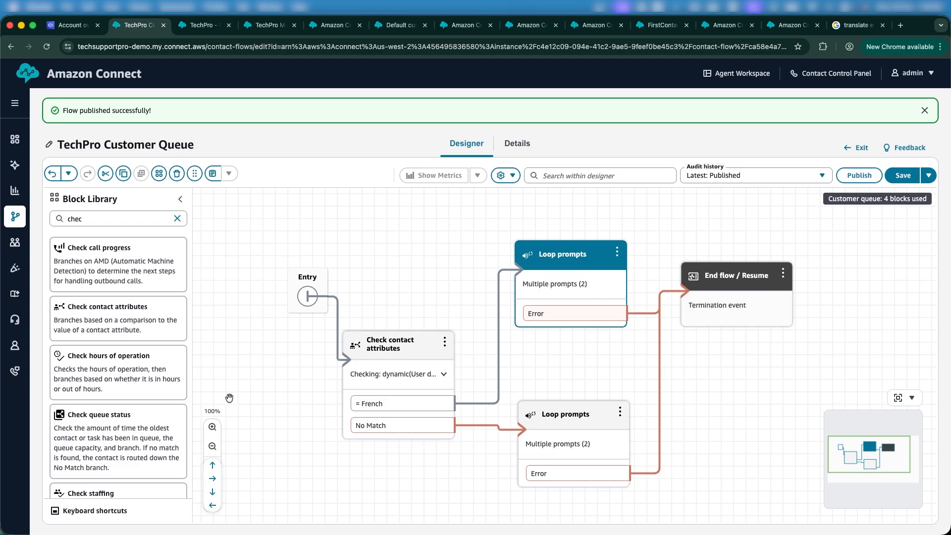
pyautogui.hotkey('ctrl', 'Up')
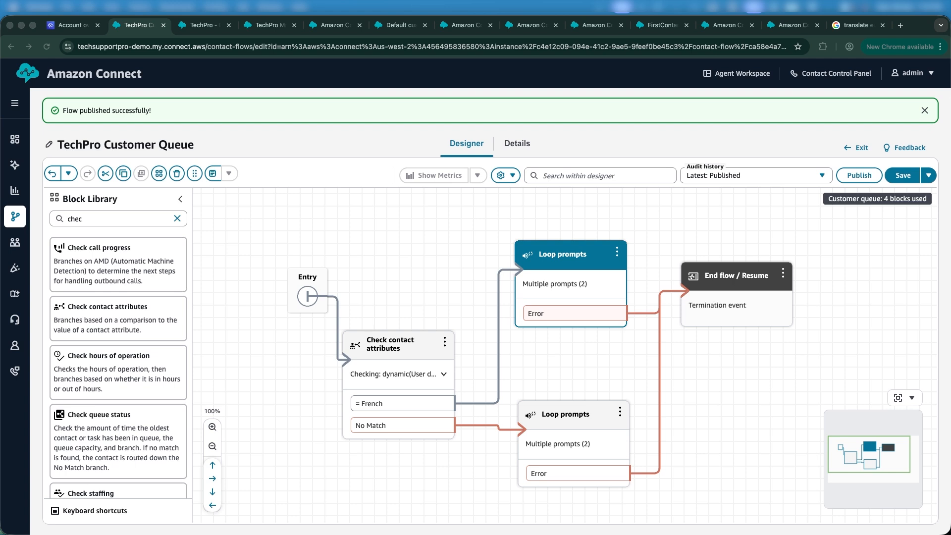
pyautogui.doubleClick(551, 258)
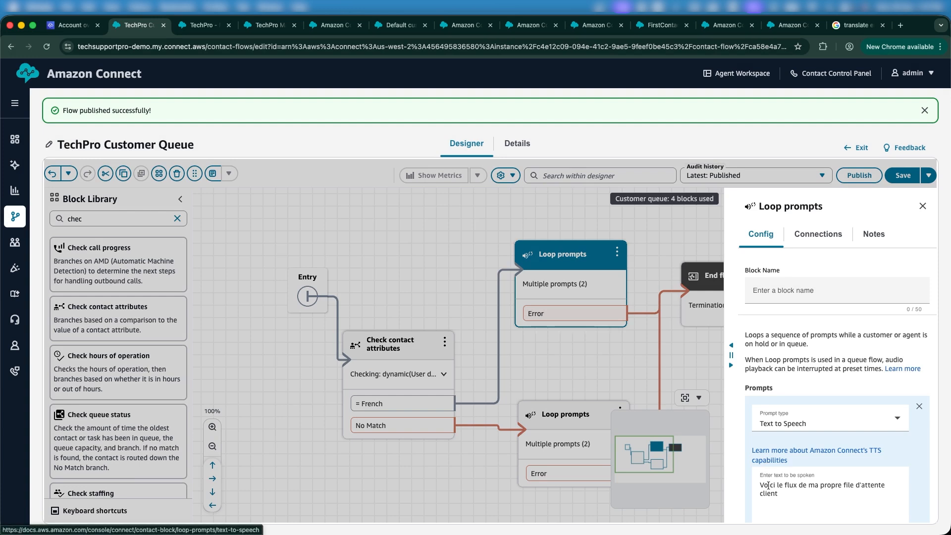
pyautogui.scroll(-6, 767, 486)
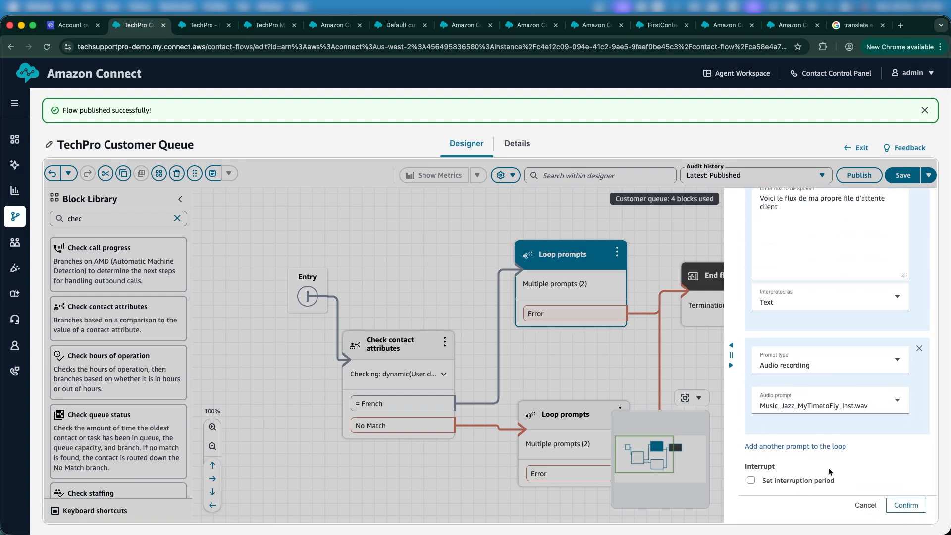
pyautogui.scroll(1, 840, 465)
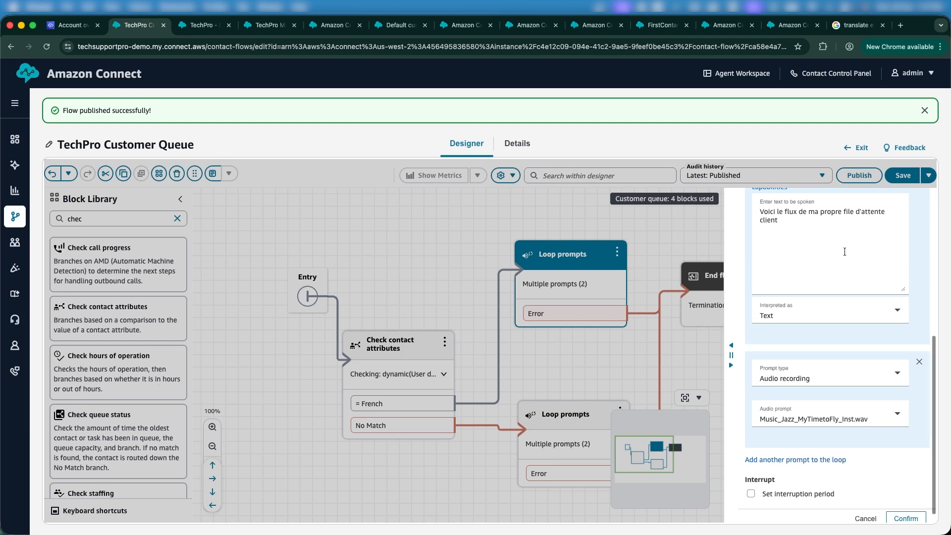
pyautogui.scroll(3, 802, 268)
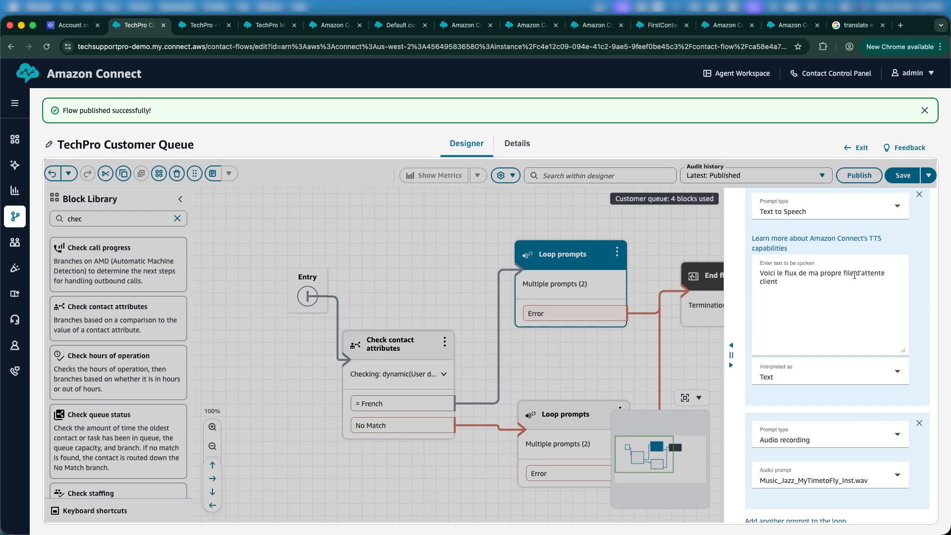
pyautogui.scroll(-3, 784, 283)
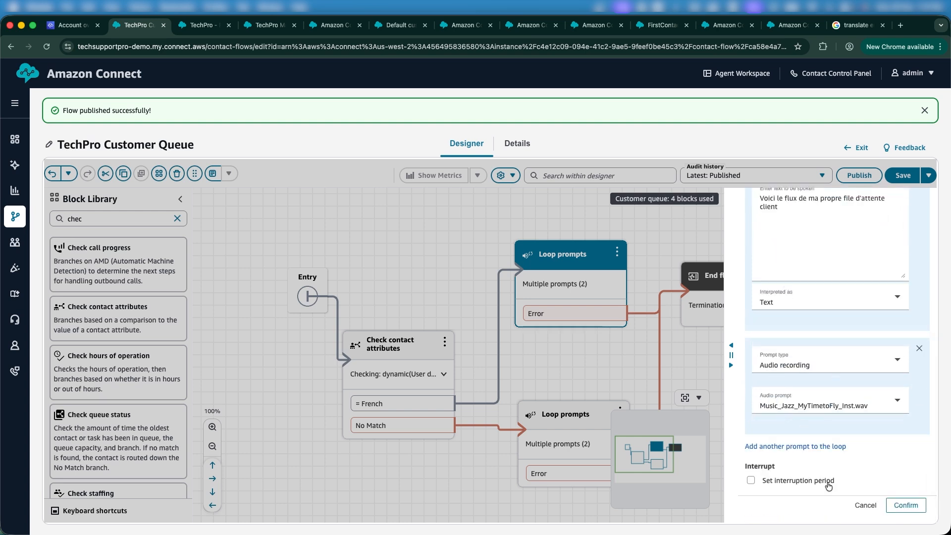
pyautogui.click(906, 505)
# Switch to the Amazon Connect Agent Workspace window and set the agent status to Available.
pyautogui.hotkey('ctrl', 'Up')
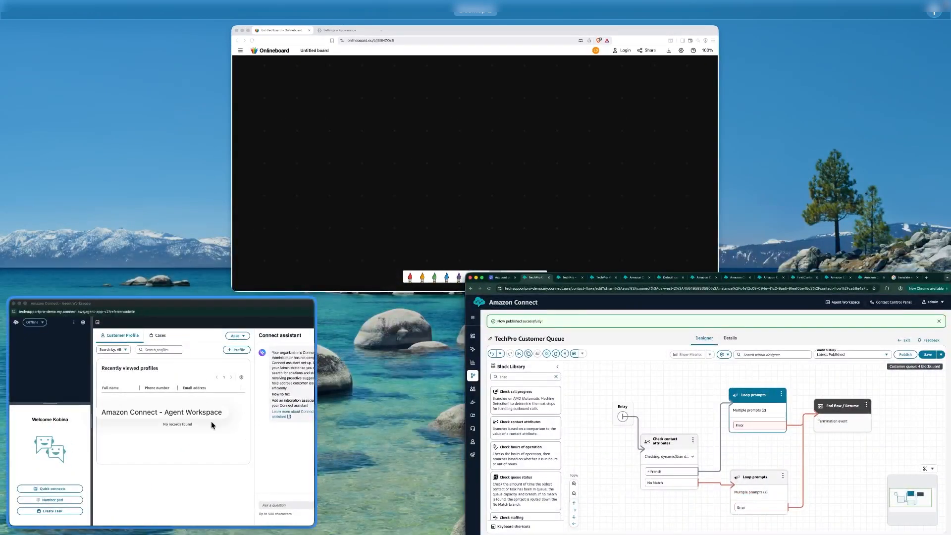
pyautogui.click(211, 421)
pyautogui.click(183, 113)
pyautogui.click(191, 146)
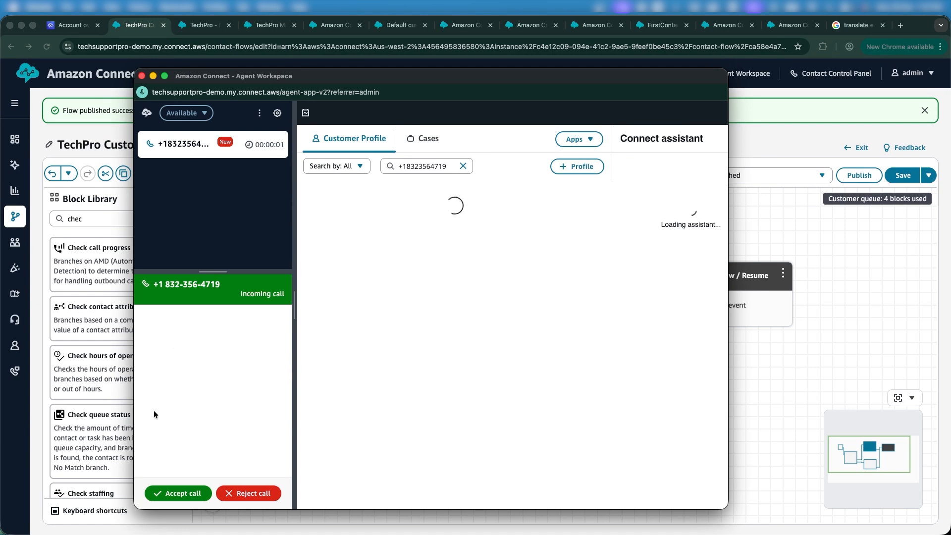
# Accept the incoming test call, end it, and clear the contact from the Agent Workspace.
pyautogui.click(159, 495)
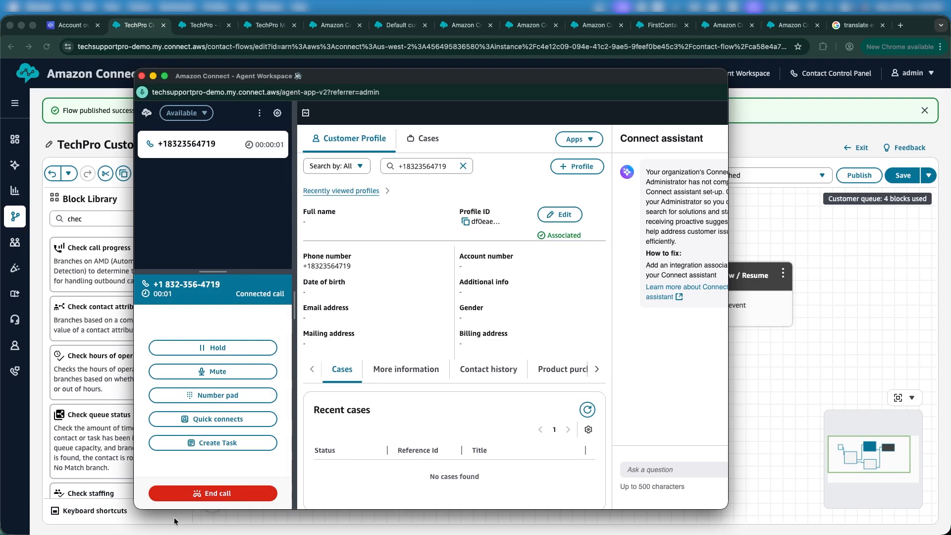
pyautogui.click(188, 492)
pyautogui.click(233, 495)
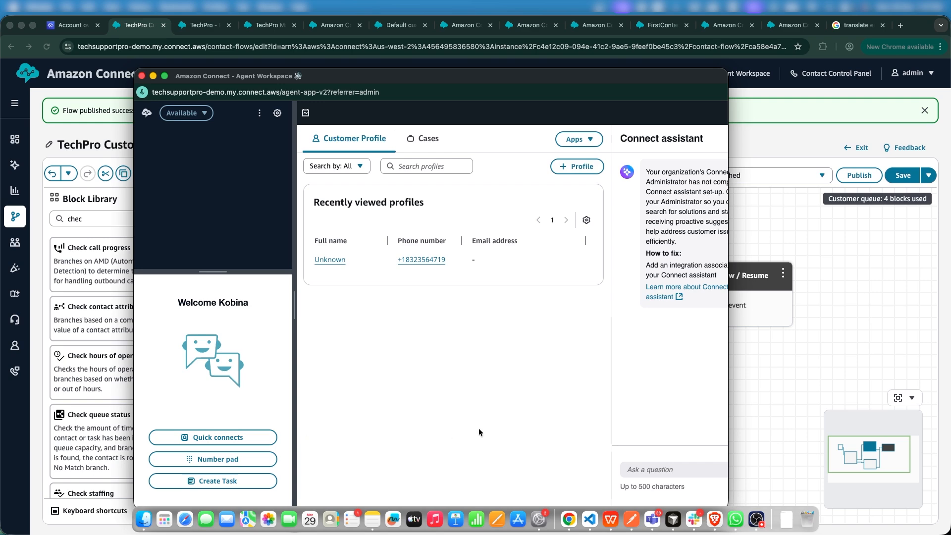
# Return to the TechPro Customer Queue flow designer and examine how the French and No Match branches are routed.
pyautogui.click(798, 414)
pyautogui.scroll(-3, 718, 399)
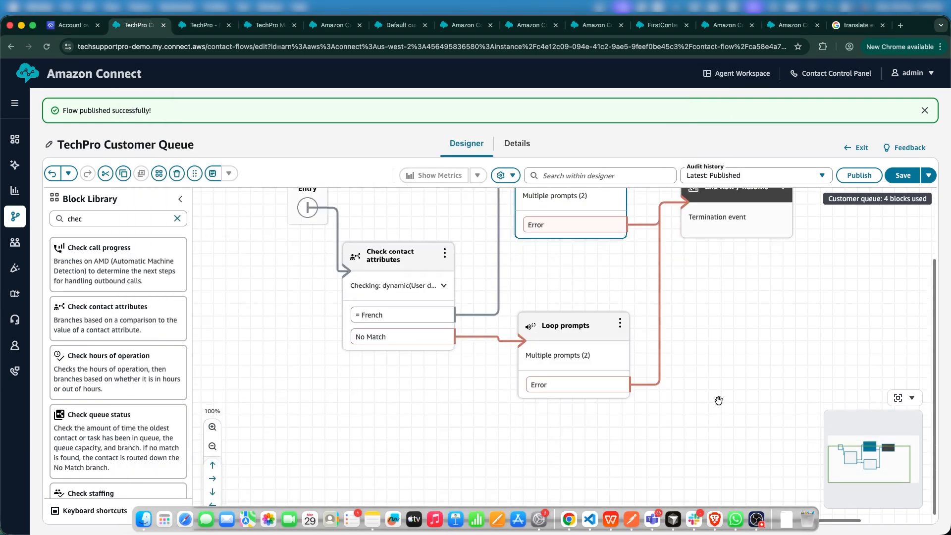
pyautogui.scroll(3, 719, 400)
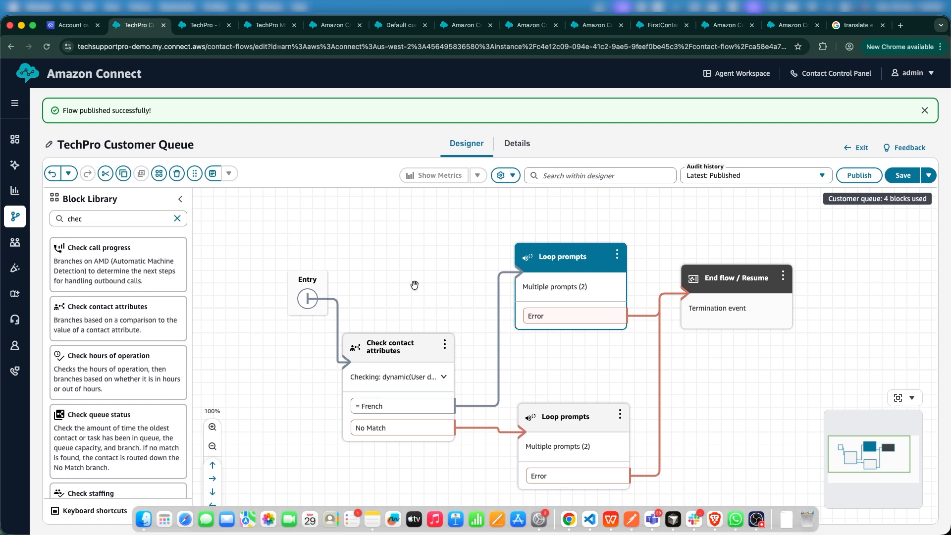
pyautogui.moveTo(414, 285); pyautogui.dragTo(382, 307)
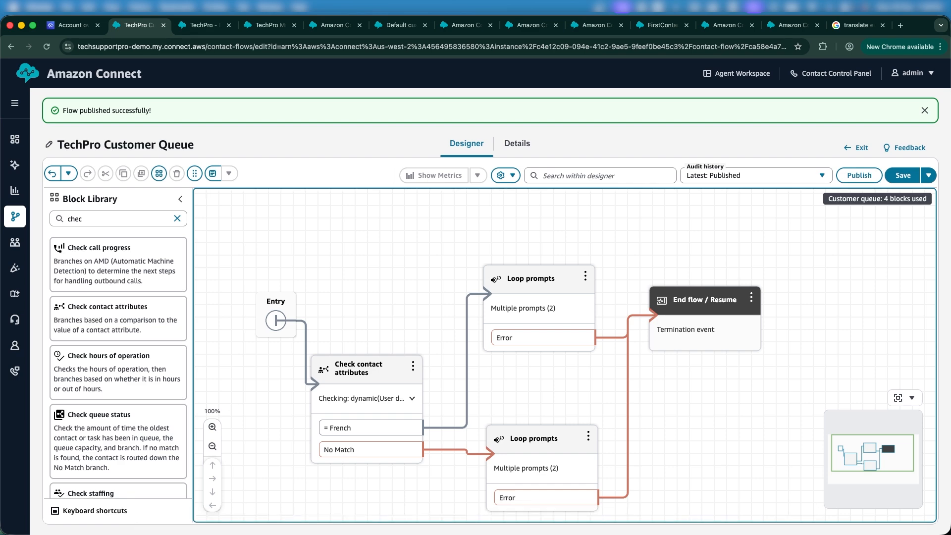
pyautogui.hotkey('ctrl', 'Up')
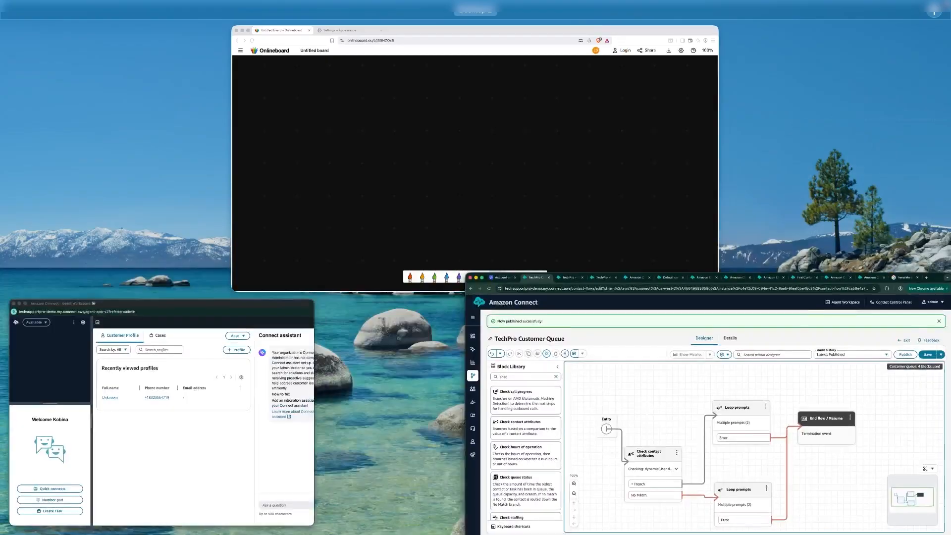
pyautogui.hotkey('ctrl', 'Up')
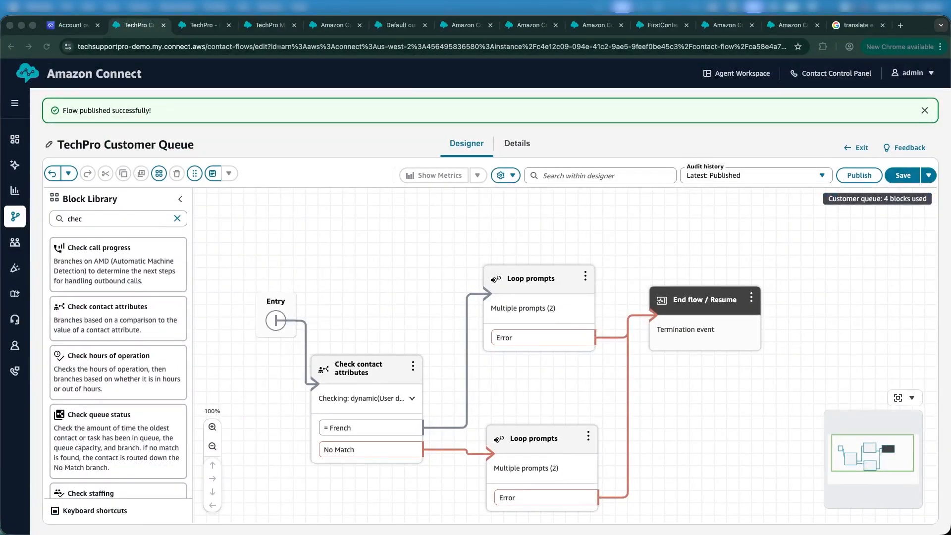